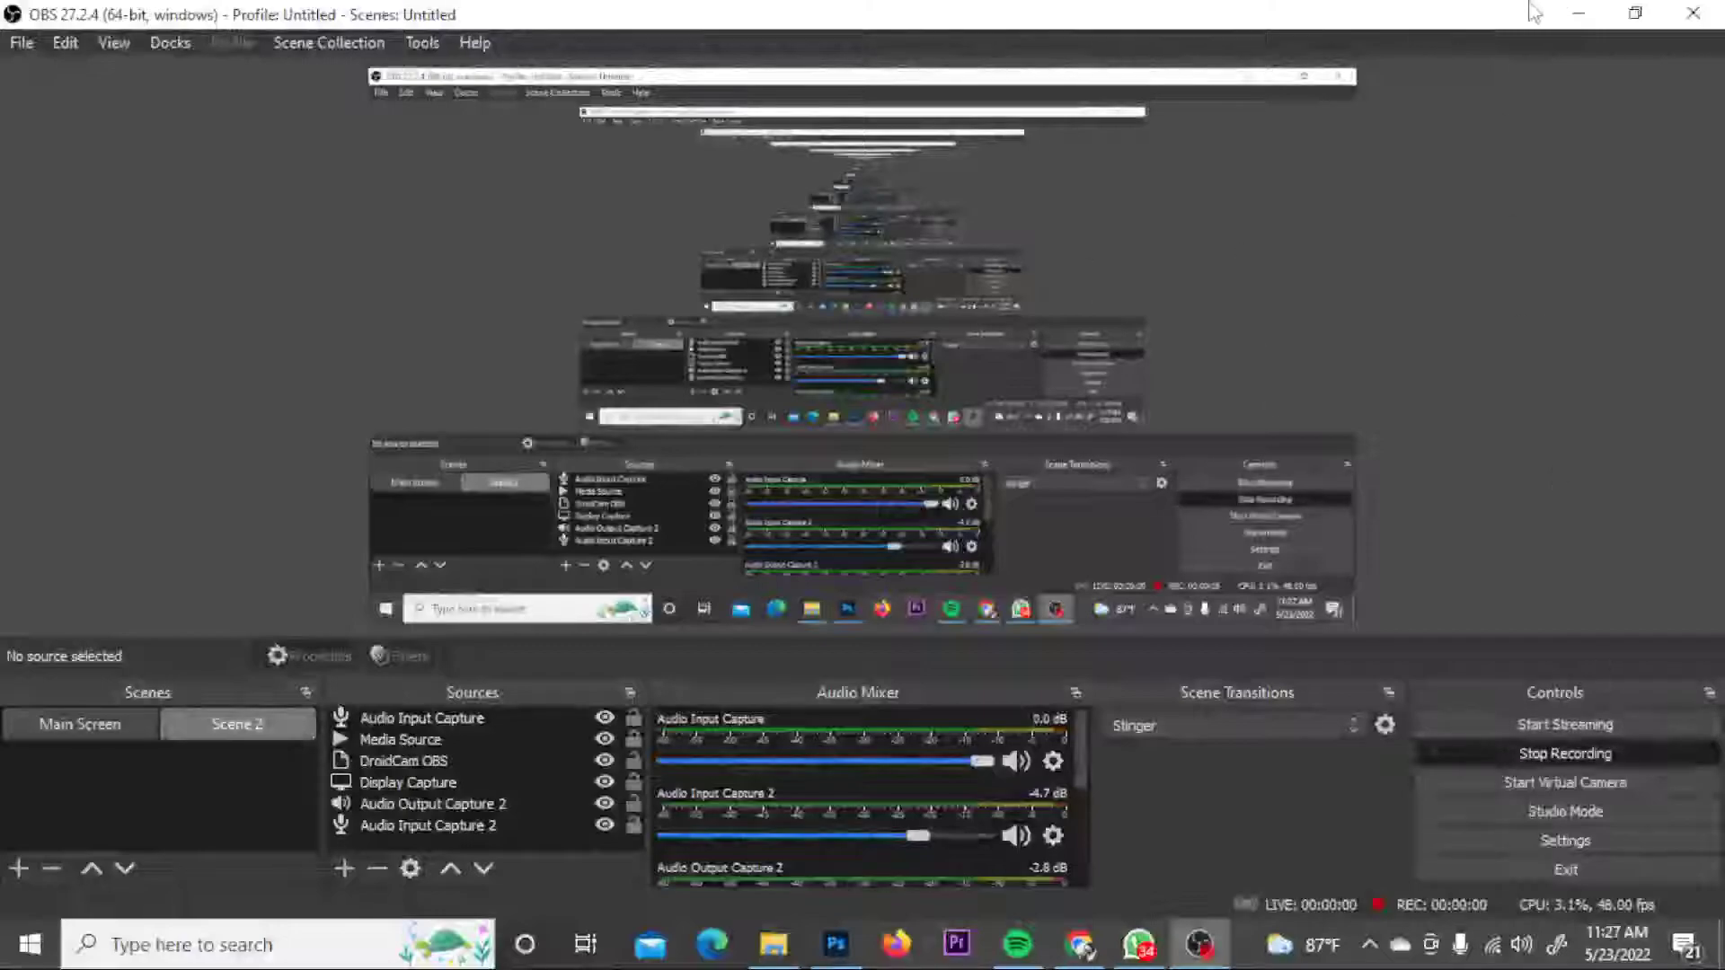
- Start the OBS screen recording, refresh the desktop, and launch Photoshop from the taskbar
{"action": "left_click", "coordinate": [1568, 14]}
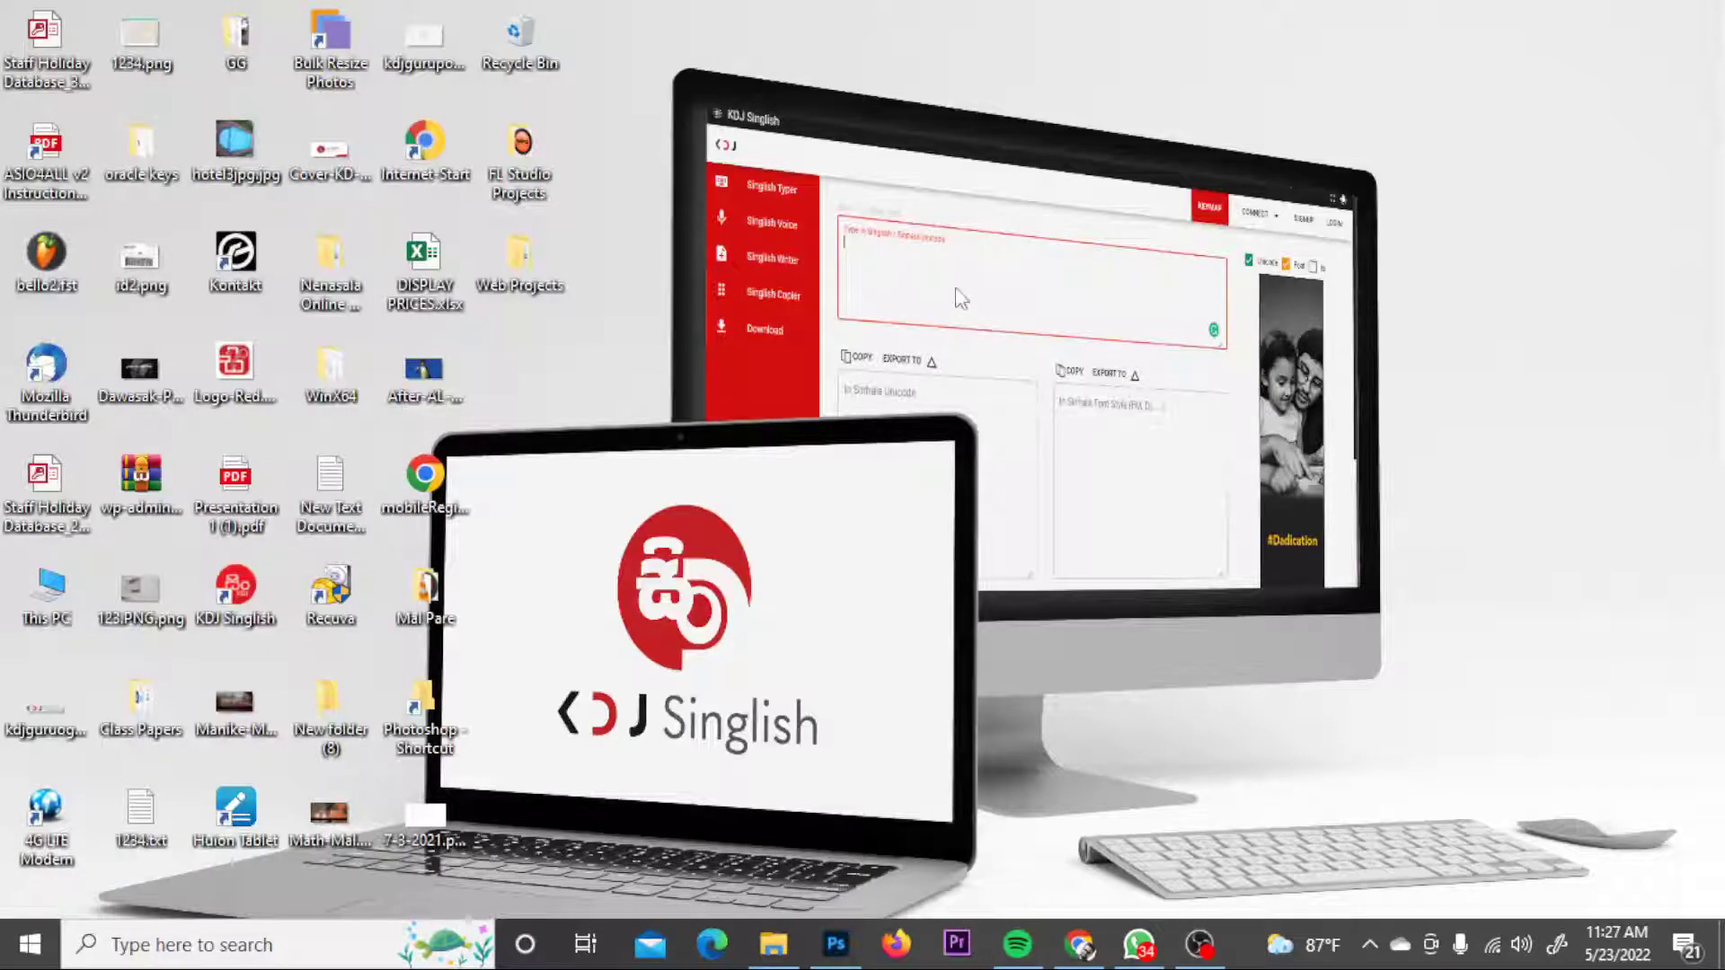
{"action": "right_click", "coordinate": [997, 269]}
{"action": "left_click", "coordinate": [1125, 336]}
{"action": "left_click", "coordinate": [838, 942]}
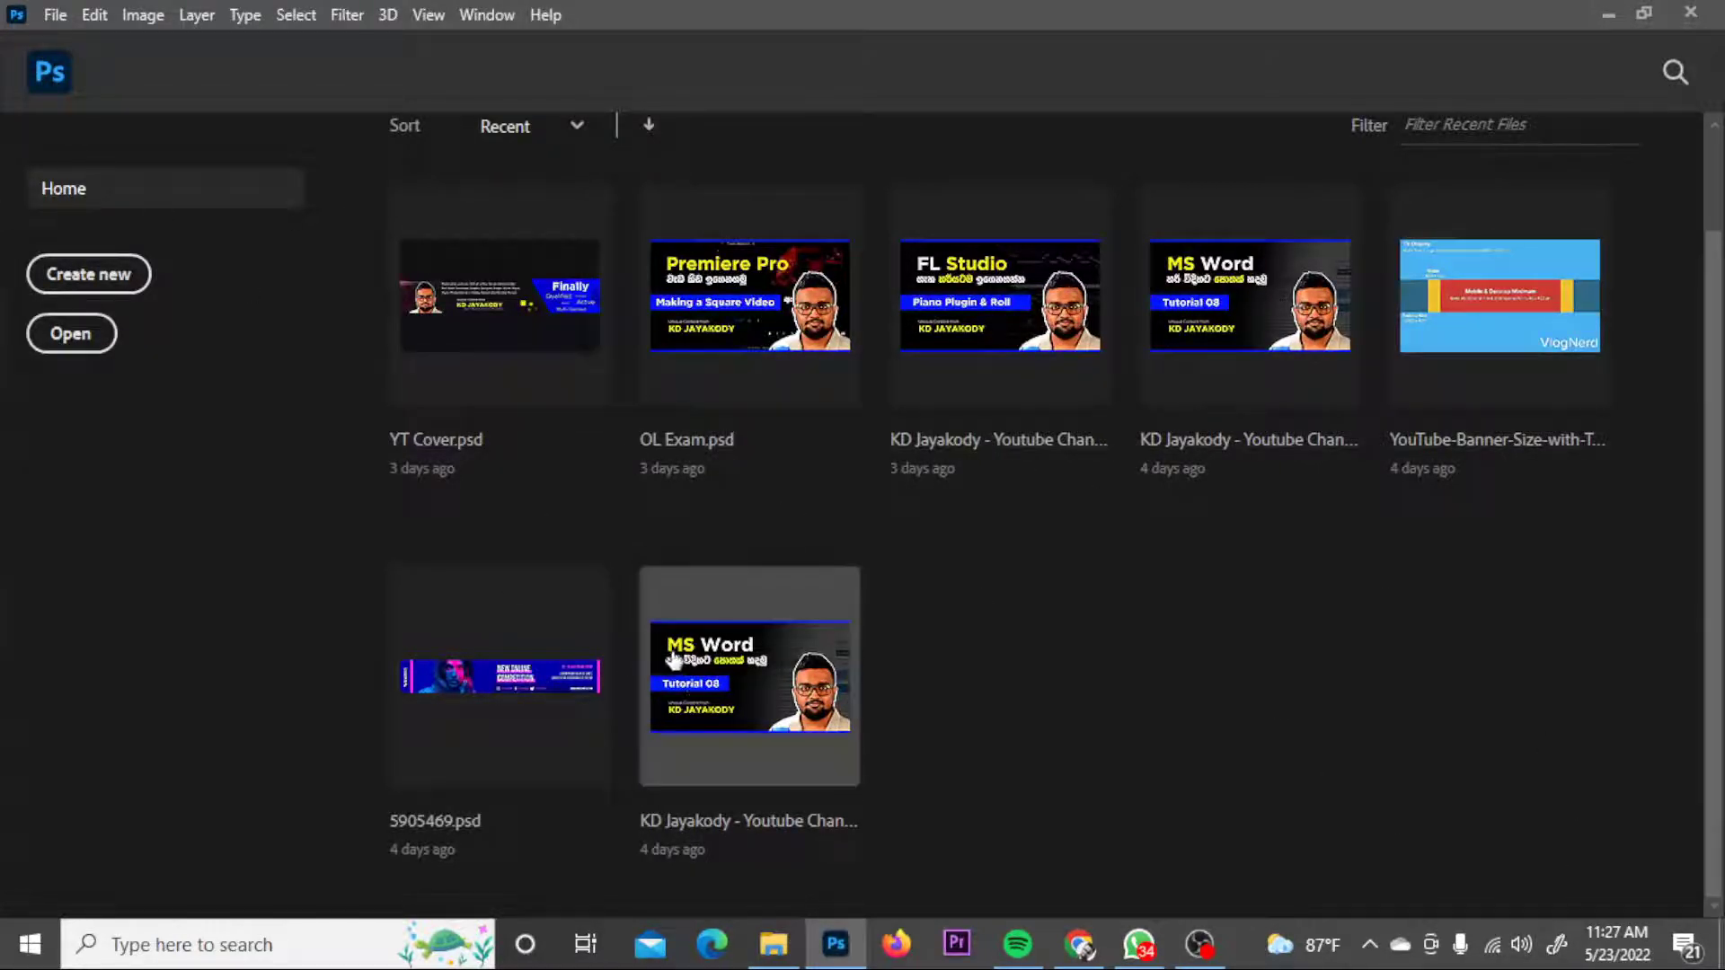
{"action": "left_click", "coordinate": [791, 950]}
{"action": "left_click_drag", "start_coordinate": [1074, 605], "coordinate": [829, 397]}
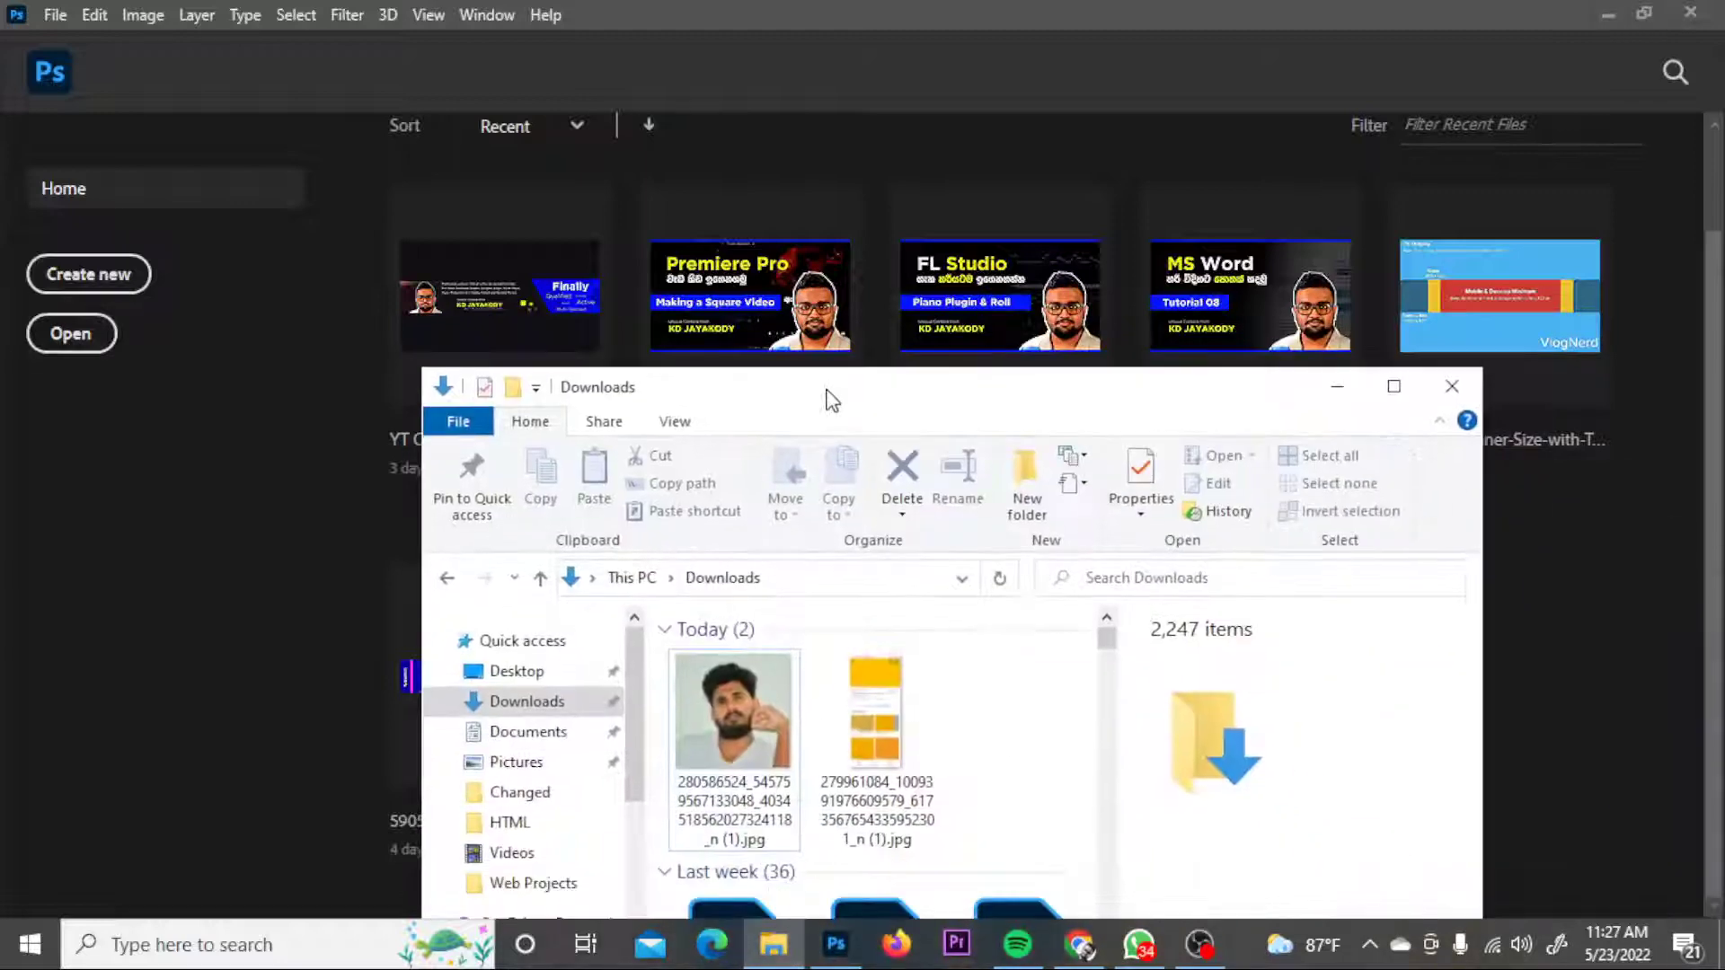
{"action": "left_click", "coordinate": [838, 726]}
{"action": "left_click", "coordinate": [753, 723]}
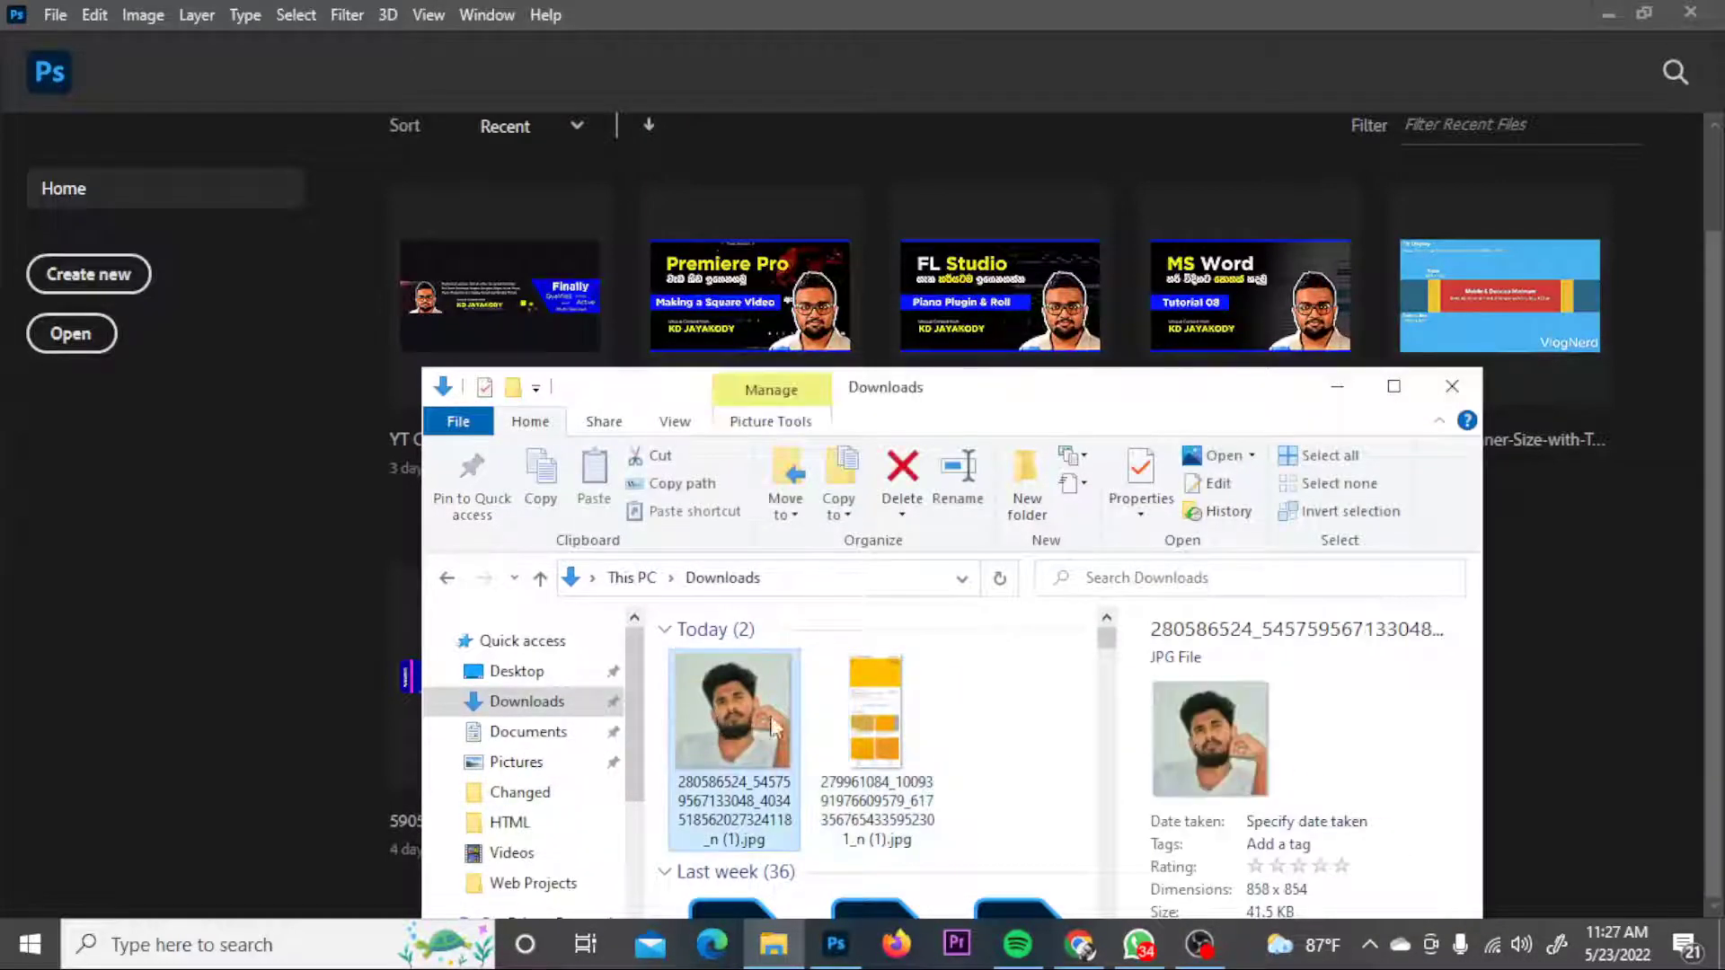
{"action": "left_click", "coordinate": [885, 674]}
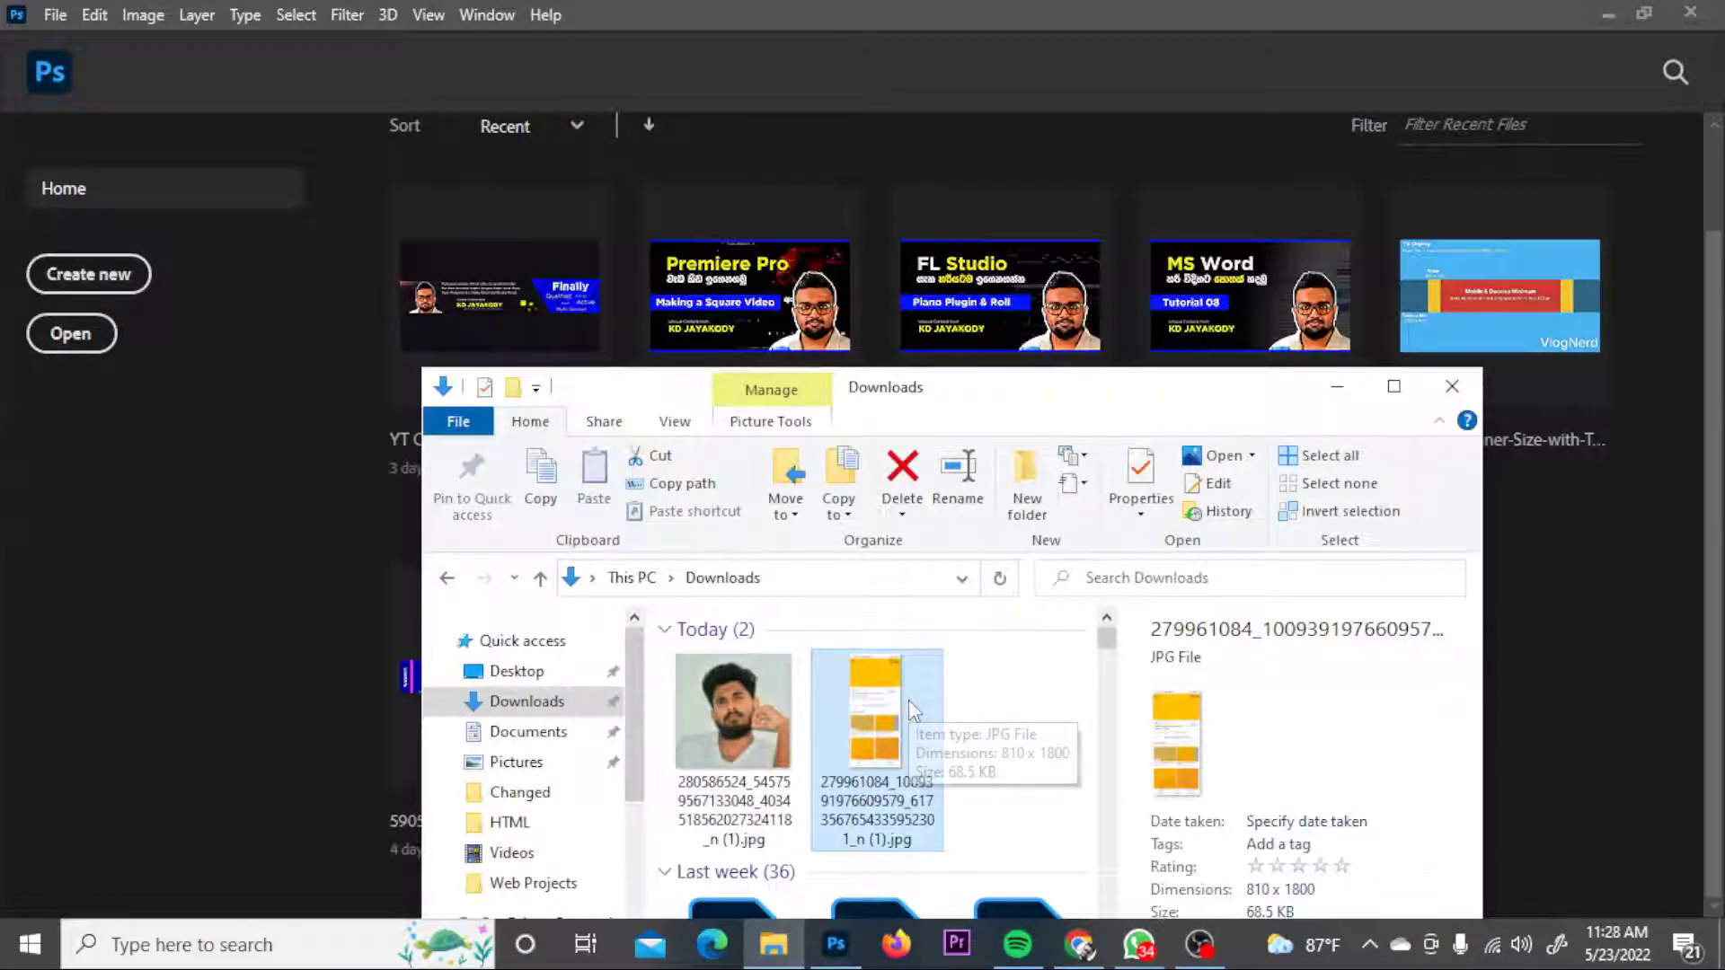
{"action": "left_click", "coordinate": [778, 698]}
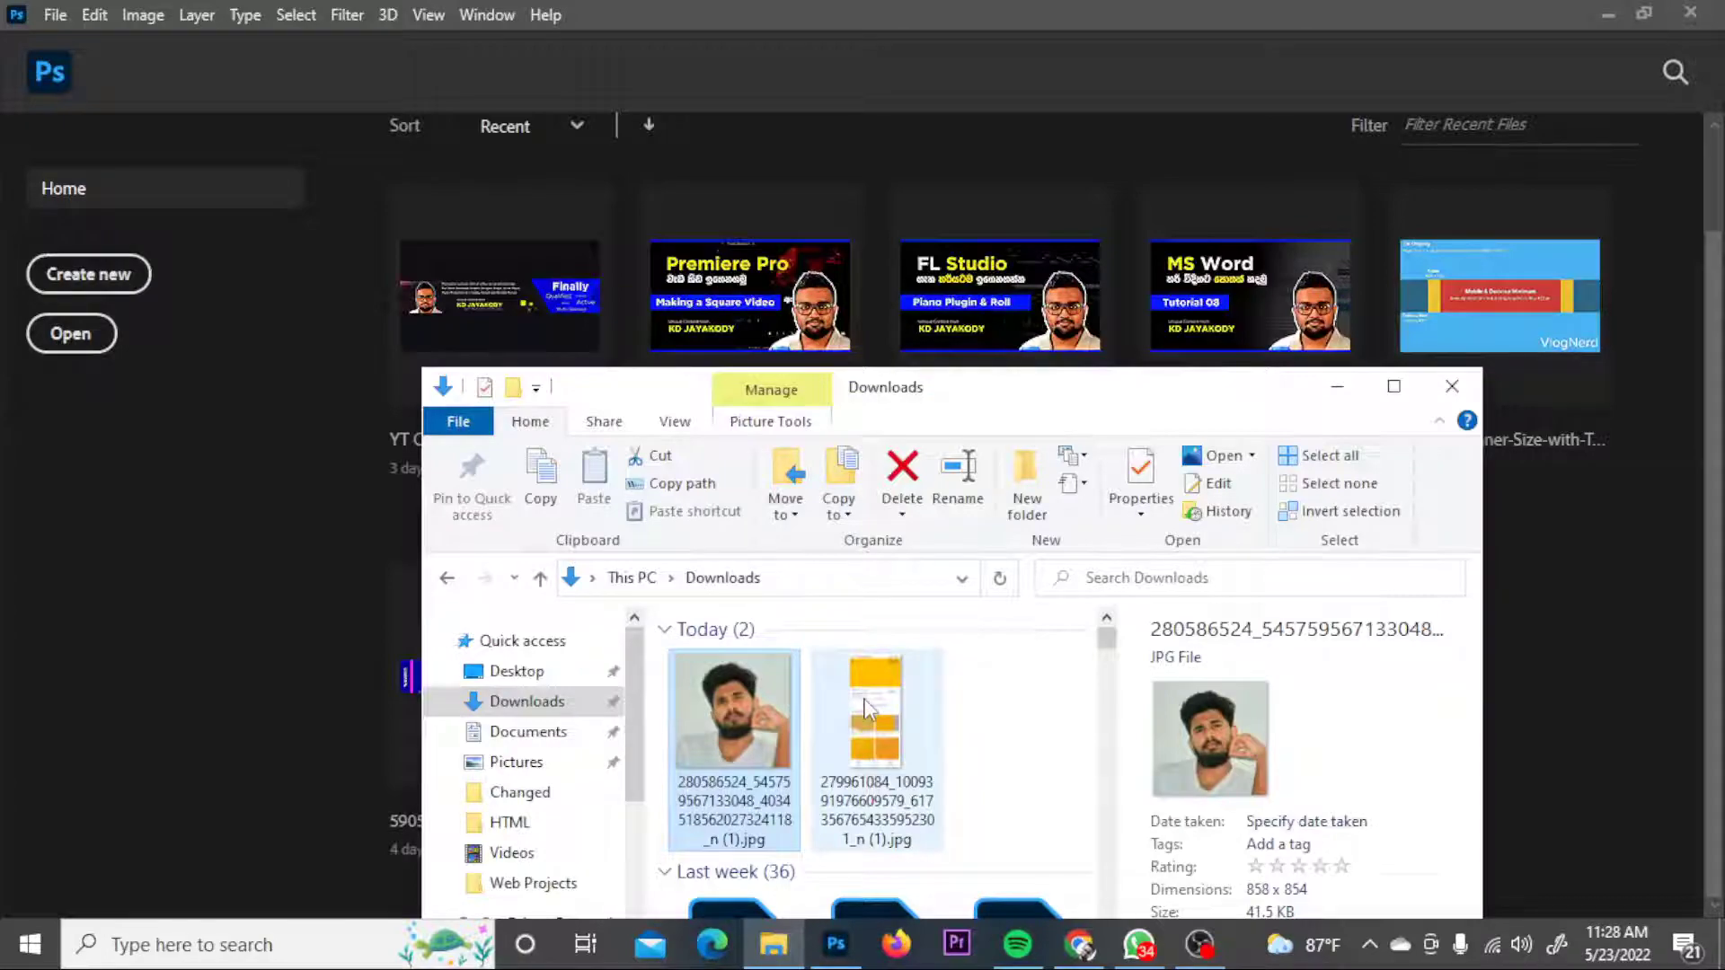
{"action": "mouse_move", "coordinate": [876, 715]}
{"action": "left_click", "coordinate": [1121, 307]}
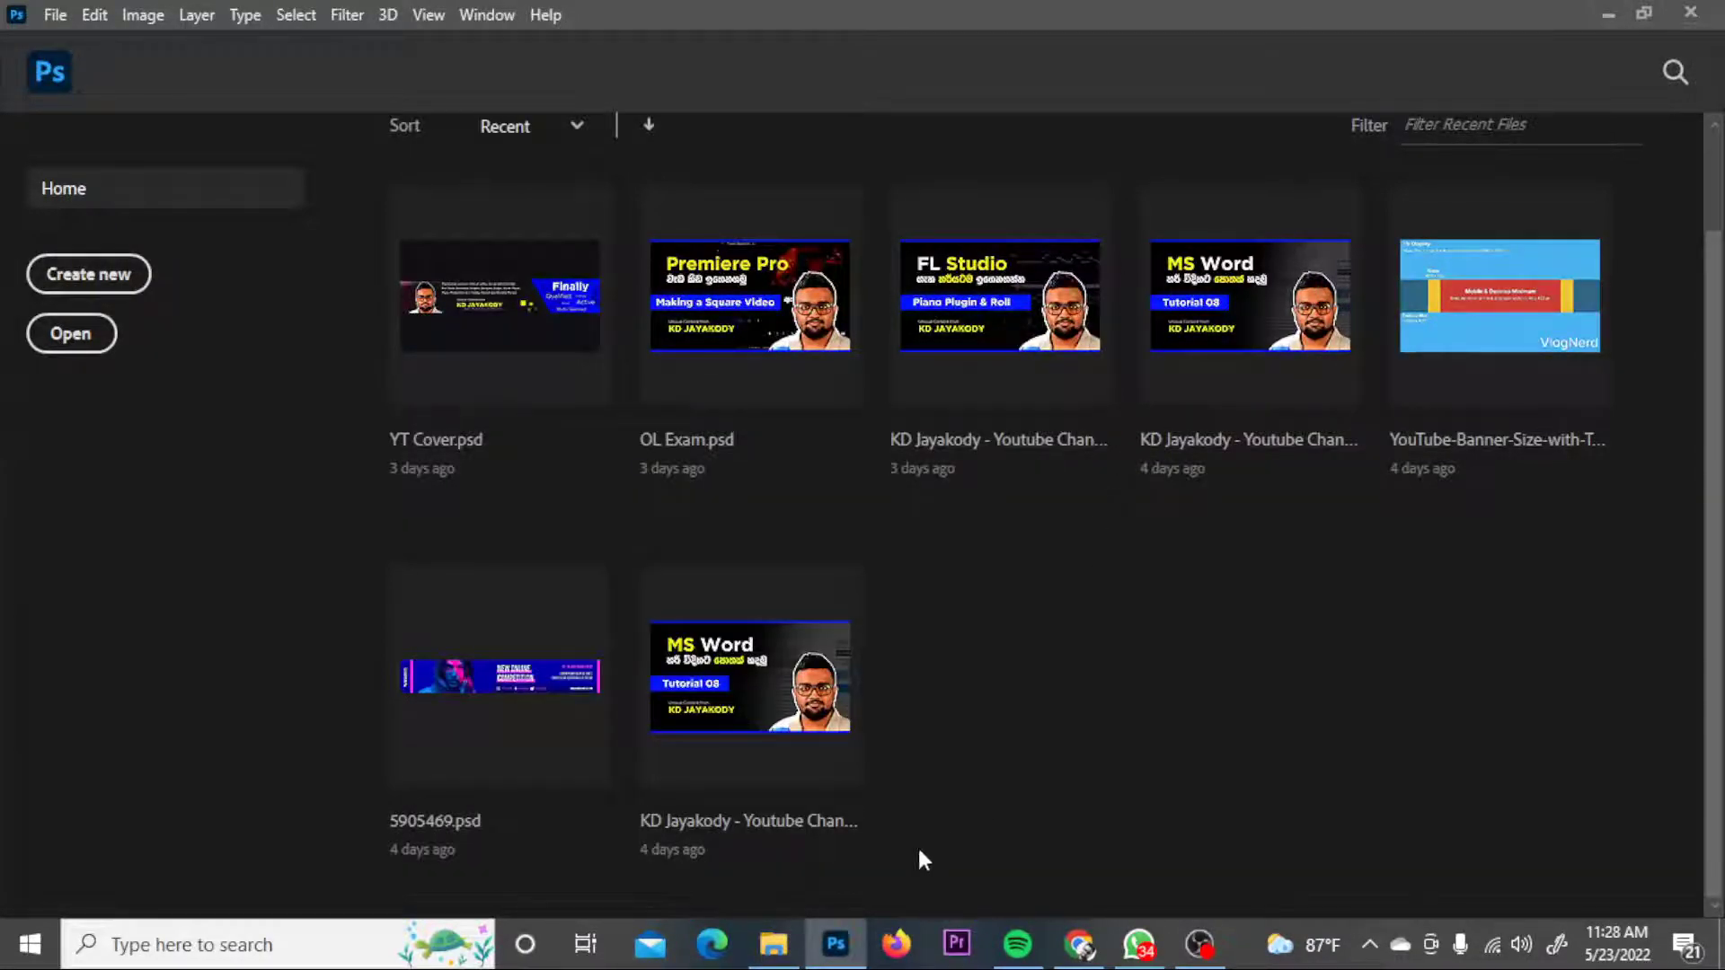
{"action": "left_click", "coordinate": [774, 944]}
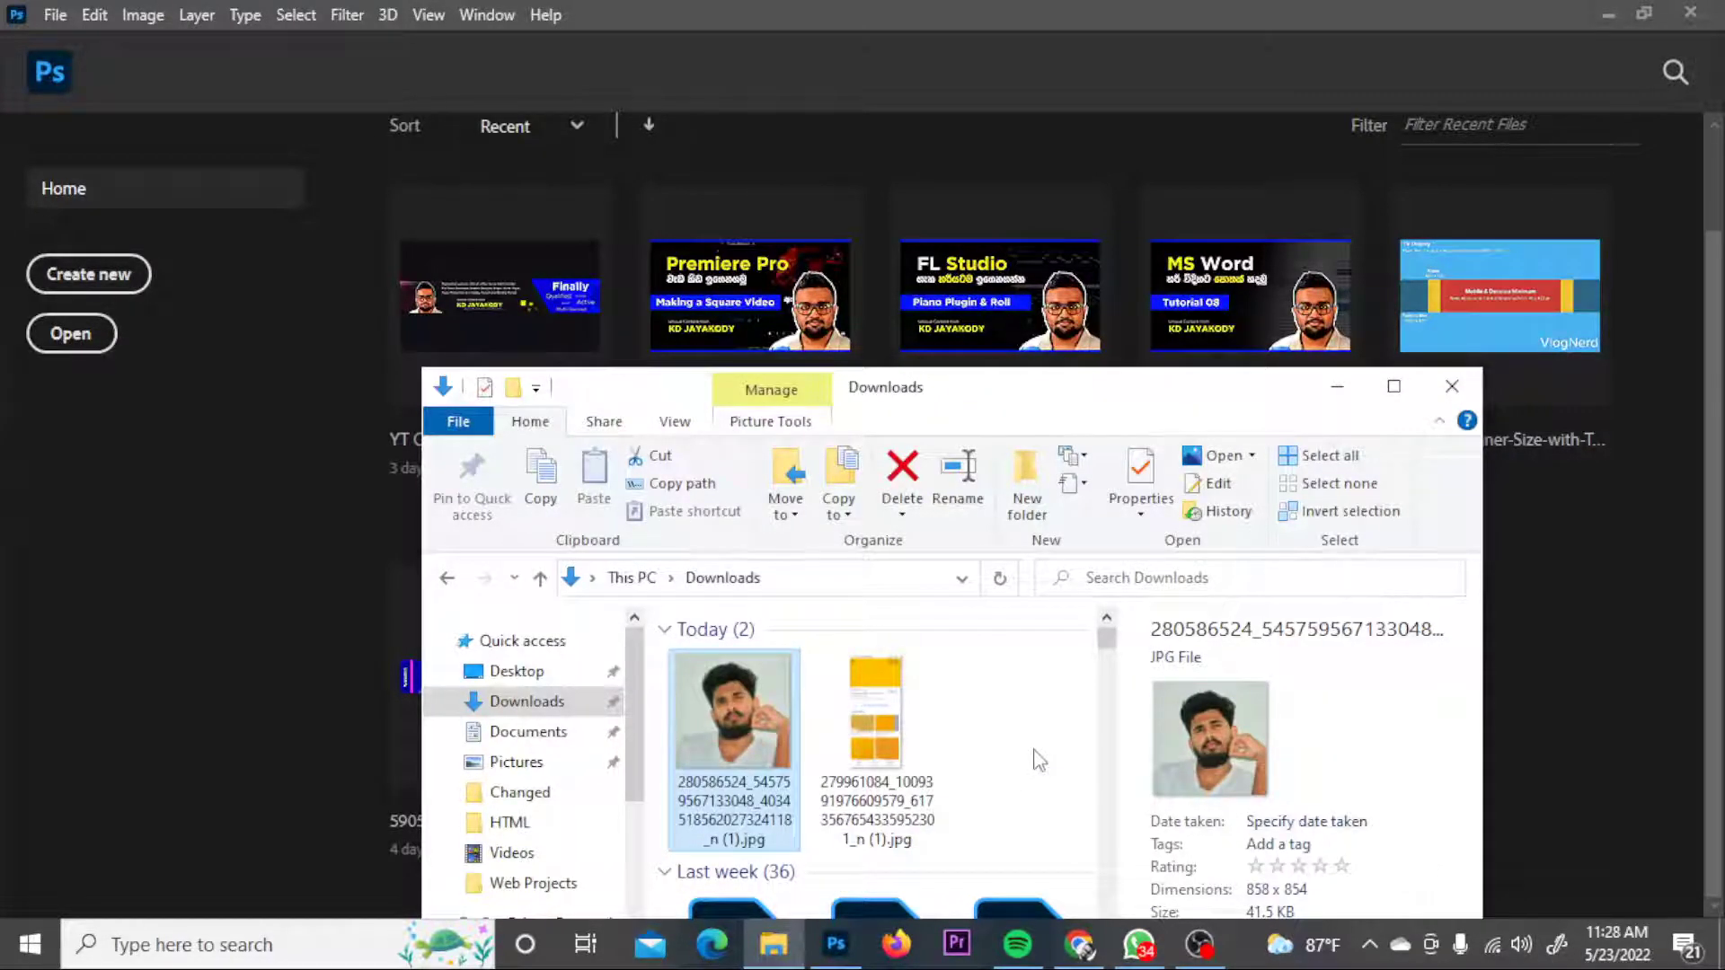
{"action": "left_click", "coordinate": [623, 16]}
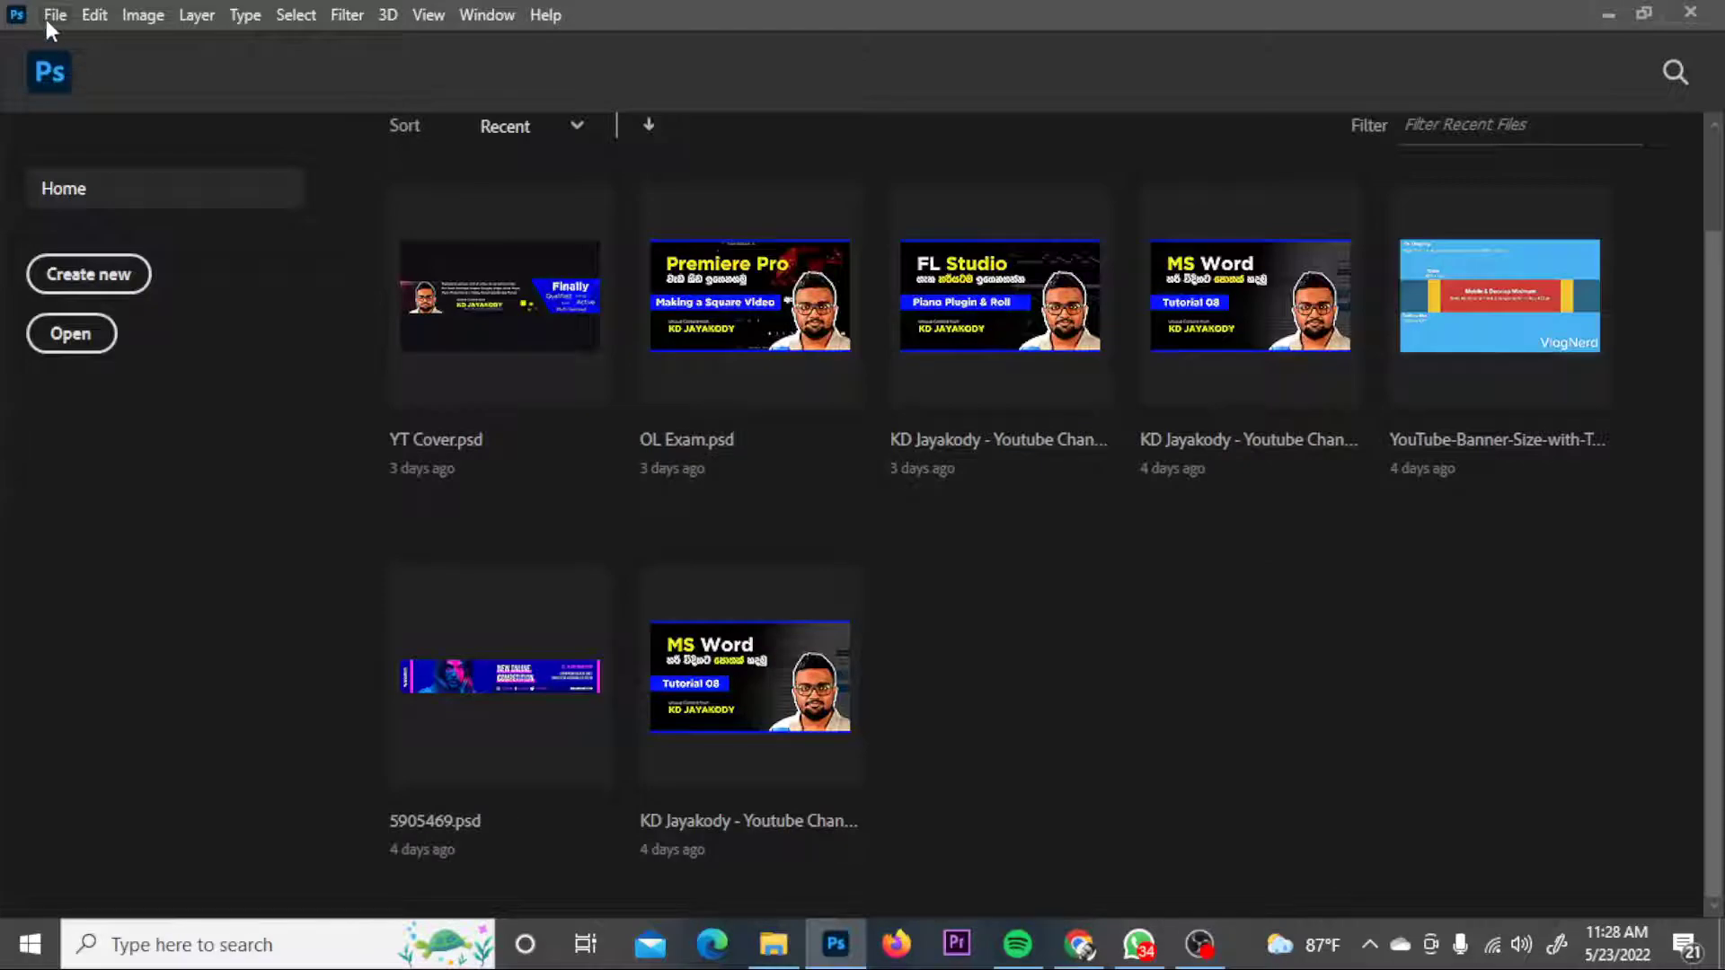
- Create a new blank 1000 × 1000 px document via File > New
{"action": "left_click", "coordinate": [95, 14]}
{"action": "mouse_move", "coordinate": [55, 14]}
{"action": "left_click", "coordinate": [67, 38]}
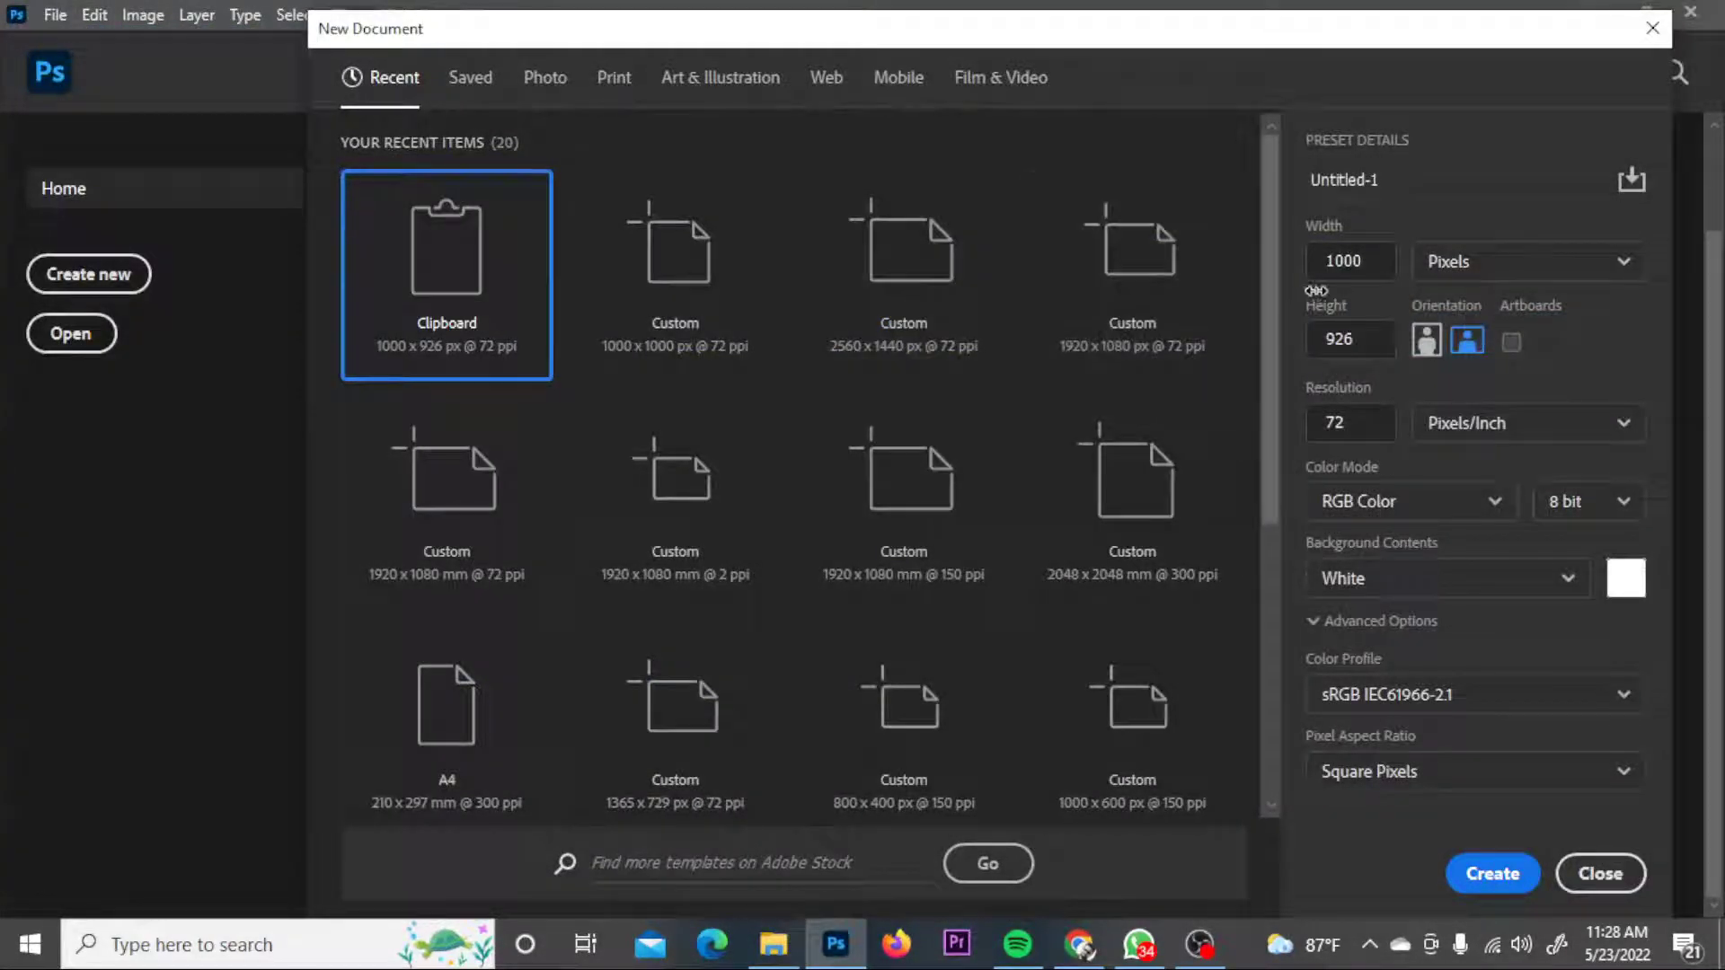
{"action": "double_click", "coordinate": [1338, 339]}
{"action": "type", "text": "1000"}
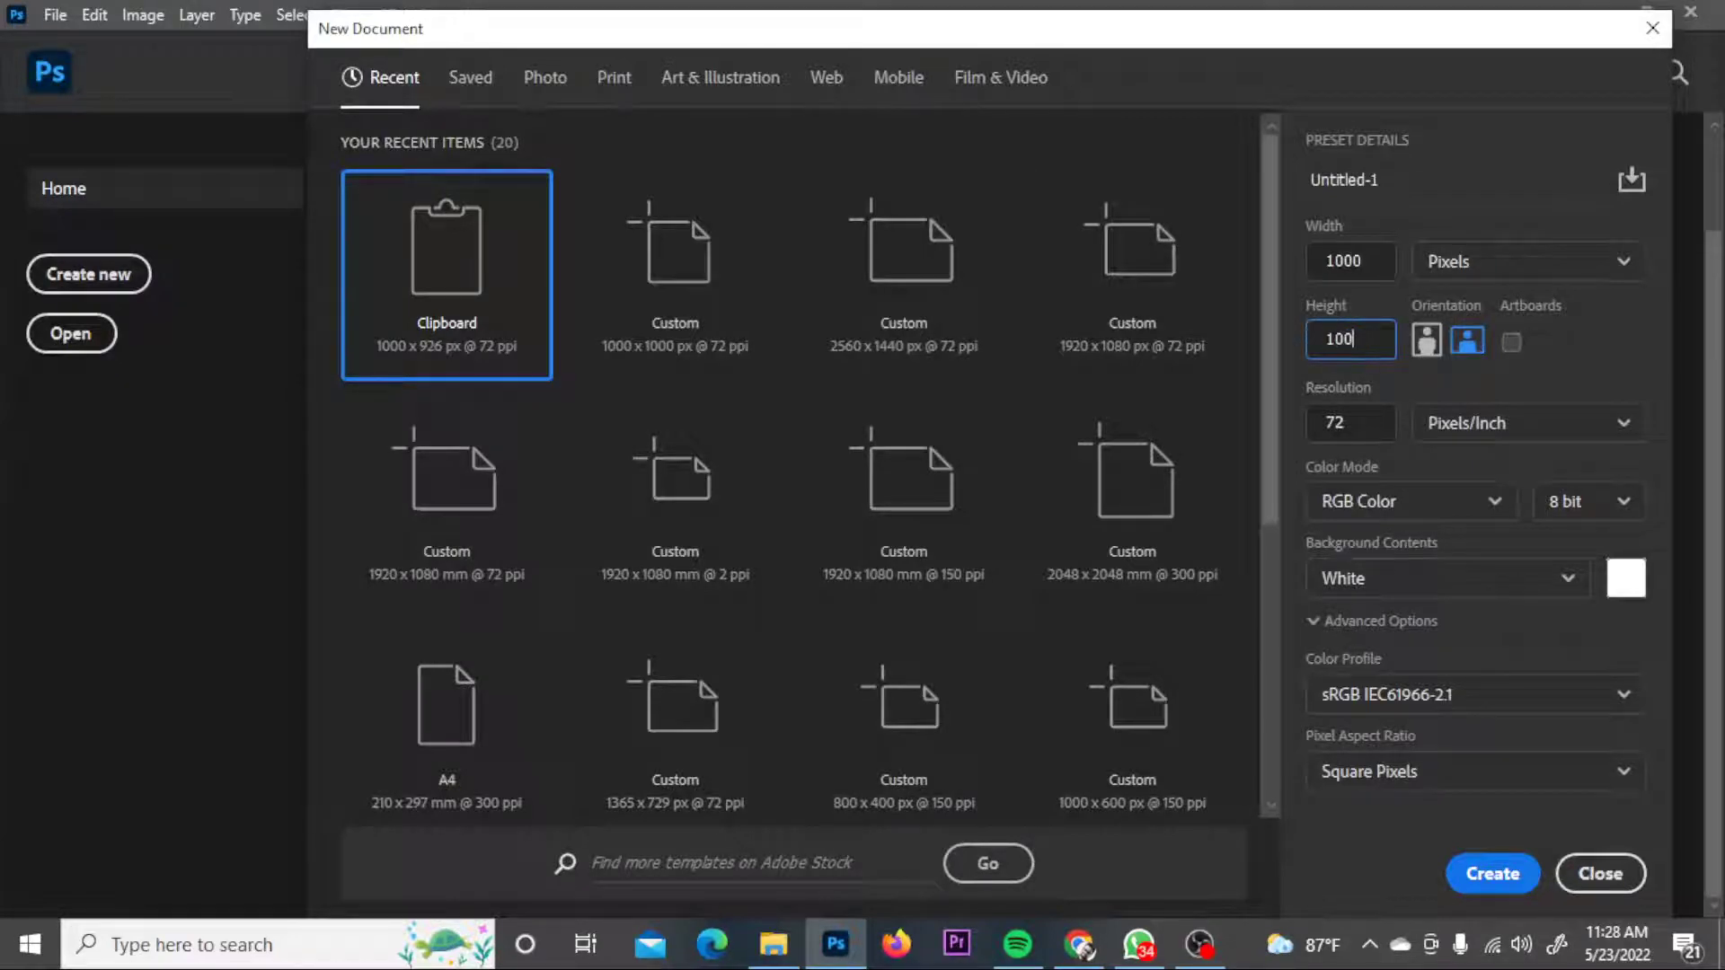
{"action": "left_click", "coordinate": [1596, 359]}
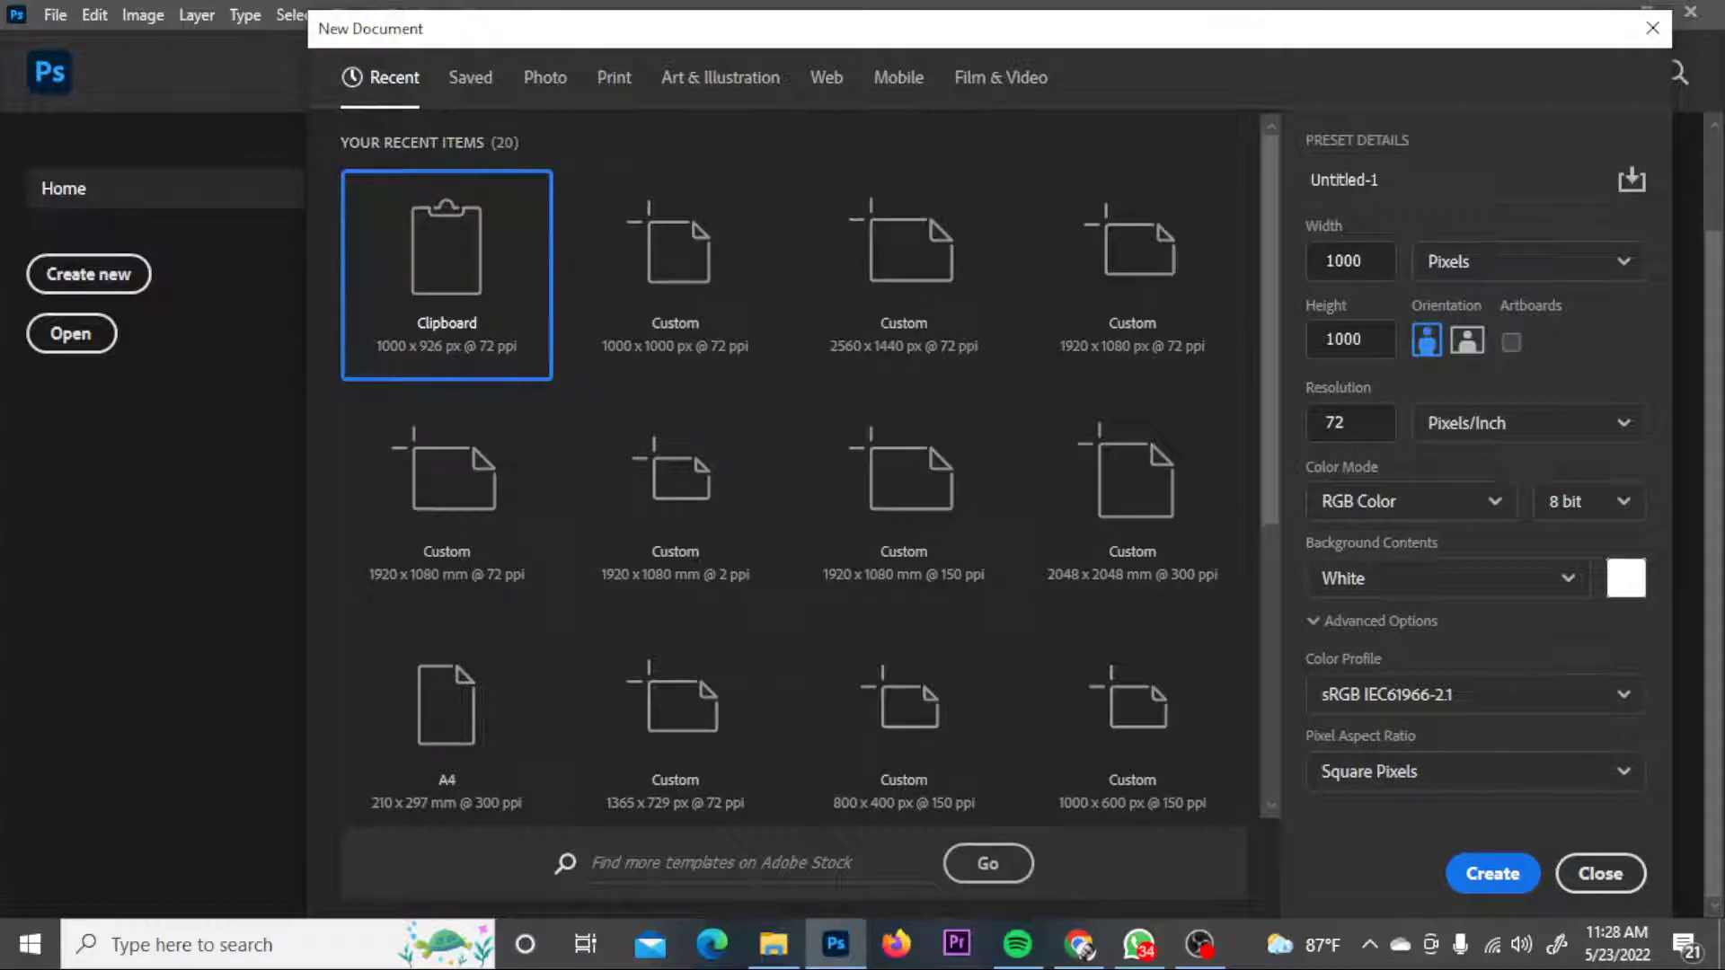
{"action": "left_click", "coordinate": [1474, 868]}
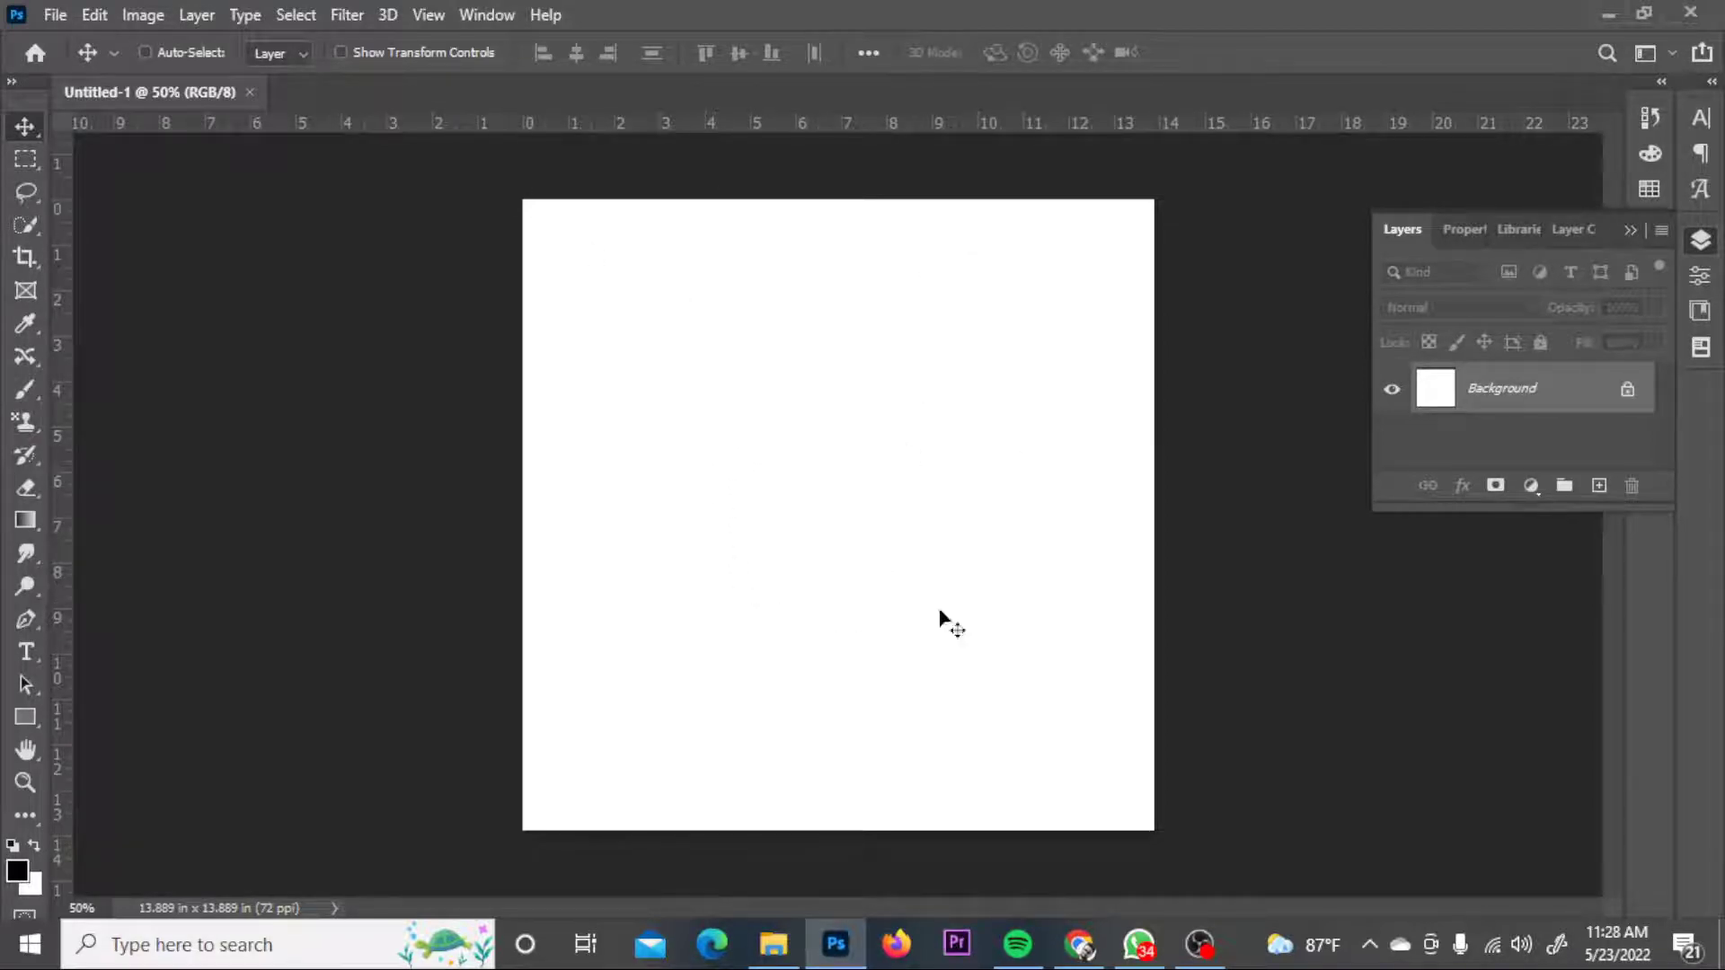
- Drag the portrait JPG from Downloads onto the canvas, then cancel that first placement
{"action": "left_click", "coordinate": [773, 943]}
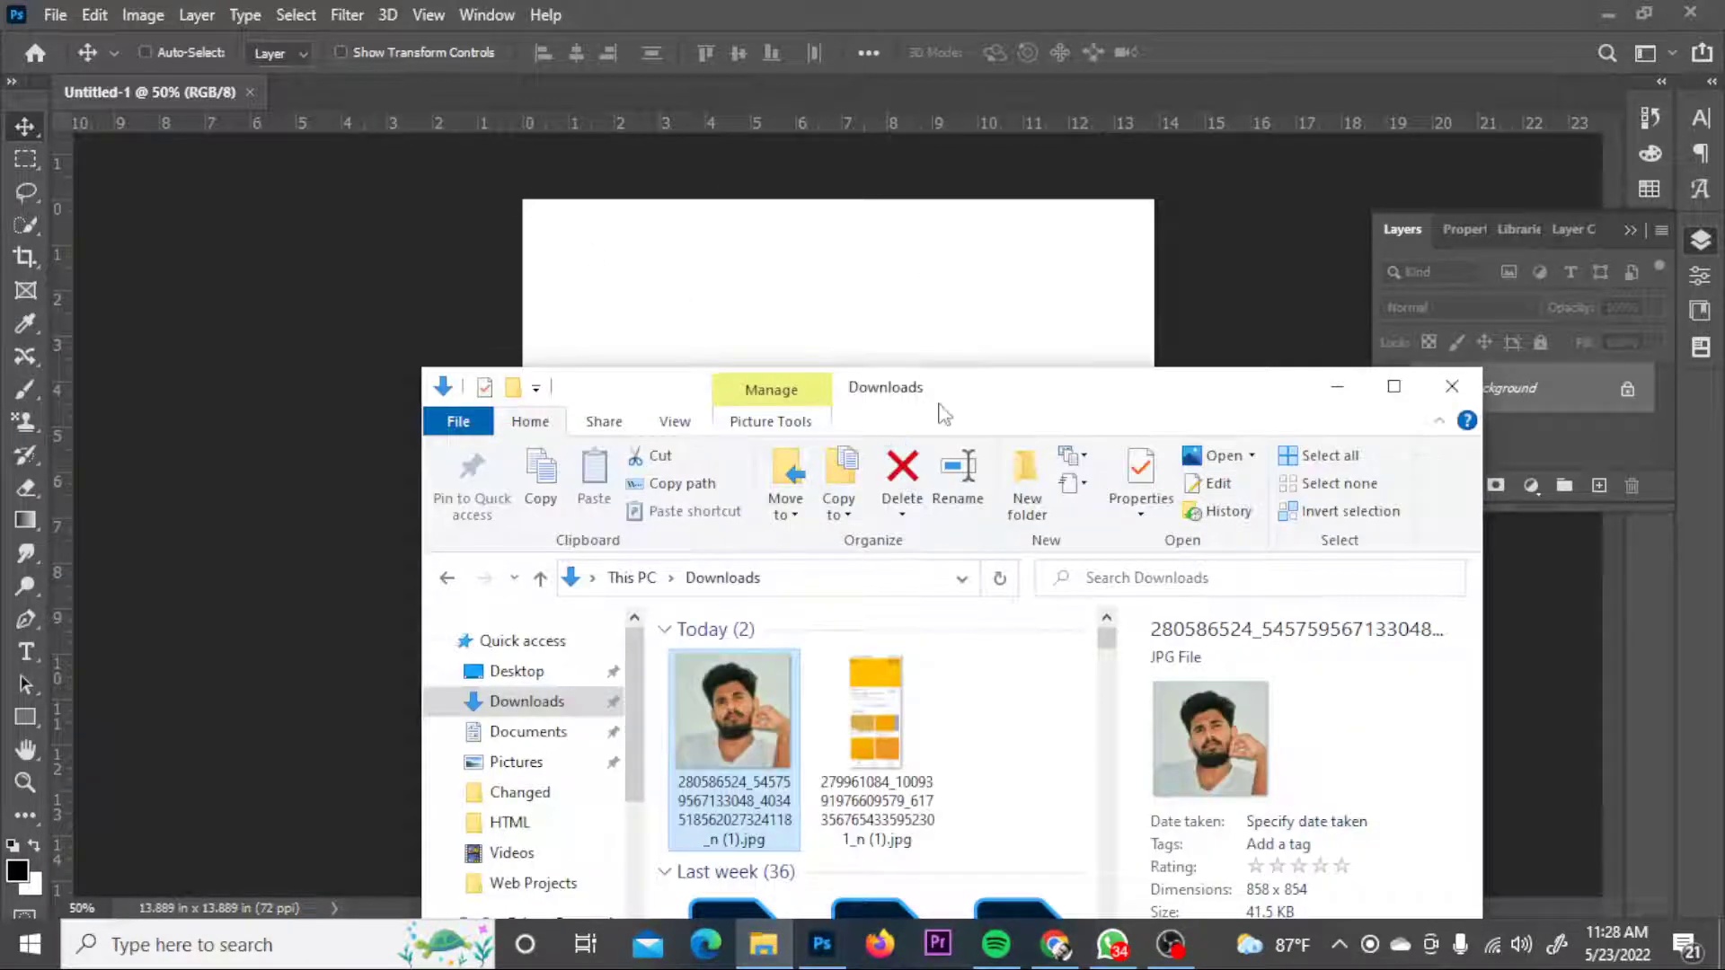
{"action": "left_click_drag", "start_coordinate": [961, 388], "coordinate": [1195, 364]}
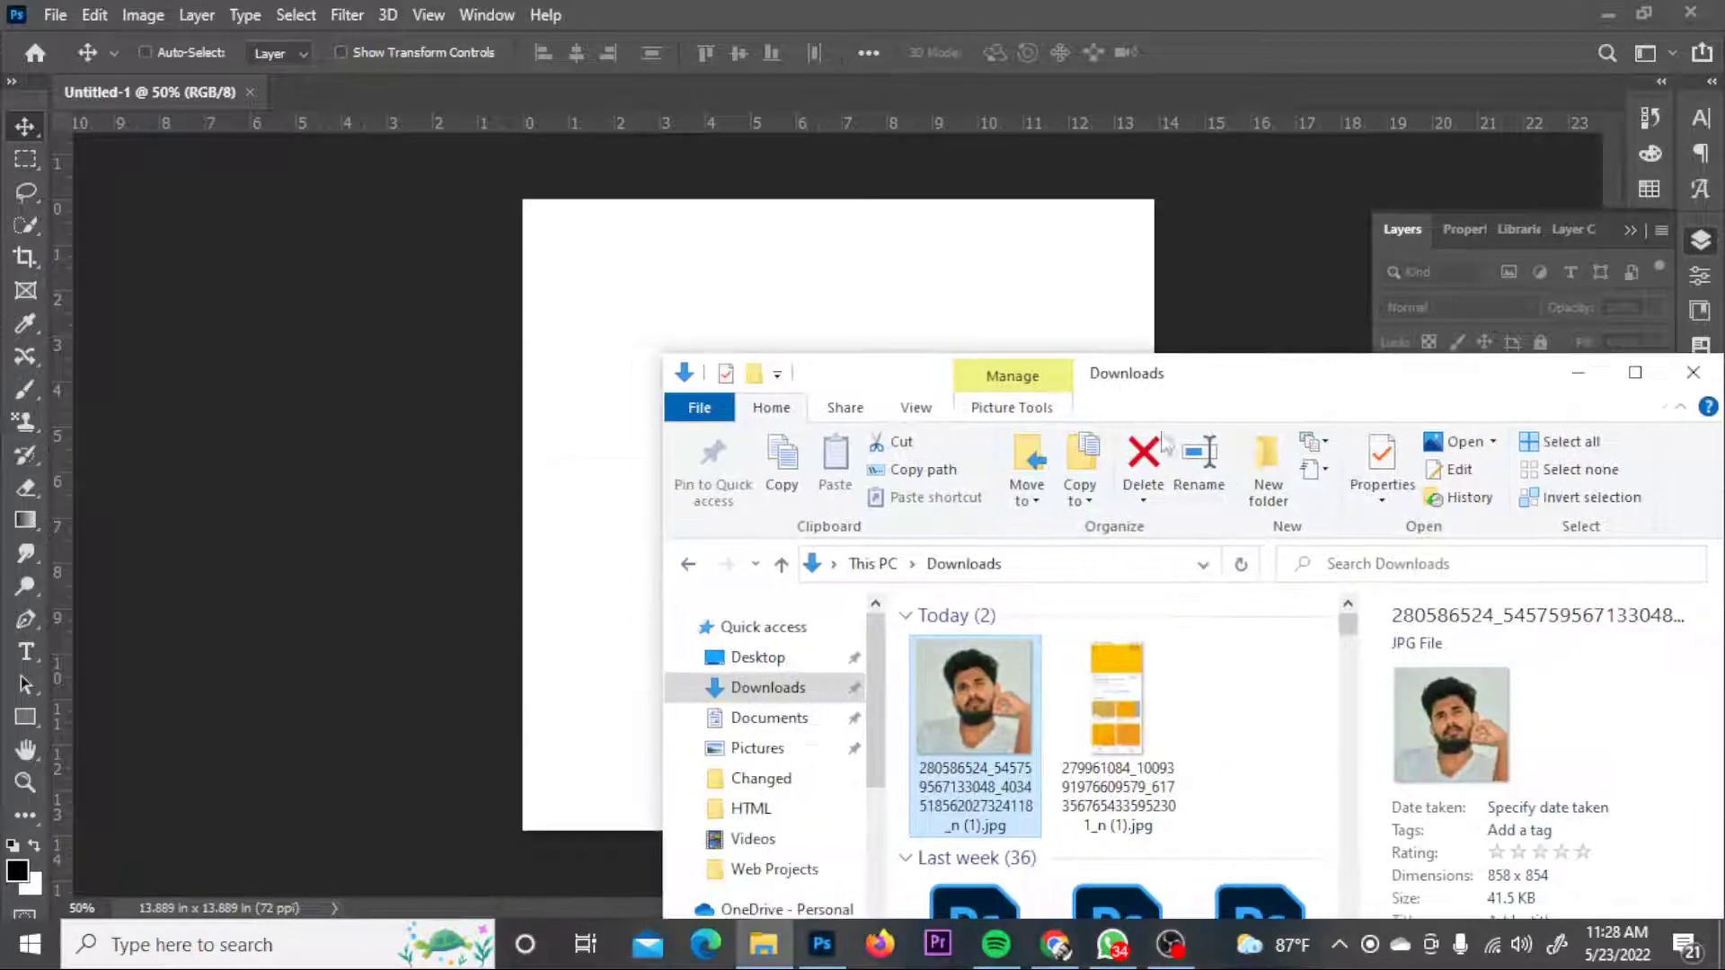
{"action": "left_click_drag", "start_coordinate": [983, 719], "coordinate": [732, 593]}
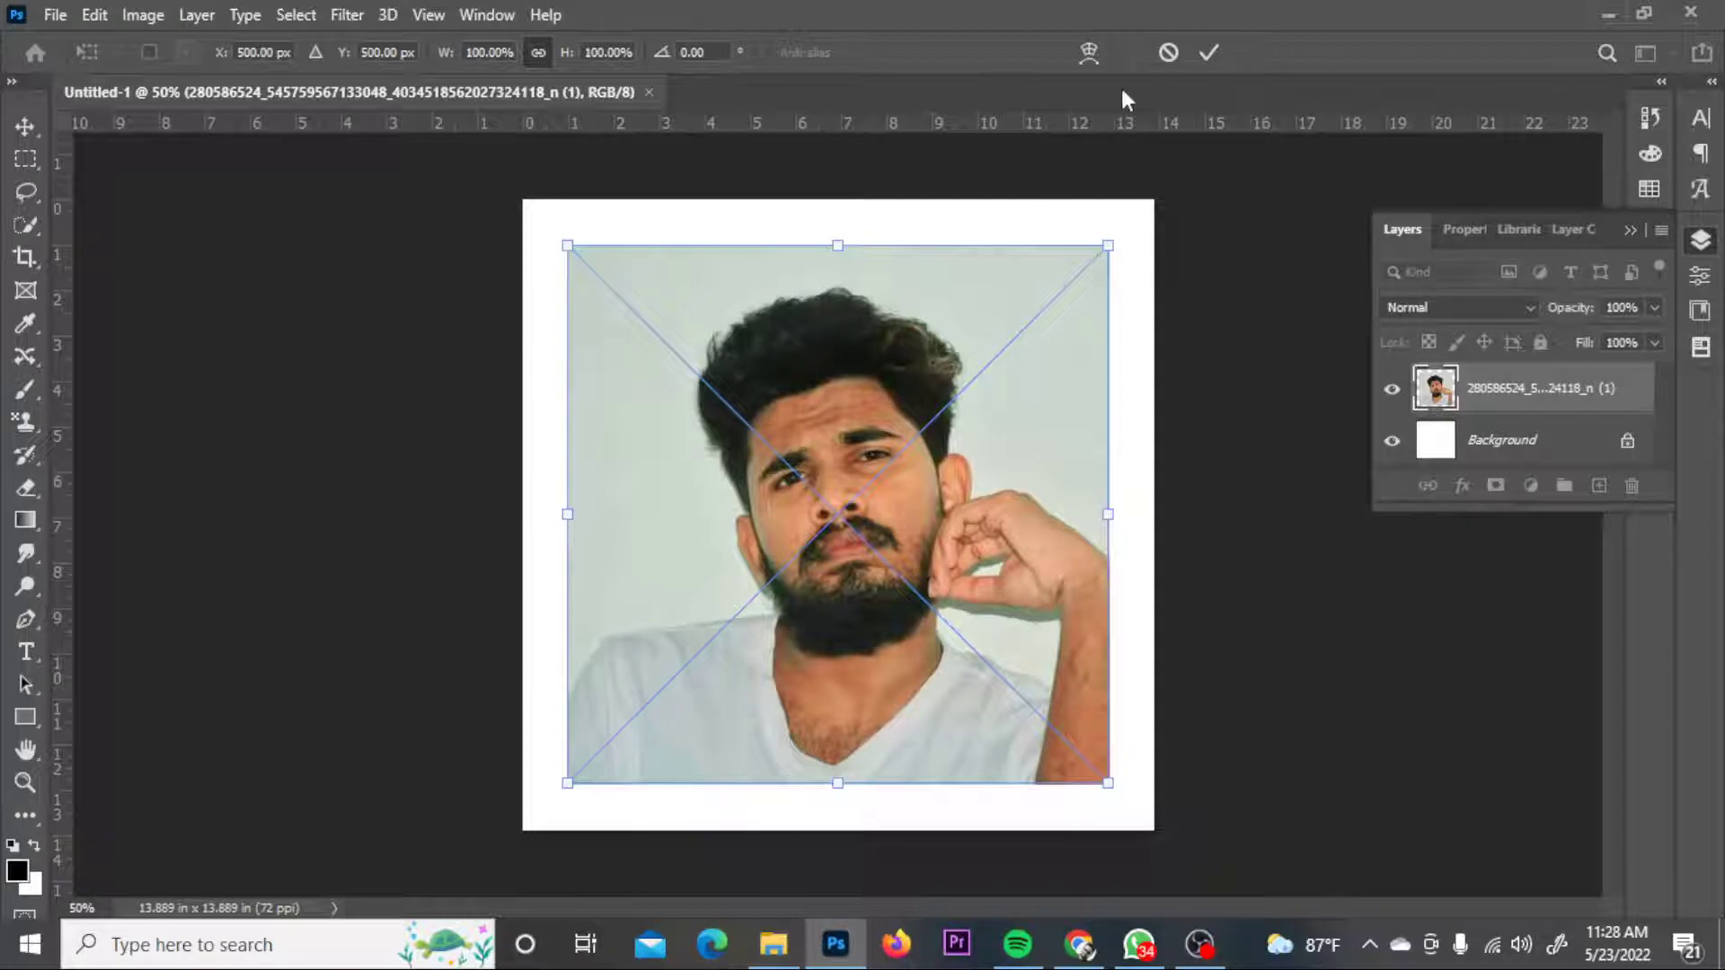
{"action": "left_click", "coordinate": [1167, 54]}
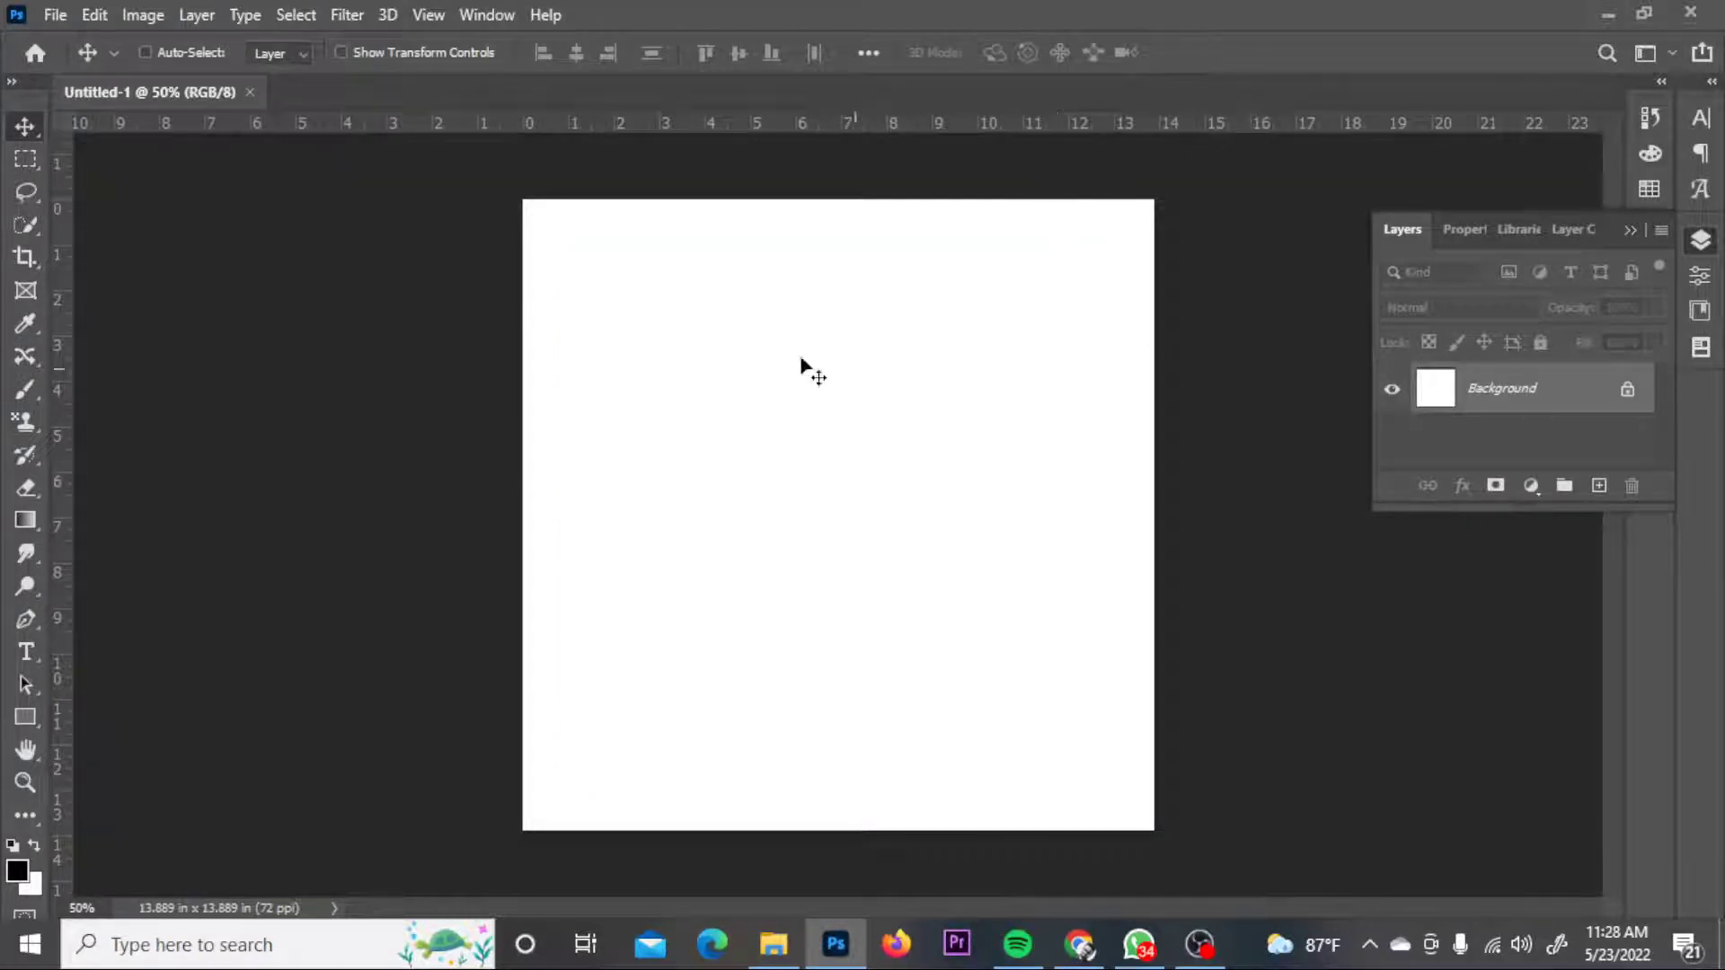
{"action": "left_click", "coordinate": [52, 18]}
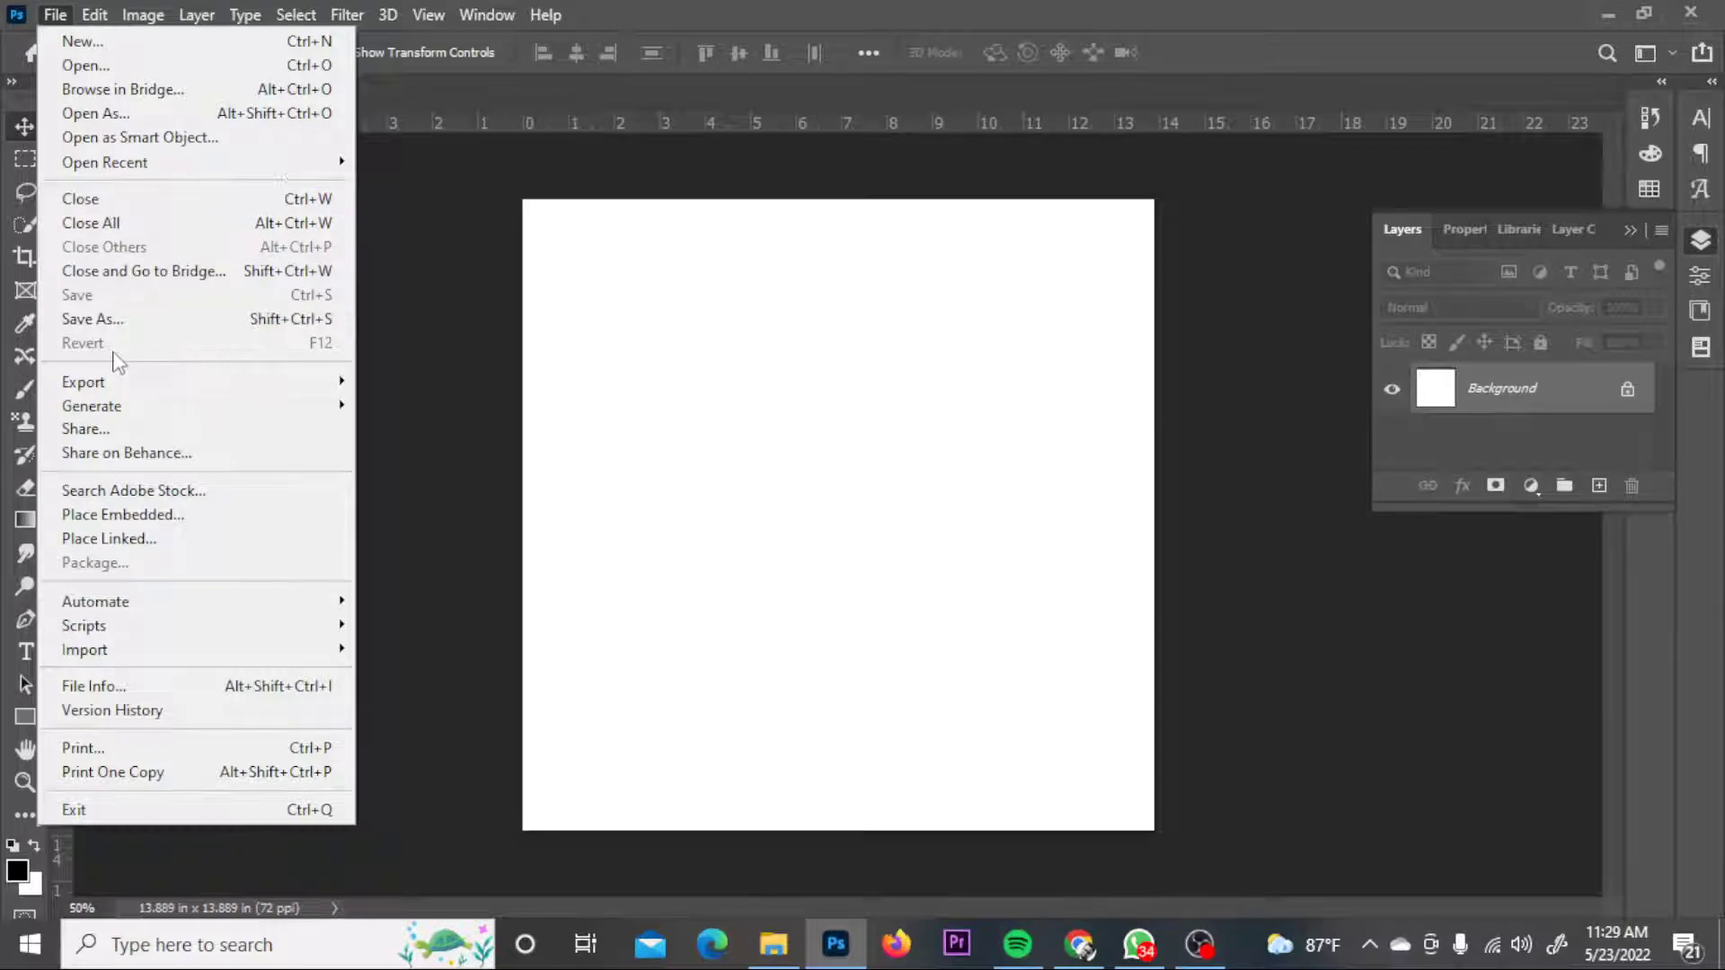
{"action": "left_click", "coordinate": [610, 419]}
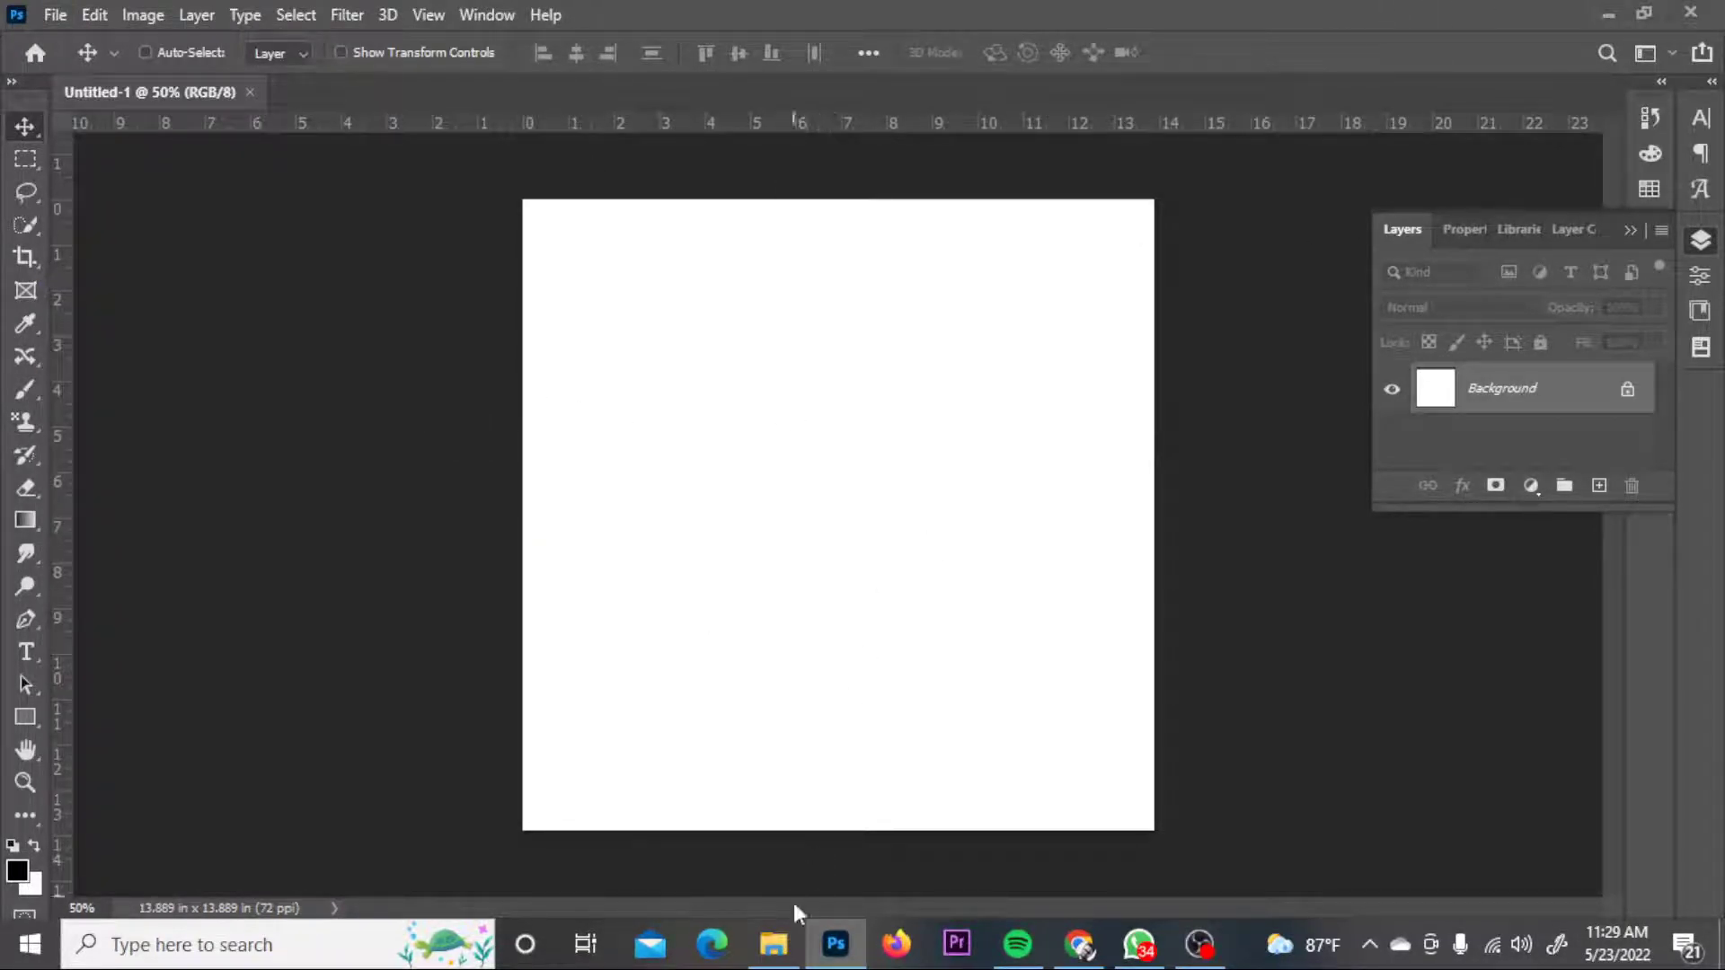
- Place the portrait photo again and scale it to about 117% to fill the canvas
{"action": "left_click", "coordinate": [789, 943]}
{"action": "left_click_drag", "start_coordinate": [994, 776], "coordinate": [930, 432]}
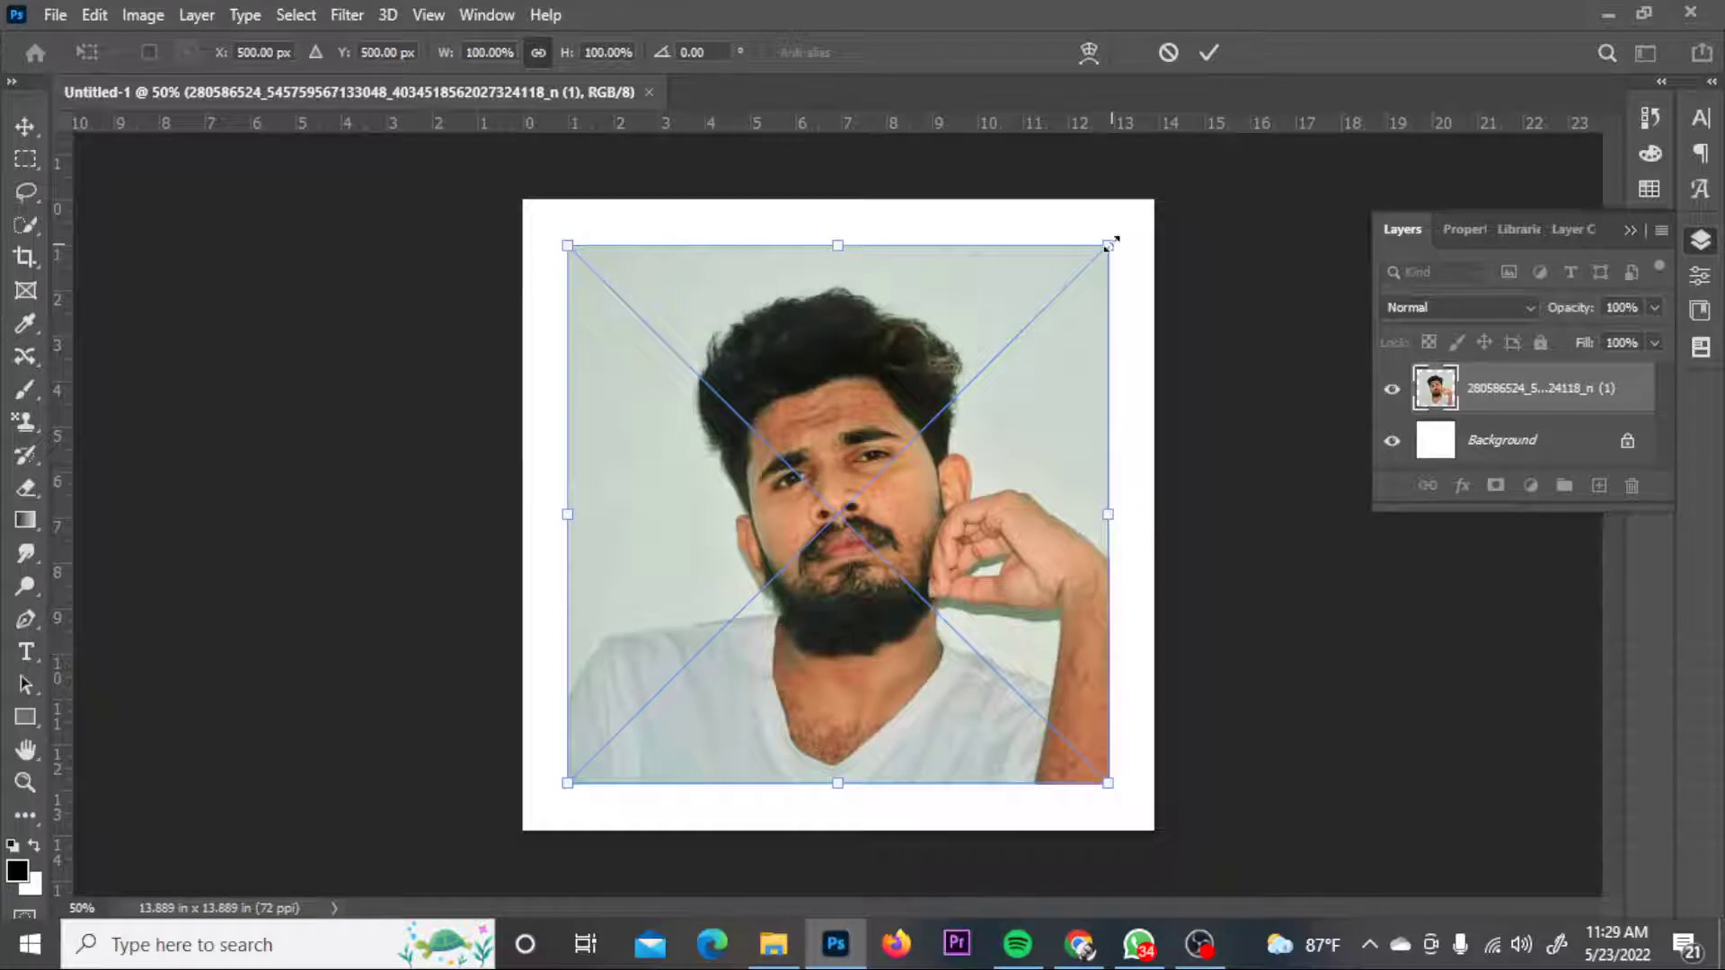
{"action": "mouse_move", "coordinate": [1108, 244]}
{"action": "left_mouse_down"}
{"action": "mouse_move", "coordinate": [1123, 209]}
{"action": "mouse_move", "coordinate": [1157, 227]}
{"action": "mouse_move", "coordinate": [1156, 193]}
{"action": "mouse_move", "coordinate": [1124, 216]}
{"action": "mouse_move", "coordinate": [1156, 197]}
{"action": "left_mouse_up"}
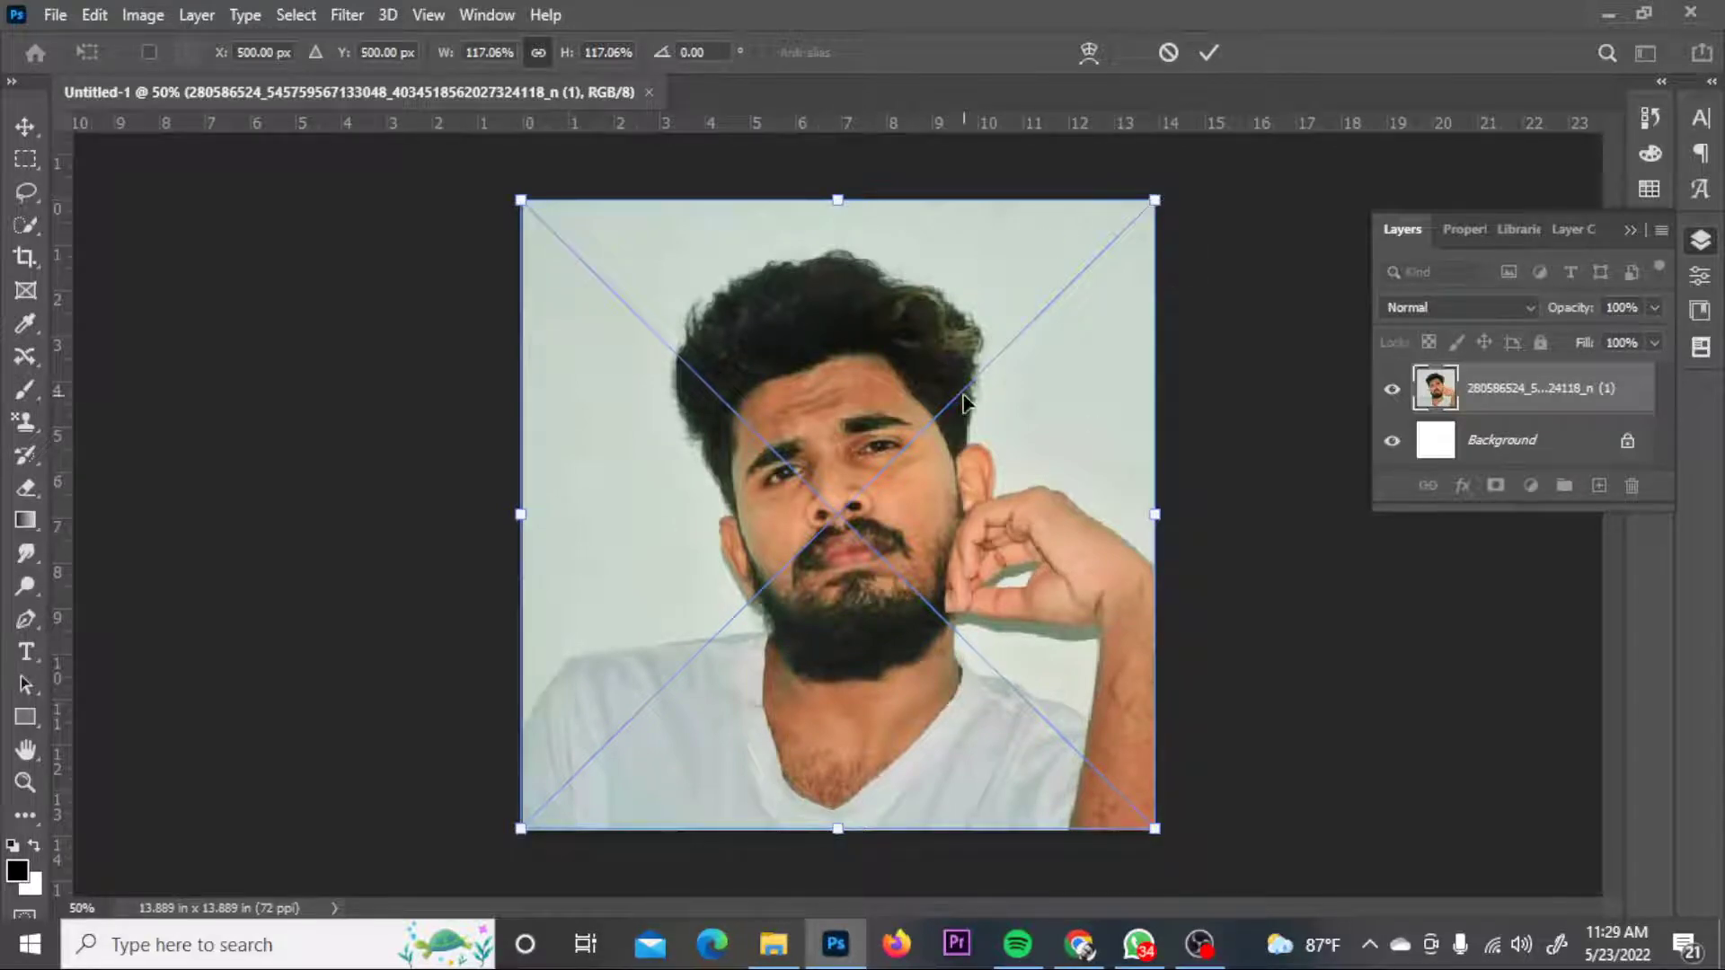
{"action": "key", "text": "Return"}
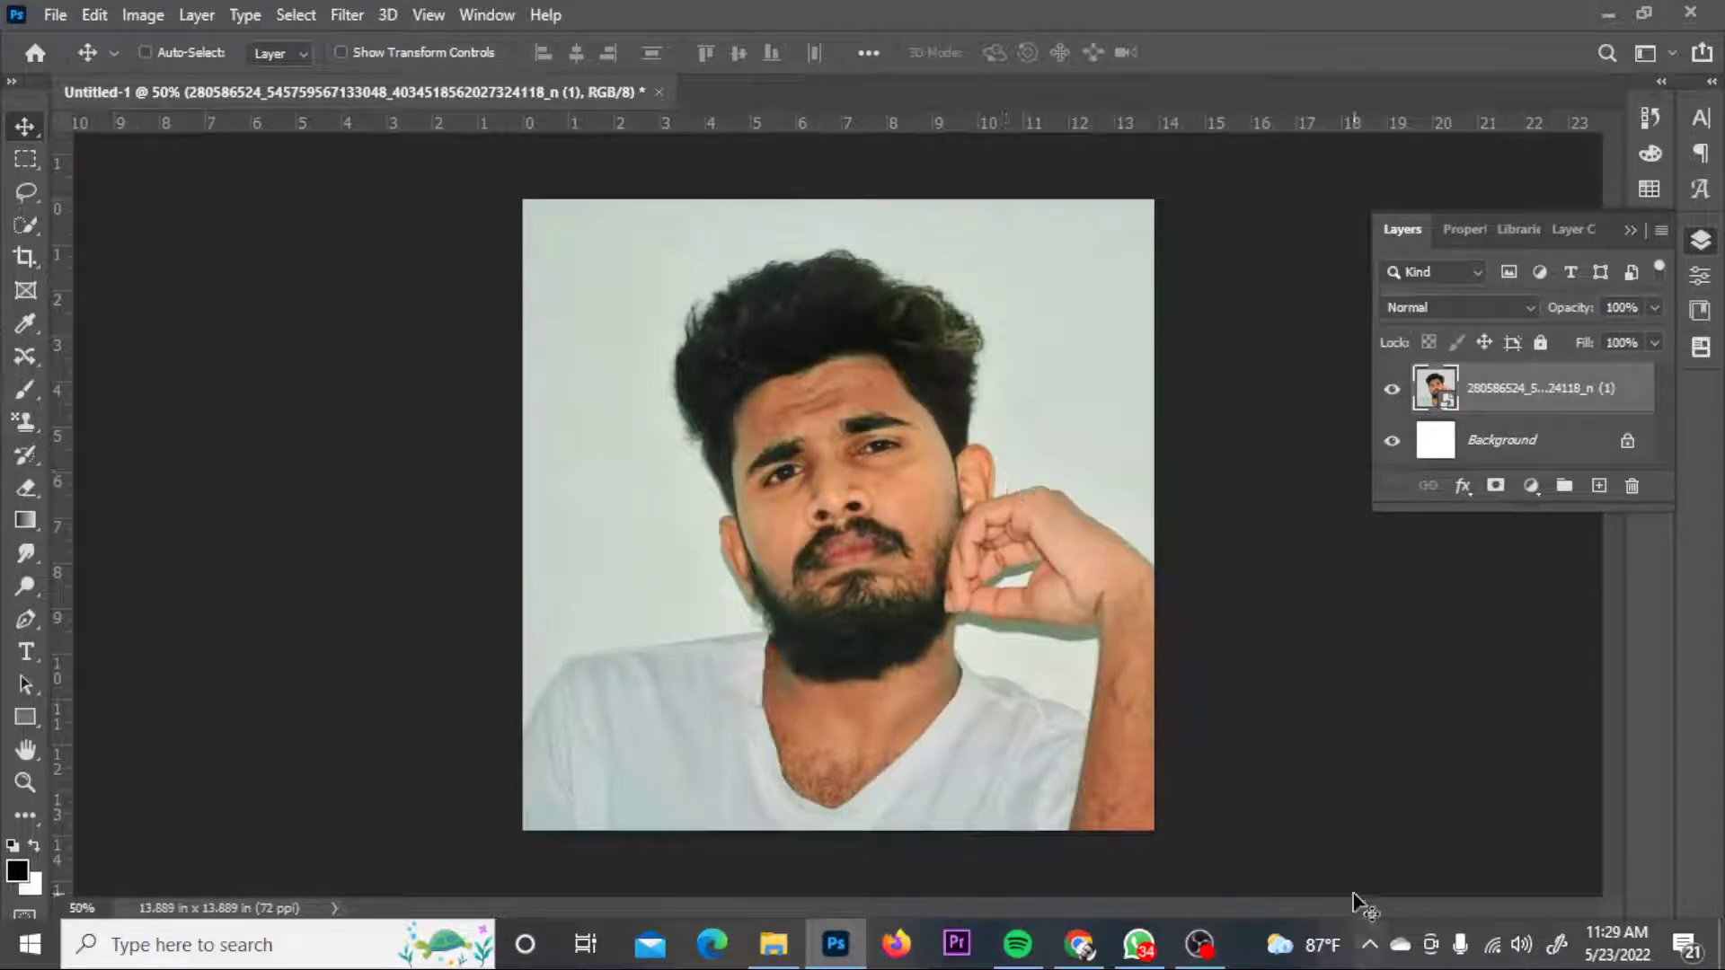
- Rasterize the placed portrait photo layer from its Layers panel context menu
{"action": "left_click", "coordinate": [1199, 943]}
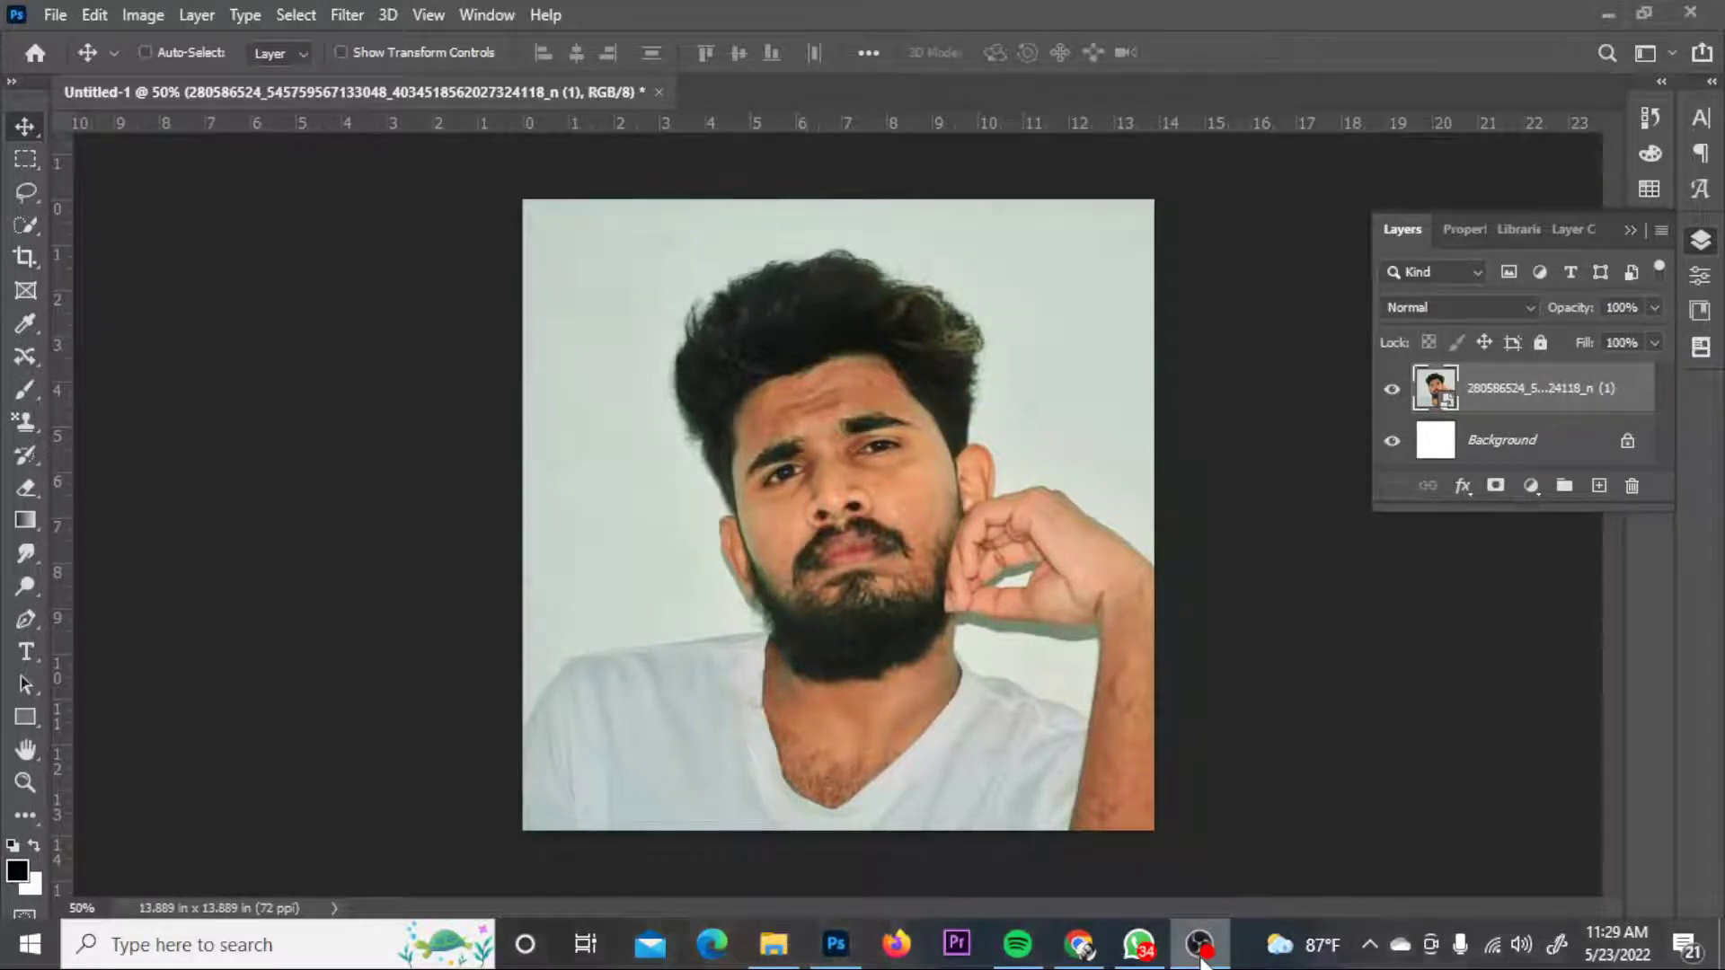
{"action": "left_click", "coordinate": [1201, 943]}
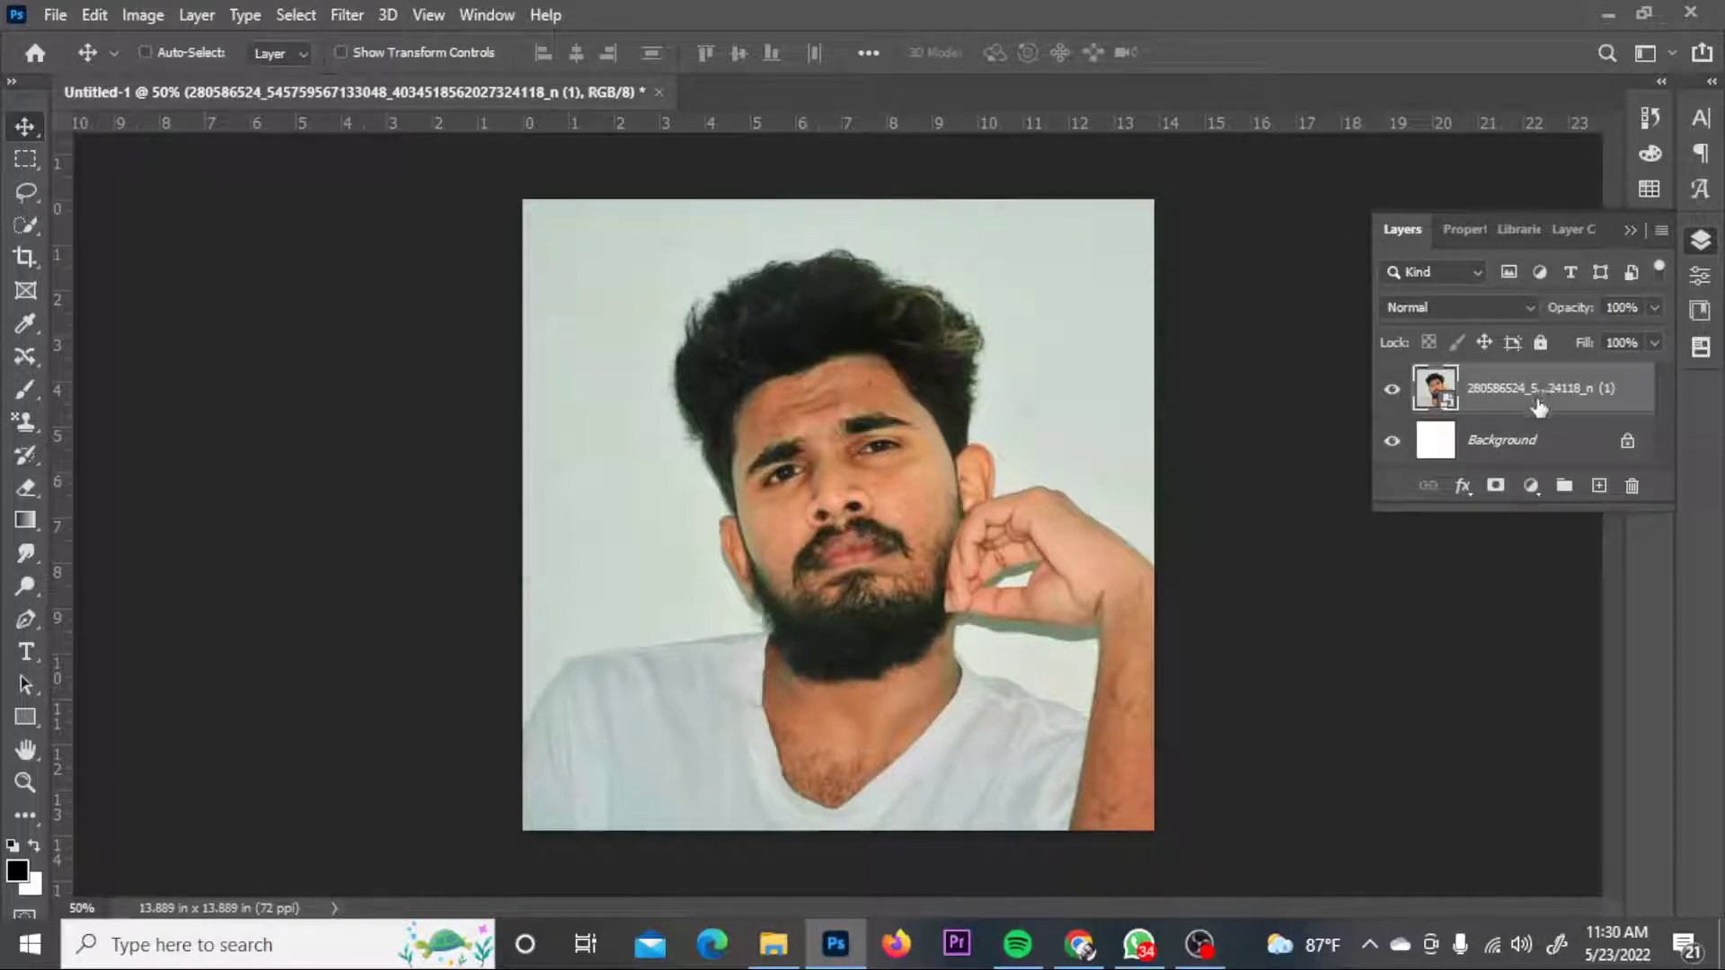
{"action": "right_click", "coordinate": [1511, 400]}
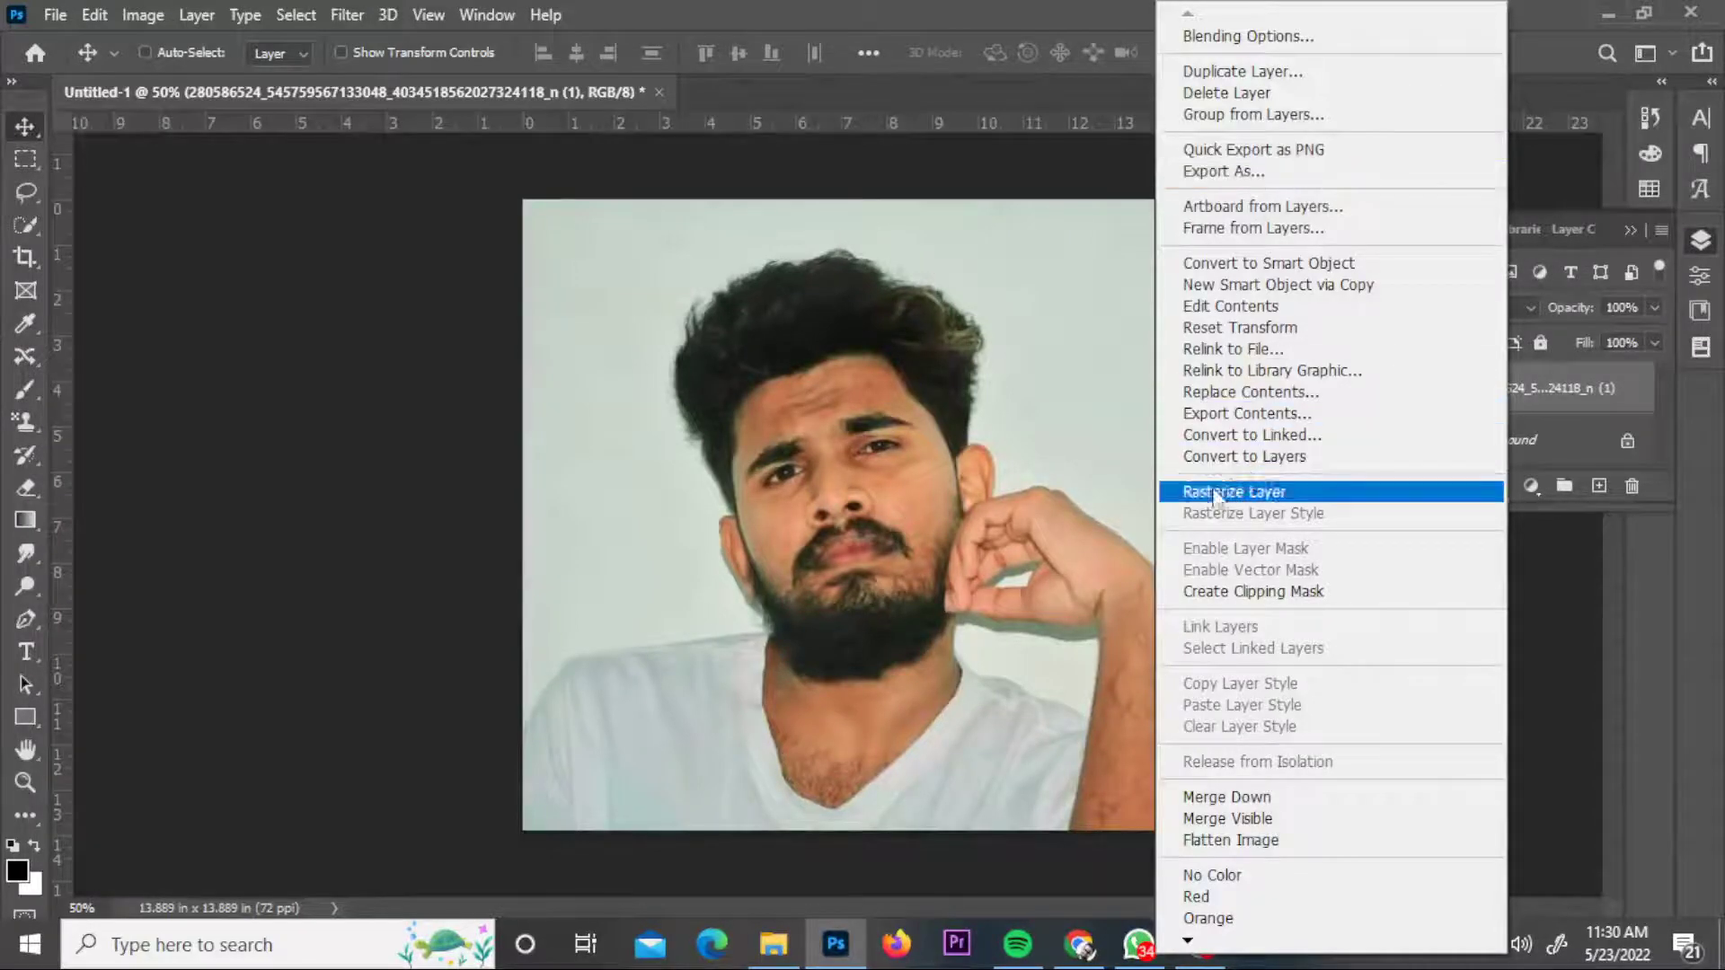
{"action": "left_click", "coordinate": [1219, 494]}
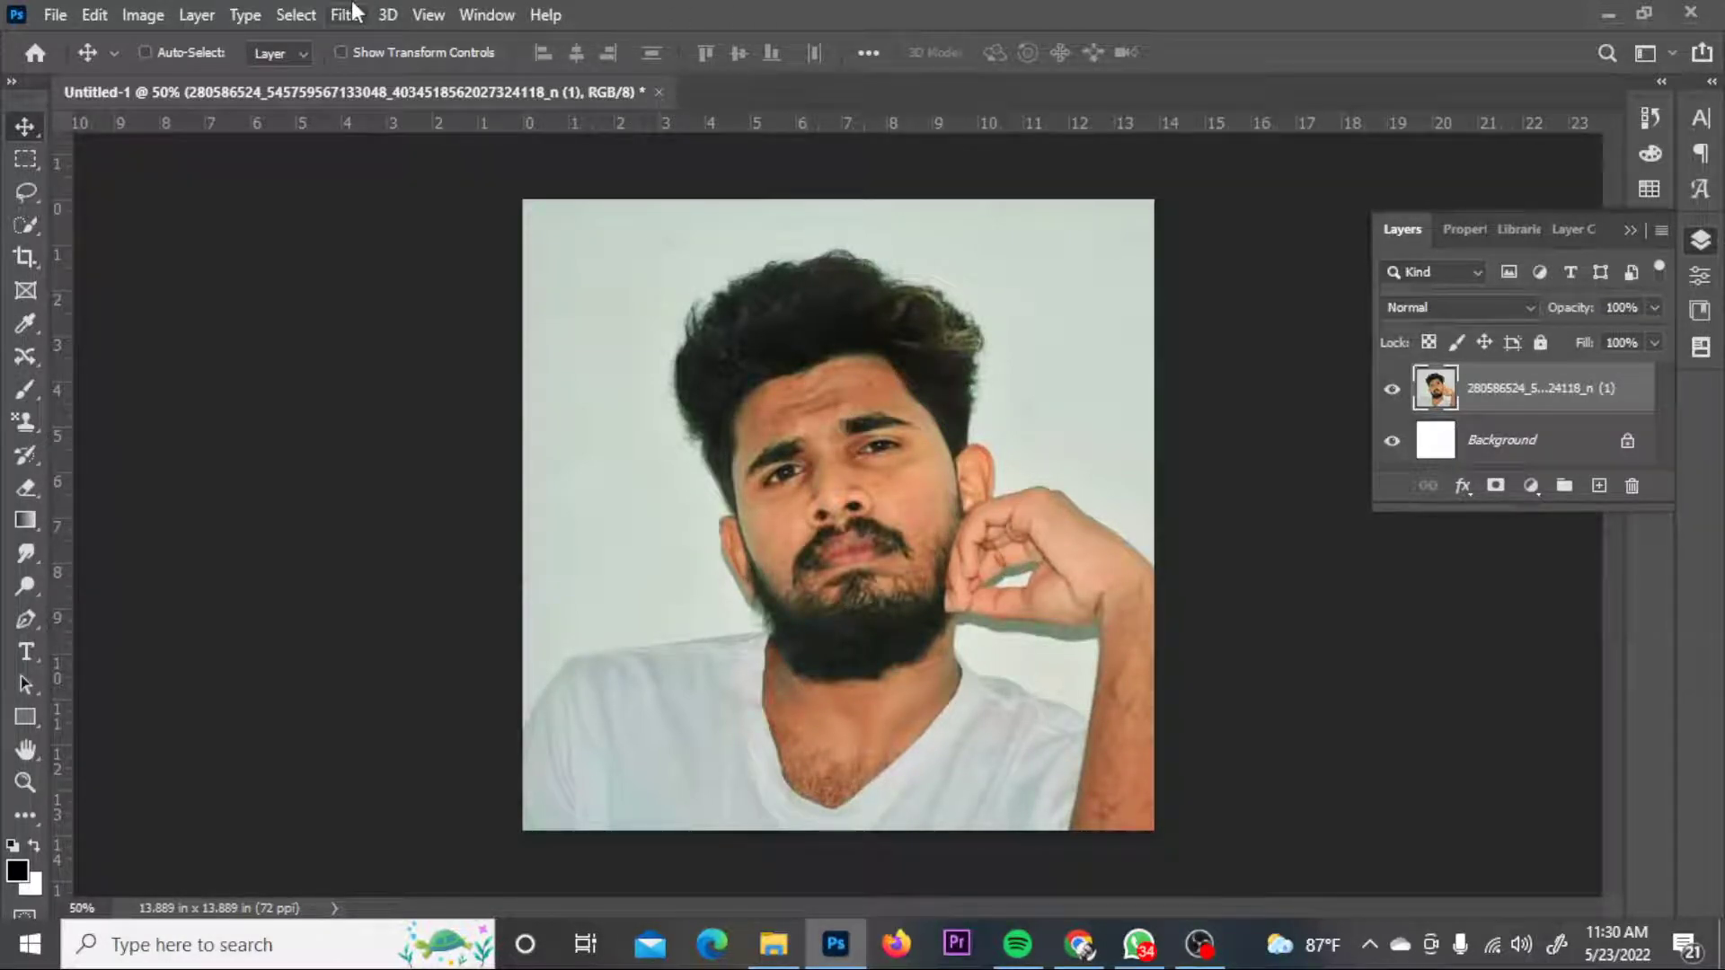
- Select the man with Select > Subject, zooming in and out to check the hand edges
{"action": "left_click", "coordinate": [292, 15]}
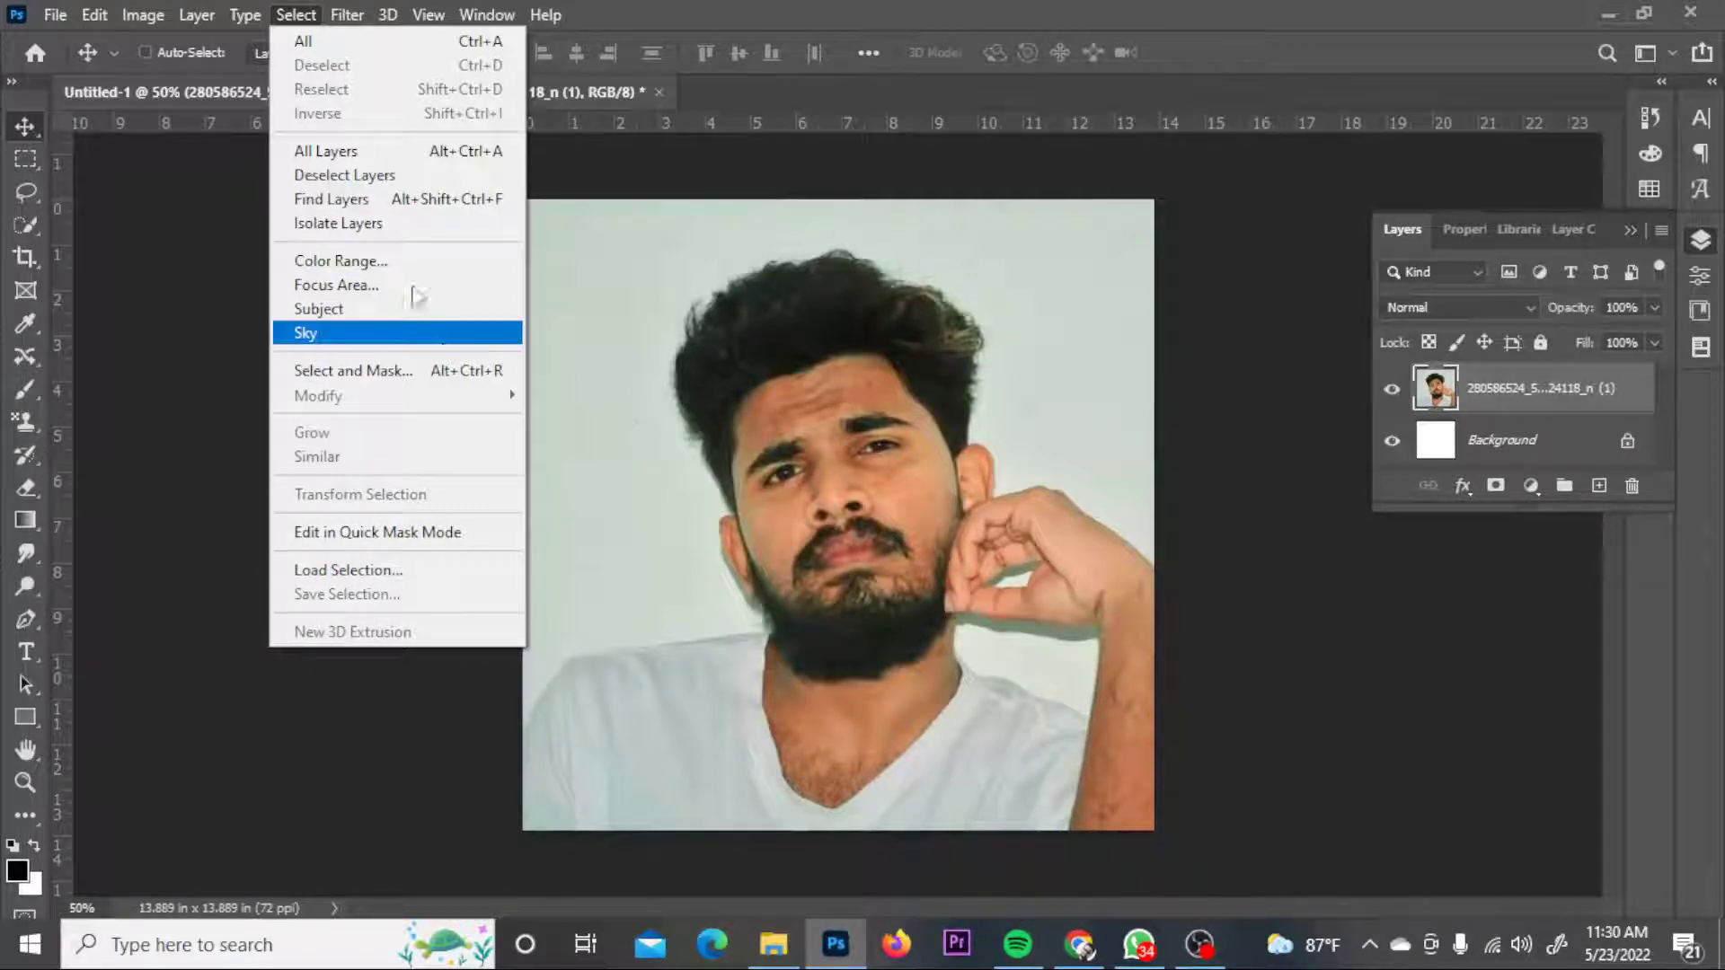
{"action": "left_click", "coordinate": [347, 311]}
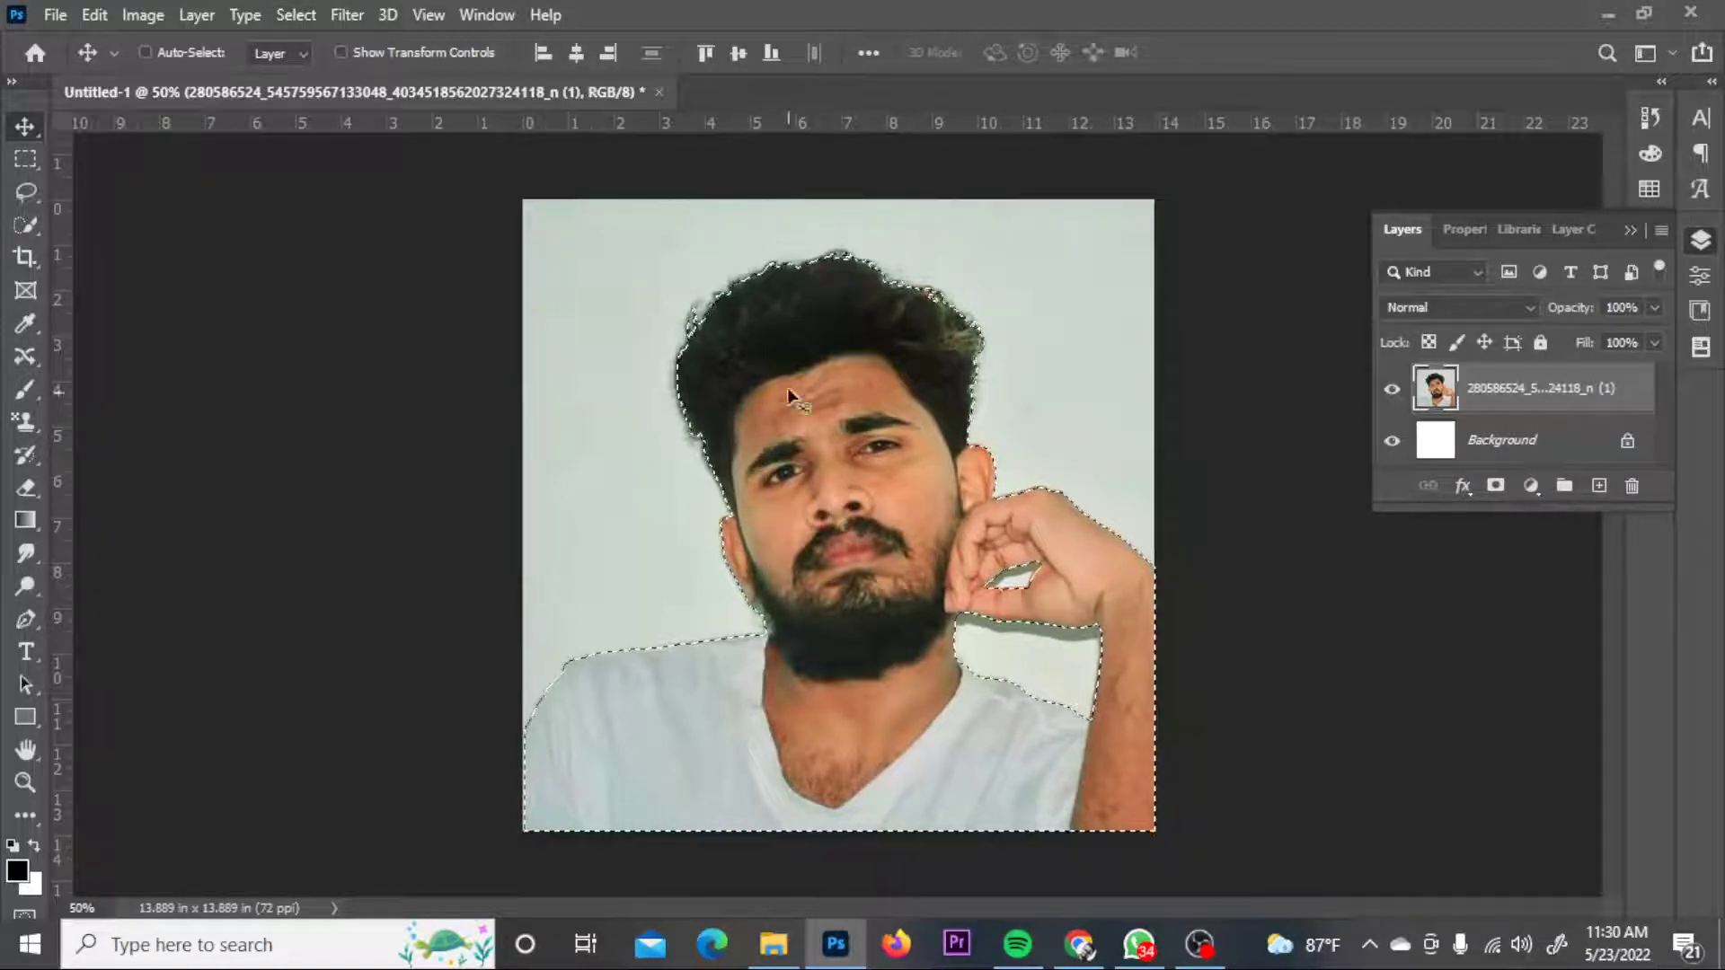
{"action": "scroll", "coordinate": [689, 476], "scroll_direction": "up", "scroll_amount": 2}
{"action": "scroll", "coordinate": [683, 503], "scroll_direction": "up", "scroll_amount": 2}
{"action": "scroll", "coordinate": [676, 530], "scroll_direction": "up", "scroll_amount": 2}
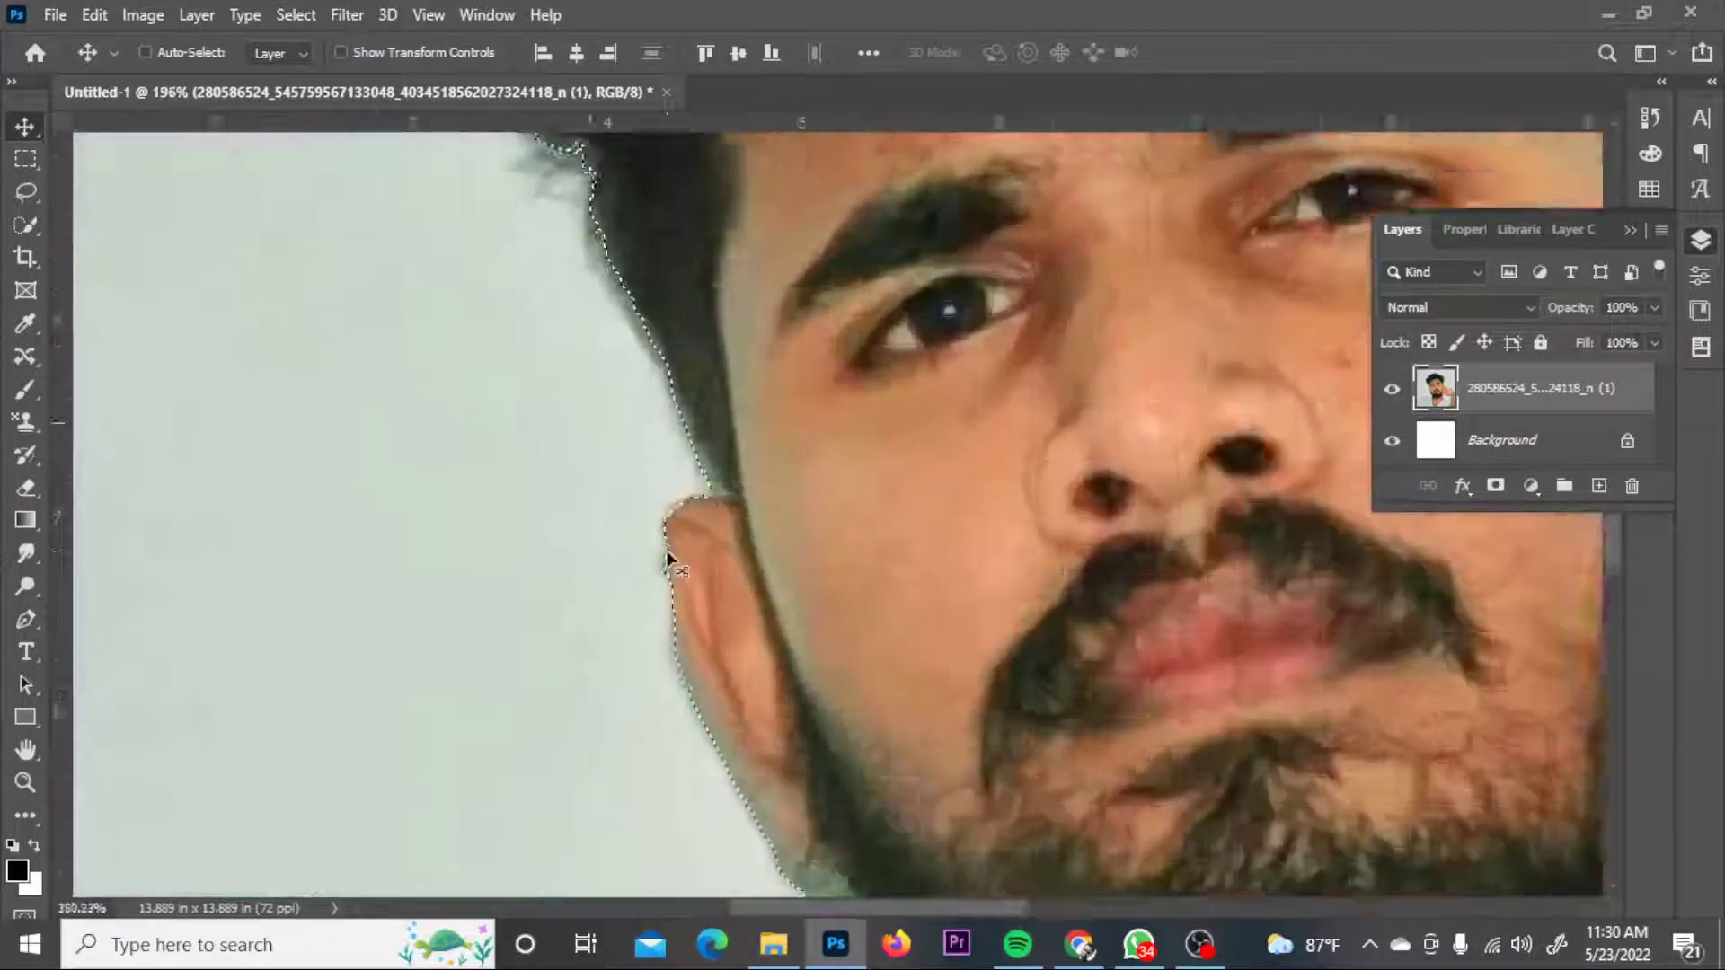
{"action": "scroll", "coordinate": [668, 561], "scroll_direction": "up", "scroll_amount": 1}
{"action": "scroll", "coordinate": [668, 564], "scroll_direction": "down", "scroll_amount": 3}
{"action": "scroll", "coordinate": [659, 569], "scroll_direction": "down", "scroll_amount": 2}
{"action": "scroll", "coordinate": [770, 677], "scroll_direction": "up", "scroll_amount": 2}
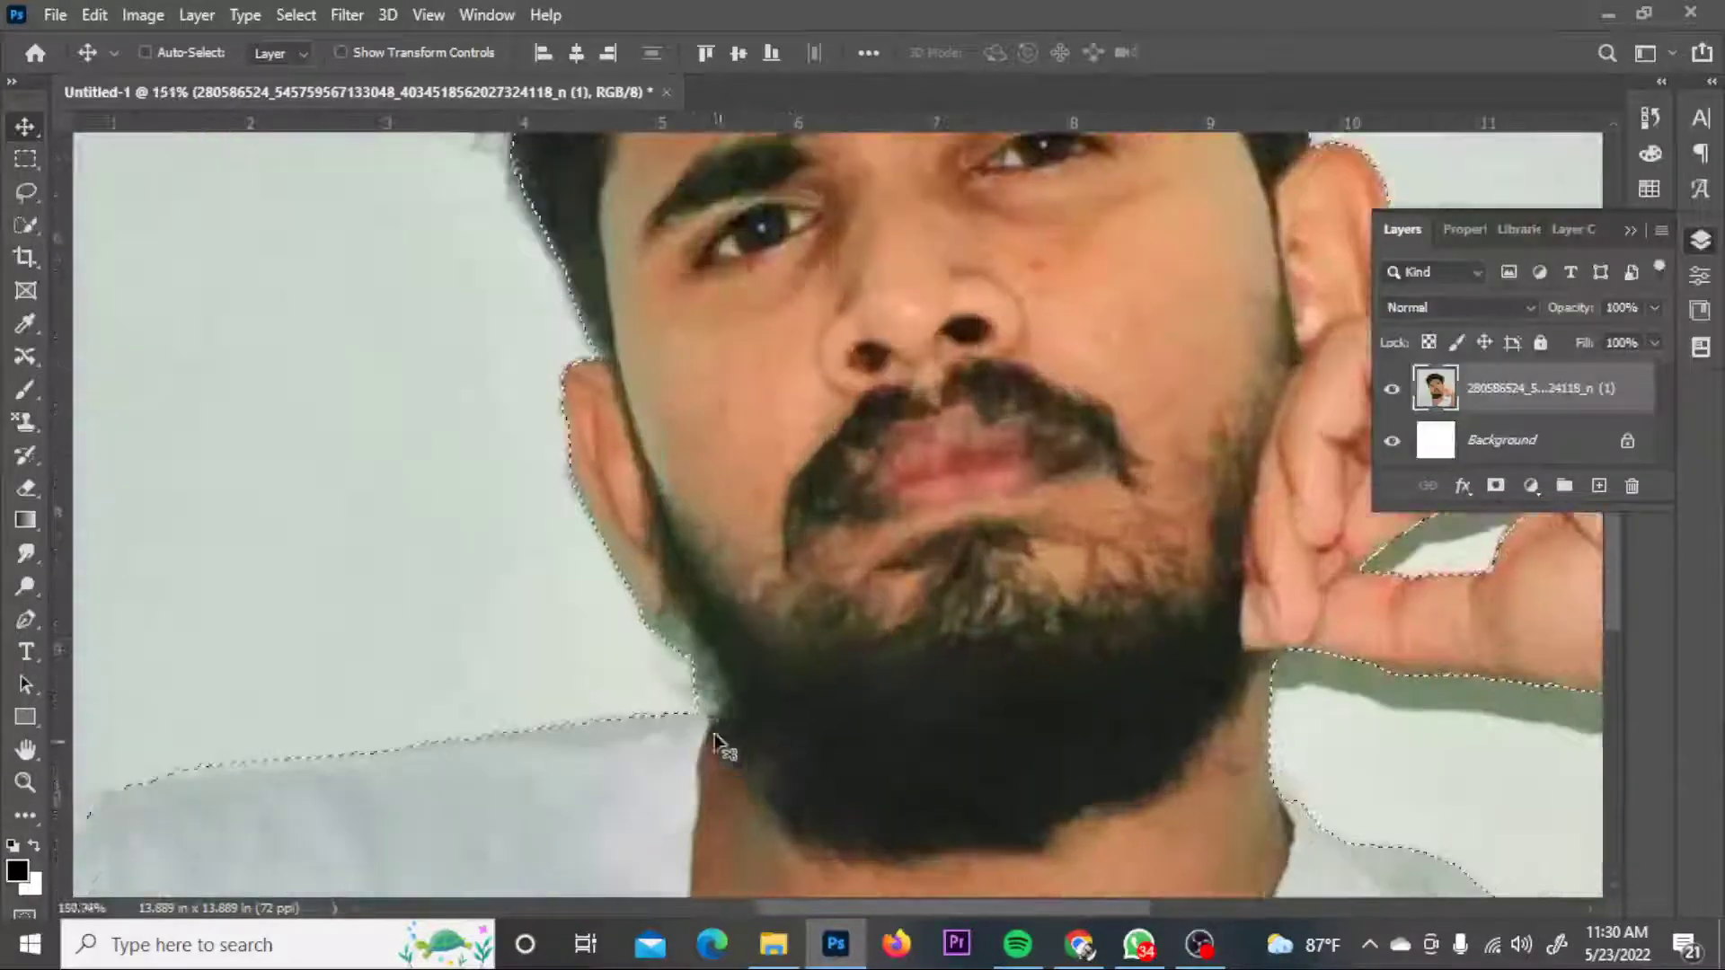
{"action": "scroll", "coordinate": [716, 740], "scroll_direction": "up", "scroll_amount": 2}
{"action": "scroll", "coordinate": [640, 723], "scroll_direction": "down", "scroll_amount": 2}
{"action": "scroll", "coordinate": [1121, 767], "scroll_direction": "down", "scroll_amount": 2}
{"action": "scroll", "coordinate": [1167, 666], "scroll_direction": "up", "scroll_amount": 1}
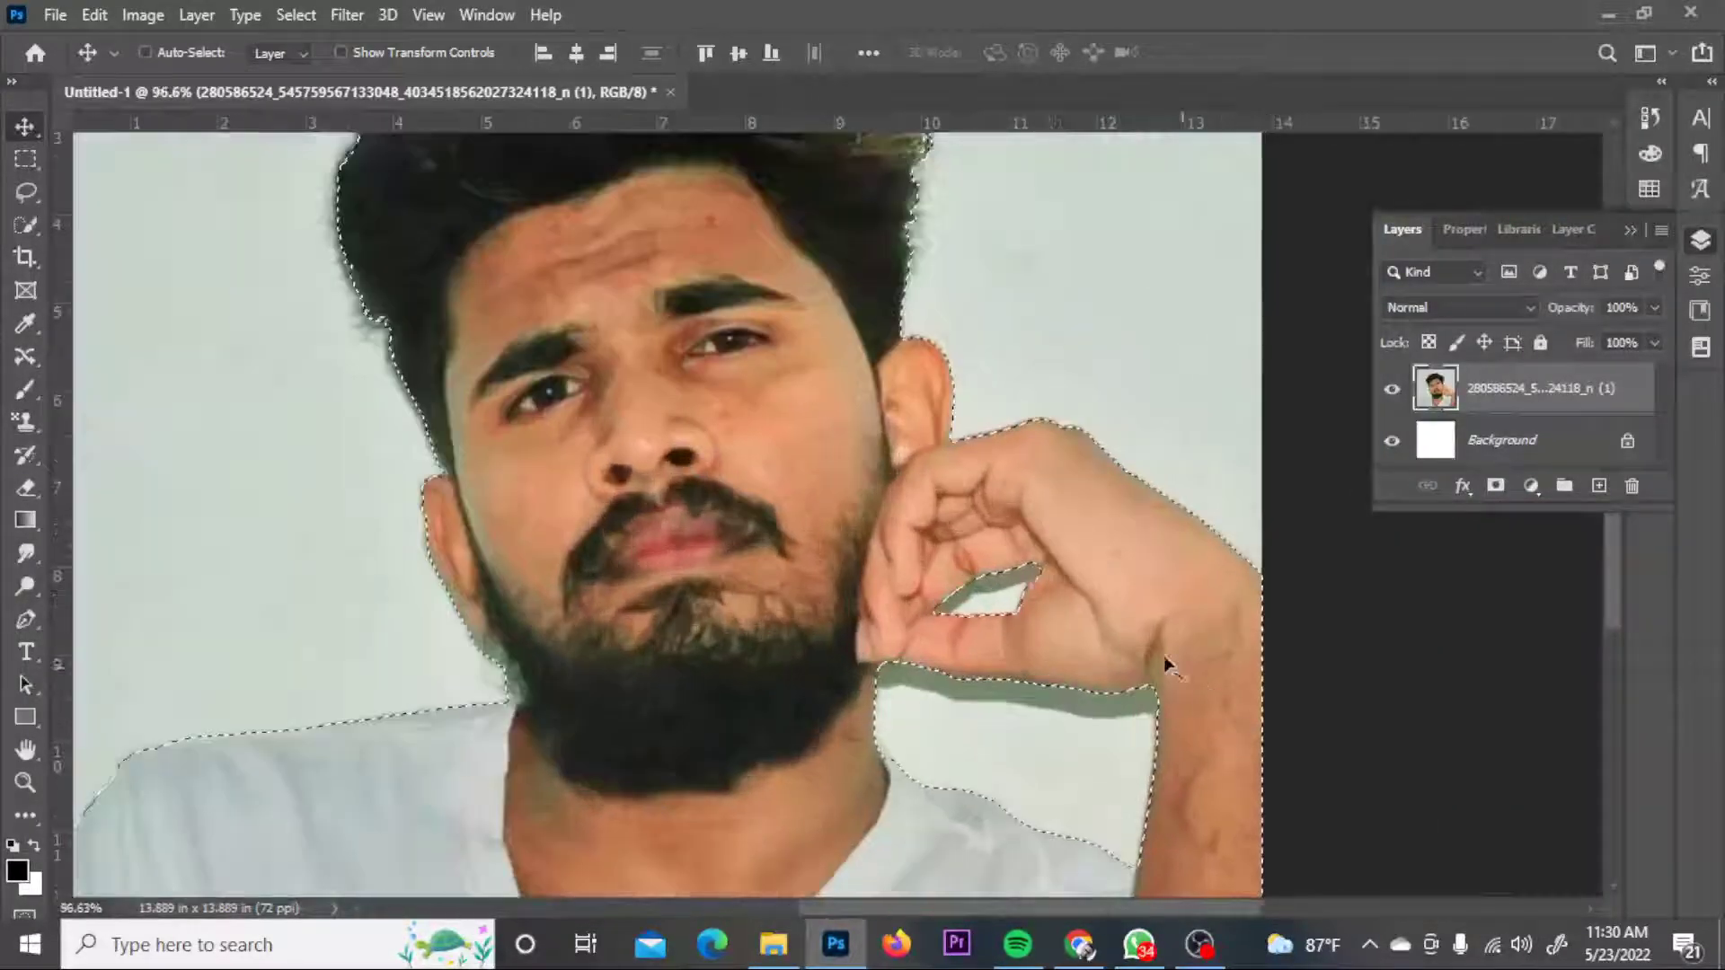
{"action": "scroll", "coordinate": [1030, 595], "scroll_direction": "up", "scroll_amount": 3}
{"action": "scroll", "coordinate": [1029, 600], "scroll_direction": "down", "scroll_amount": 1}
{"action": "scroll", "coordinate": [1038, 629], "scroll_direction": "down", "scroll_amount": 2}
{"action": "scroll", "coordinate": [1042, 651], "scroll_direction": "down", "scroll_amount": 2}
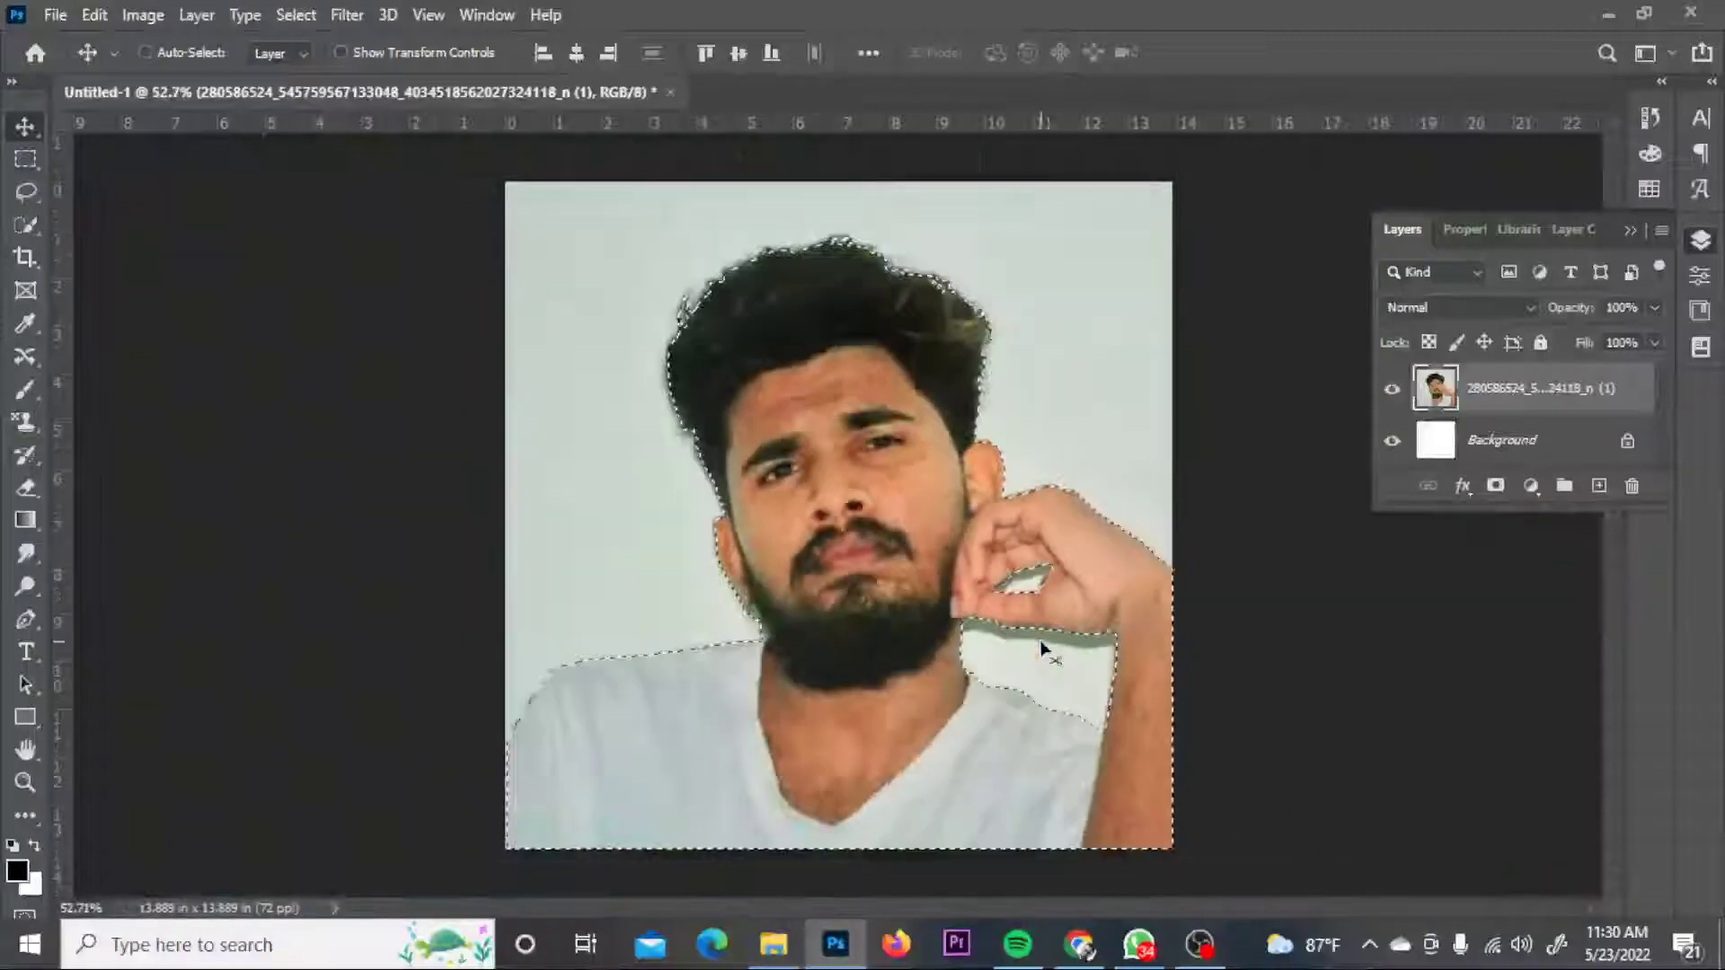
{"action": "scroll", "coordinate": [1045, 649], "scroll_direction": "down", "scroll_amount": 1}
{"action": "scroll", "coordinate": [1033, 611], "scroll_direction": "up", "scroll_amount": 1}
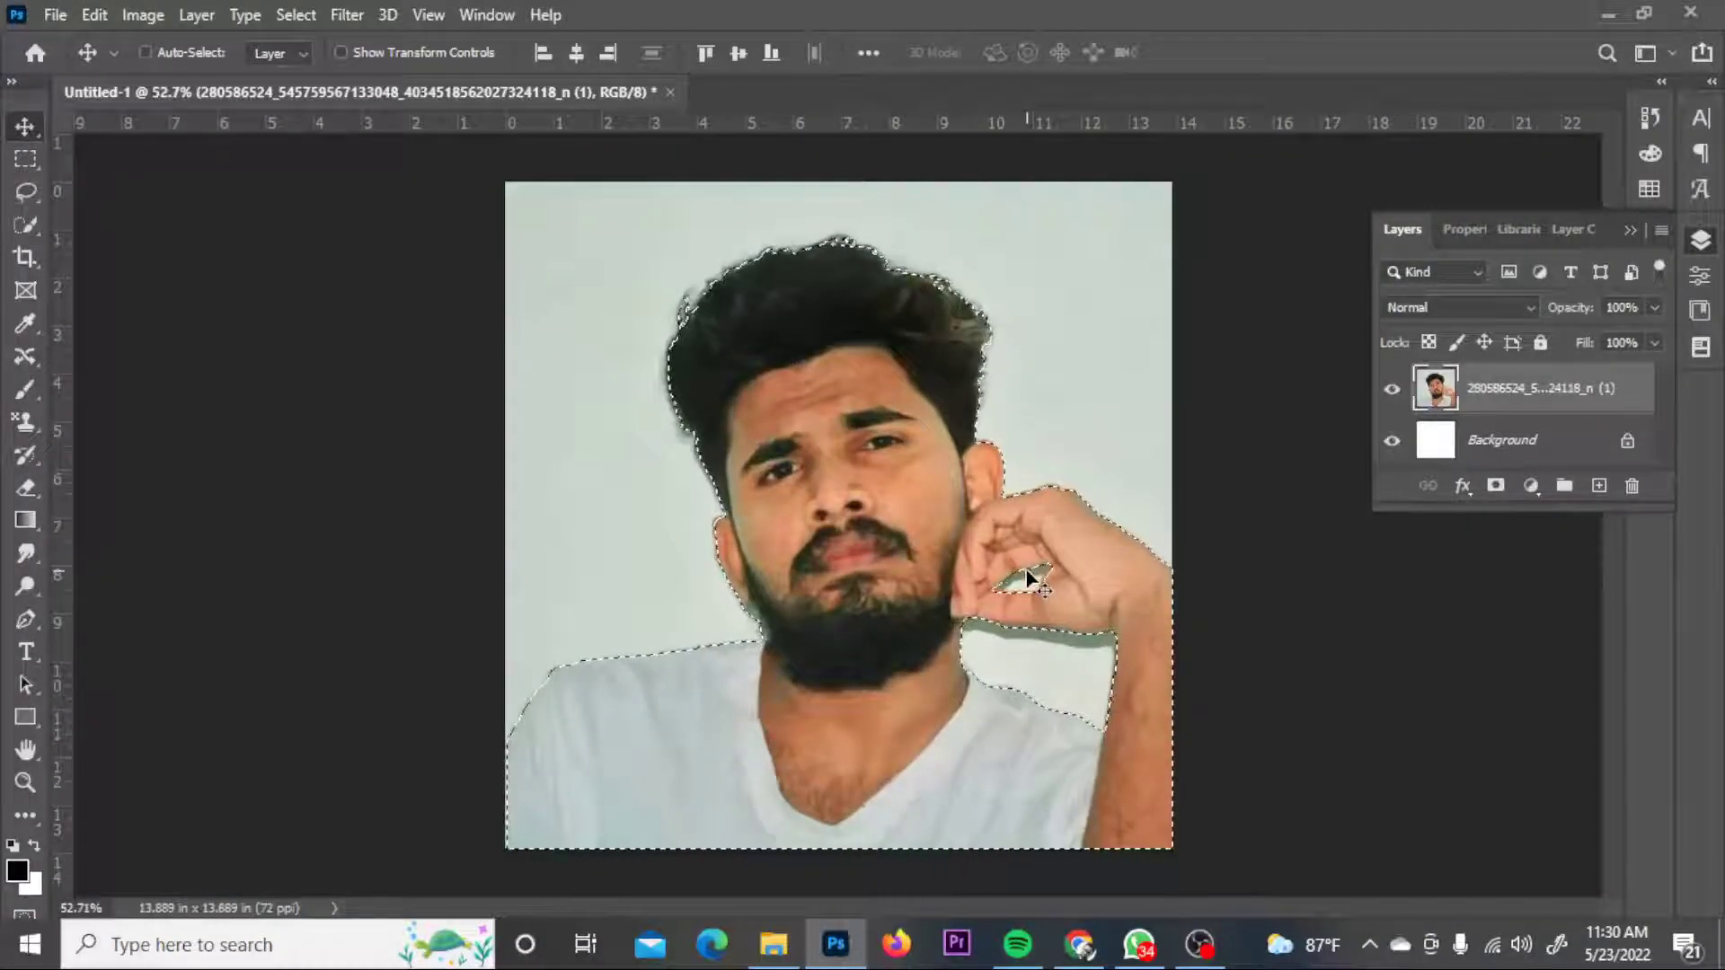
- Cut the man onto his own Layer 1, delete the original photo layer, and nudge him down
{"action": "key", "text": "ctrl+x"}
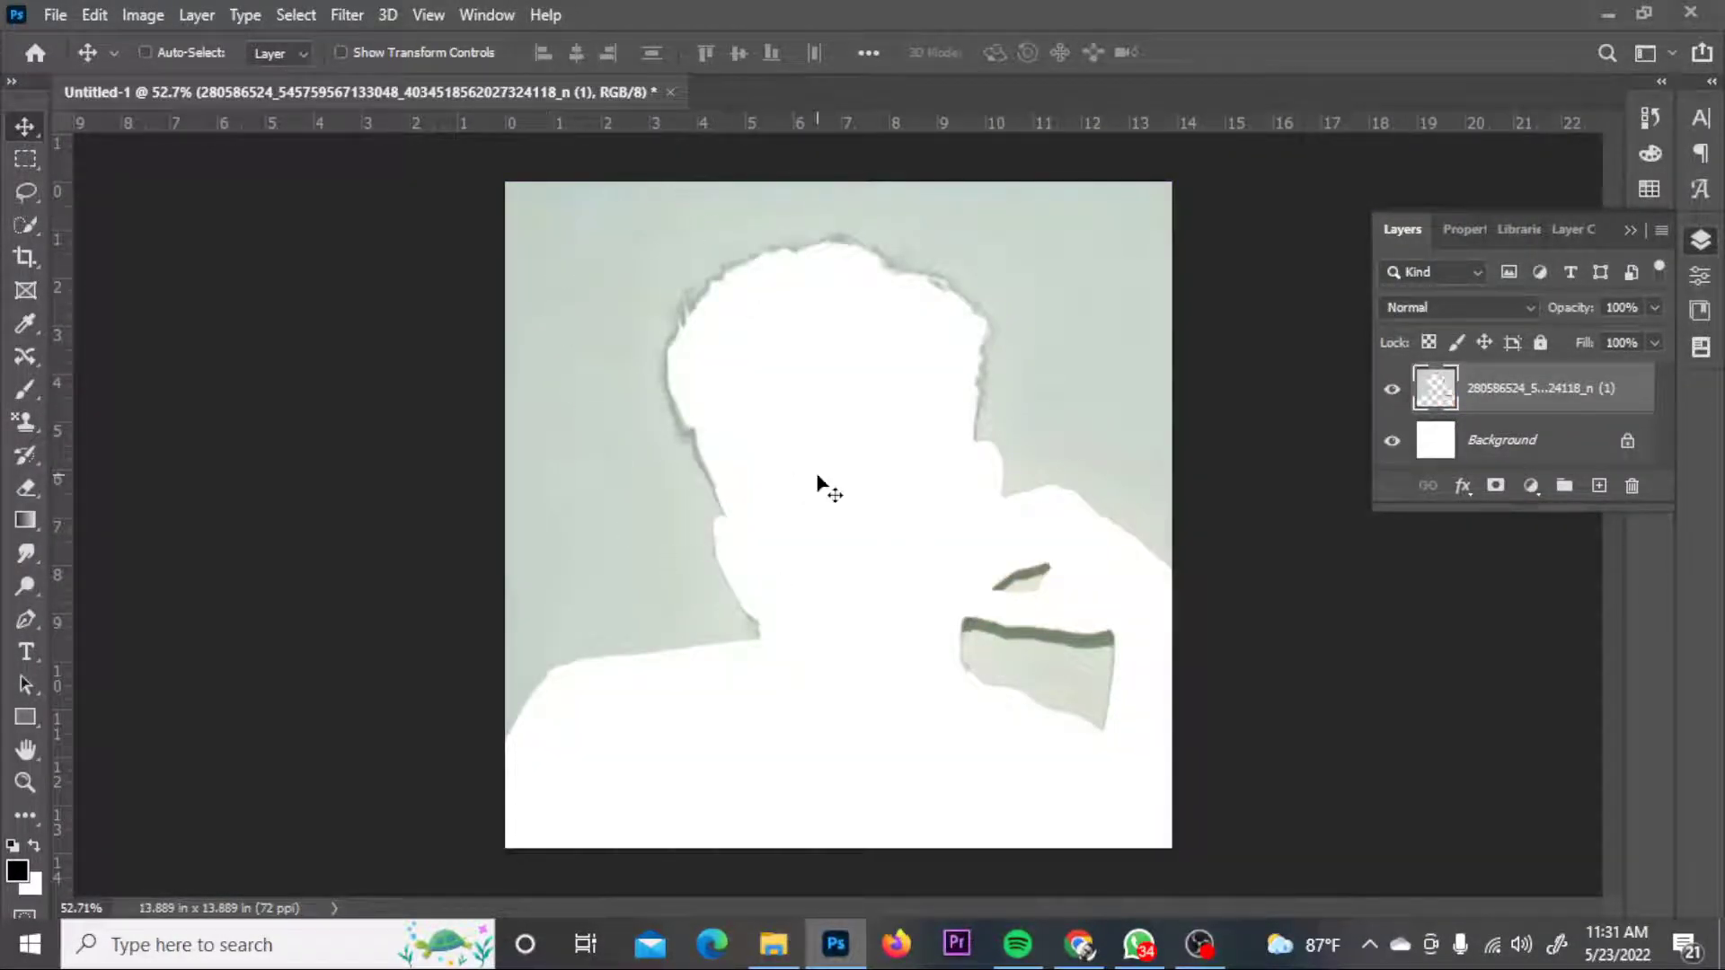
{"action": "key", "text": "ctrl+v"}
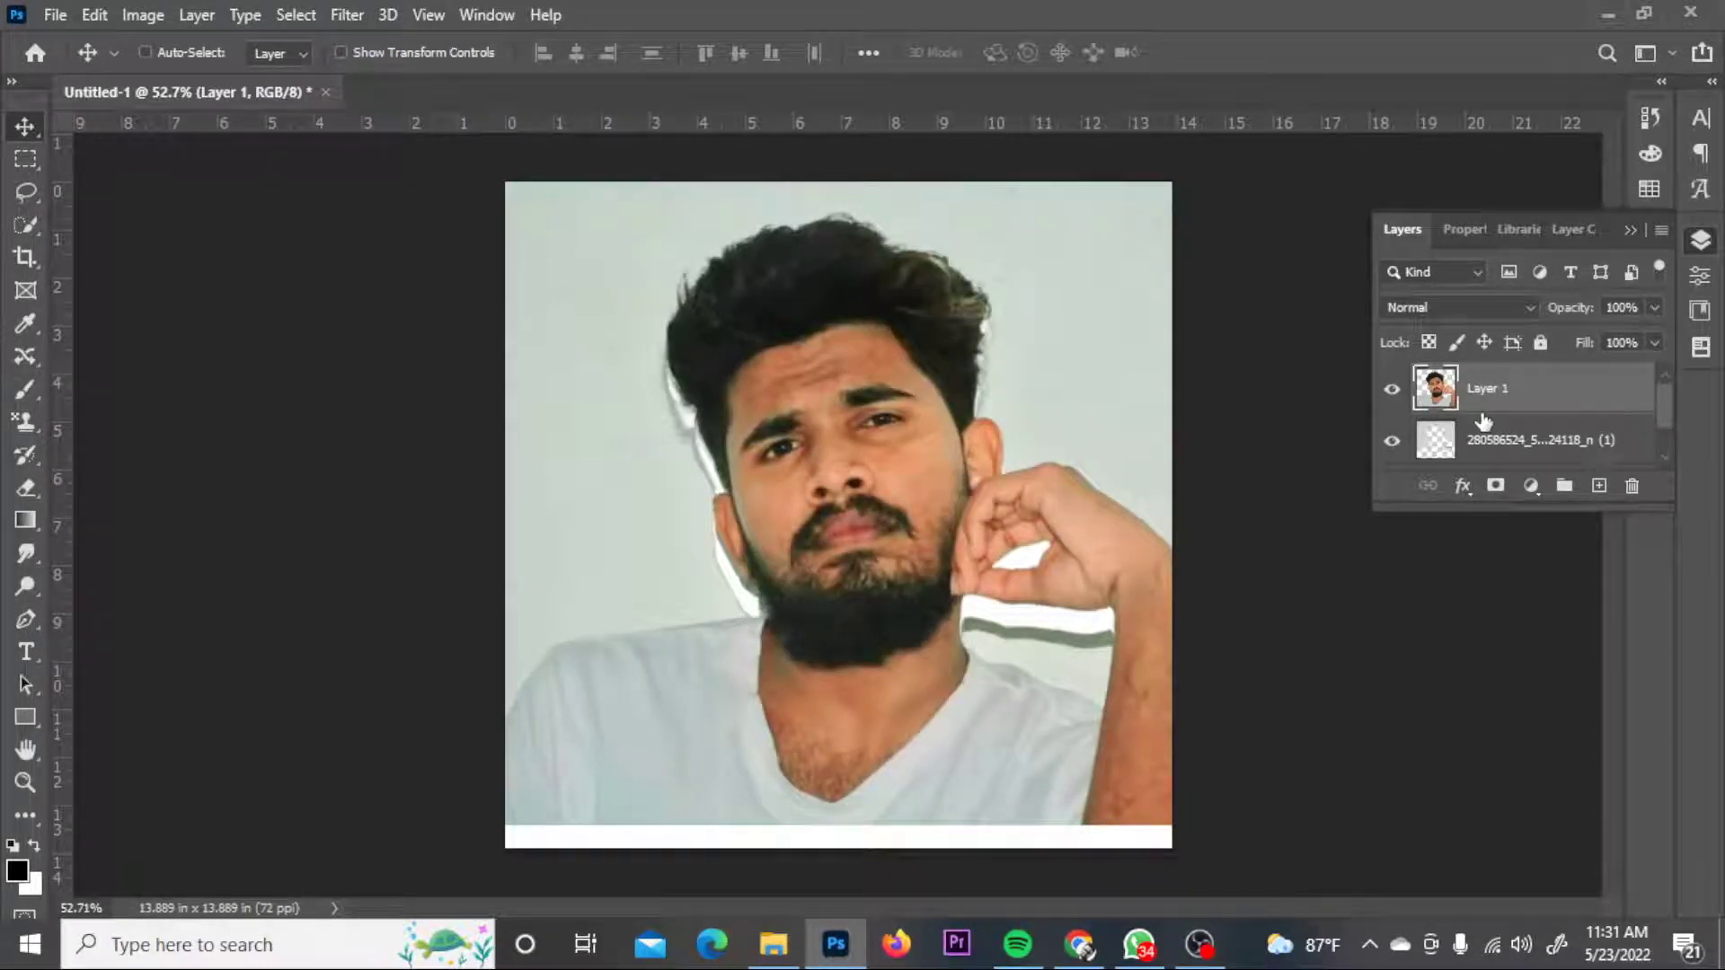
{"action": "left_click", "coordinate": [1478, 445]}
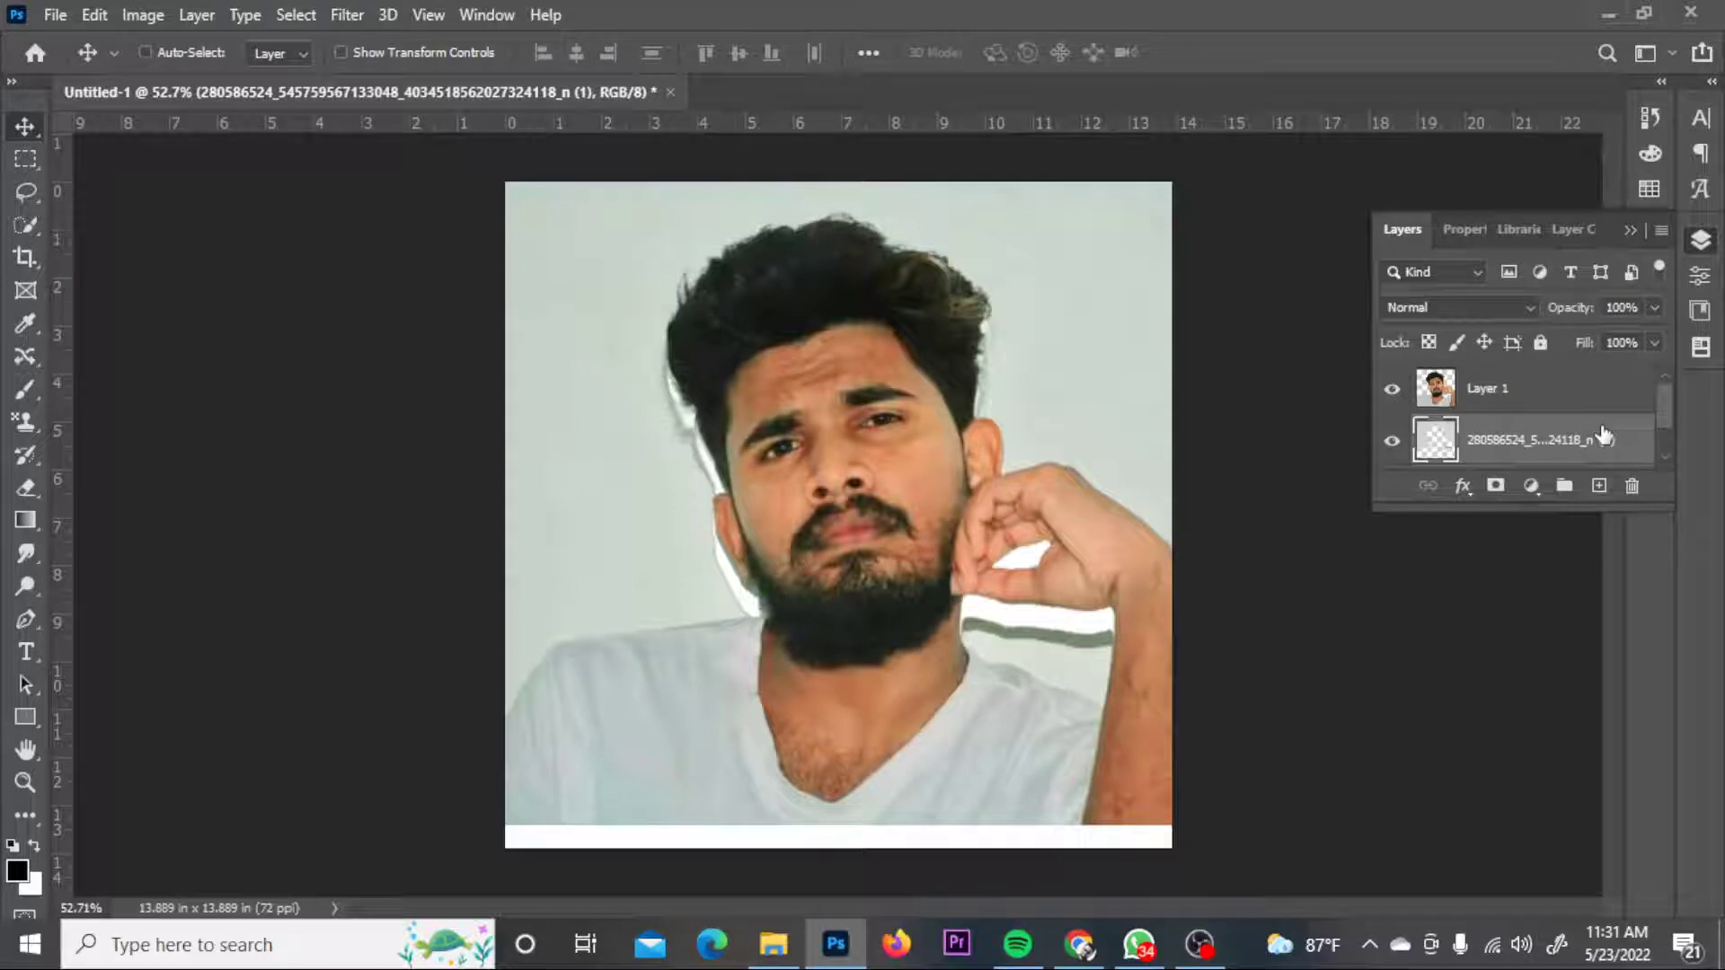
{"action": "key", "text": "ctrl+0"}
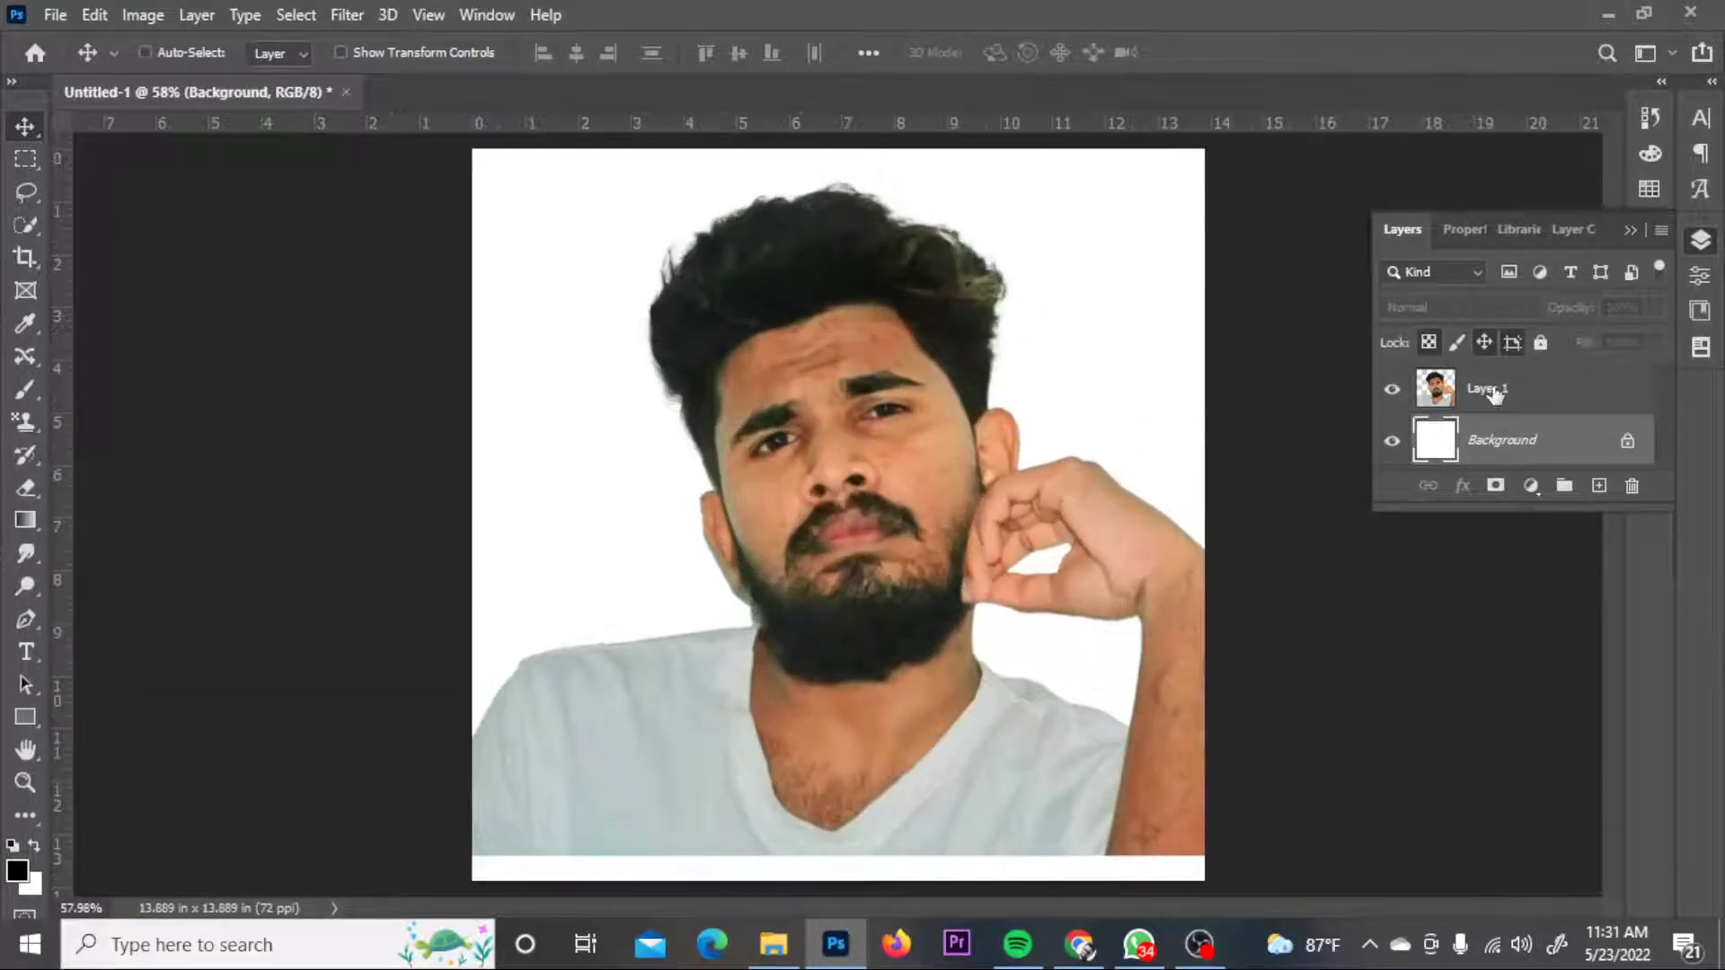
{"action": "left_click", "coordinate": [1495, 393]}
{"action": "left_click_drag", "start_coordinate": [1006, 433], "coordinate": [1006, 459]}
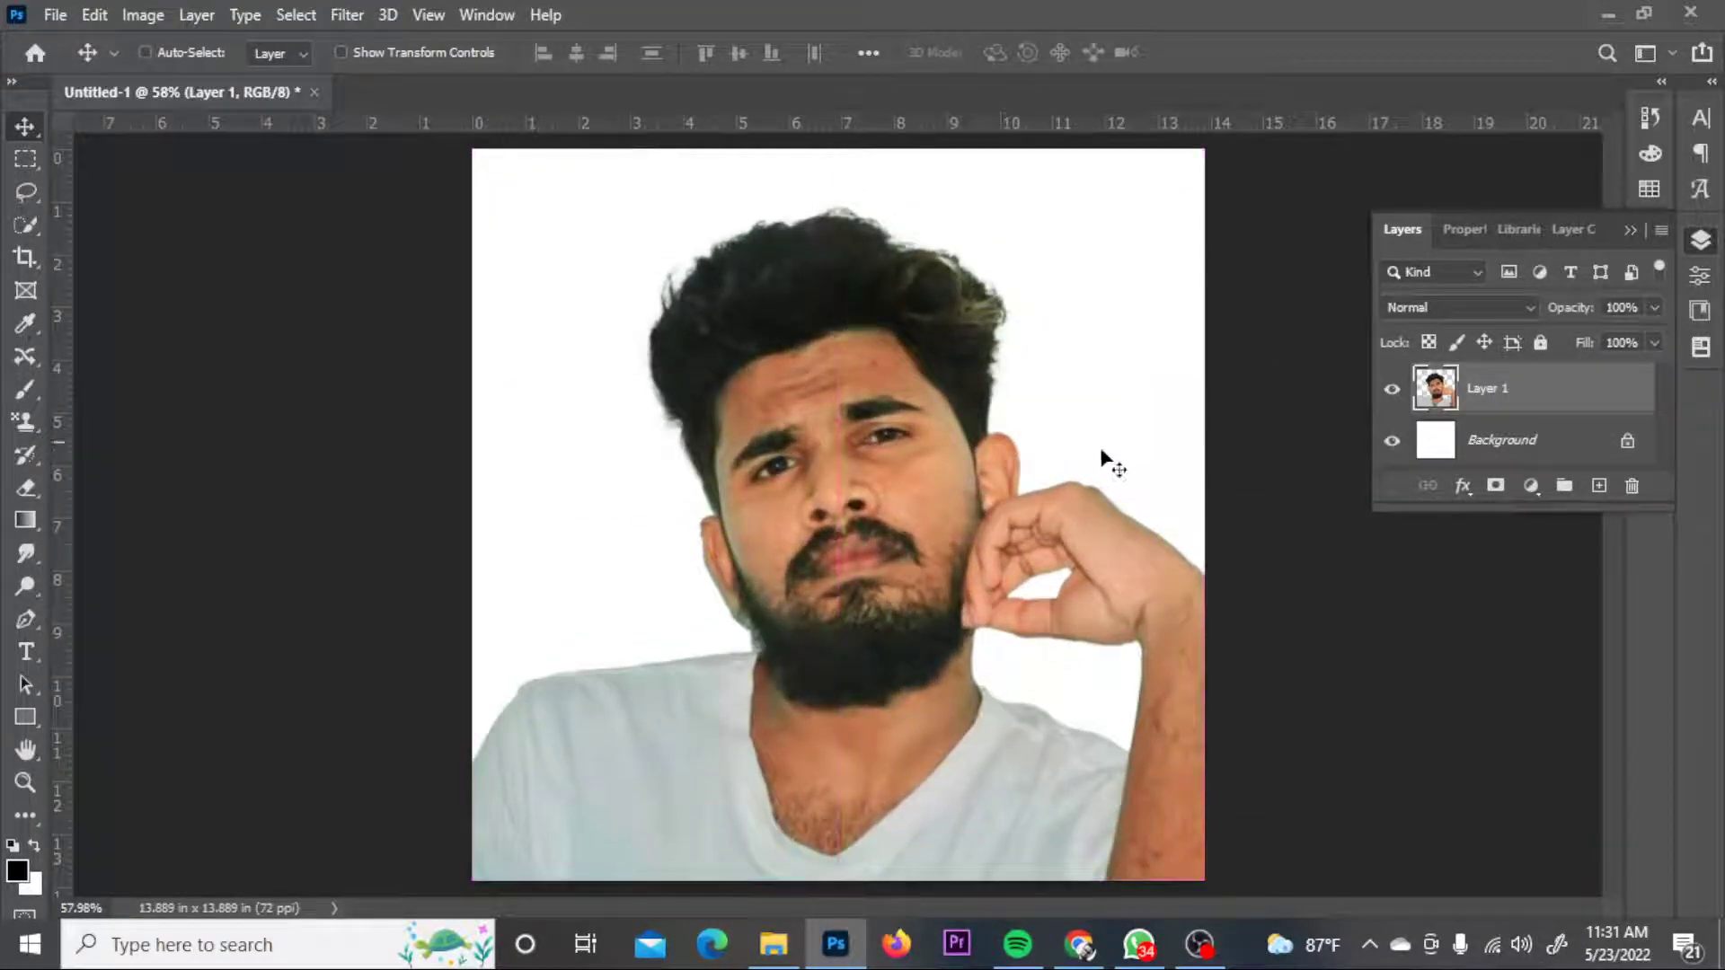
{"action": "scroll", "coordinate": [1124, 495], "scroll_direction": "down", "scroll_amount": 2}
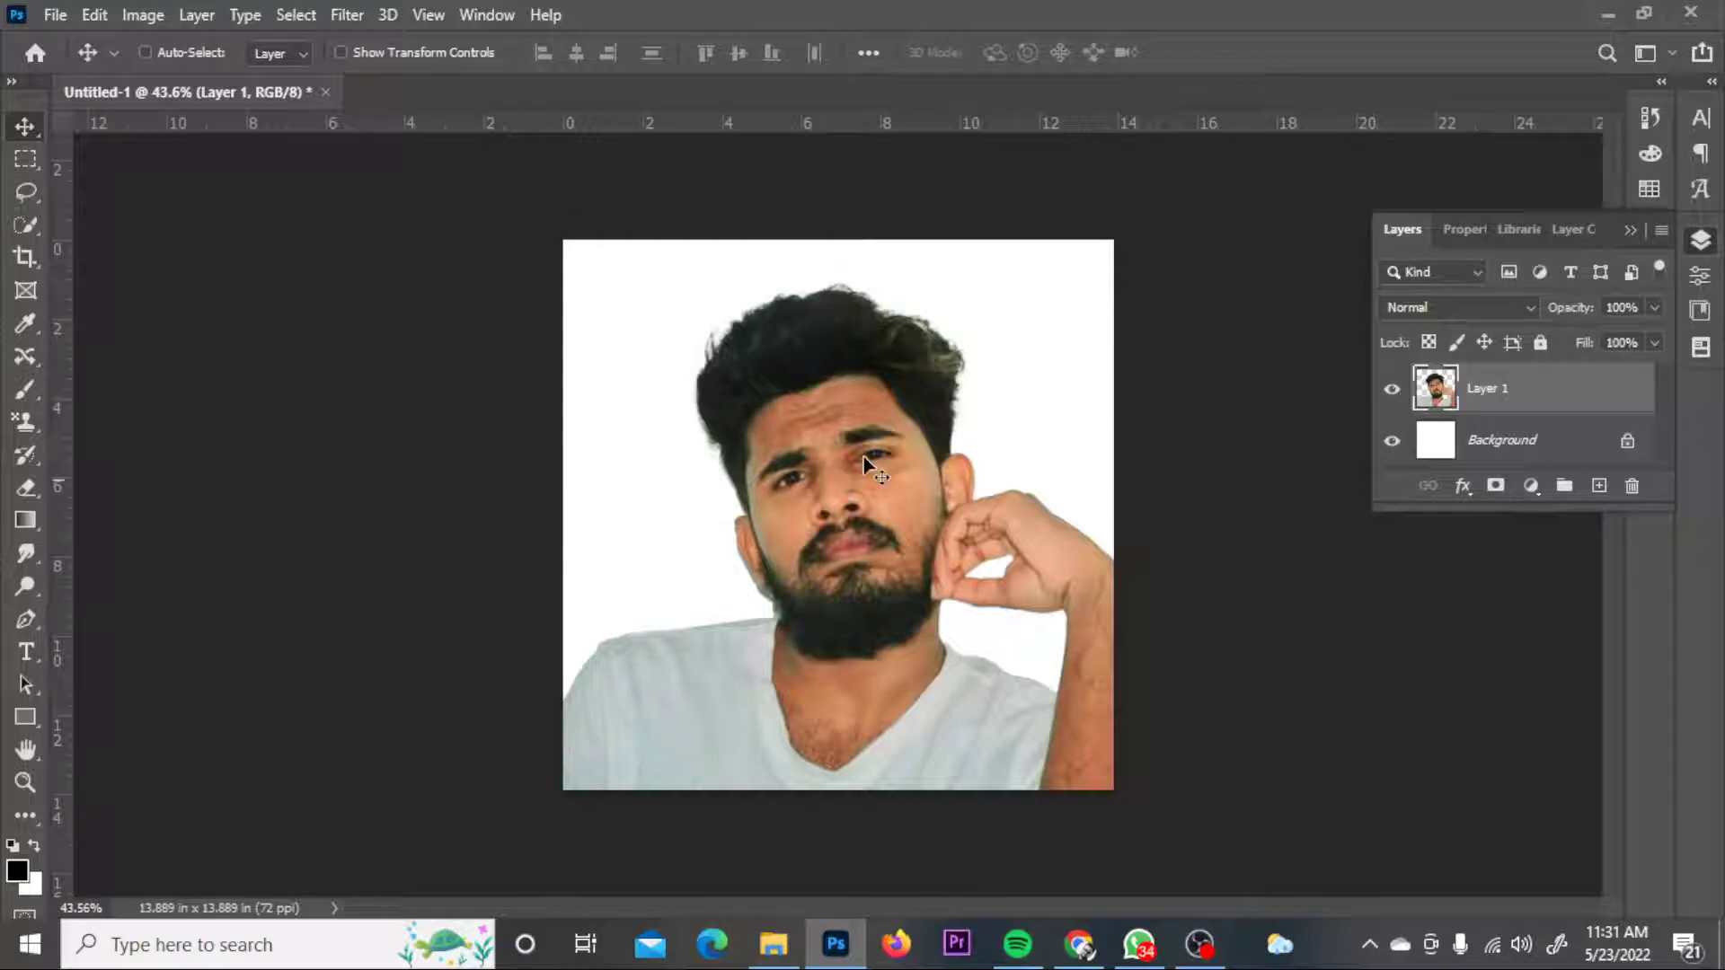
- Select the Background layer and switch to the Rectangle tool's fill options
{"action": "left_click", "coordinate": [1523, 440]}
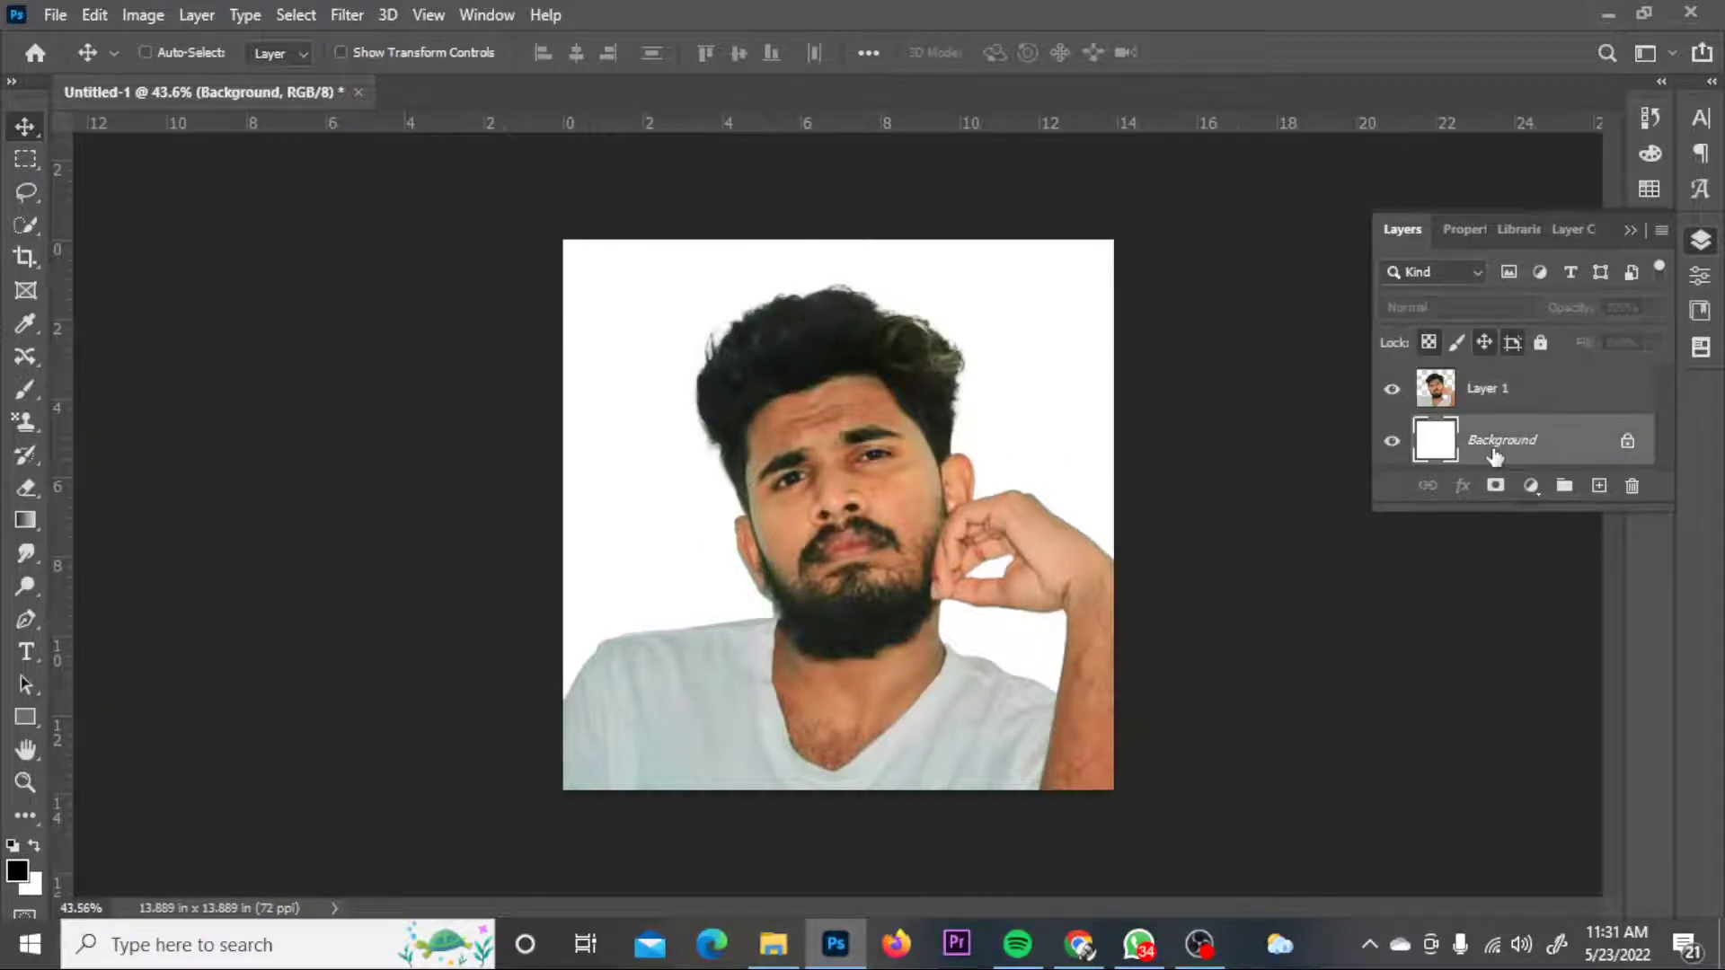
{"action": "left_click", "coordinate": [21, 720]}
{"action": "left_click", "coordinate": [286, 52]}
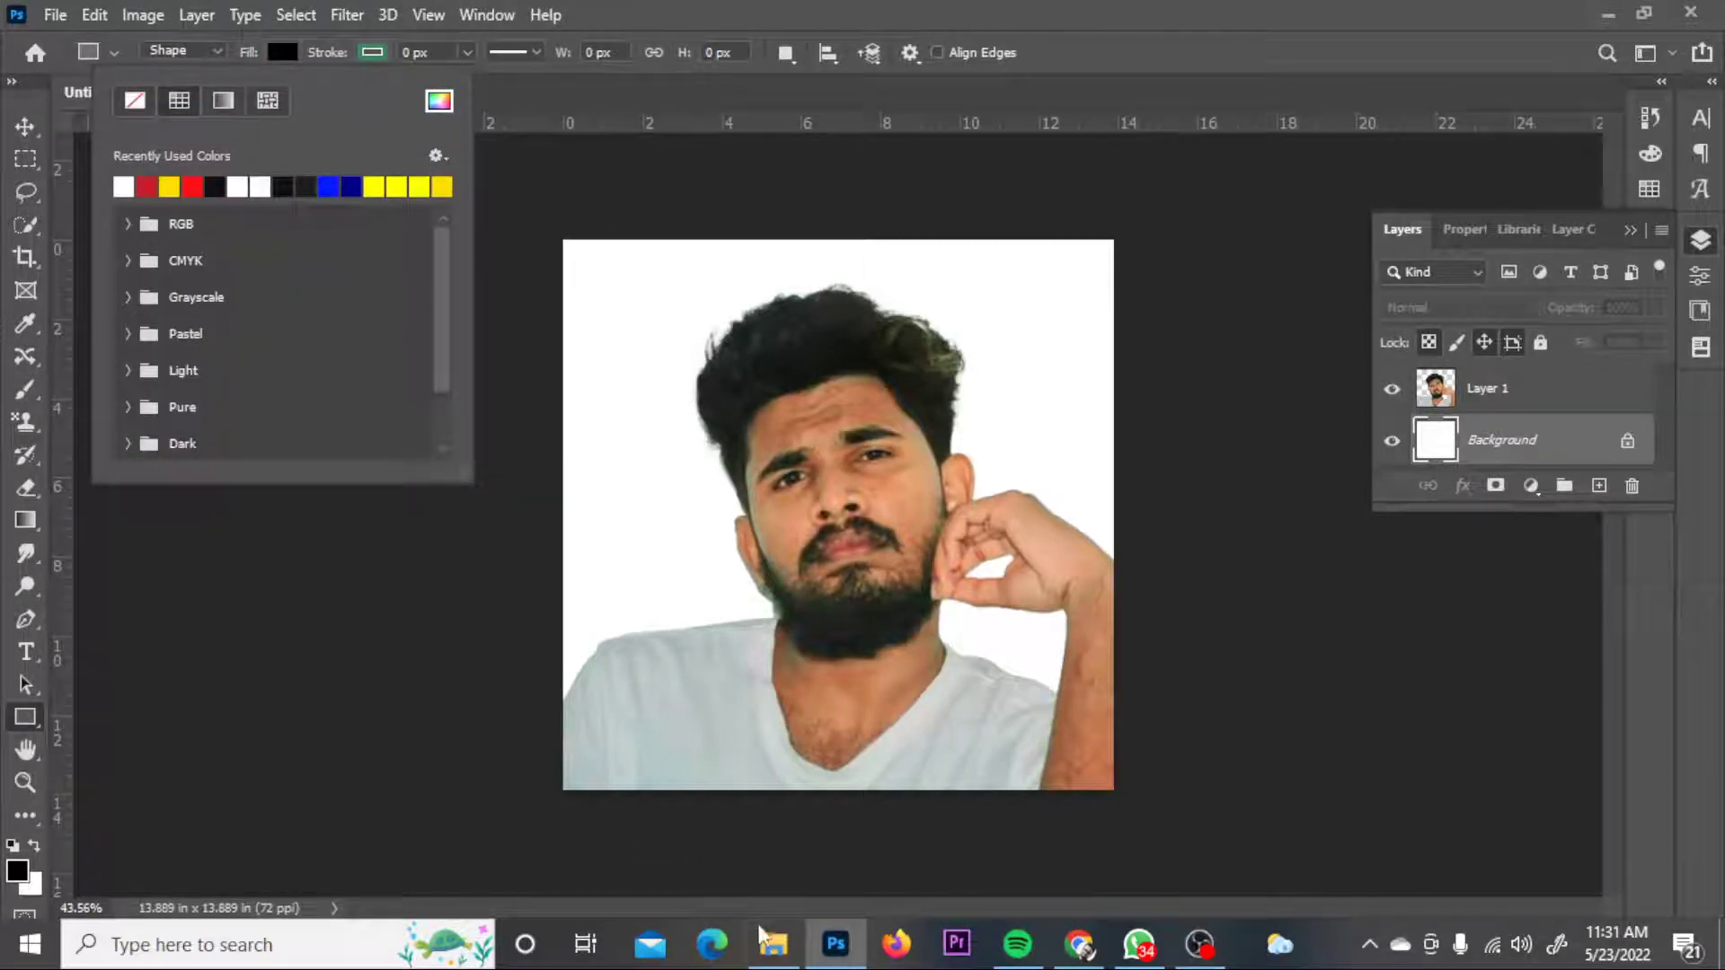
- Place the golden-yellow reference screenshot from Downloads on the canvas's left side
{"action": "left_click", "coordinate": [773, 944]}
{"action": "left_click", "coordinate": [1118, 737]}
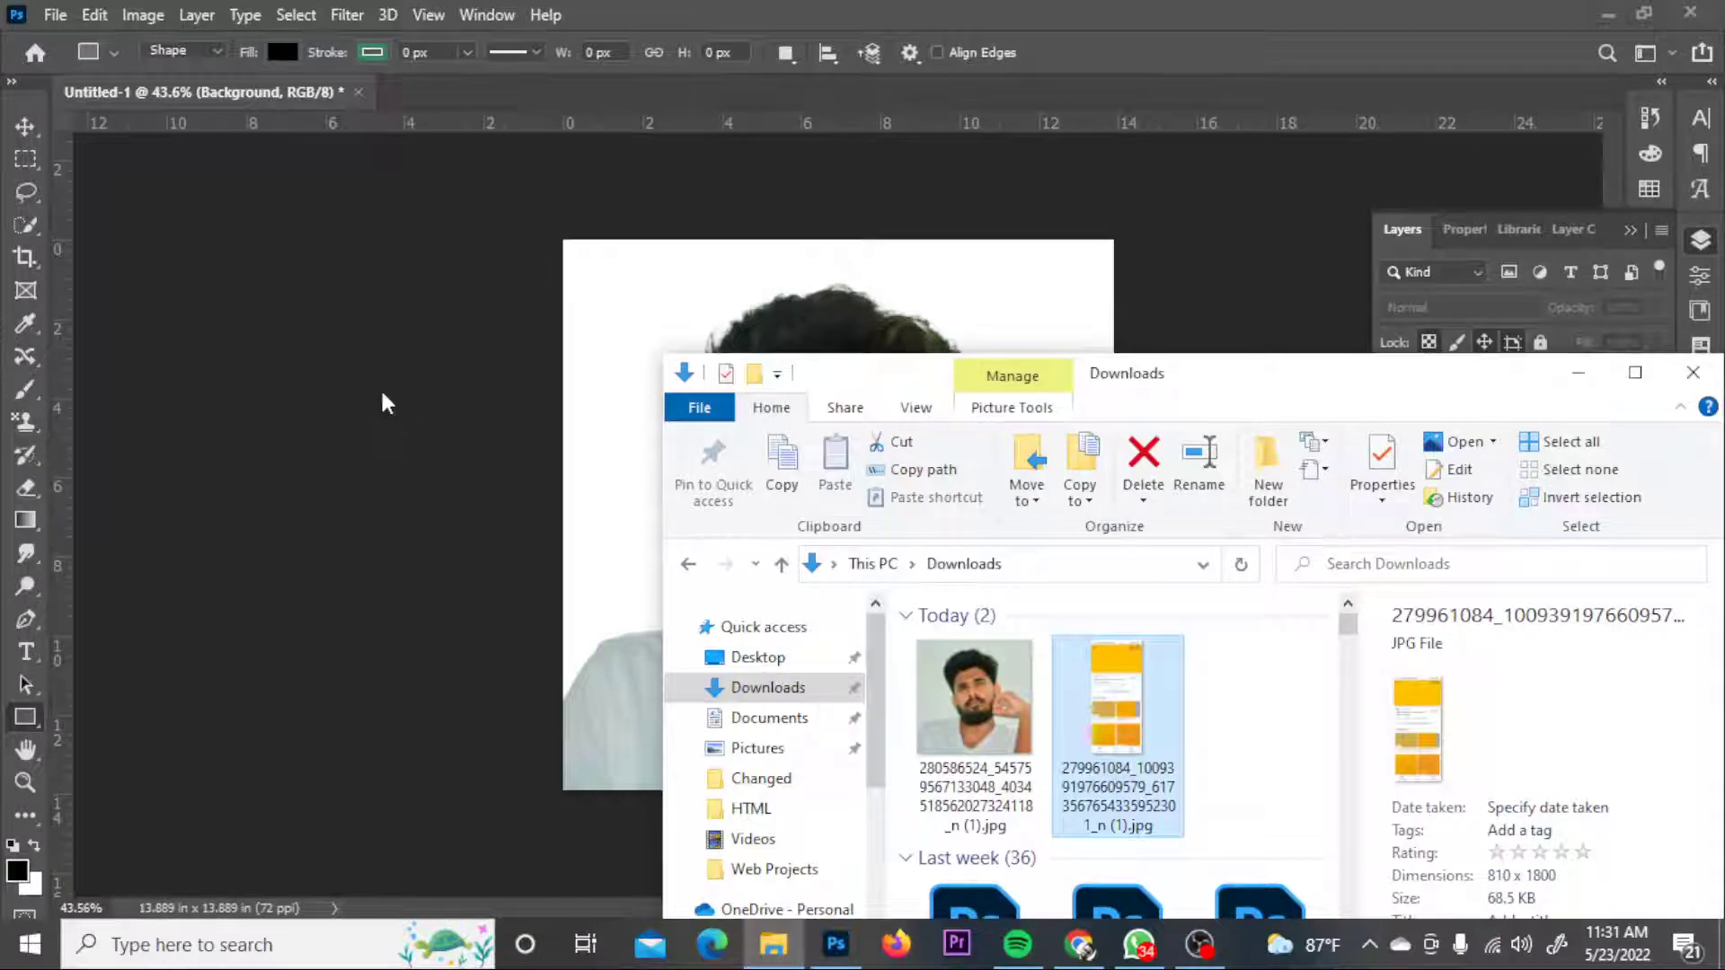
{"action": "left_click_drag", "start_coordinate": [384, 402], "coordinate": [386, 405]}
{"action": "left_click_drag", "start_coordinate": [941, 262], "coordinate": [779, 262]}
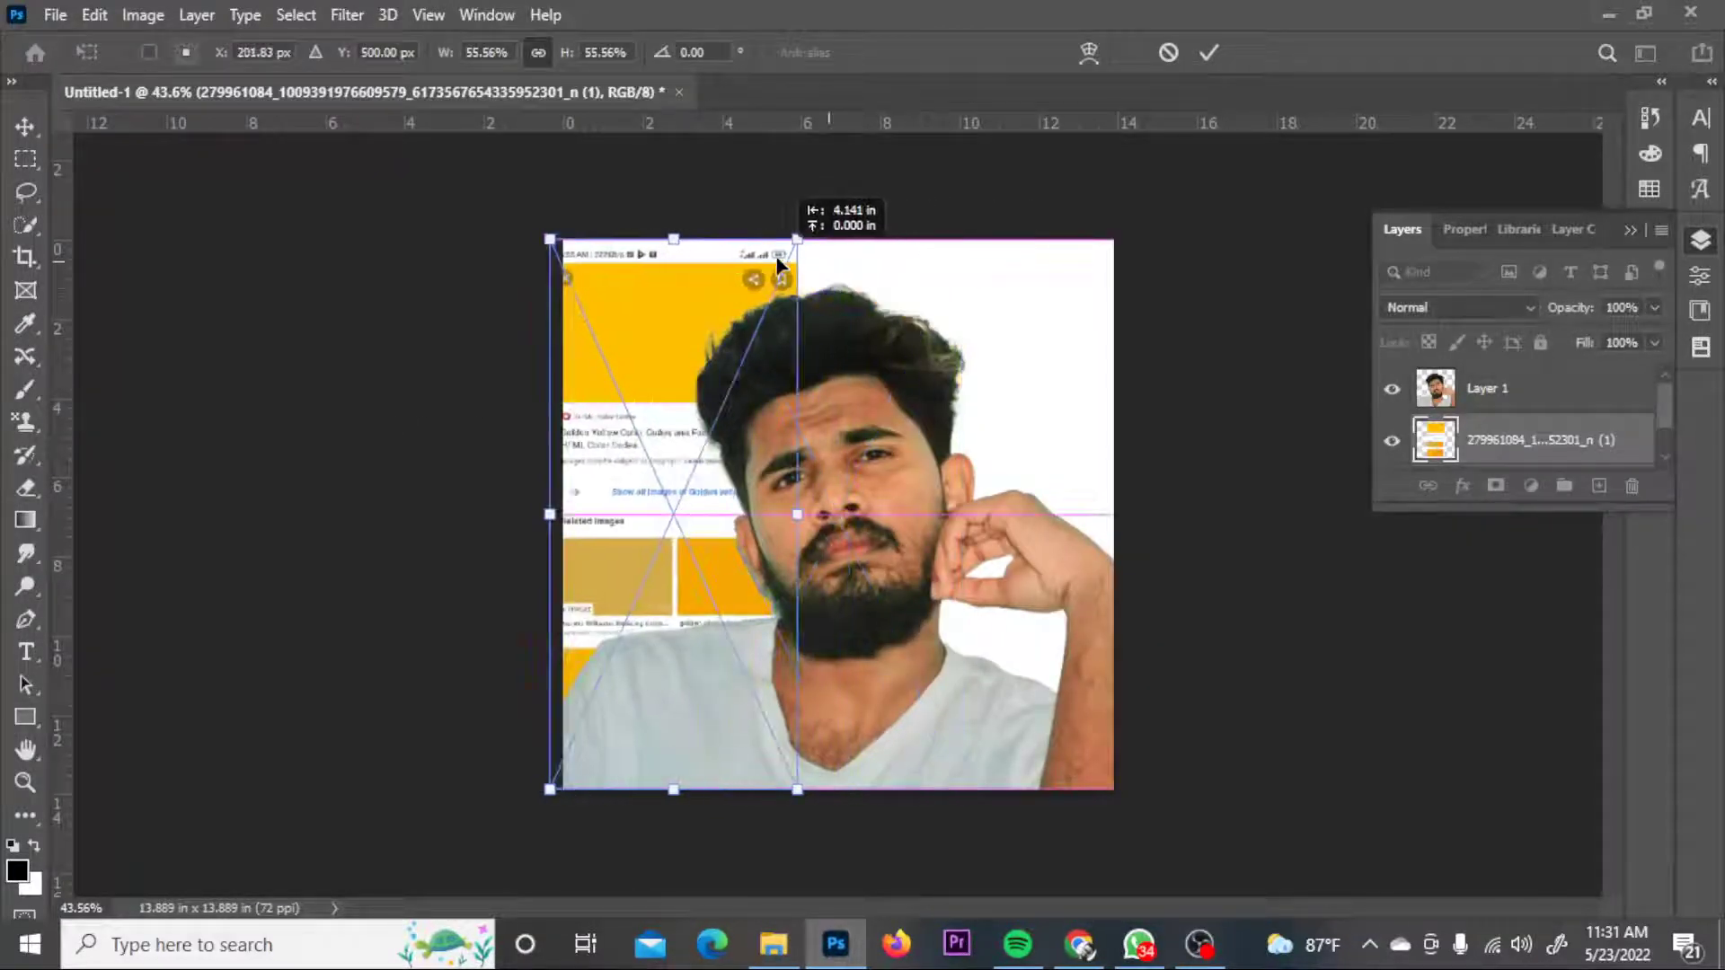
{"action": "key", "text": "ctrl+plus"}
{"action": "left_click", "coordinate": [1212, 53]}
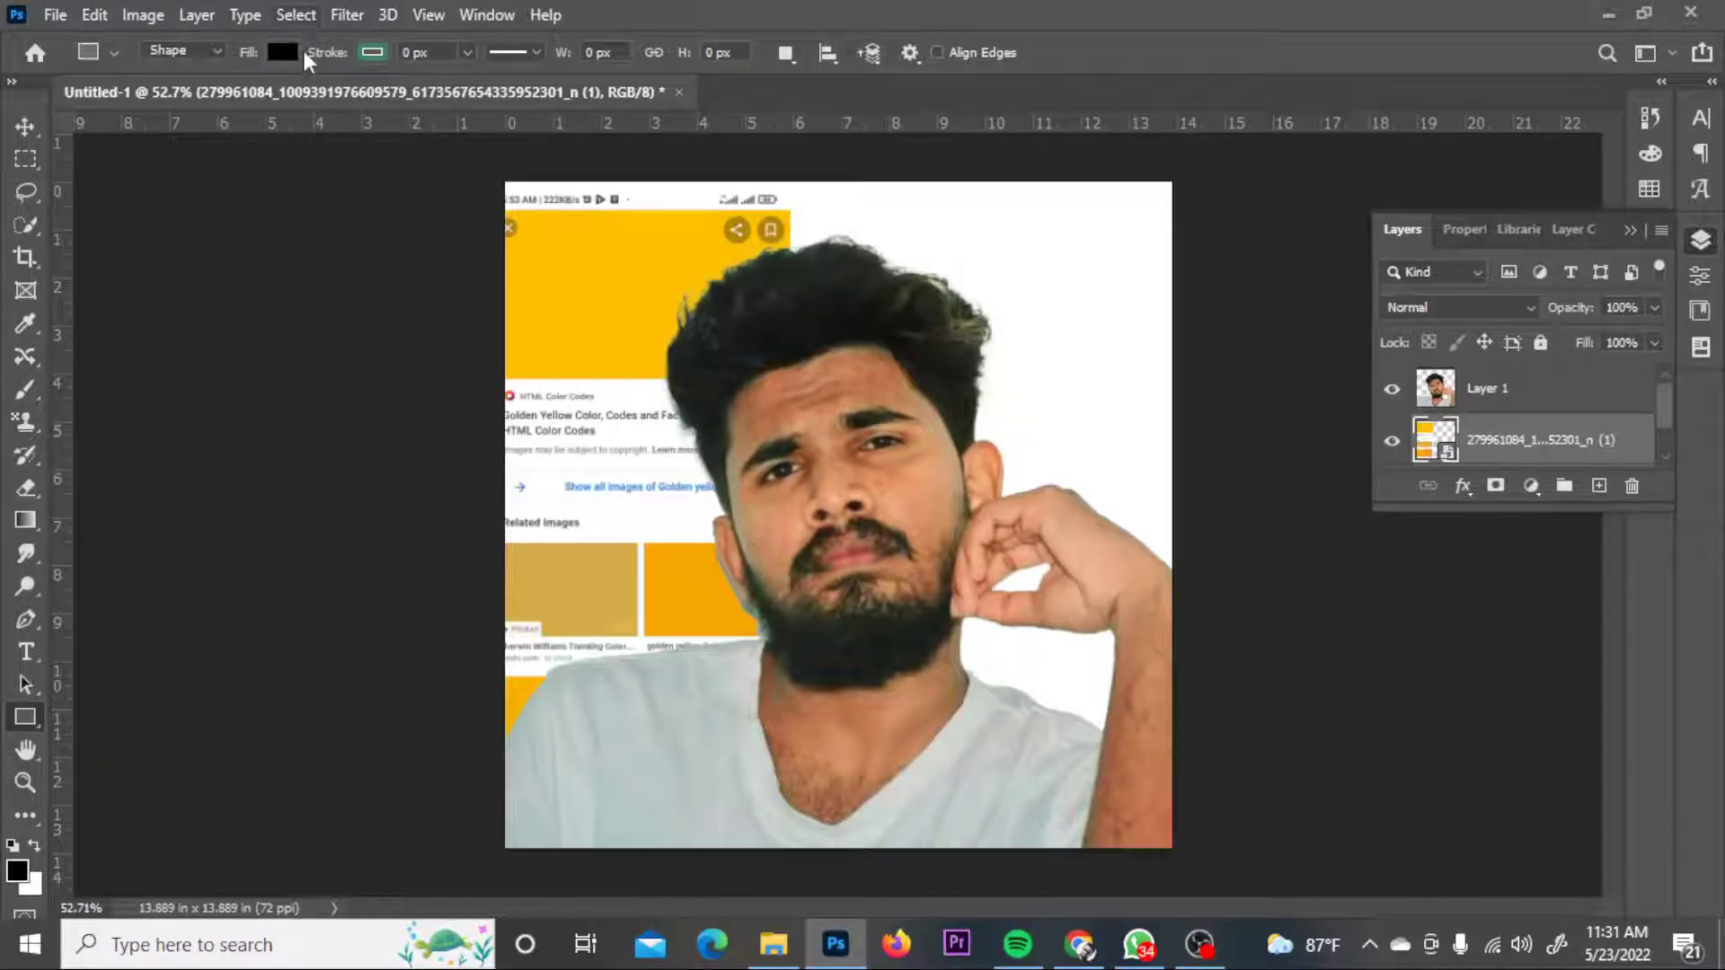
- Sample golden yellow #ffc000 from the screenshot as the rectangle fill colour
{"action": "left_click", "coordinate": [277, 54]}
{"action": "left_click", "coordinate": [440, 99]}
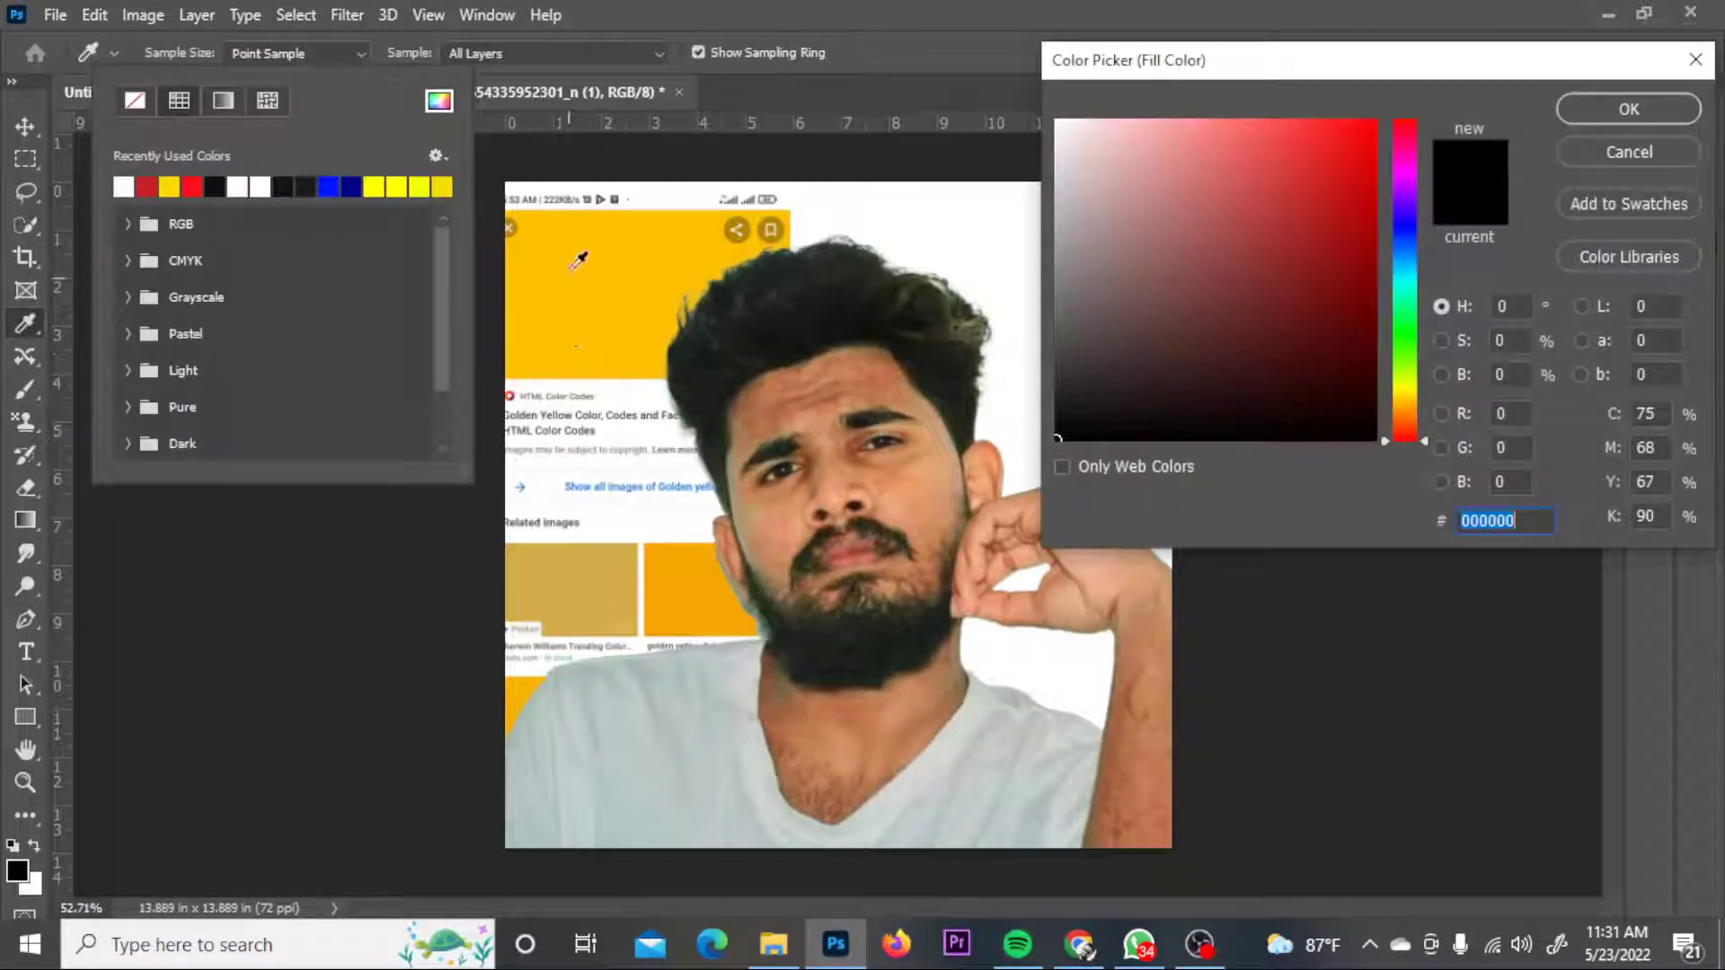
{"action": "left_click", "coordinate": [610, 262]}
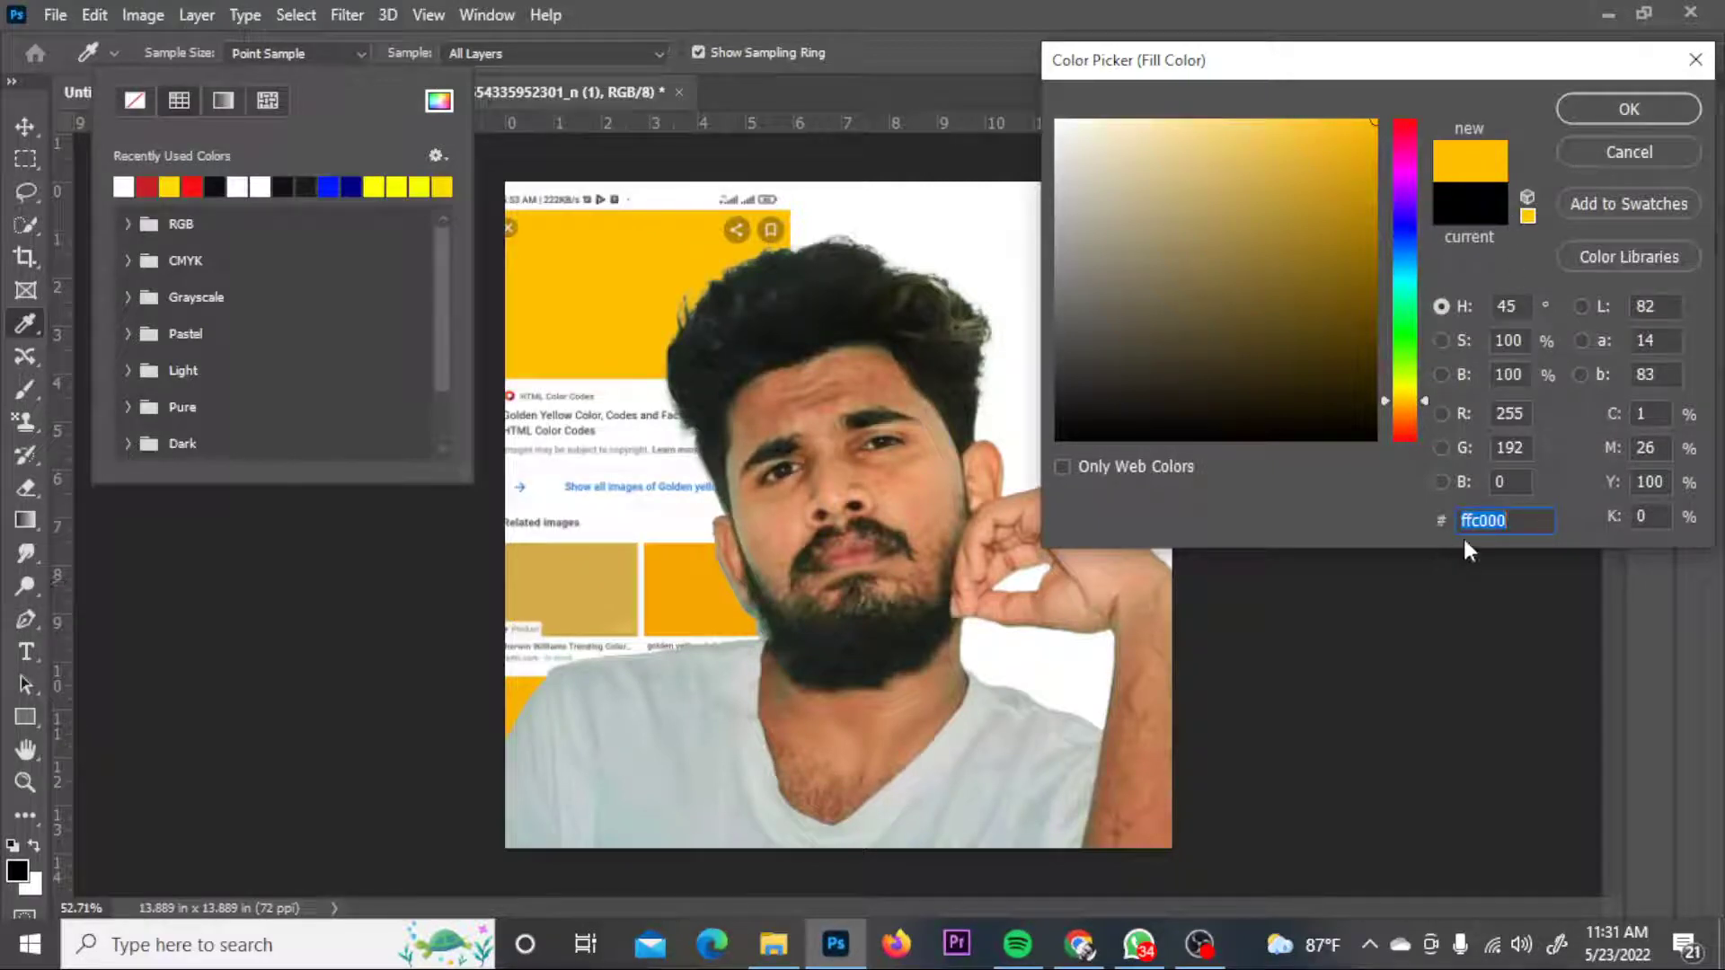
{"action": "left_click", "coordinate": [1675, 121]}
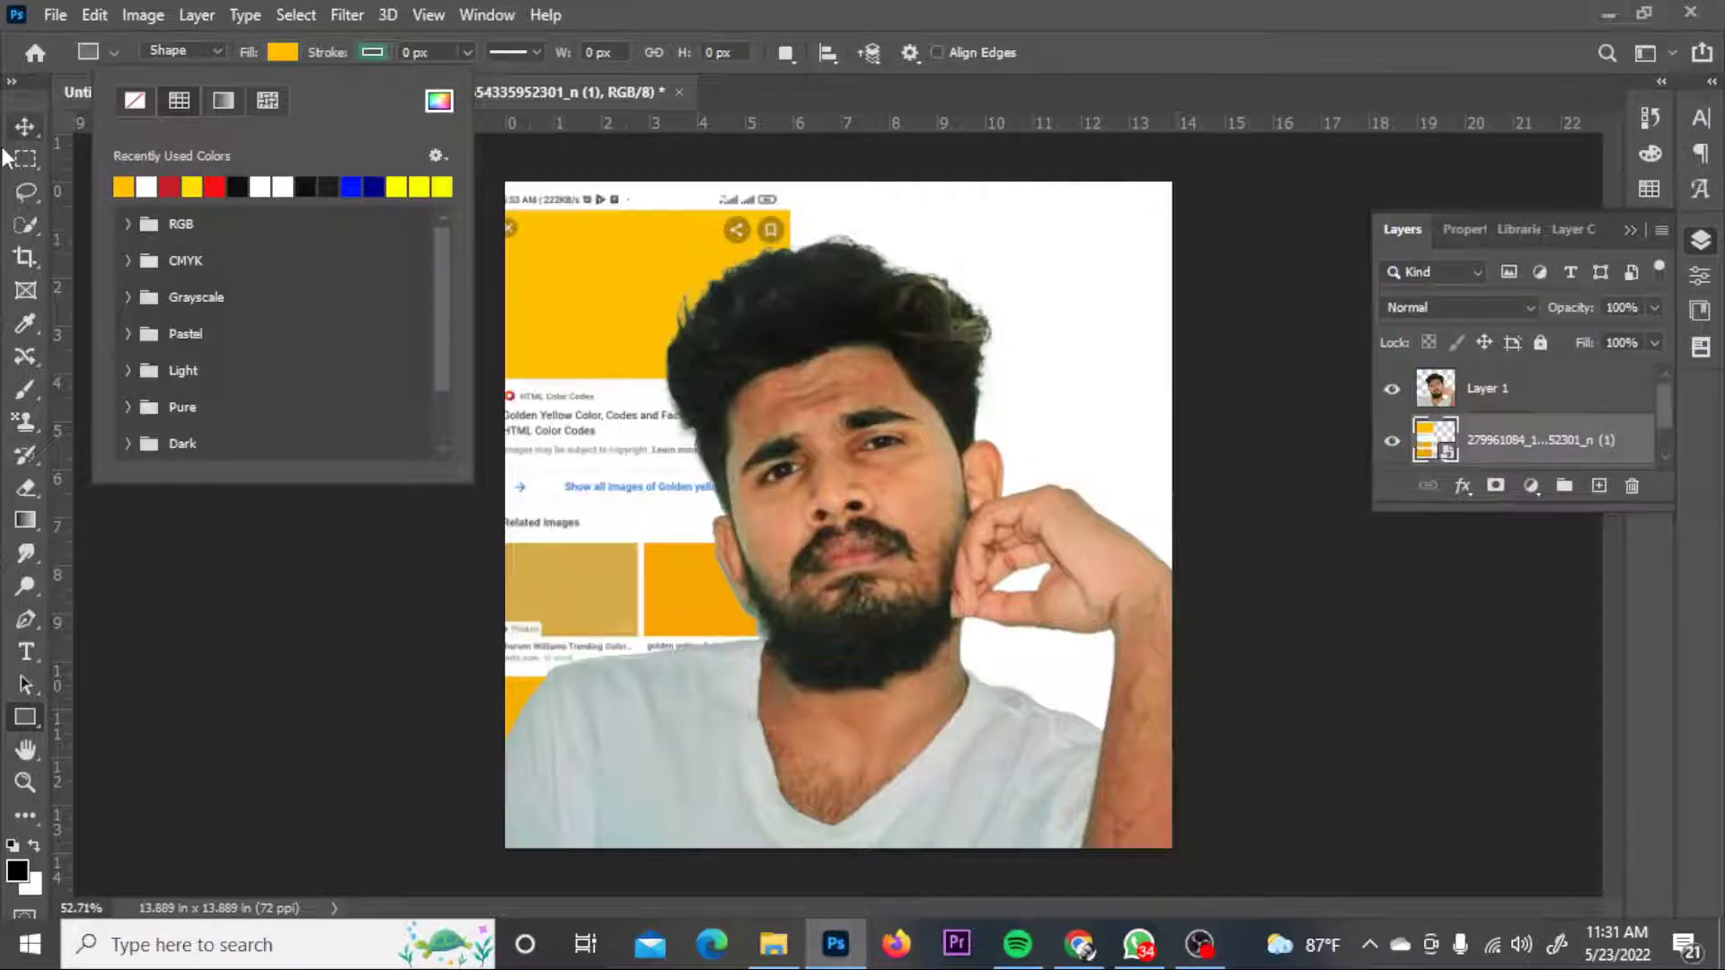
{"action": "left_click", "coordinate": [25, 719]}
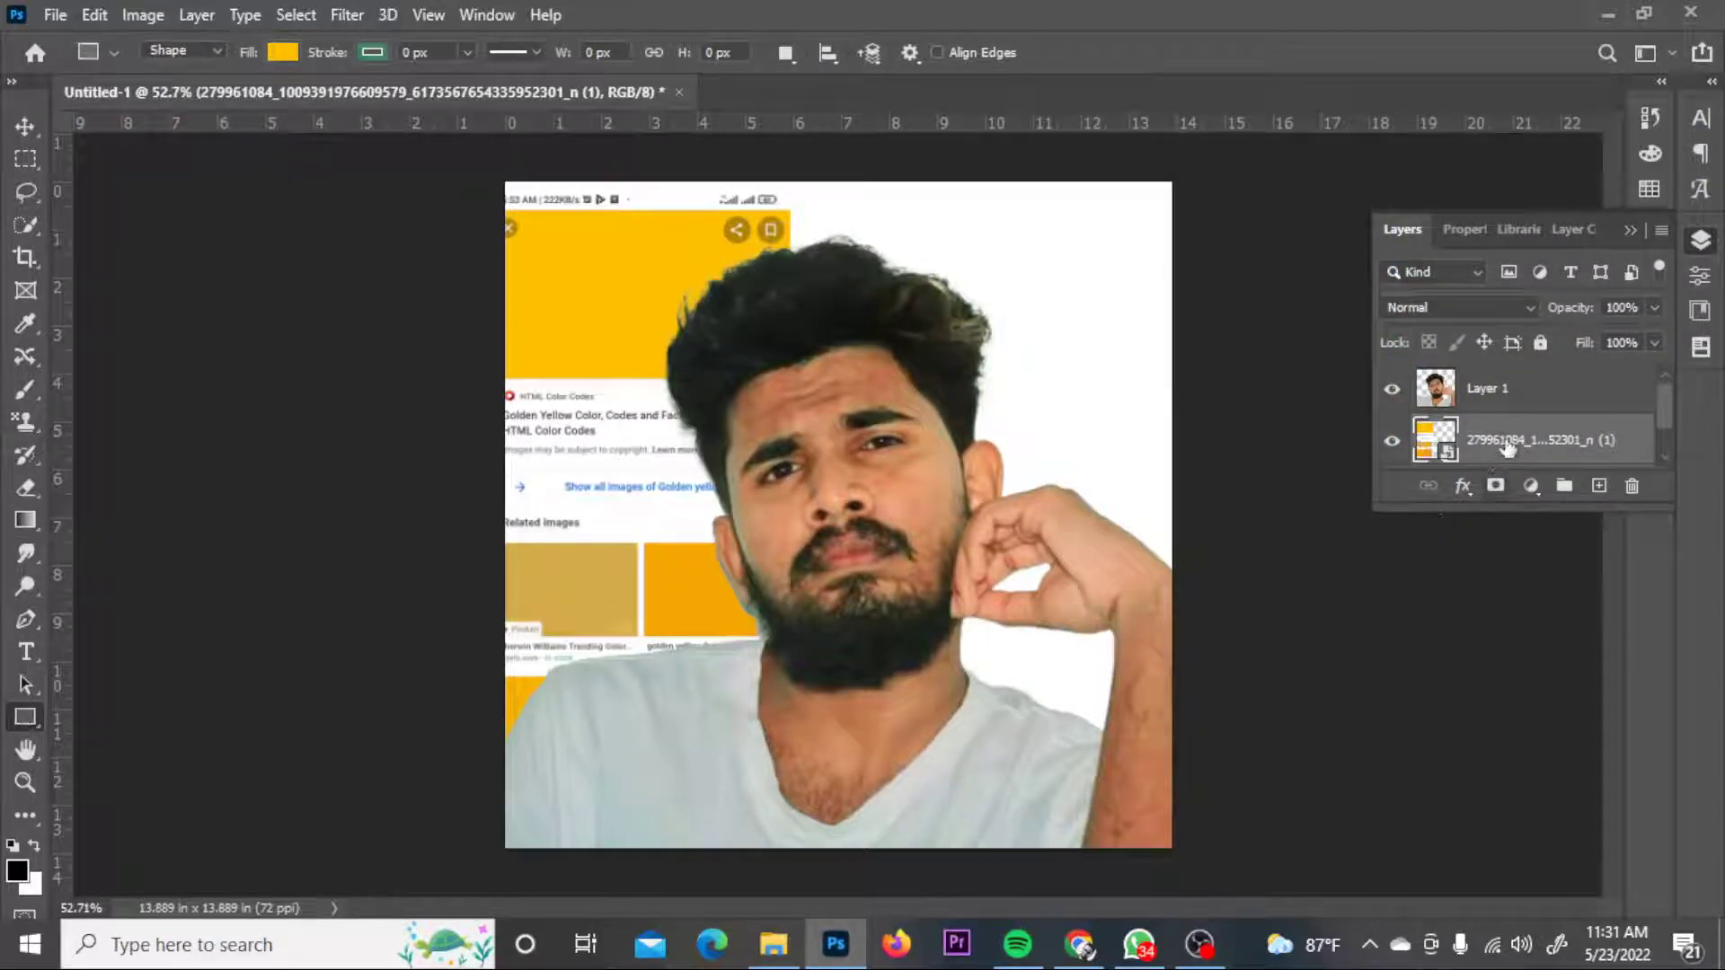
- Draw a golden-yellow rectangle over the whole canvas and delete the reference screenshot layer
{"action": "left_click_drag", "start_coordinate": [473, 158], "coordinate": [1201, 856]}
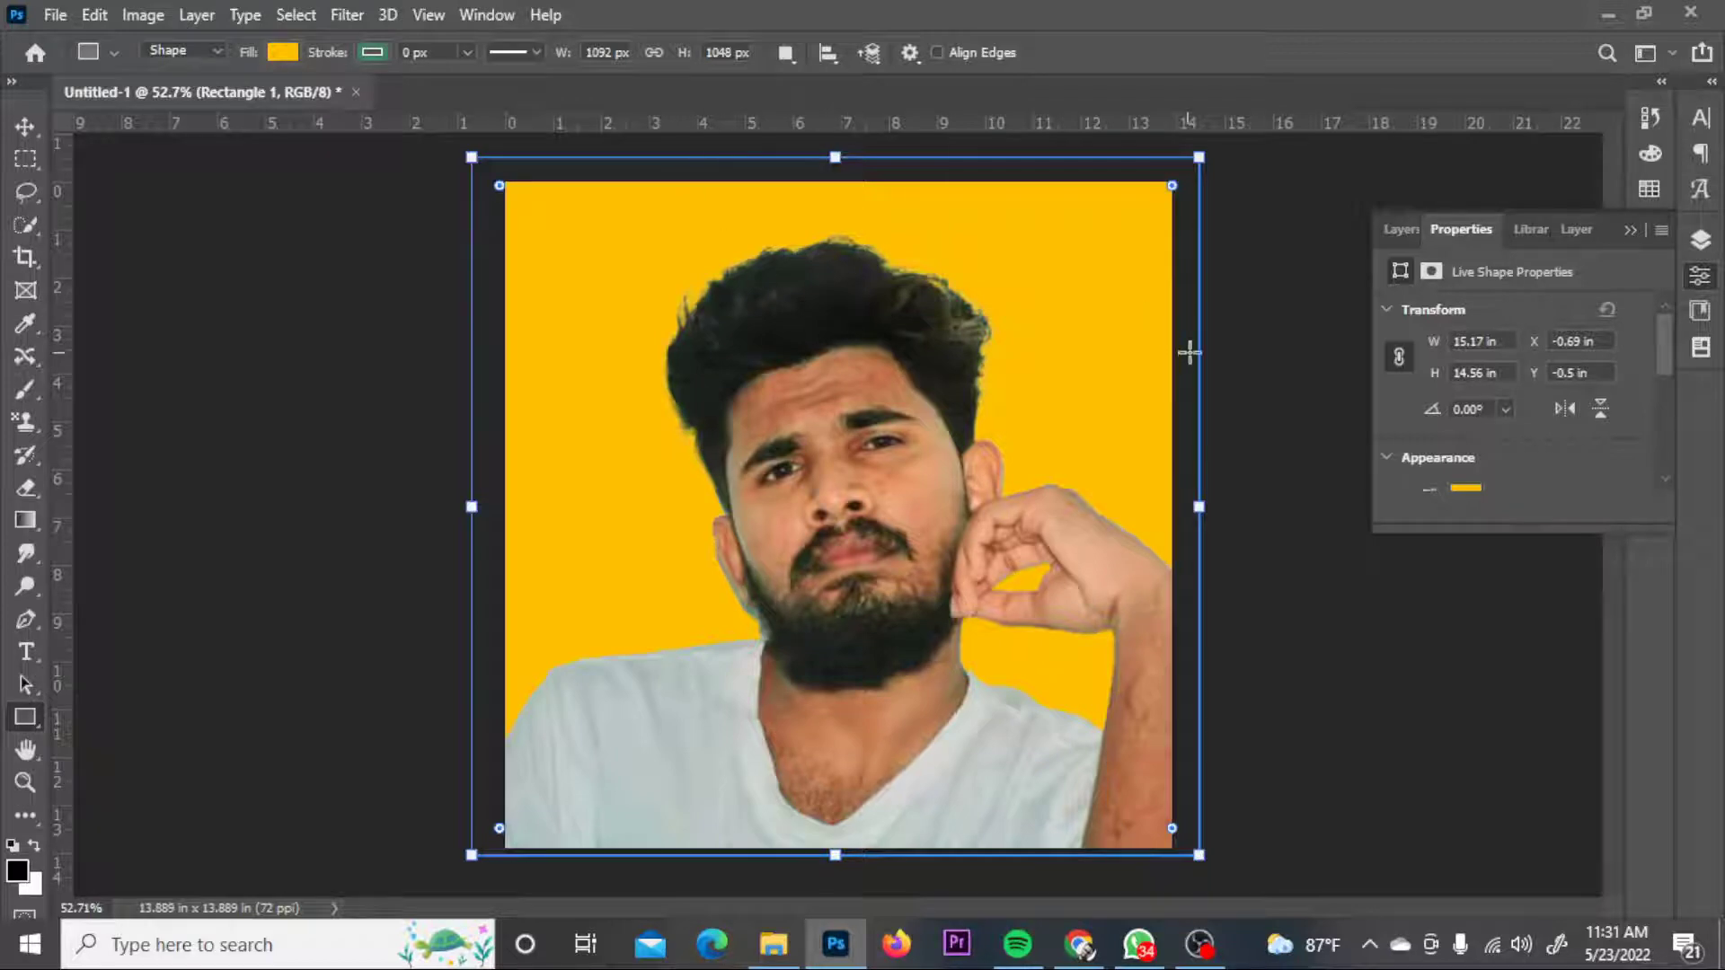
{"action": "left_click", "coordinate": [1402, 230]}
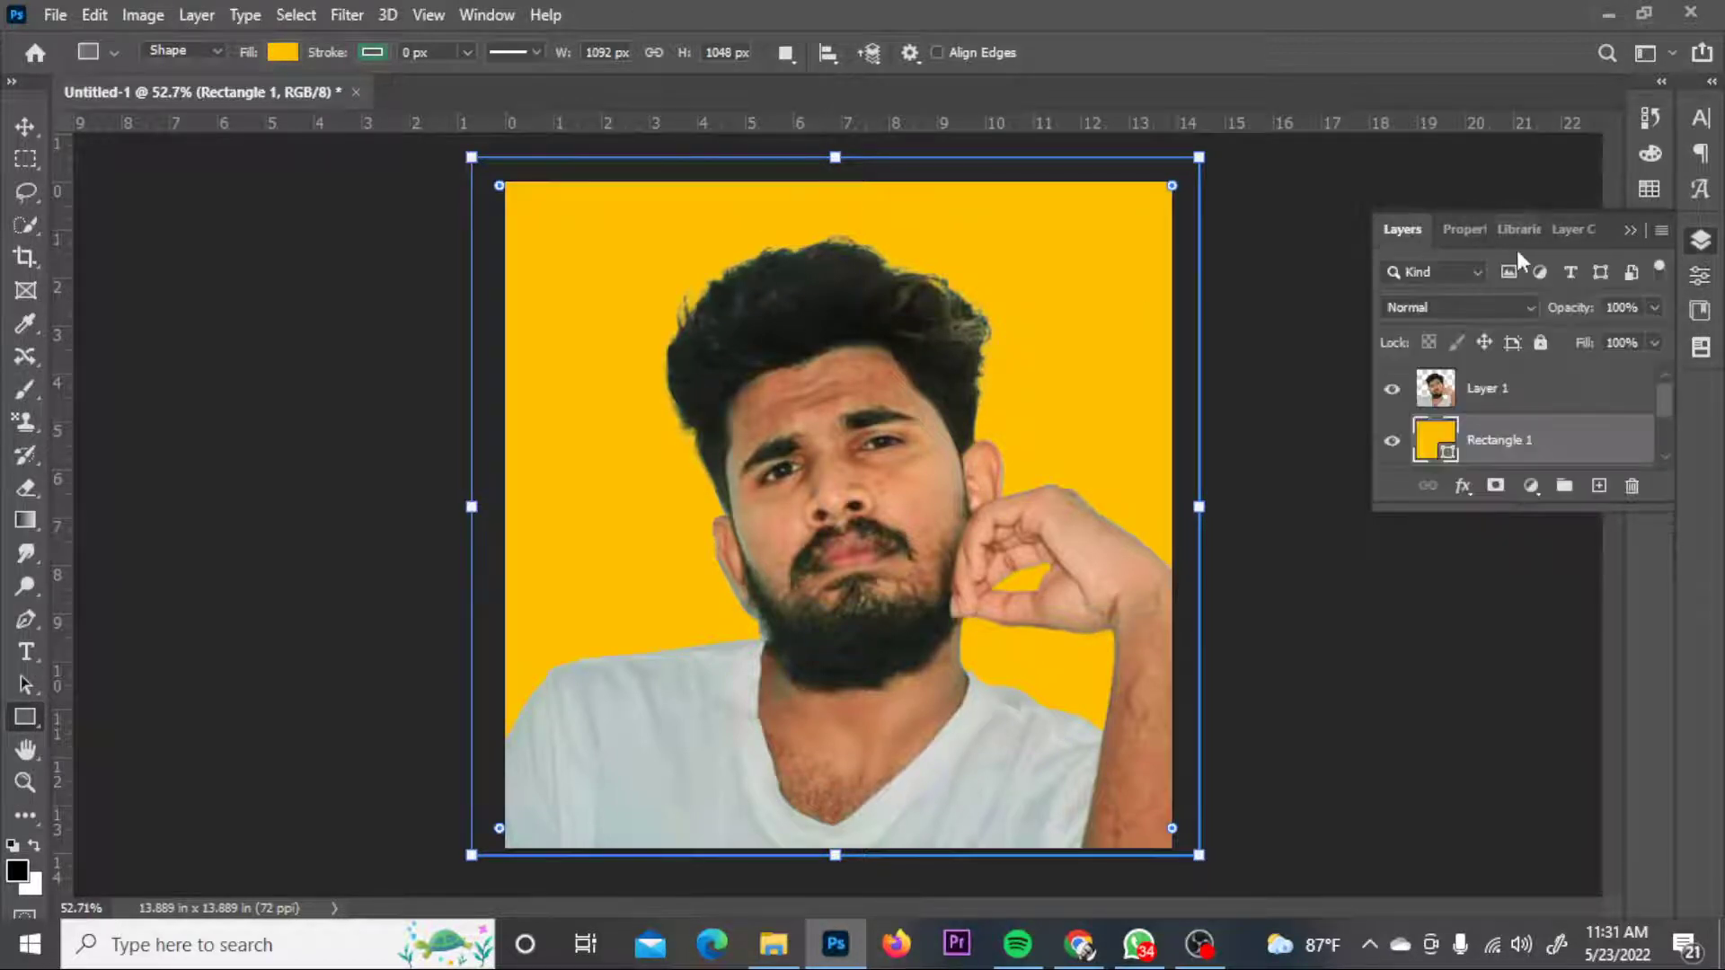
{"action": "scroll", "coordinate": [1467, 406], "scroll_direction": "down", "scroll_amount": 1}
{"action": "scroll", "coordinate": [1467, 407], "scroll_direction": "down", "scroll_amount": 1}
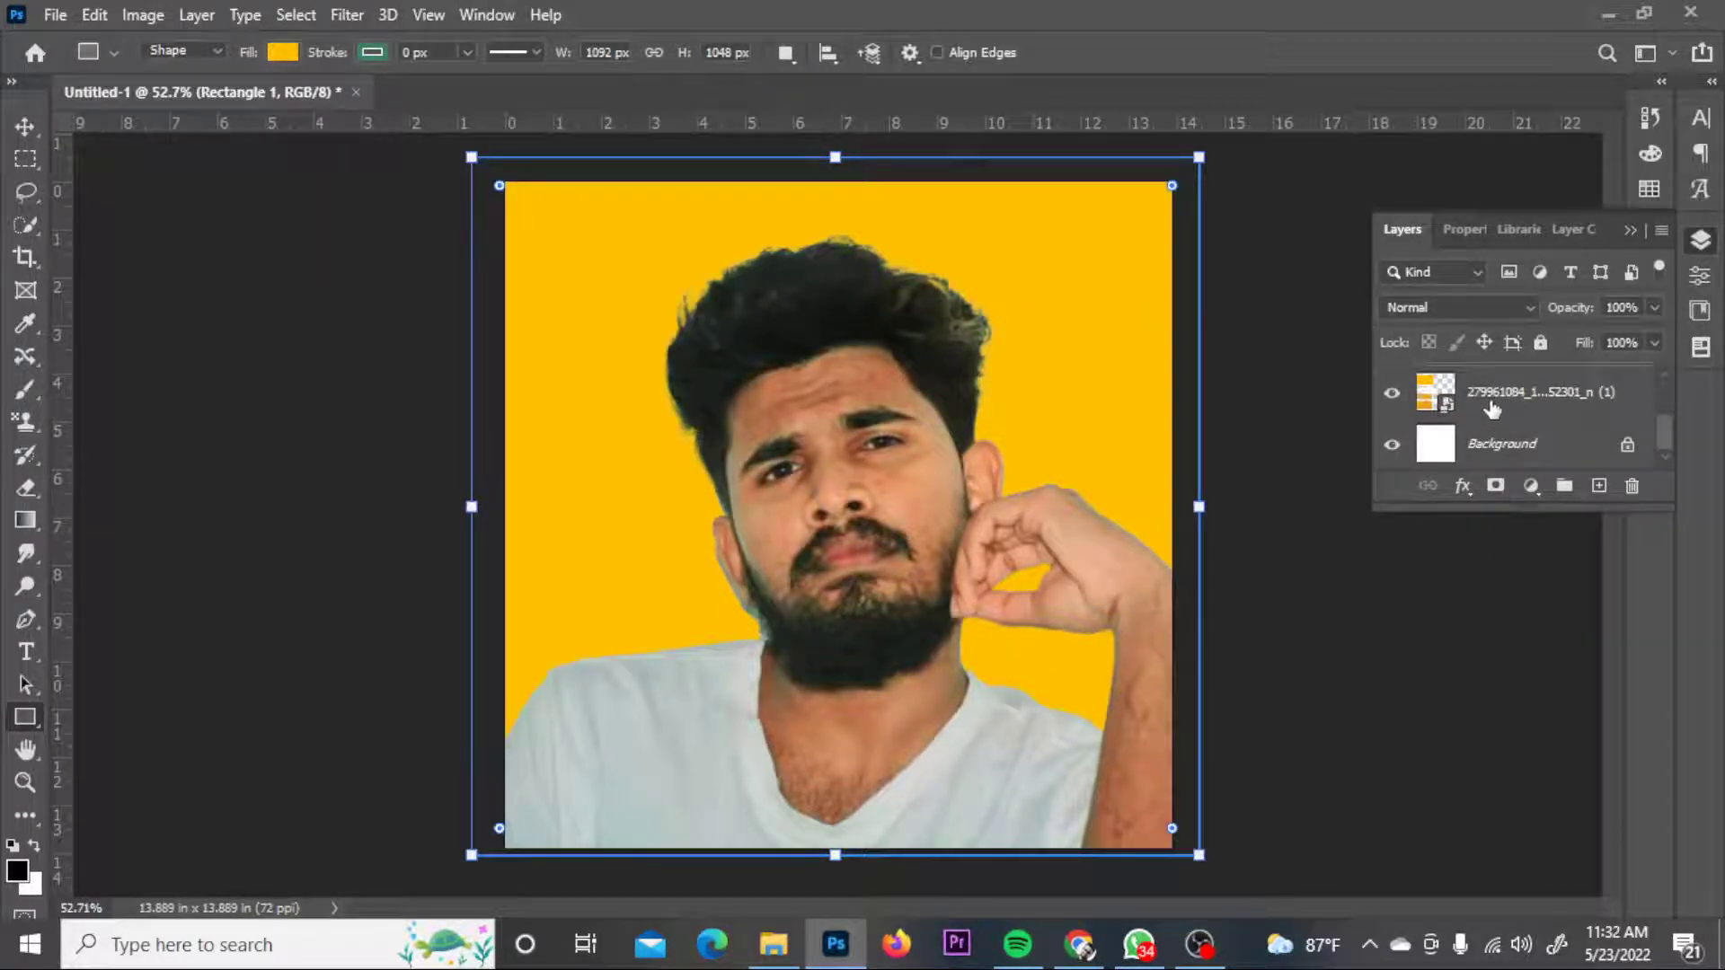
{"action": "left_click", "coordinate": [1496, 409]}
{"action": "key", "text": "Delete"}
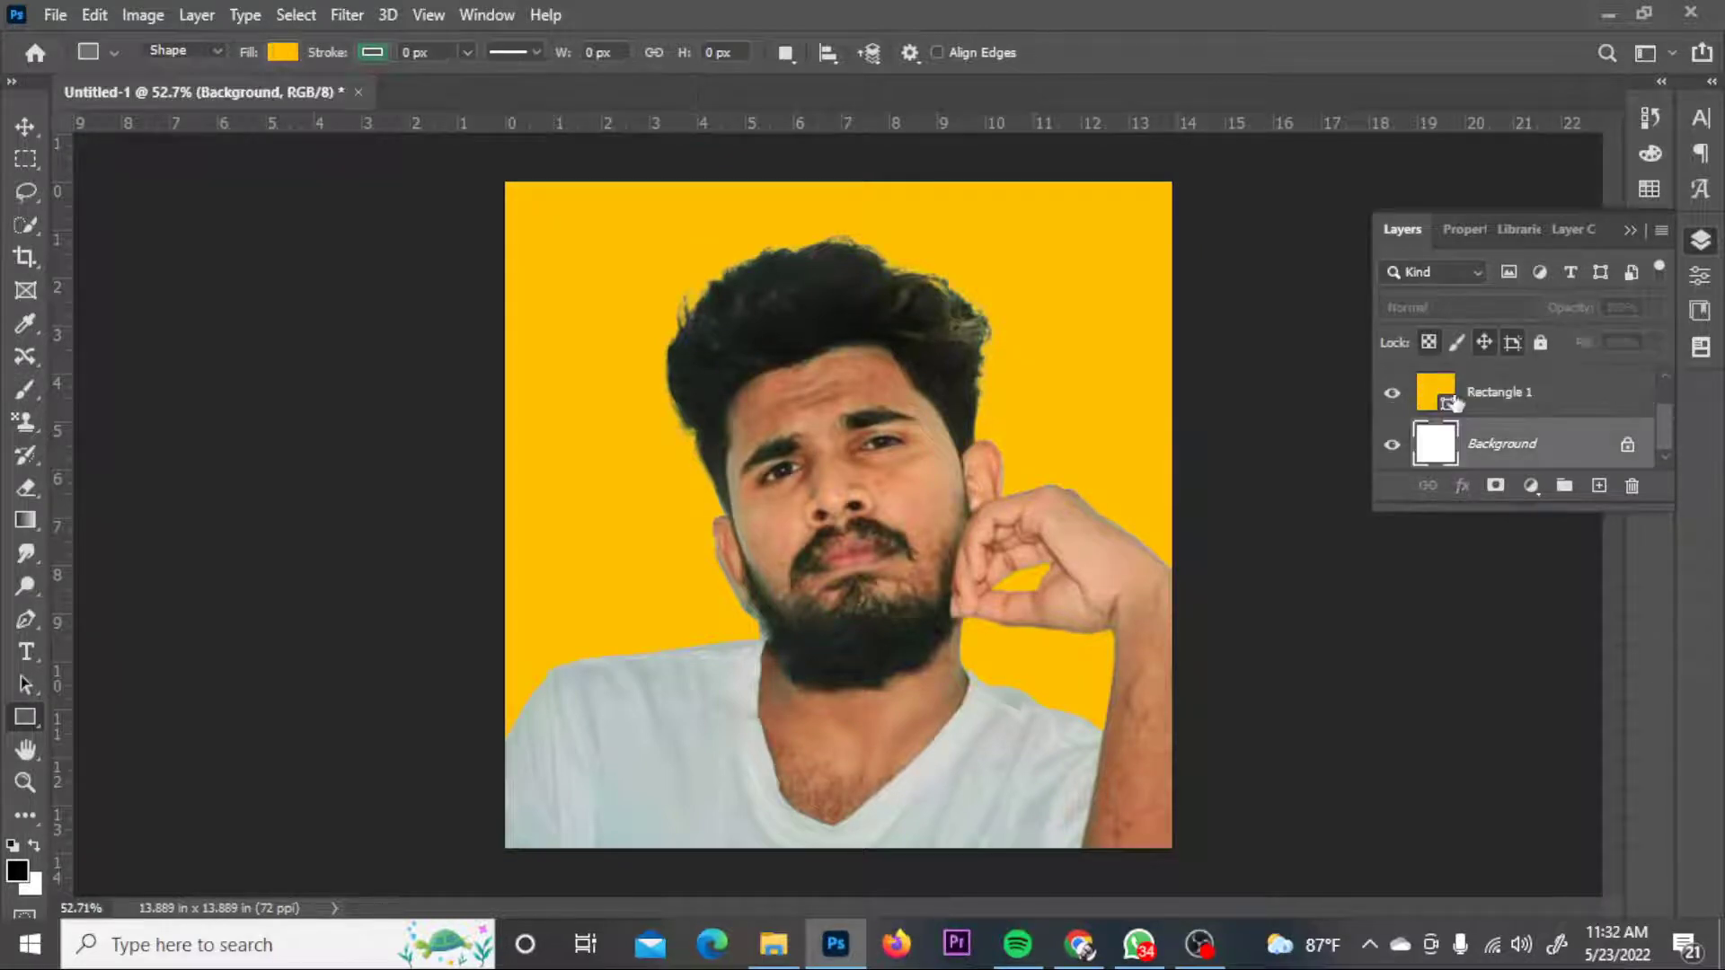
- Click between the Rectangle 1 and Layer 1 layers, ending with the person layer selected
{"action": "scroll", "coordinate": [1503, 416], "scroll_direction": "up", "scroll_amount": 1}
{"action": "left_click", "coordinate": [1510, 440]}
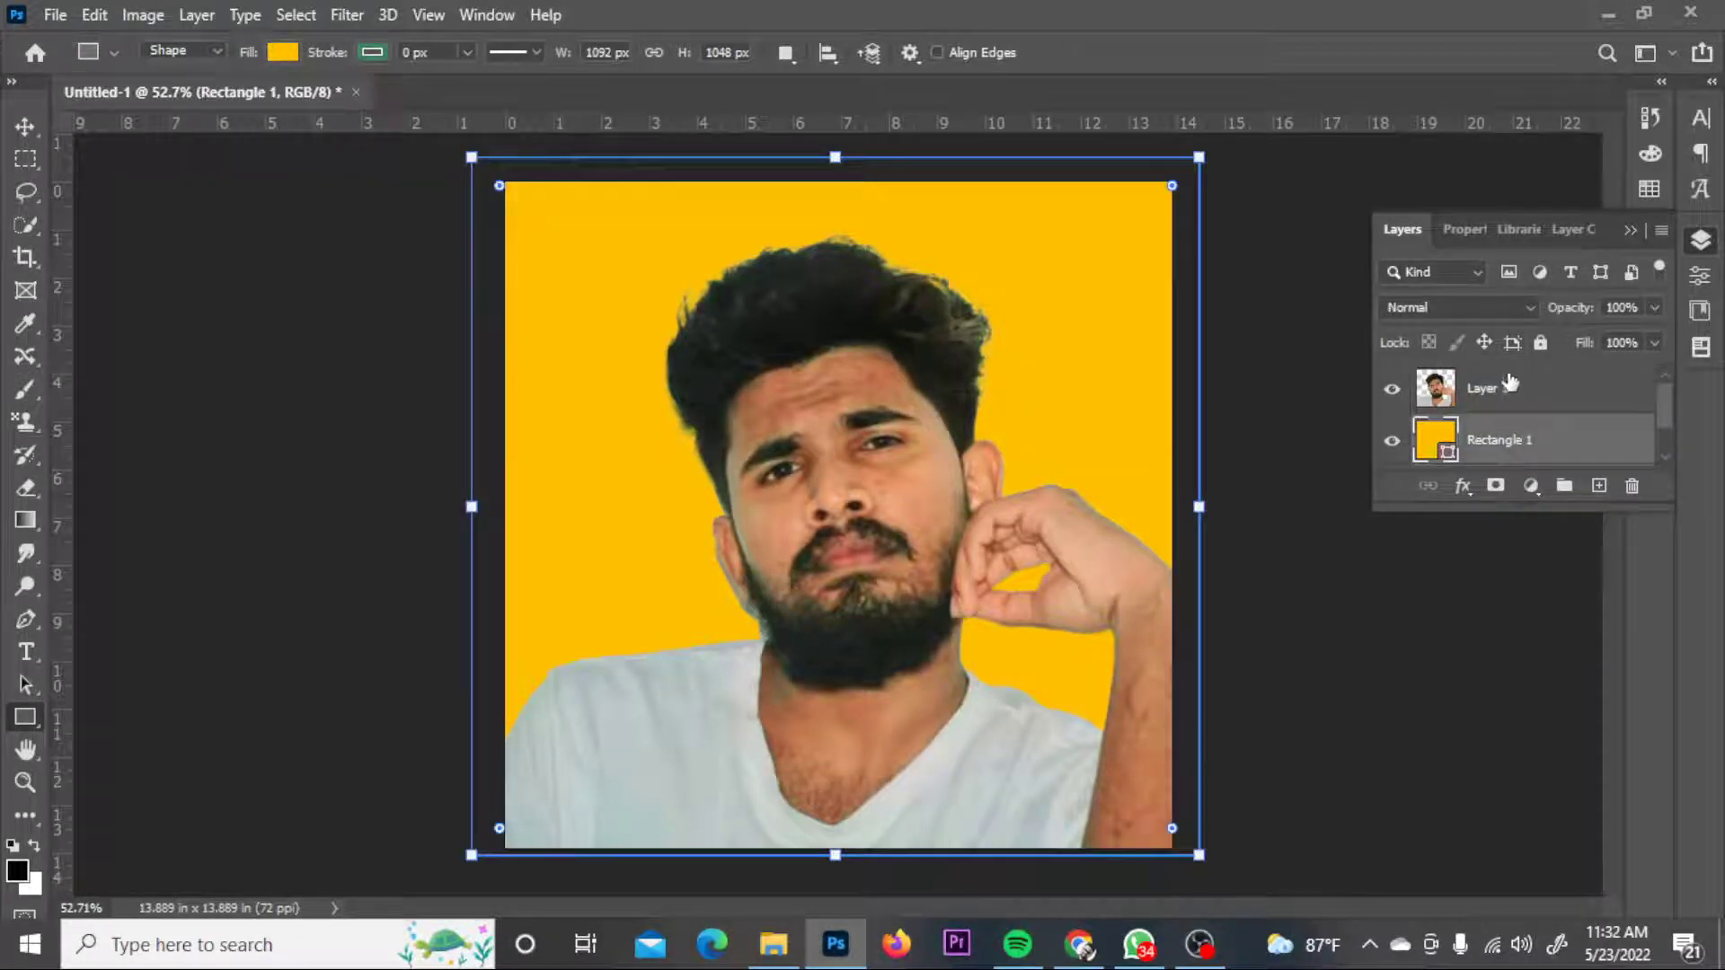
{"action": "left_click", "coordinate": [1501, 394]}
{"action": "left_click", "coordinate": [1515, 444]}
{"action": "left_click", "coordinate": [1523, 411]}
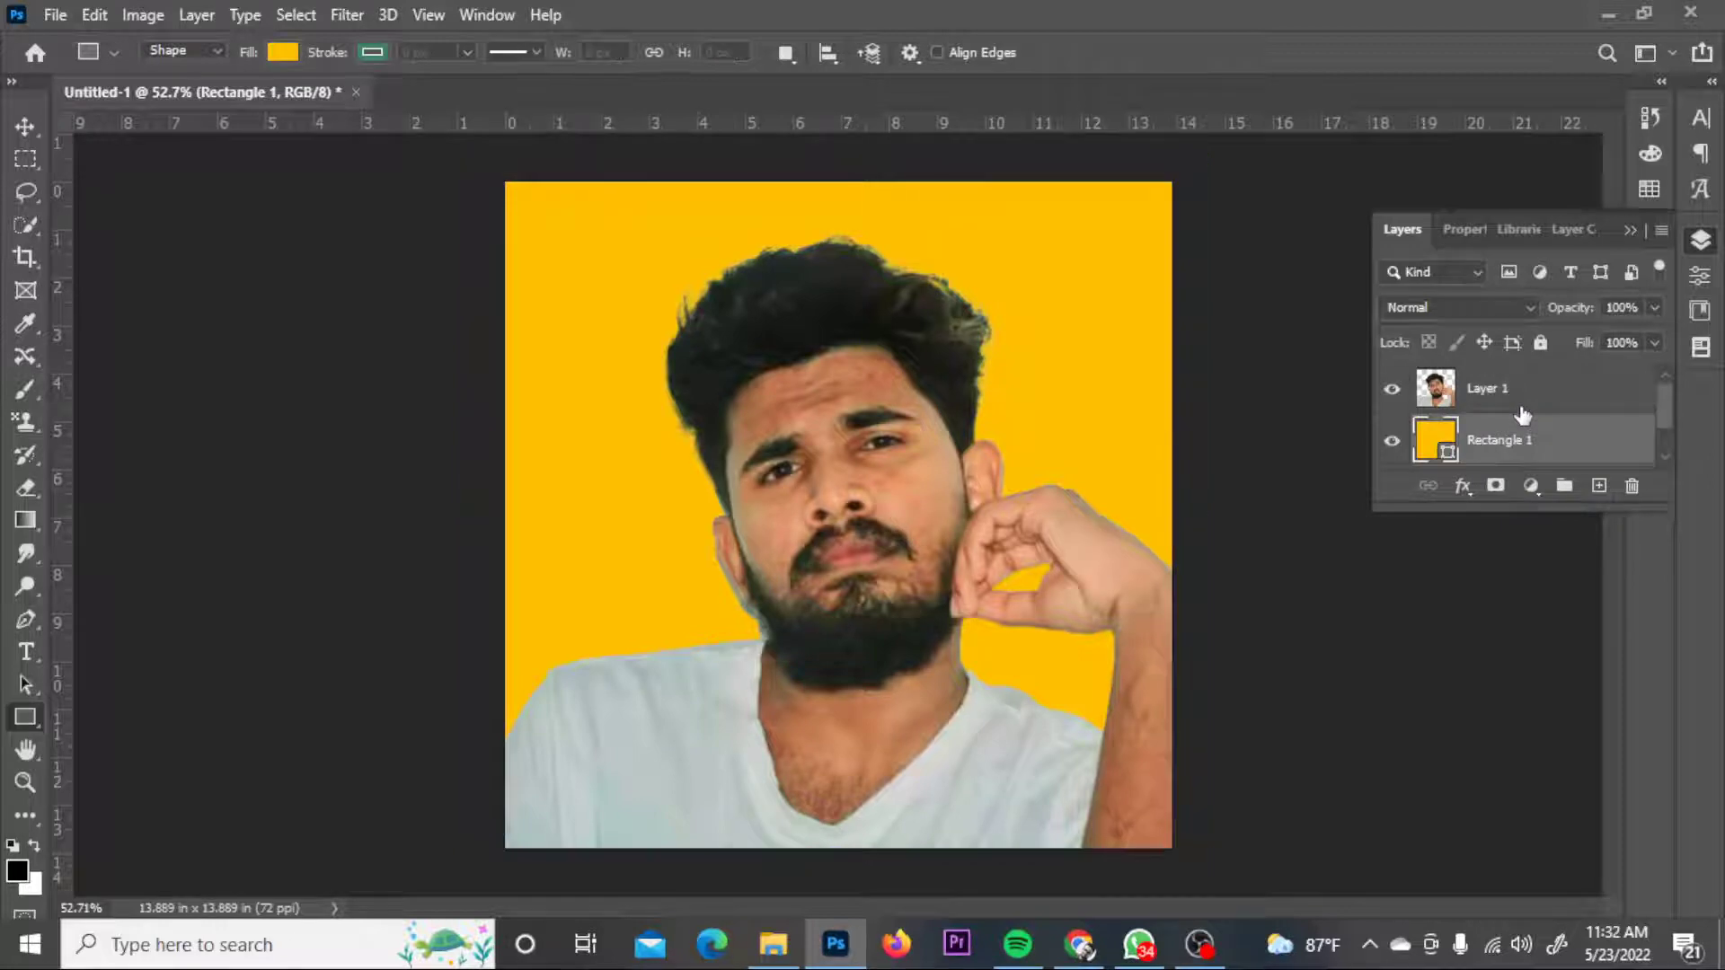
{"action": "left_click", "coordinate": [1508, 444]}
{"action": "left_click", "coordinate": [1483, 400]}
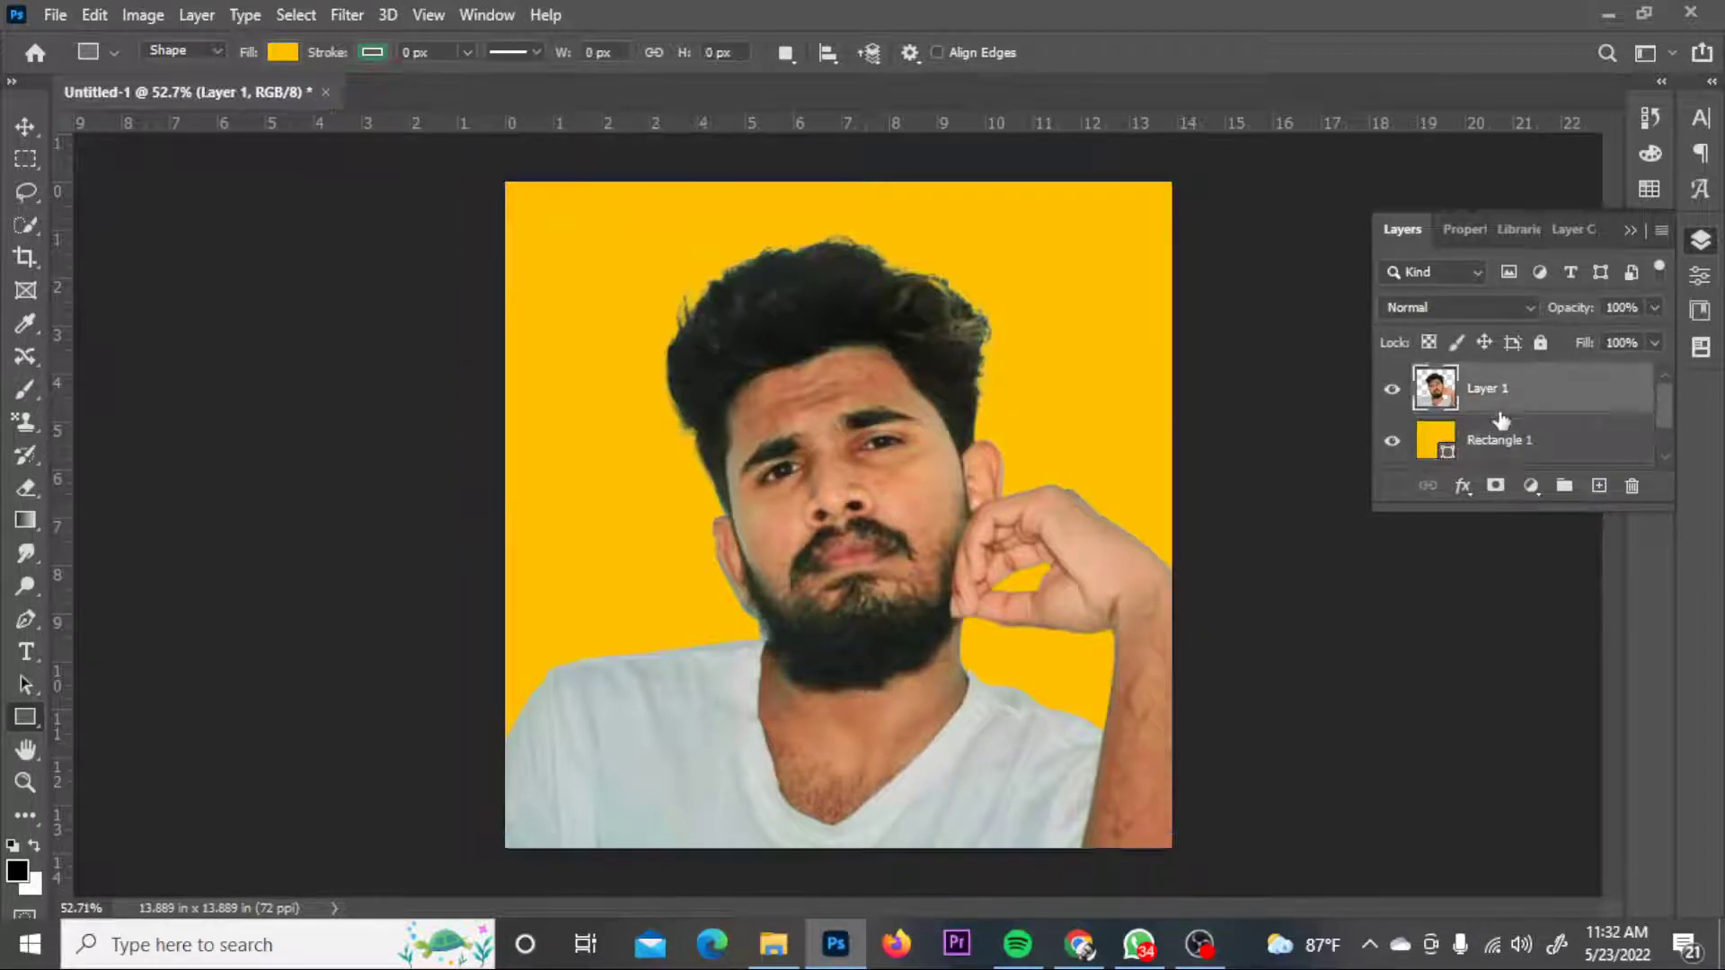
{"action": "left_click", "coordinate": [1101, 951]}
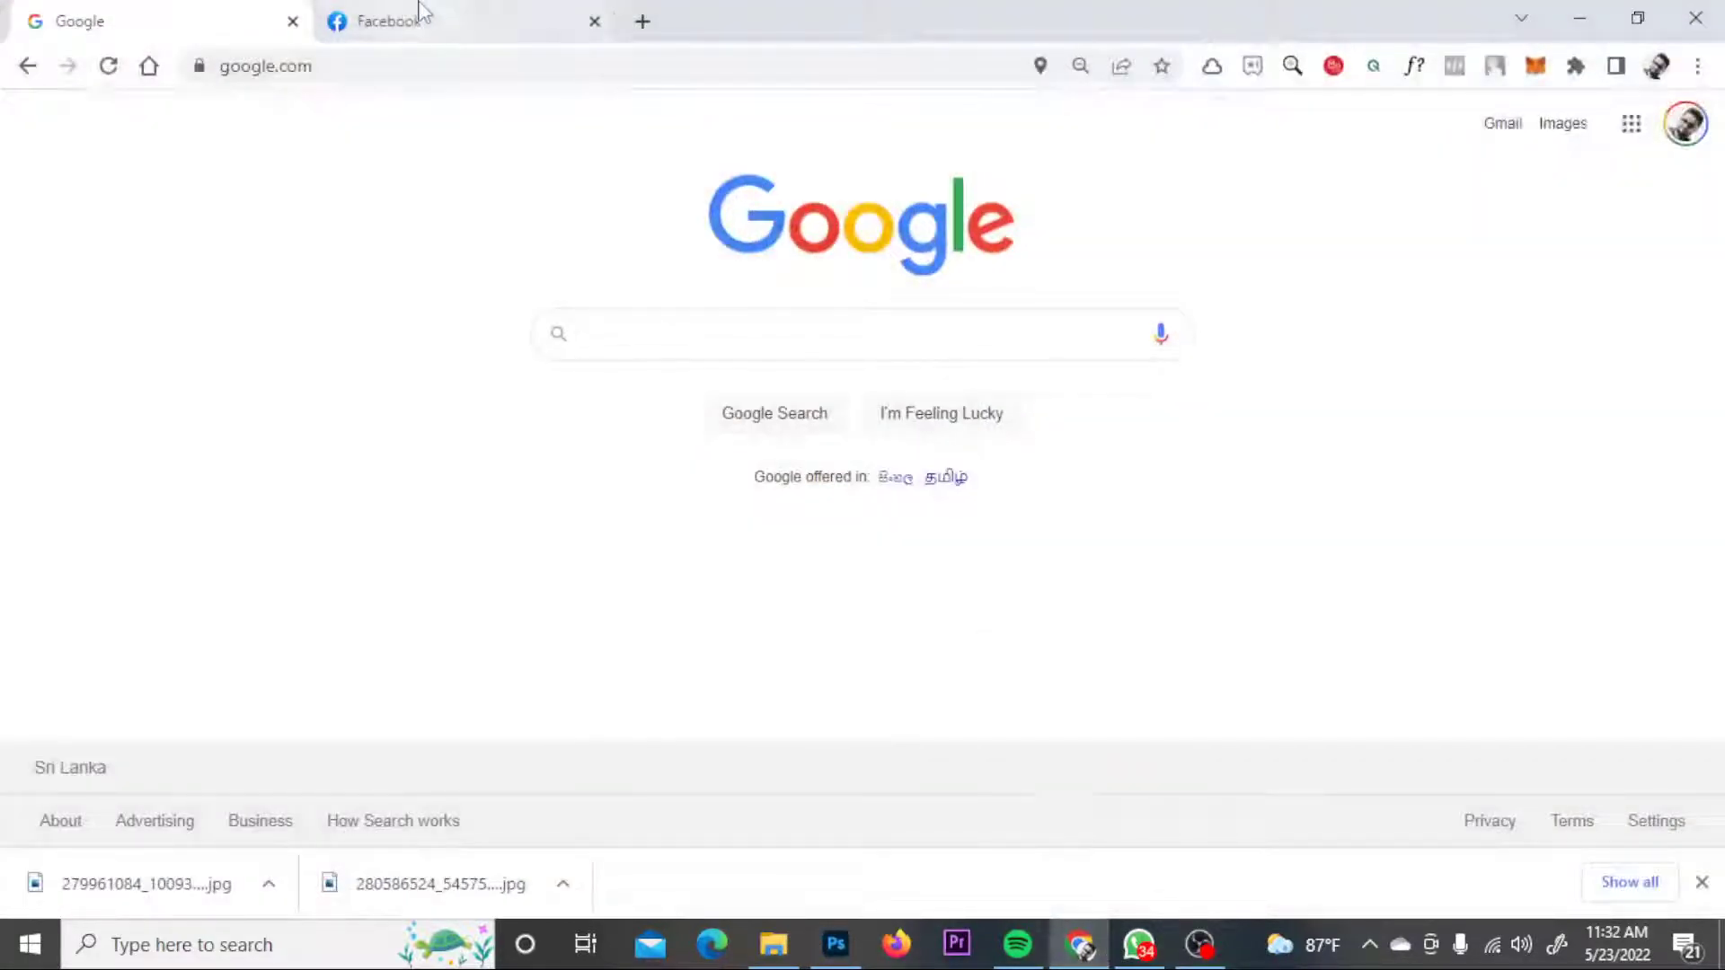
{"action": "key", "text": "ctrl+t"}
{"action": "type", "text": "face"}
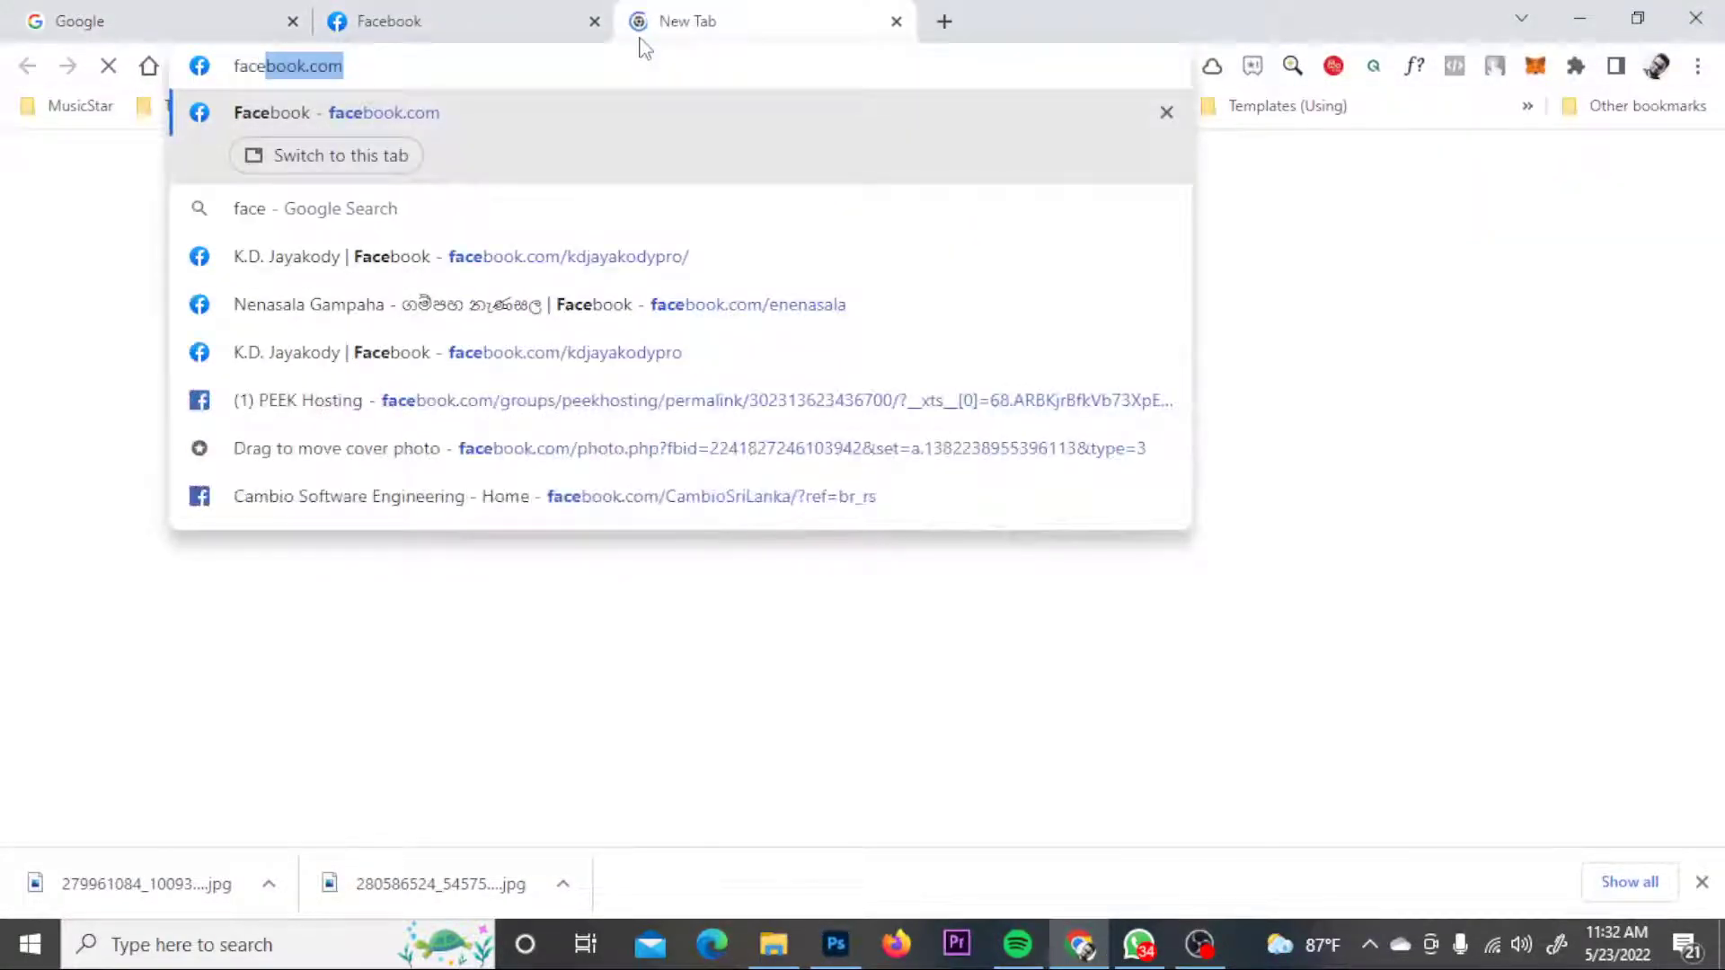
{"action": "key", "text": "Down"}
{"action": "key", "text": "Down"}
{"action": "key", "text": "Return"}
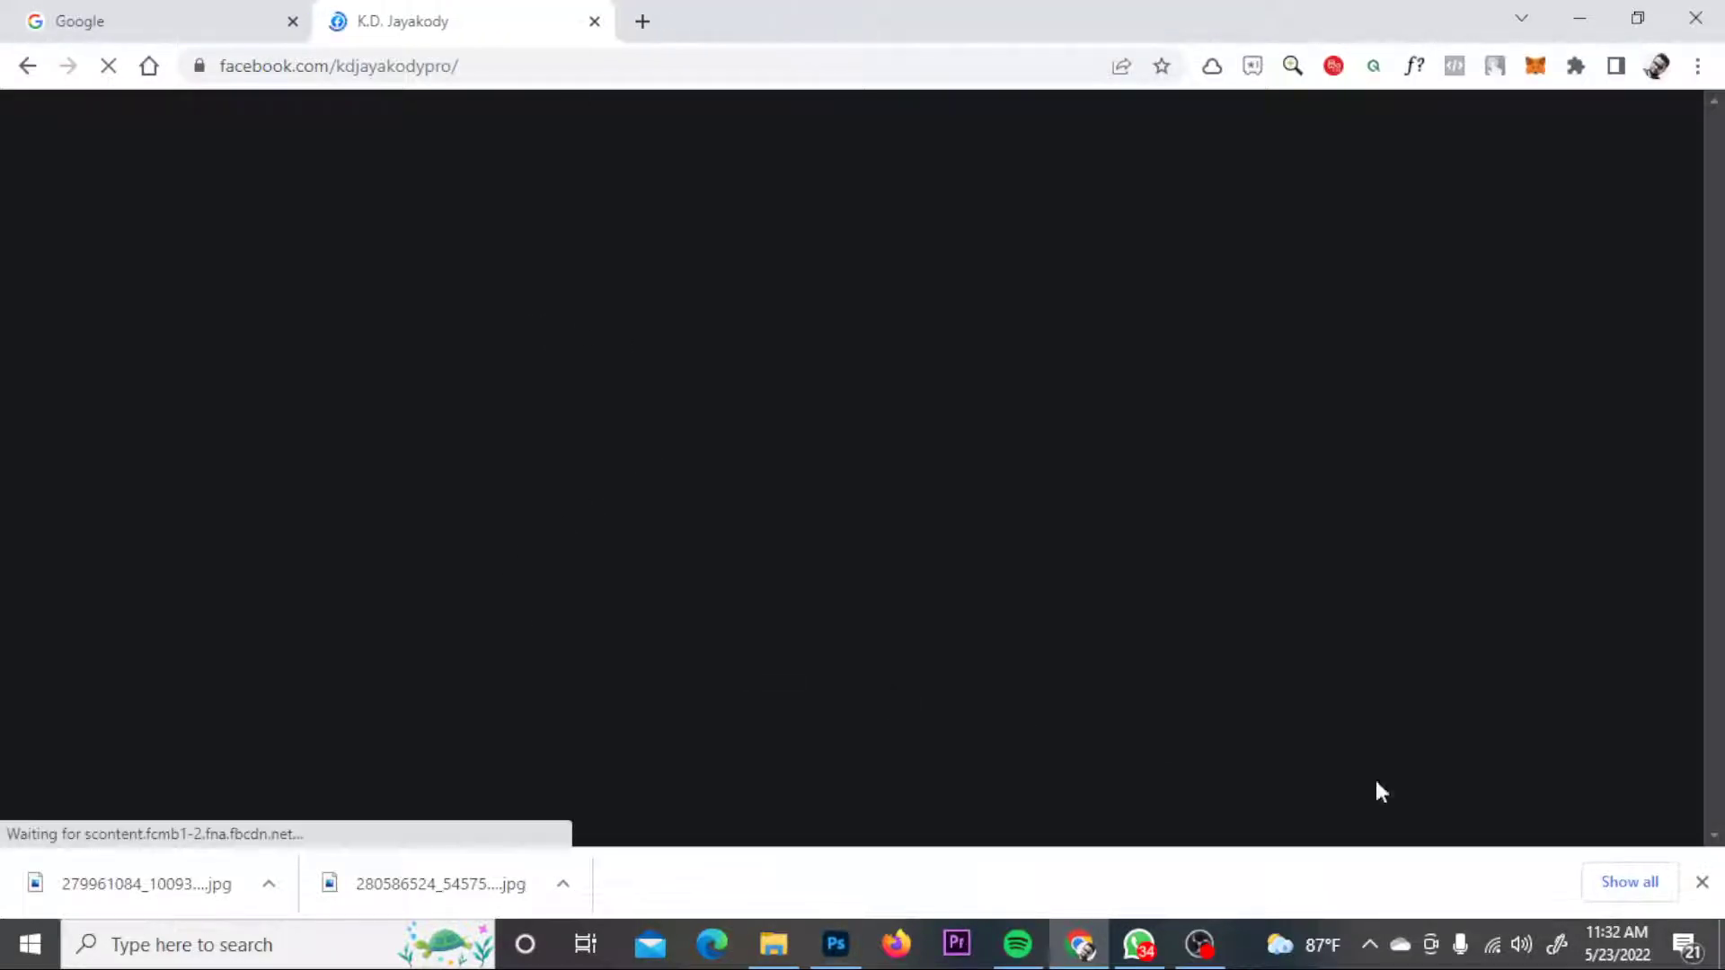
{"action": "scroll", "coordinate": [452, 648], "scroll_direction": "down", "scroll_amount": 4}
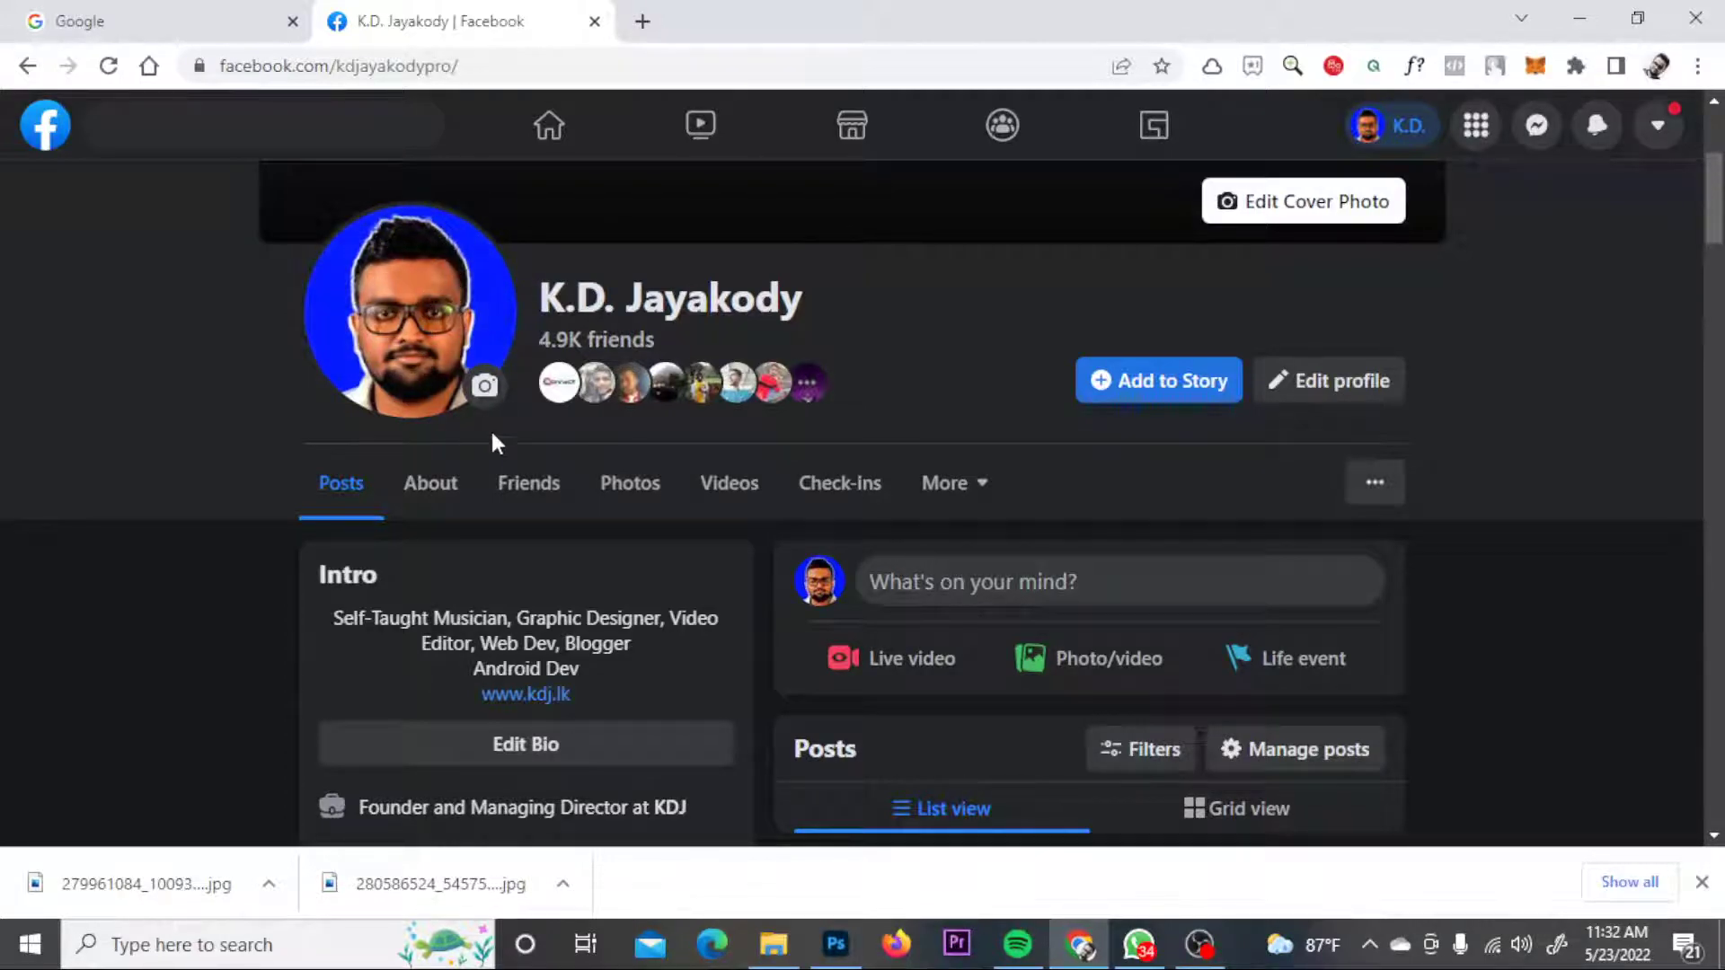
{"action": "left_click", "coordinate": [836, 944]}
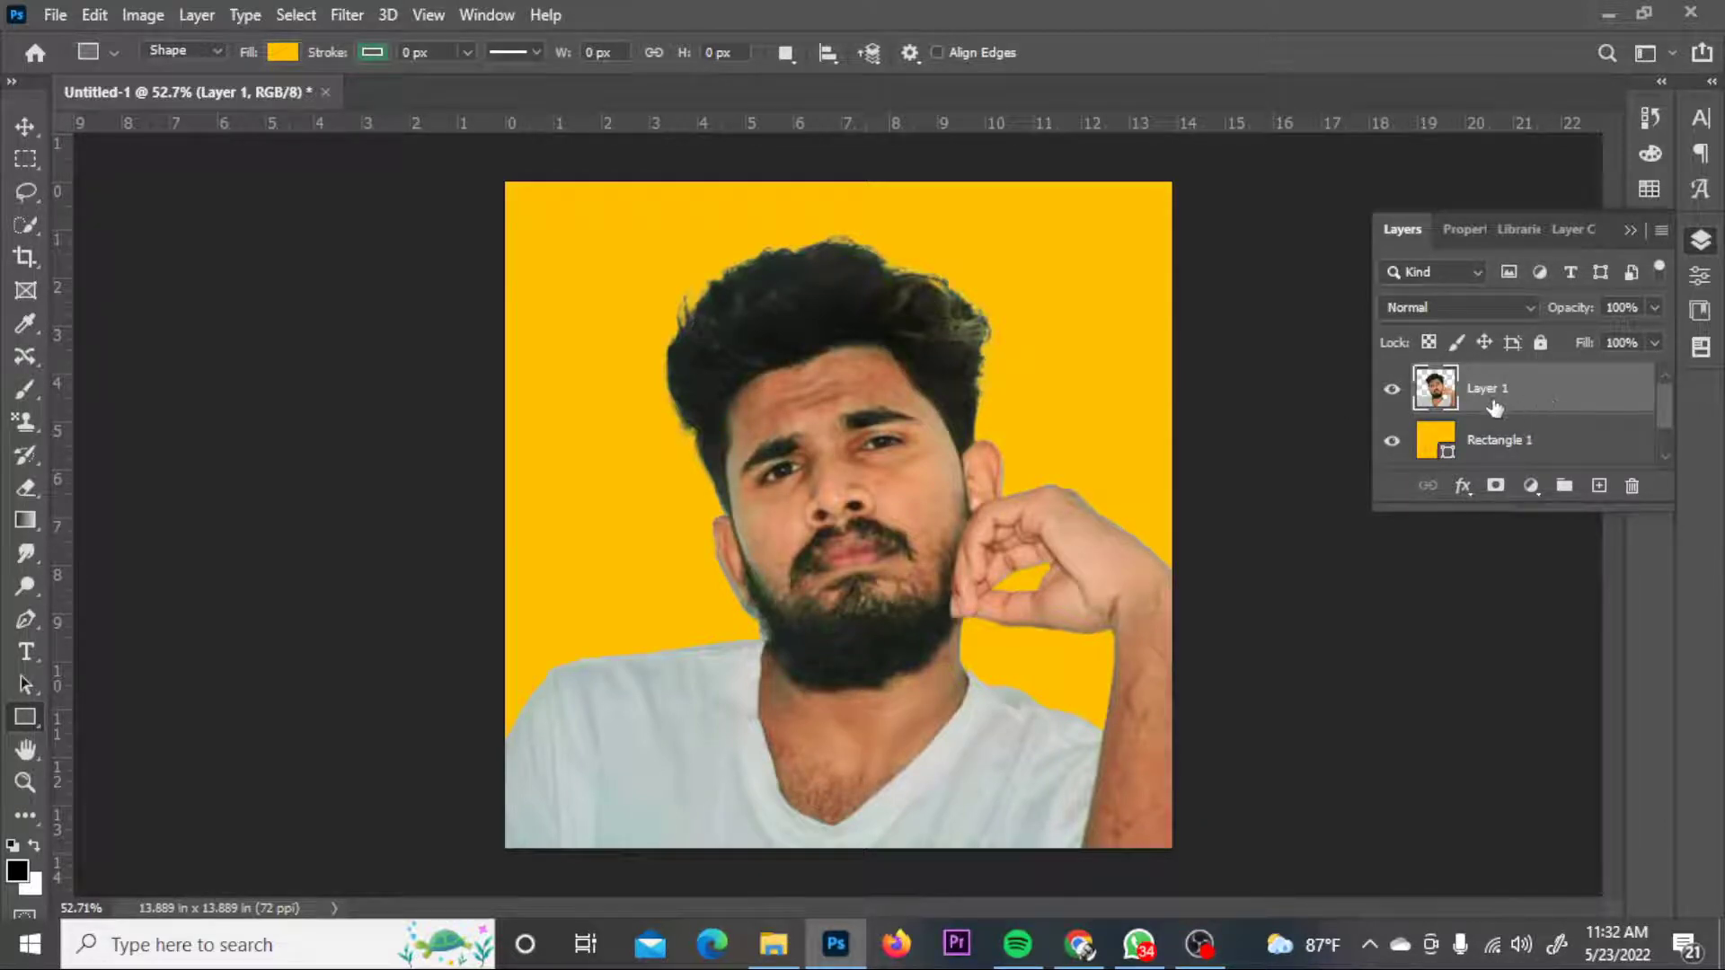
- Duplicate the person layer and select Layer 1 copy, leaving its blend mode at Normal
{"action": "key", "text": "ctrl+j"}
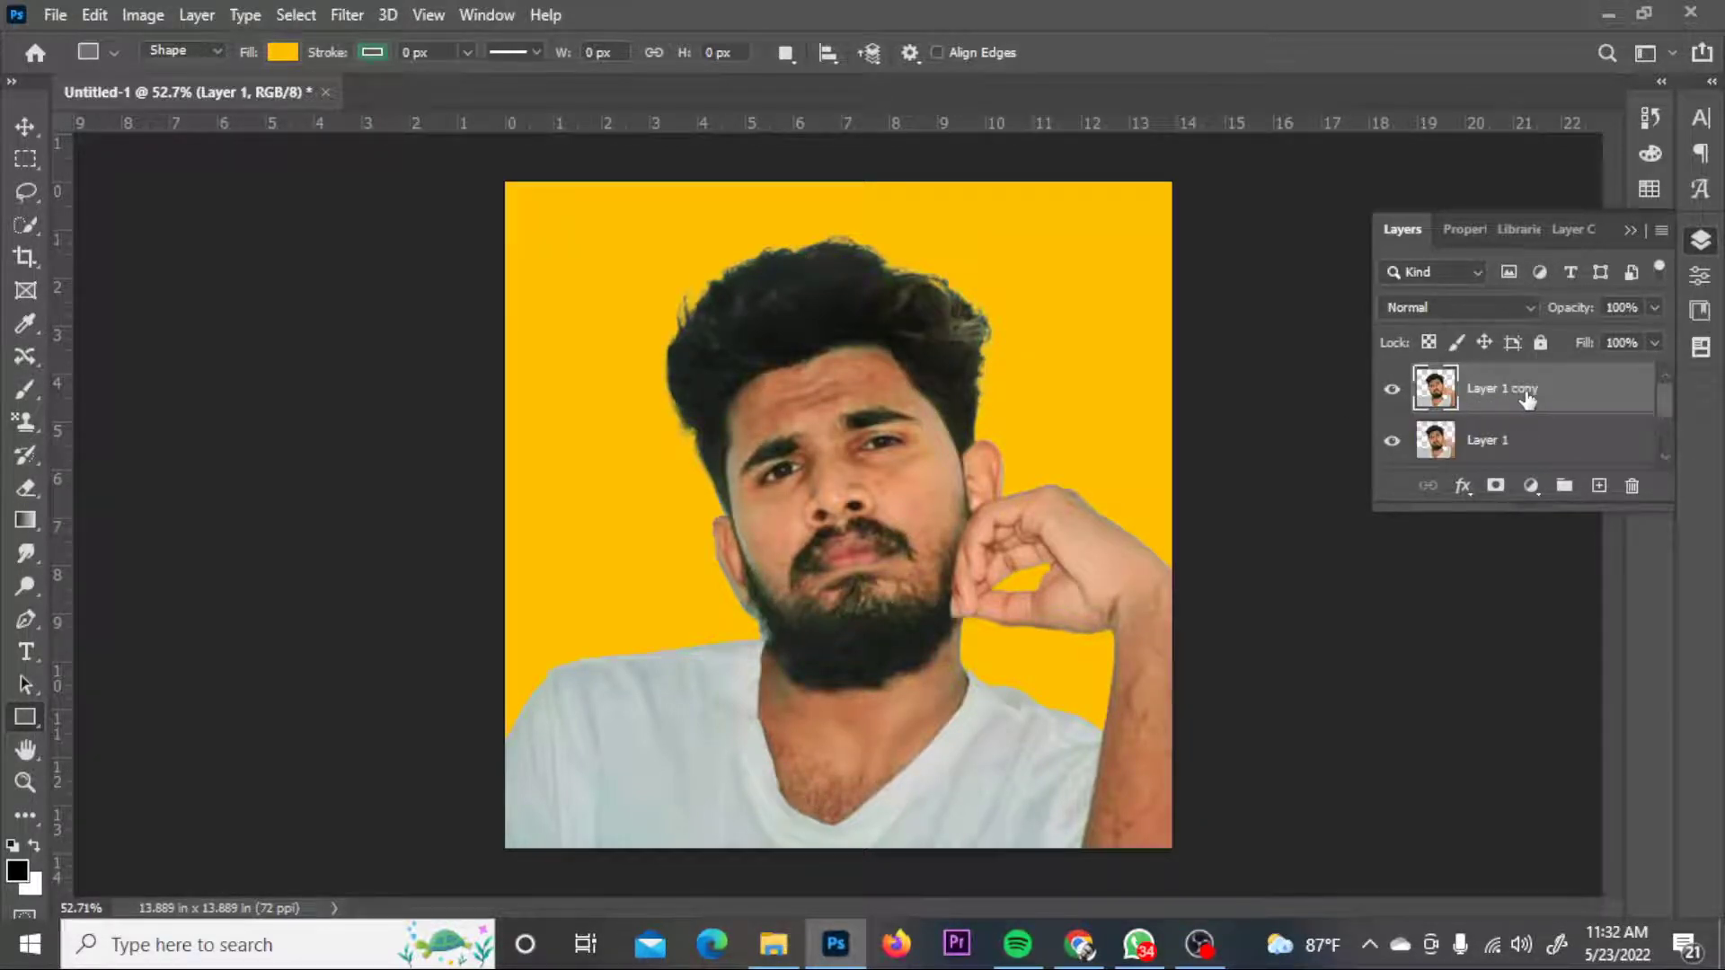
{"action": "left_click", "coordinate": [1487, 440]}
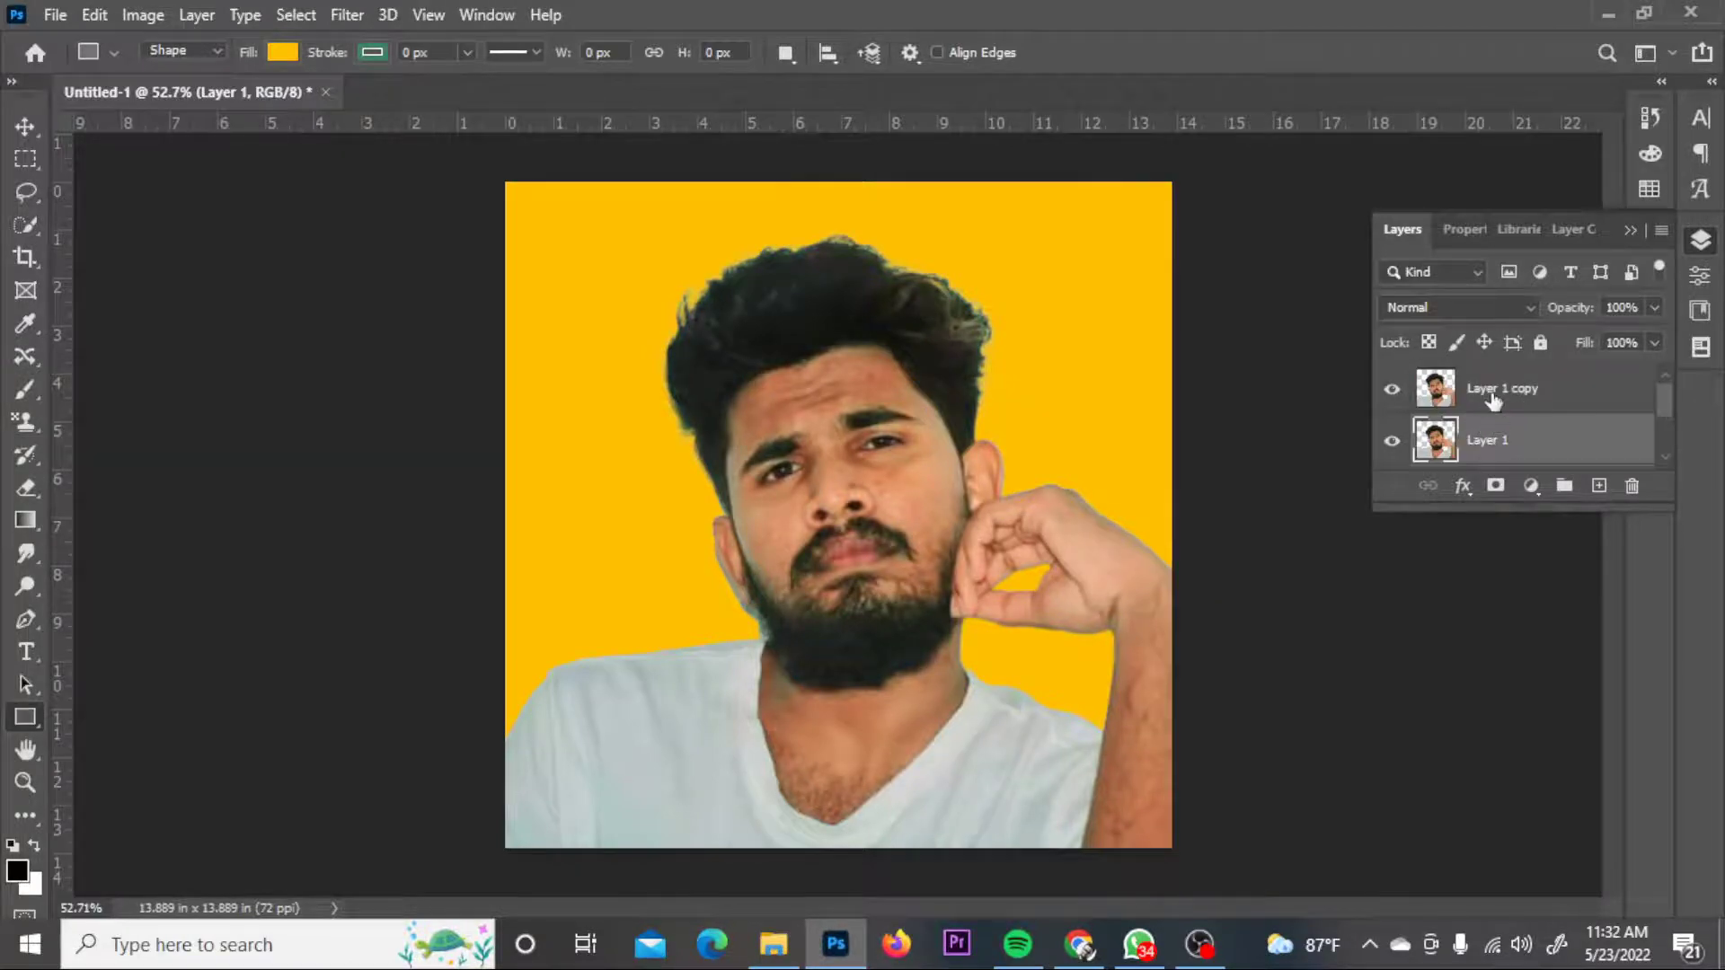
{"action": "left_click", "coordinate": [1495, 395]}
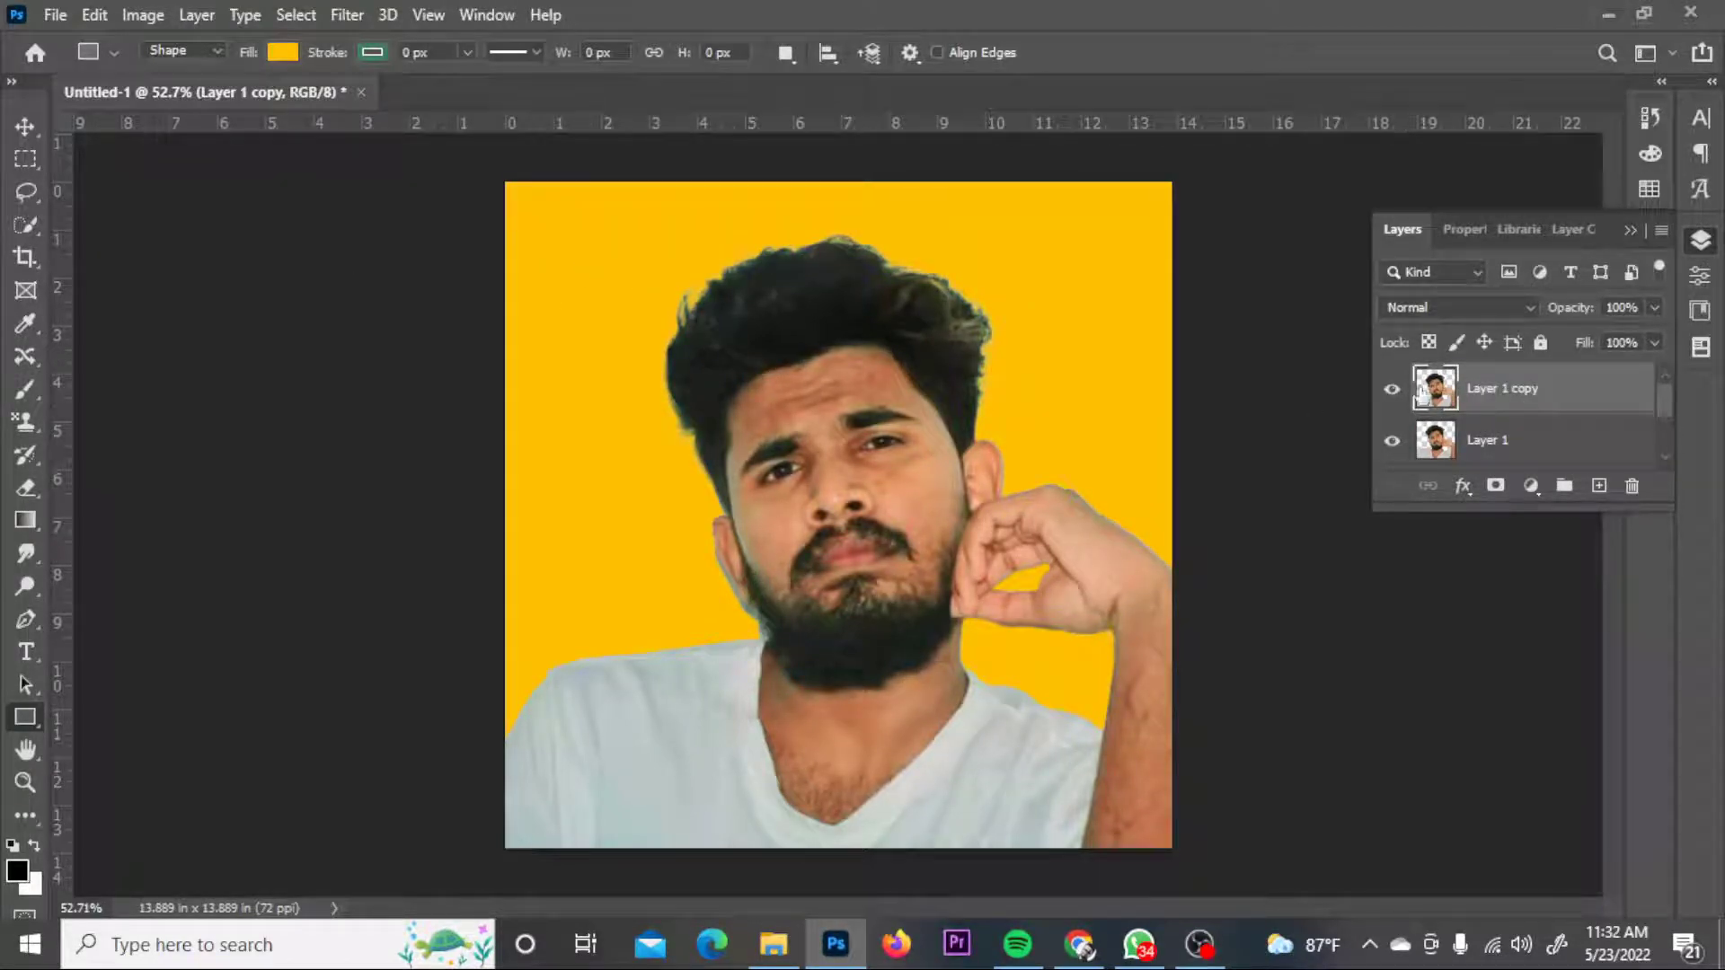
{"action": "left_click", "coordinate": [1517, 309]}
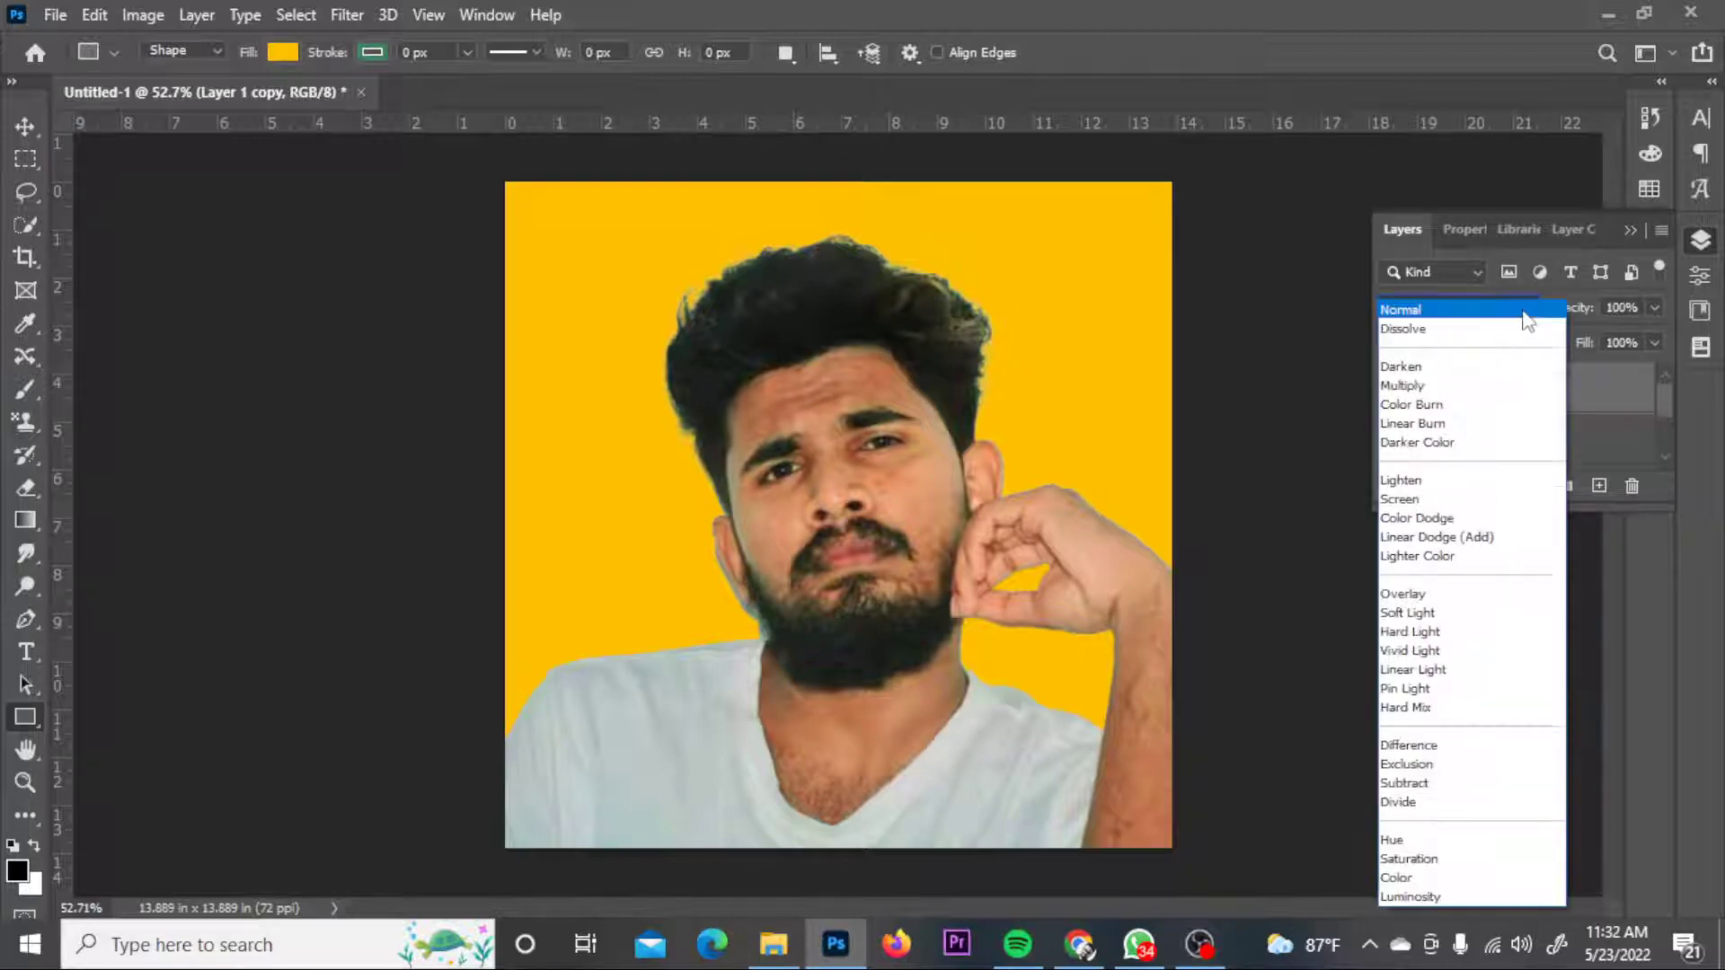
{"action": "left_click", "coordinate": [1632, 413]}
- Apply a white Color Overlay to Layer 1 copy in Blending Options
{"action": "right_click", "coordinate": [1633, 413]}
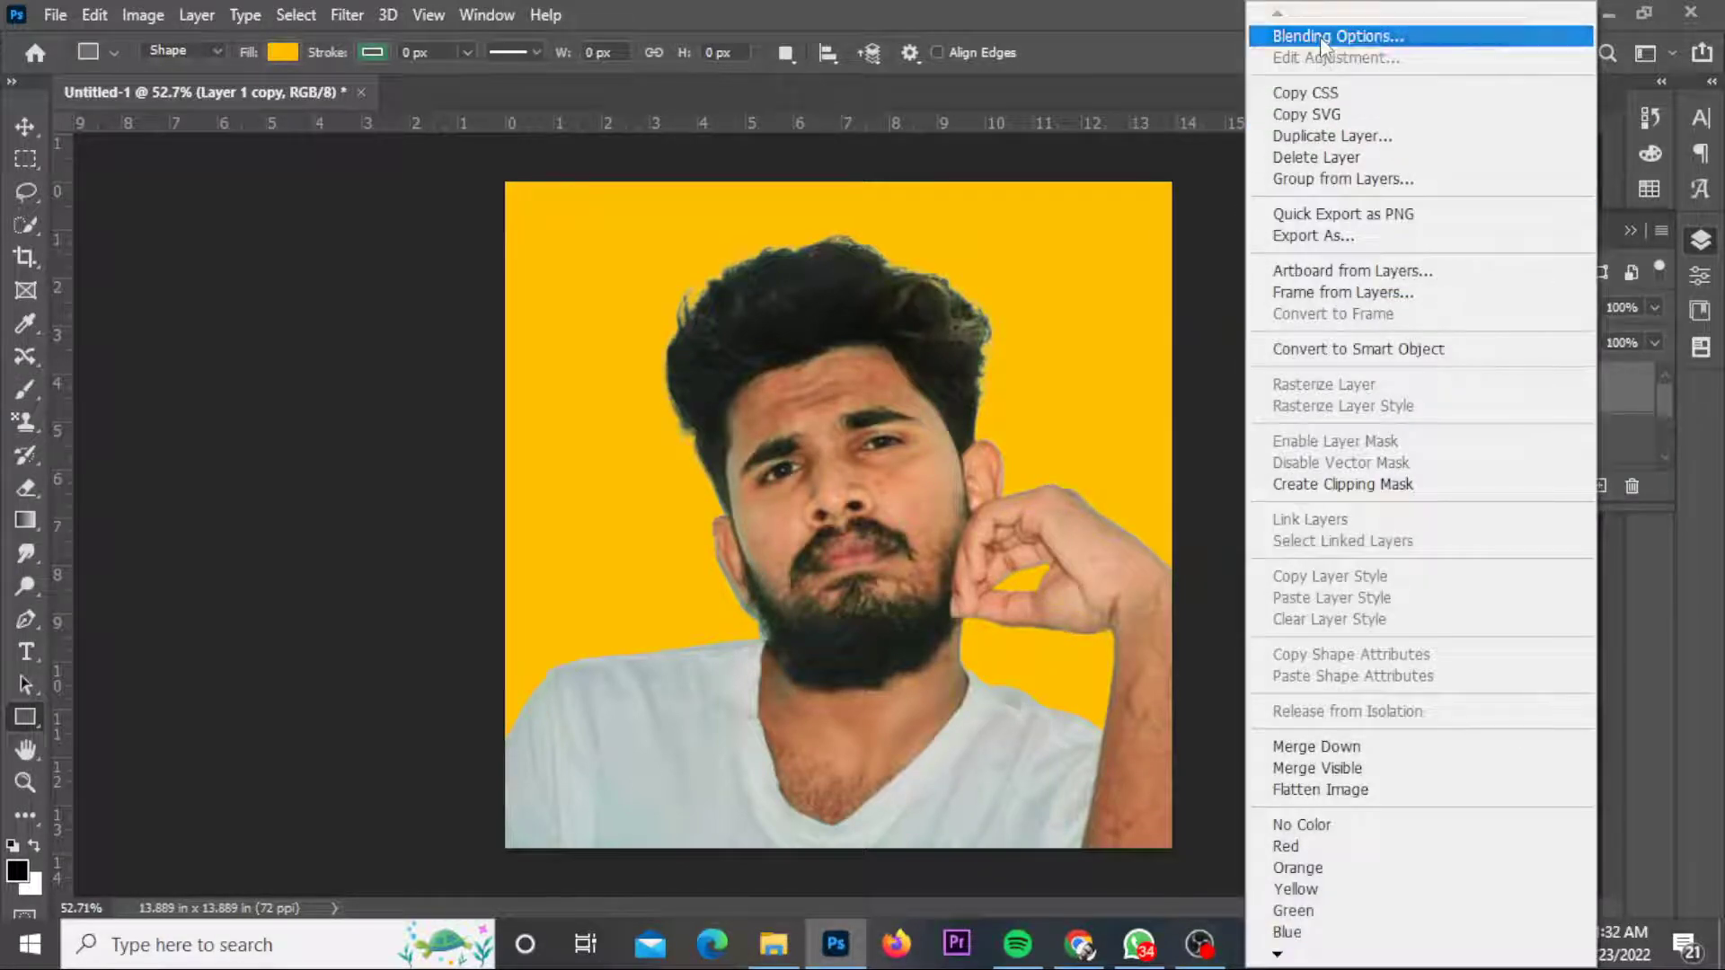
{"action": "key", "text": "Escape"}
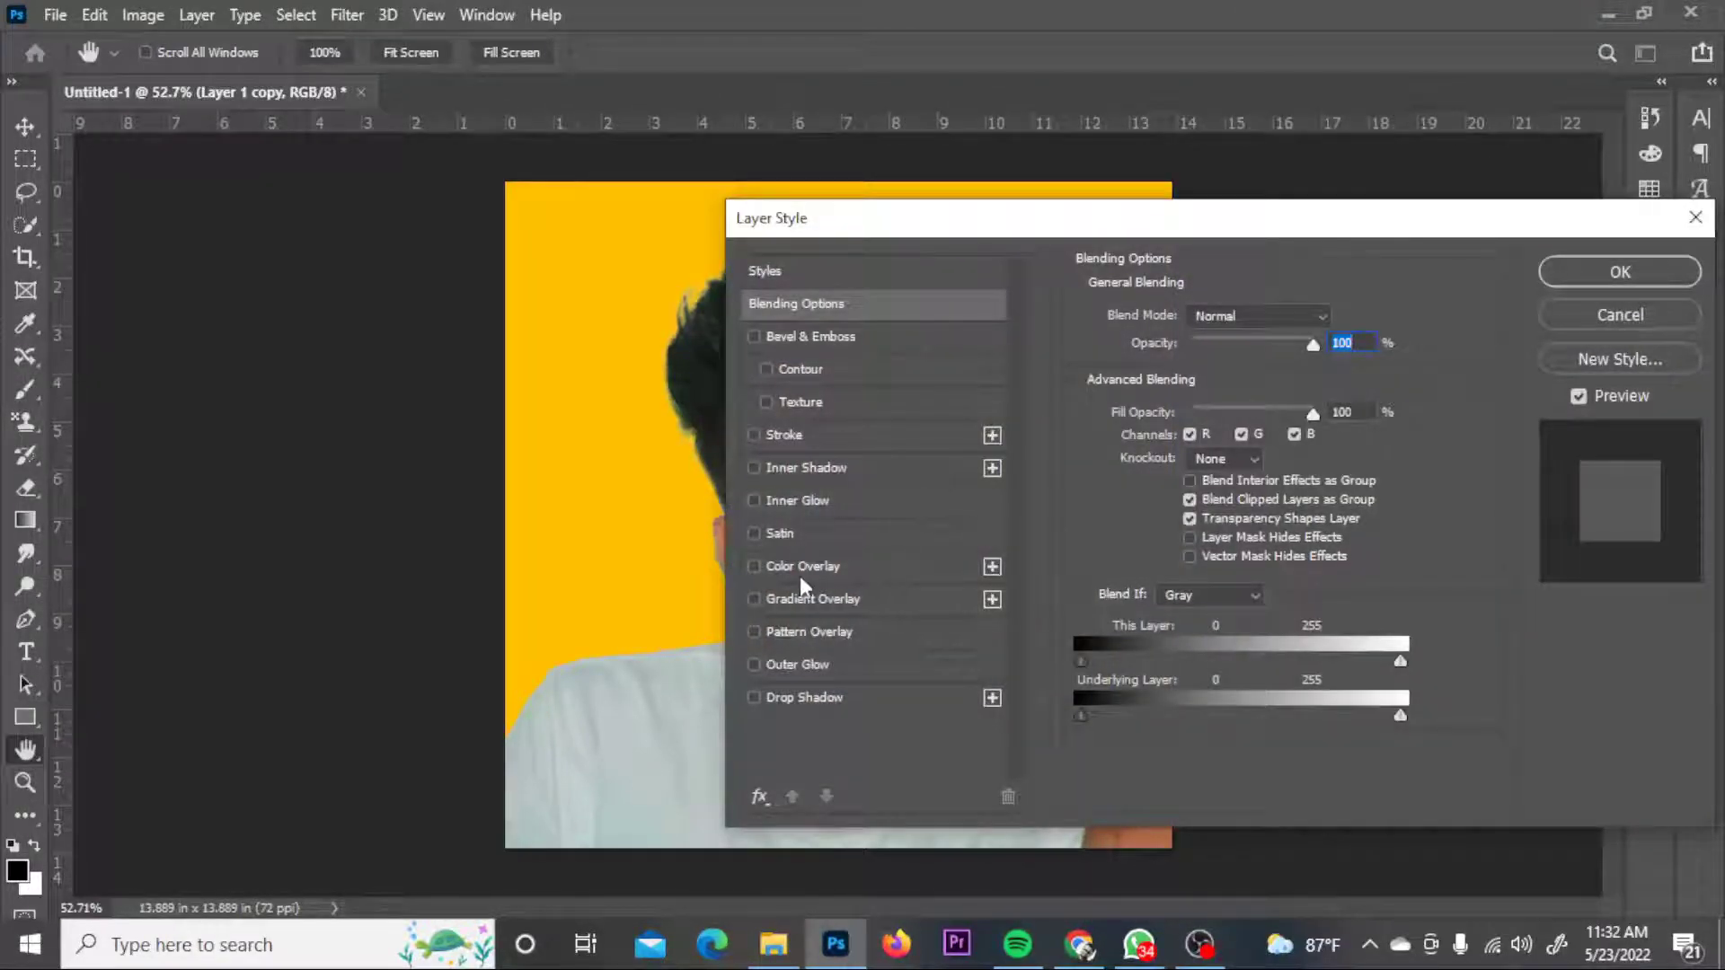
{"action": "left_click", "coordinate": [793, 568]}
{"action": "mouse_move", "coordinate": [1188, 218]}
{"action": "left_mouse_down"}
{"action": "mouse_move", "coordinate": [1098, 585]}
{"action": "mouse_move", "coordinate": [1195, 393]}
{"action": "left_mouse_up"}
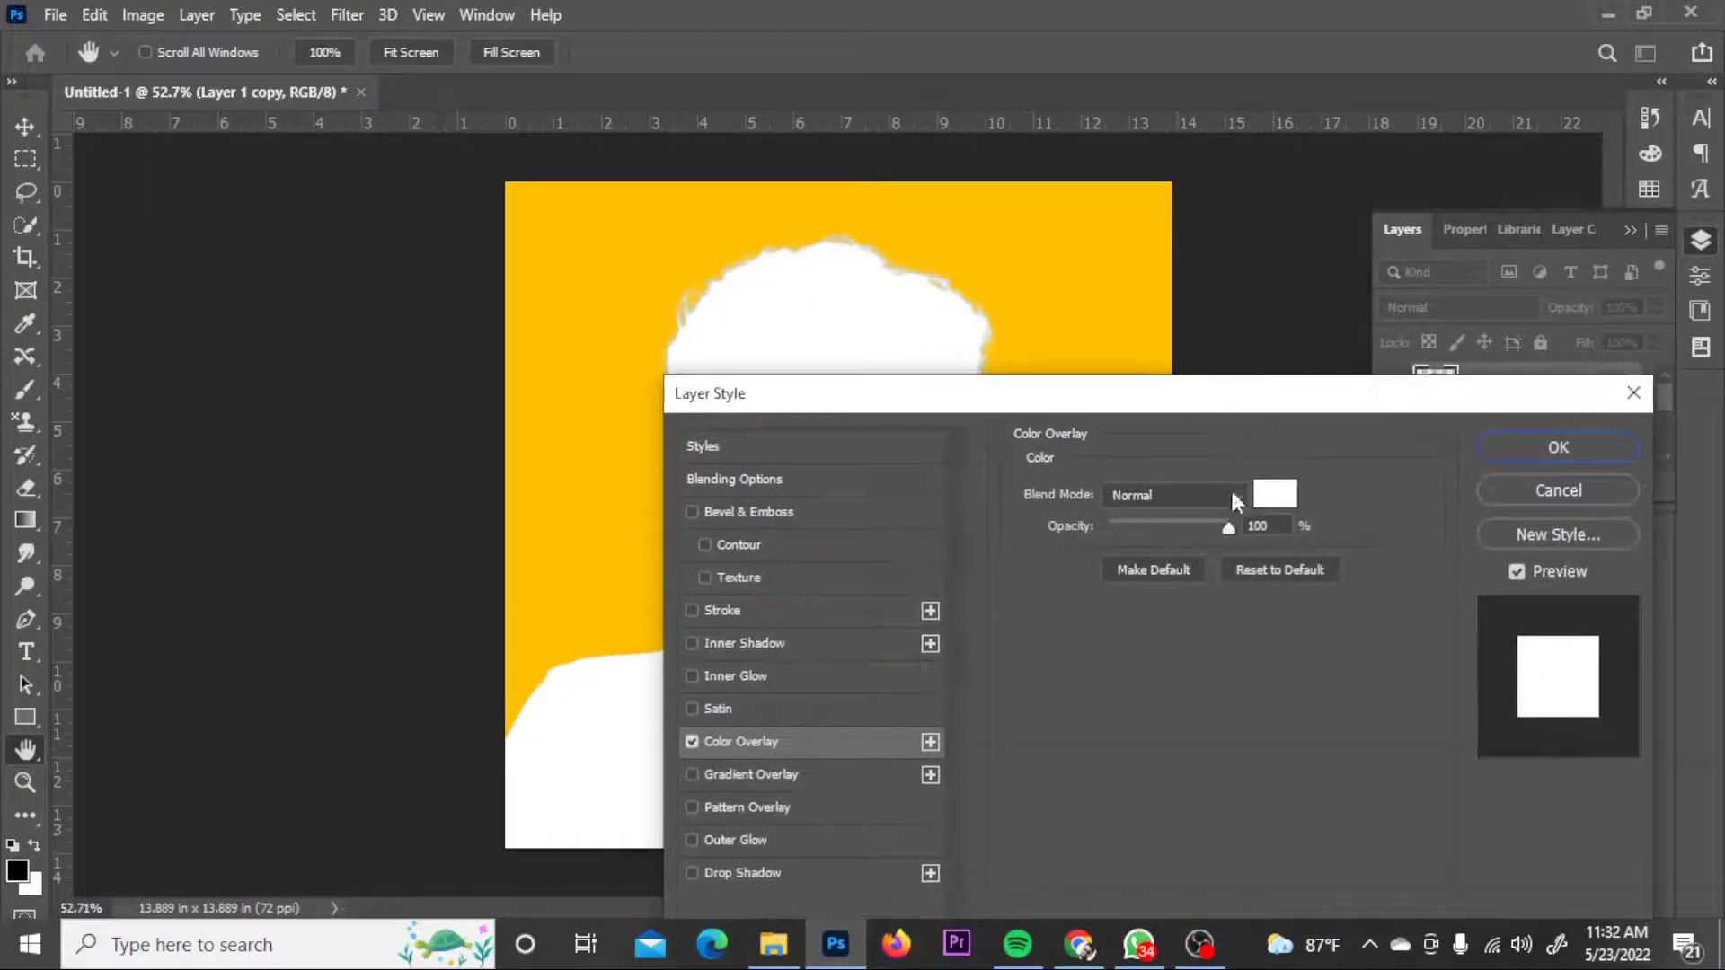
{"action": "left_click", "coordinate": [1545, 442]}
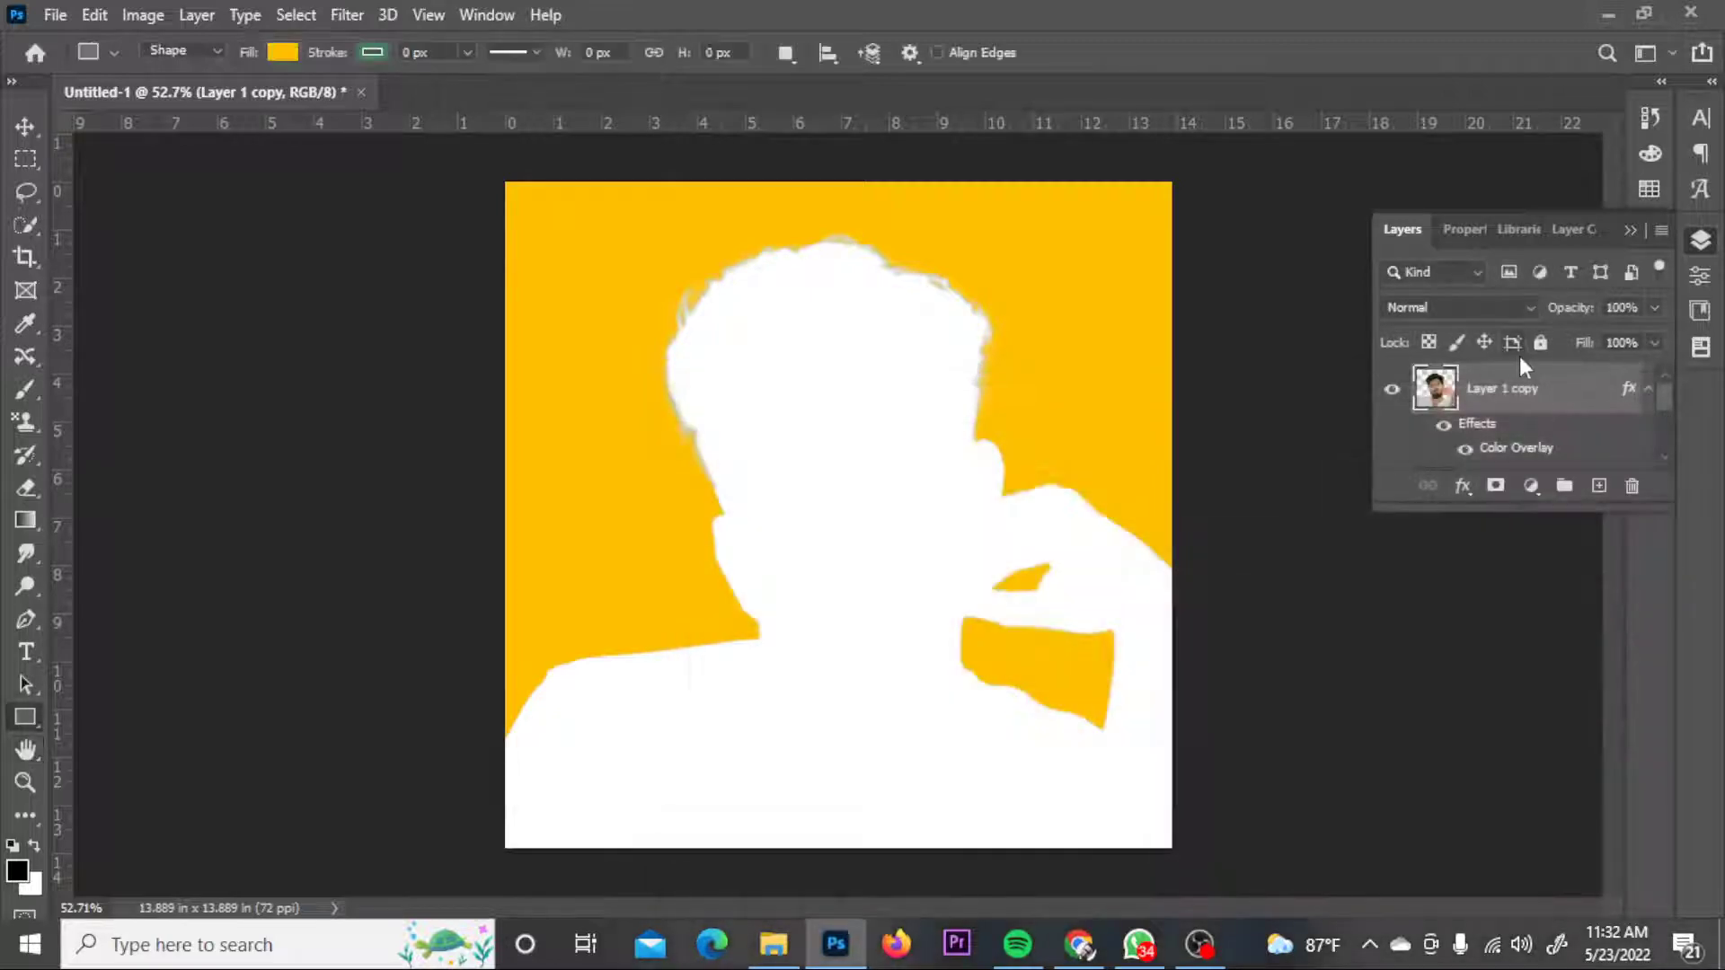
- Move the white silhouette below the portrait and scale it to about 109%
{"action": "mouse_move", "coordinate": [1551, 395]}
{"action": "left_mouse_down"}
{"action": "mouse_move", "coordinate": [1534, 445]}
{"action": "mouse_move", "coordinate": [1533, 408]}
{"action": "left_mouse_up"}
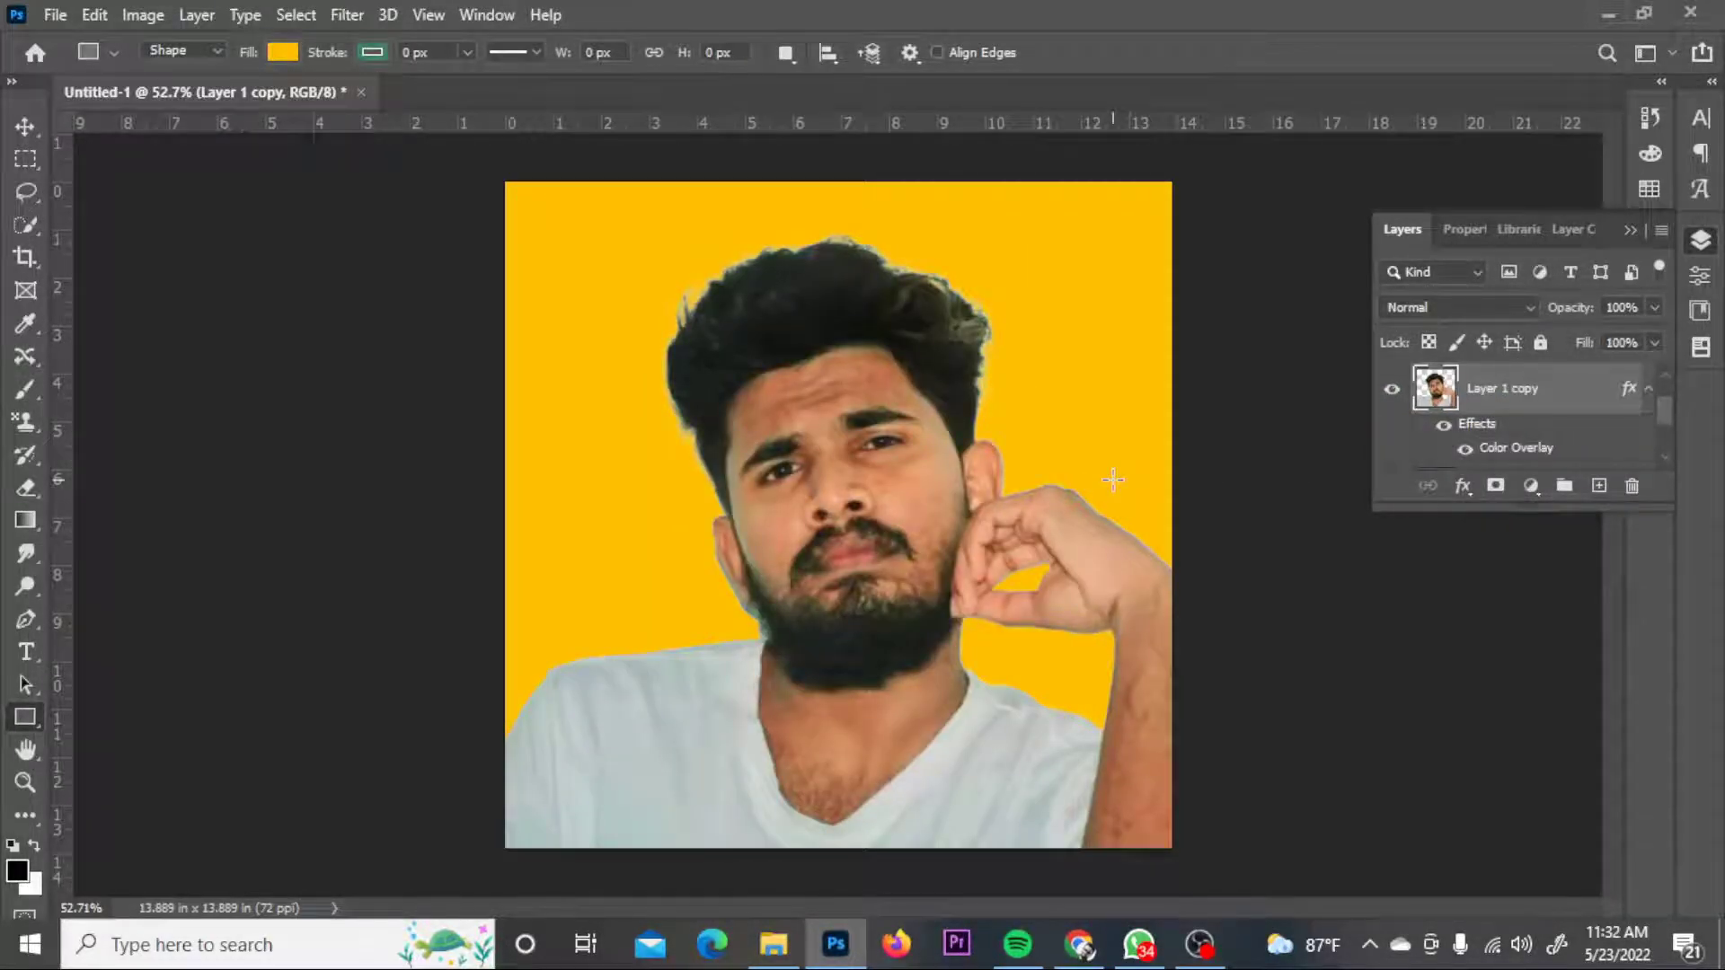
{"action": "key", "text": "ctrl+t"}
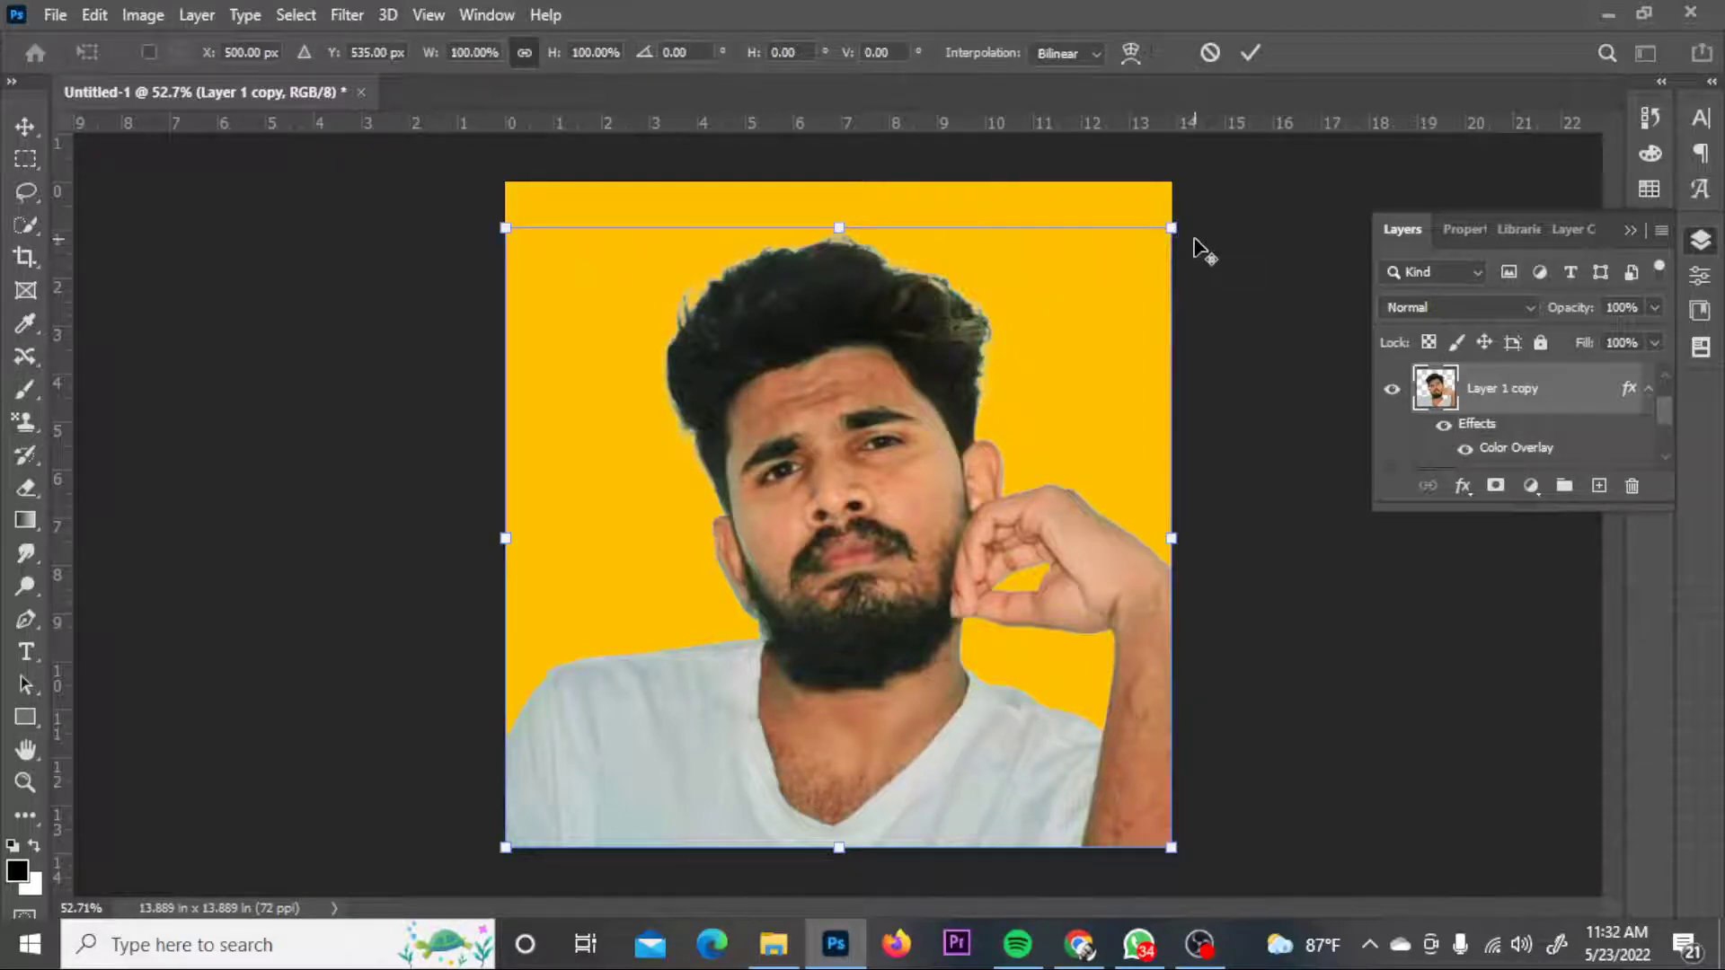
{"action": "left_click_drag", "start_coordinate": [1179, 223], "coordinate": [1201, 206]}
{"action": "left_click_drag", "start_coordinate": [858, 421], "coordinate": [856, 411]}
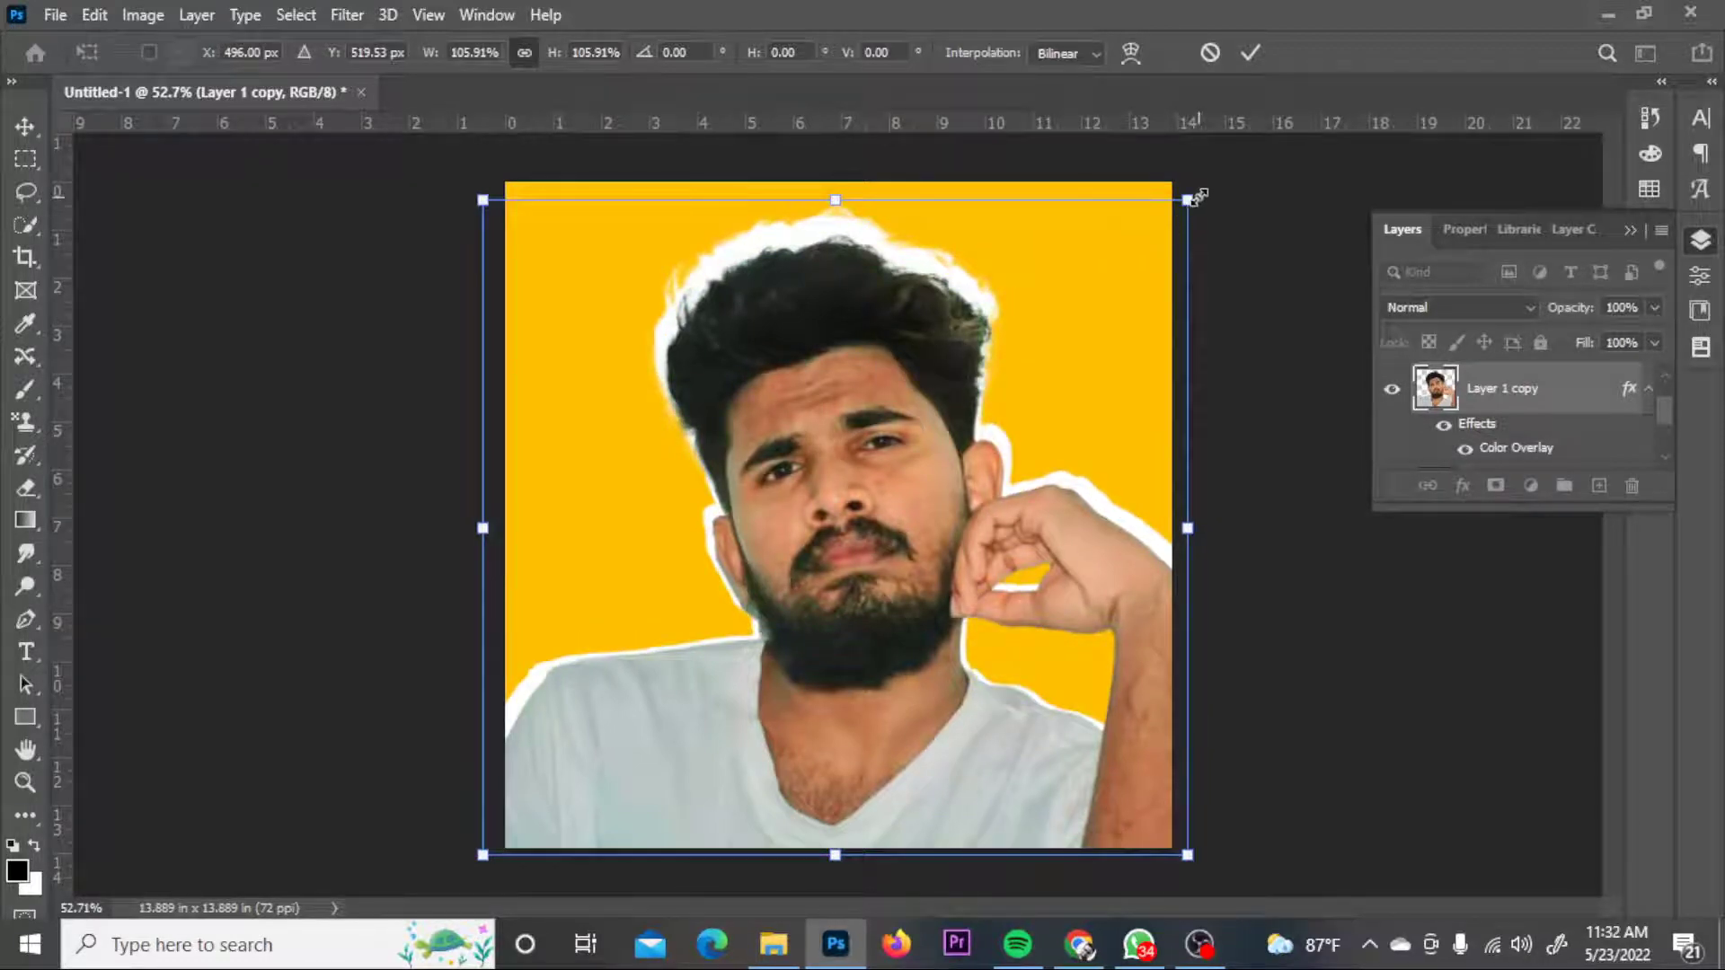
{"action": "left_click_drag", "start_coordinate": [1196, 196], "coordinate": [1203, 184]}
{"action": "left_click_drag", "start_coordinate": [1042, 306], "coordinate": [1063, 298]}
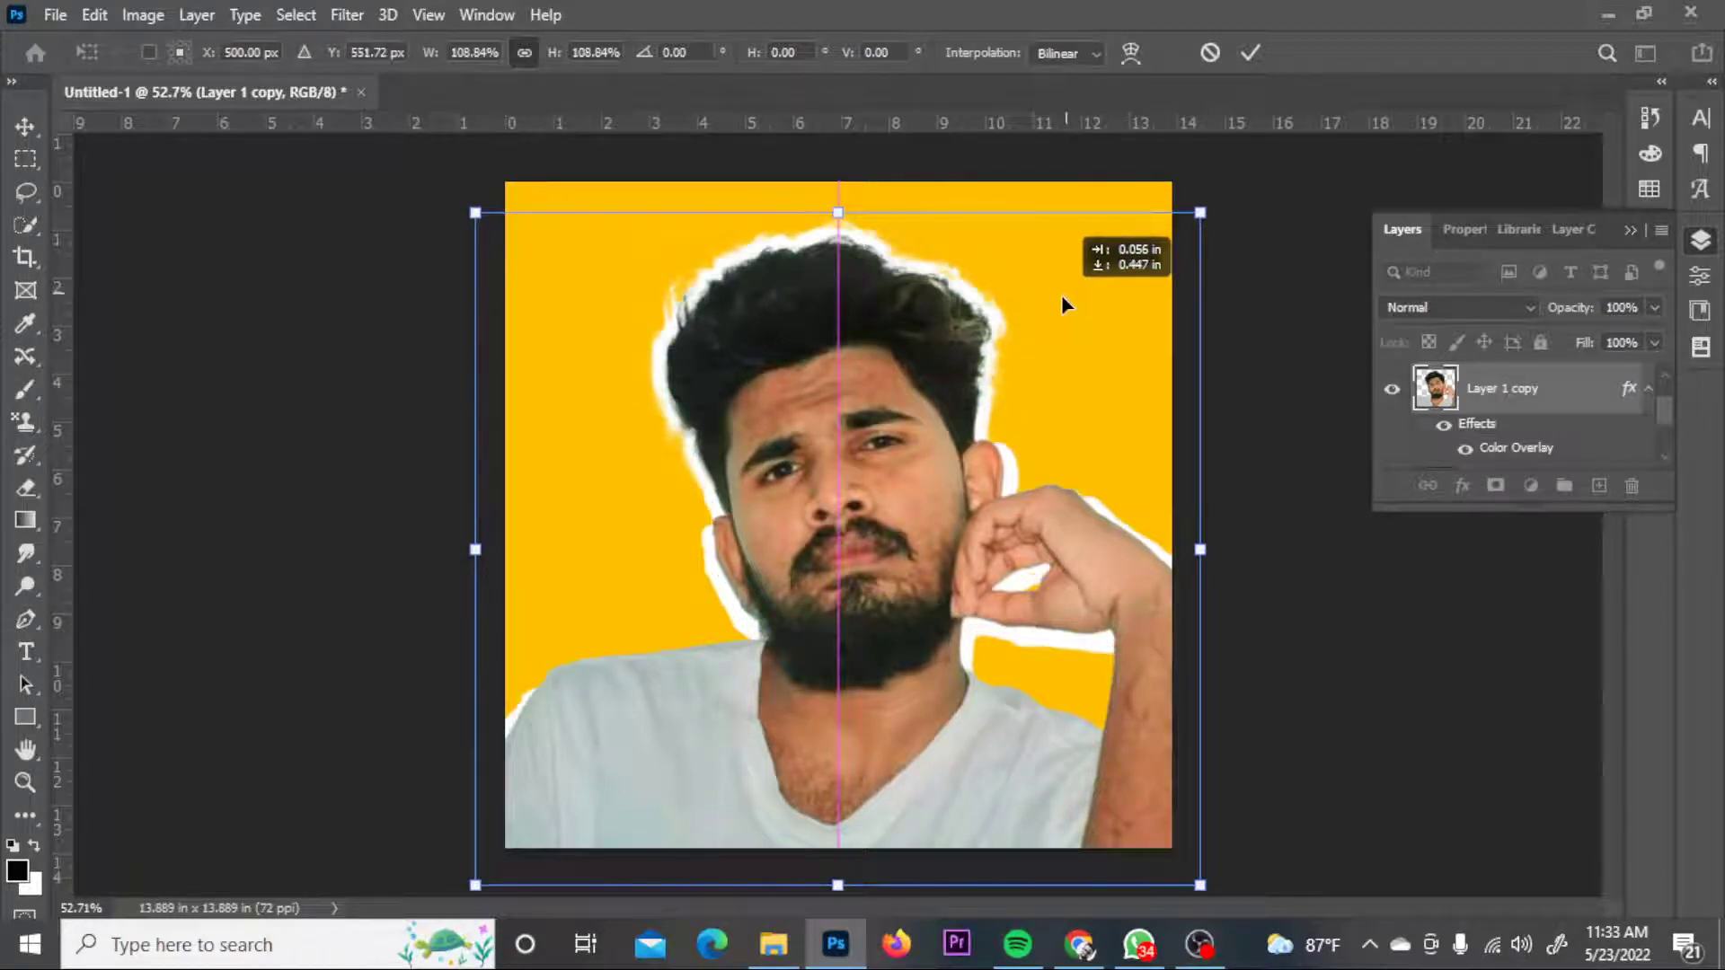
- Nudge the enlarged silhouette to rim the figure, apply the transform, and duplicate it
{"action": "left_click_drag", "start_coordinate": [1060, 488], "coordinate": [1083, 474]}
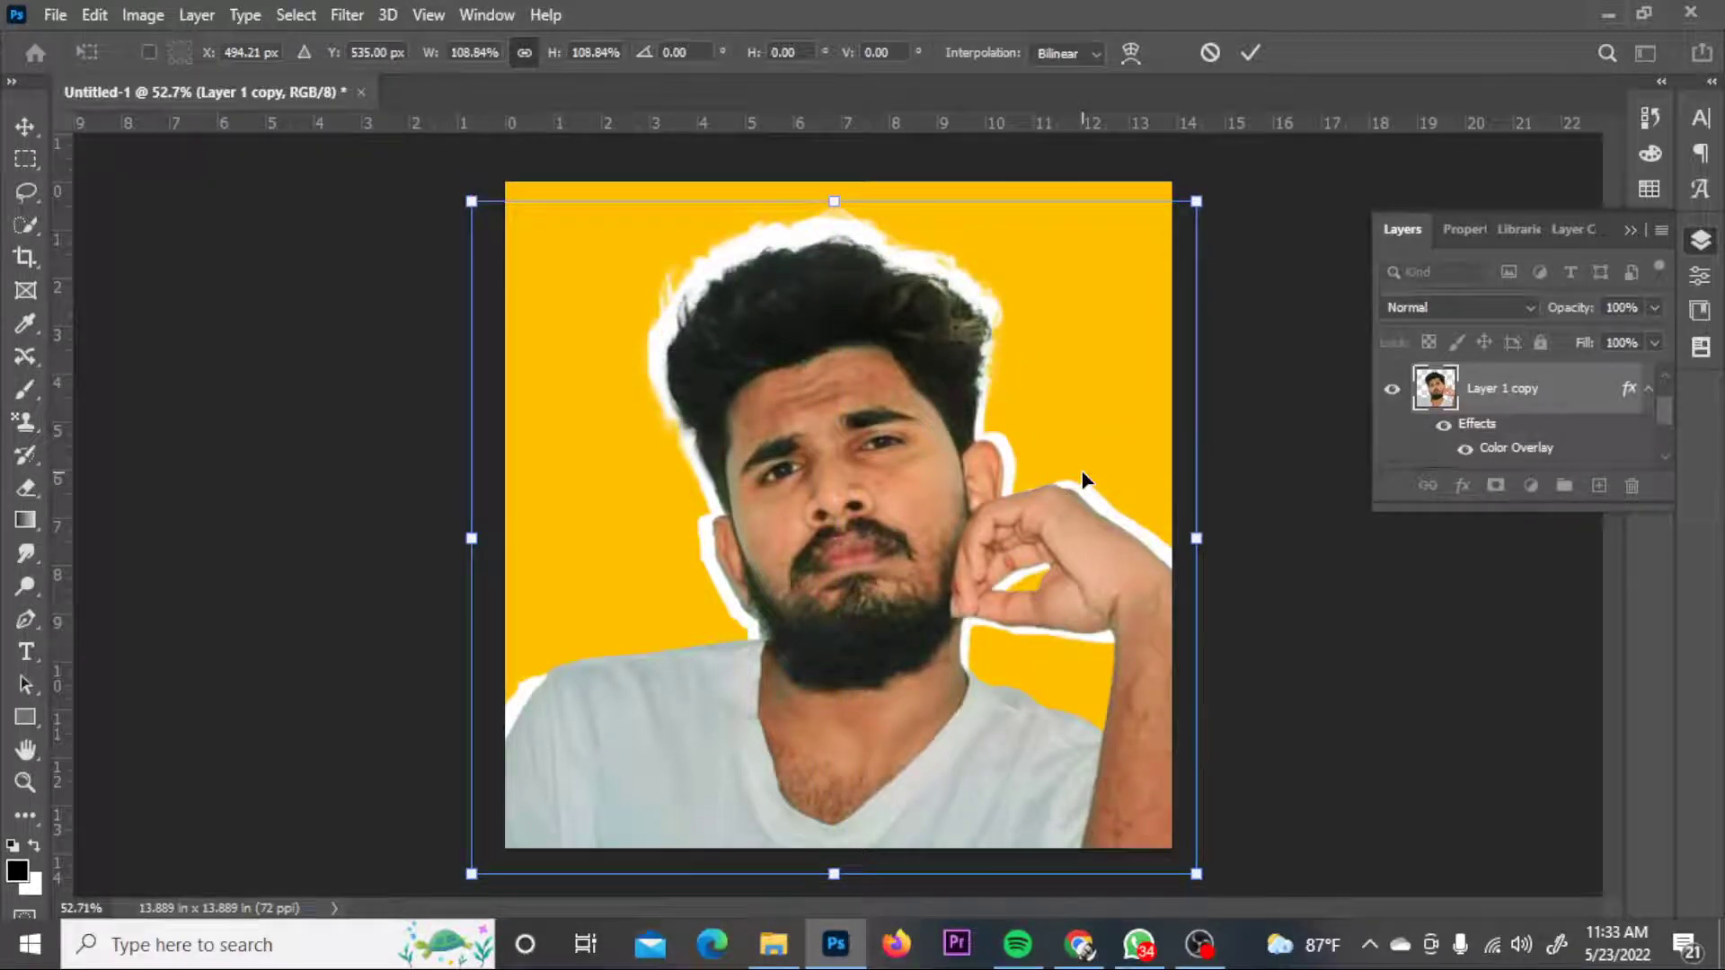
{"action": "key", "text": "Right"}
{"action": "key", "text": "Right"}
{"action": "key", "text": "Right"}
{"action": "key", "text": "Down"}
{"action": "key", "text": "Down"}
{"action": "key", "text": "Down"}
{"action": "key", "text": "Down"}
{"action": "key", "text": "Down"}
{"action": "key", "text": "Down"}
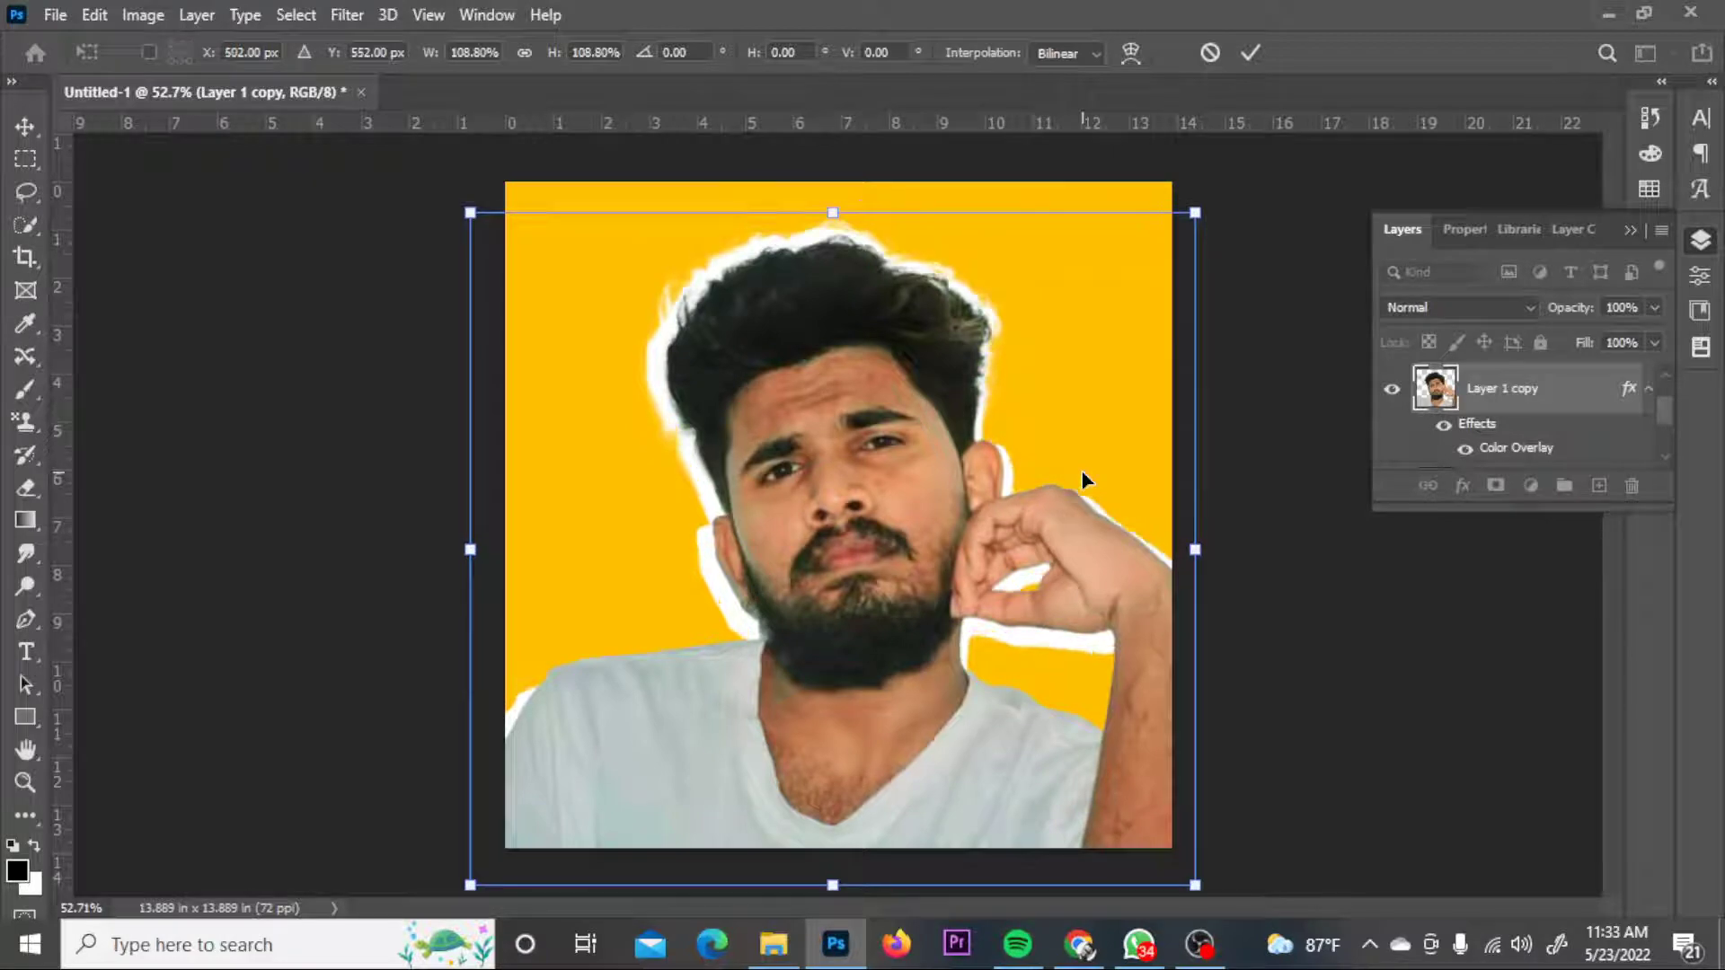
{"action": "key", "text": "Right"}
{"action": "key", "text": "Right"}
{"action": "key", "text": "Right"}
{"action": "key", "text": "Left"}
{"action": "key", "text": "Down"}
{"action": "key", "text": "Up"}
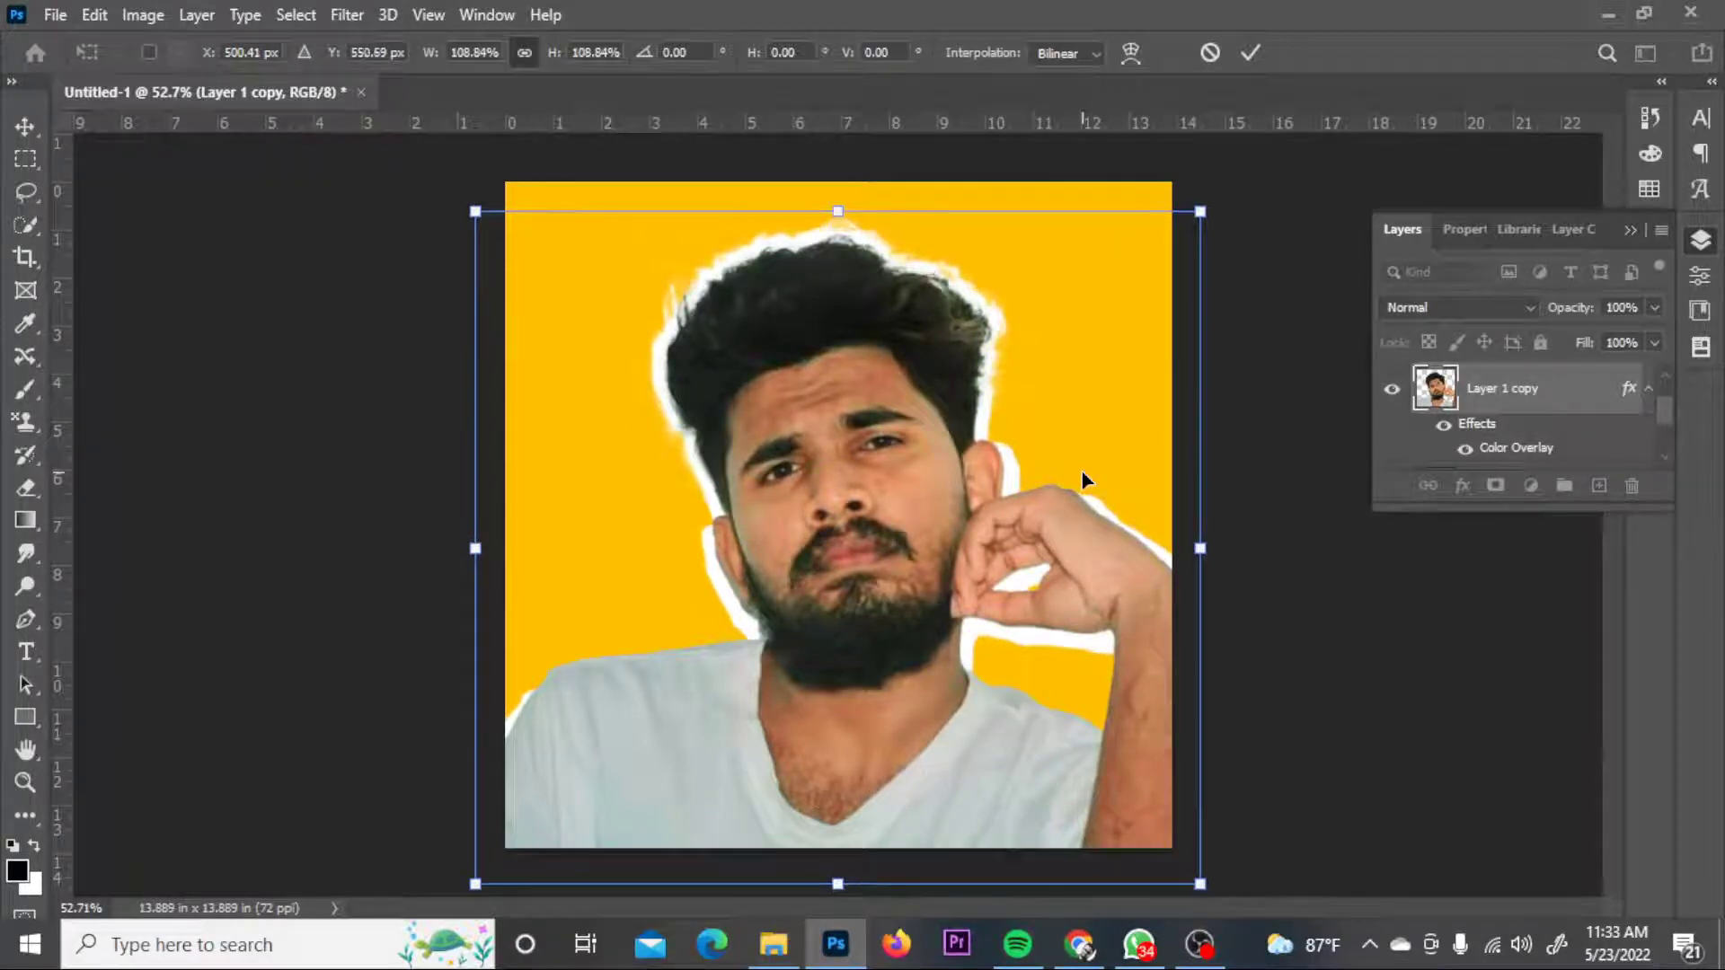
{"action": "key", "text": "Left"}
{"action": "key", "text": "Return"}
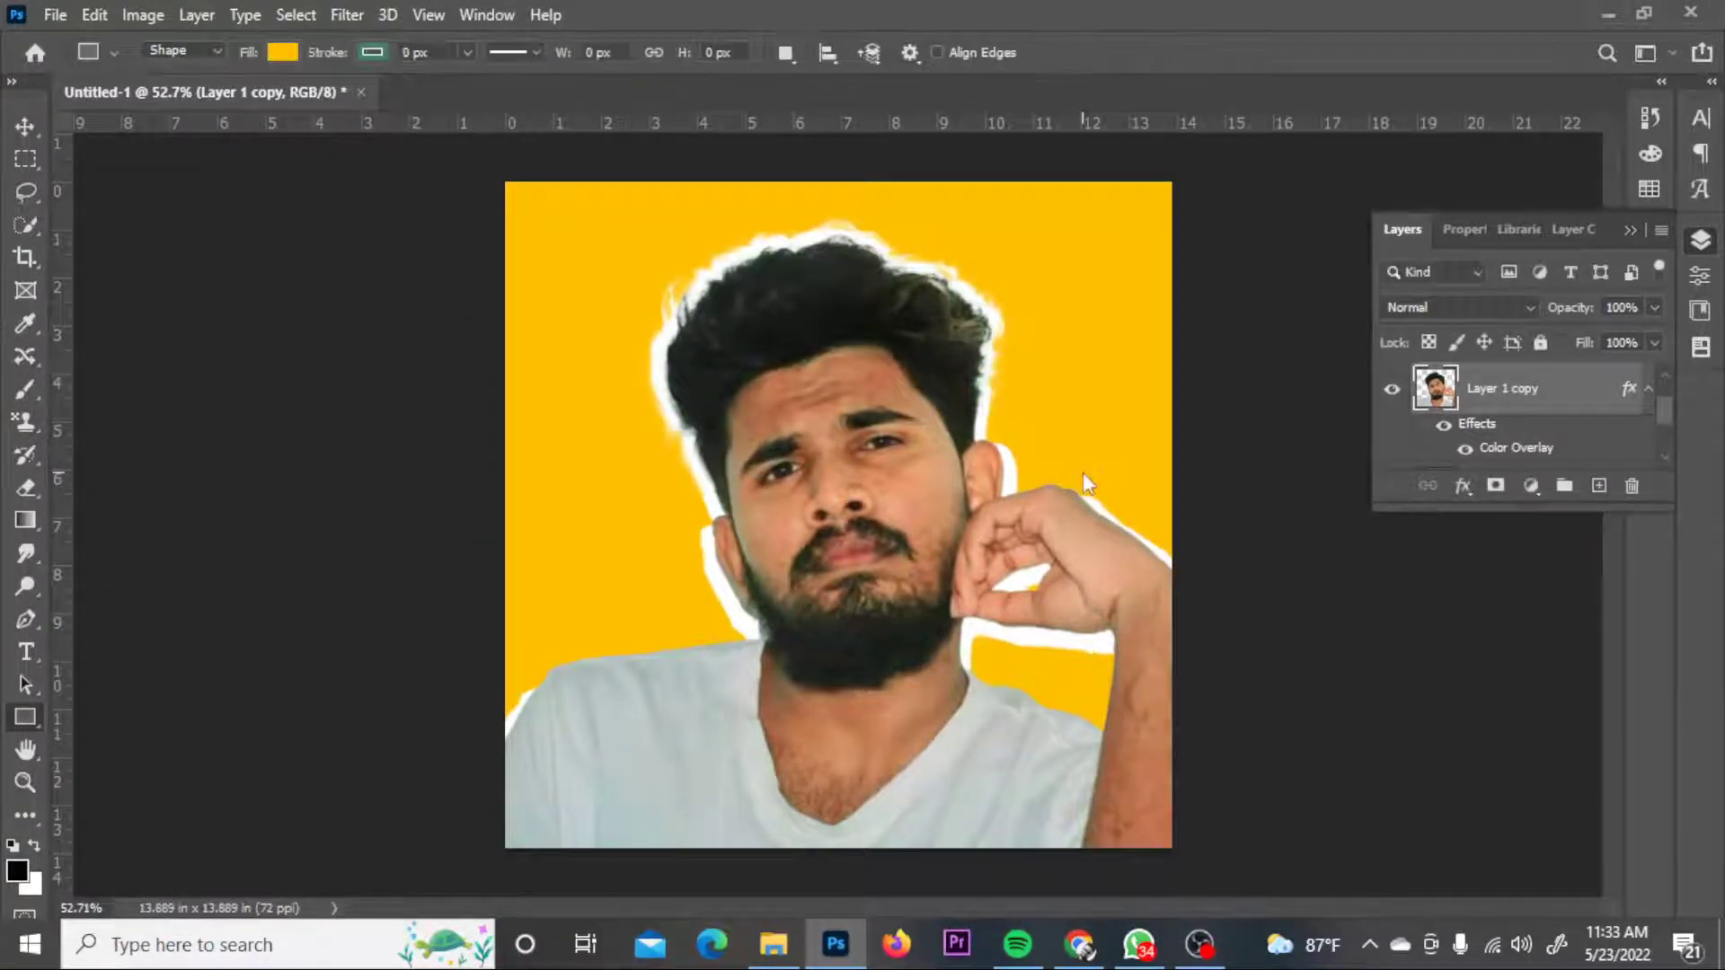
{"action": "key", "text": "ctrl+j"}
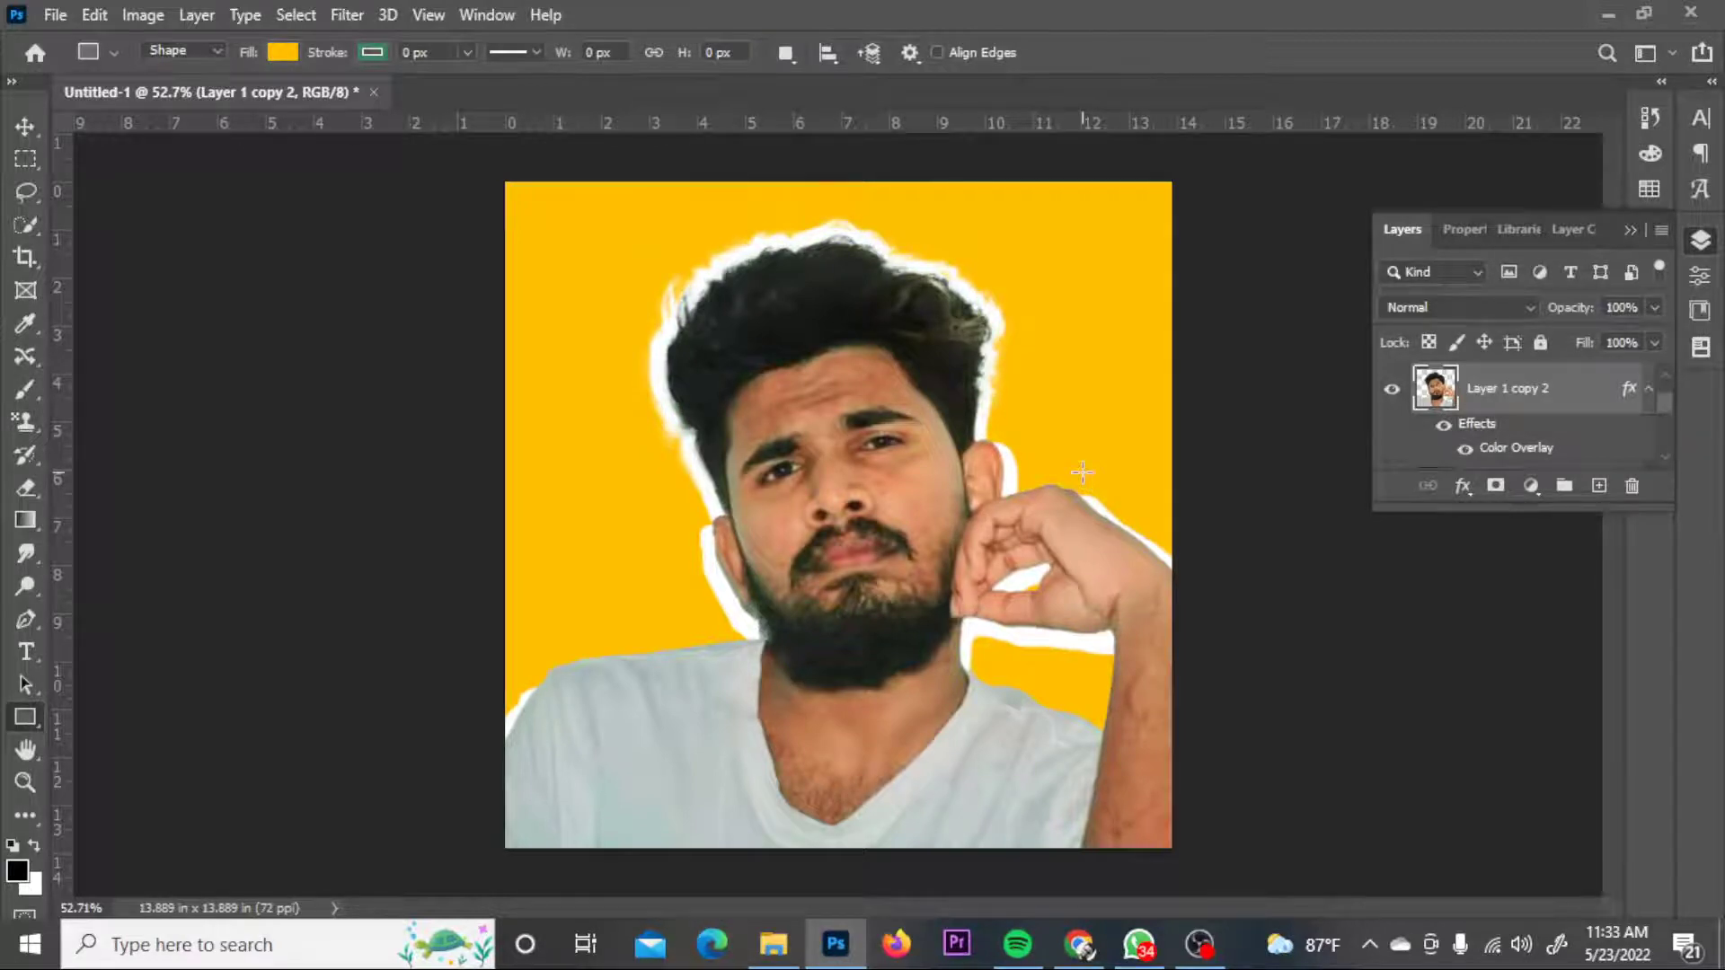
- Offset the duplicate white outline up and right, then shrink the eraser
{"action": "key", "text": "v"}
{"action": "left_click_drag", "start_coordinate": [916, 633], "coordinate": [933, 611]}
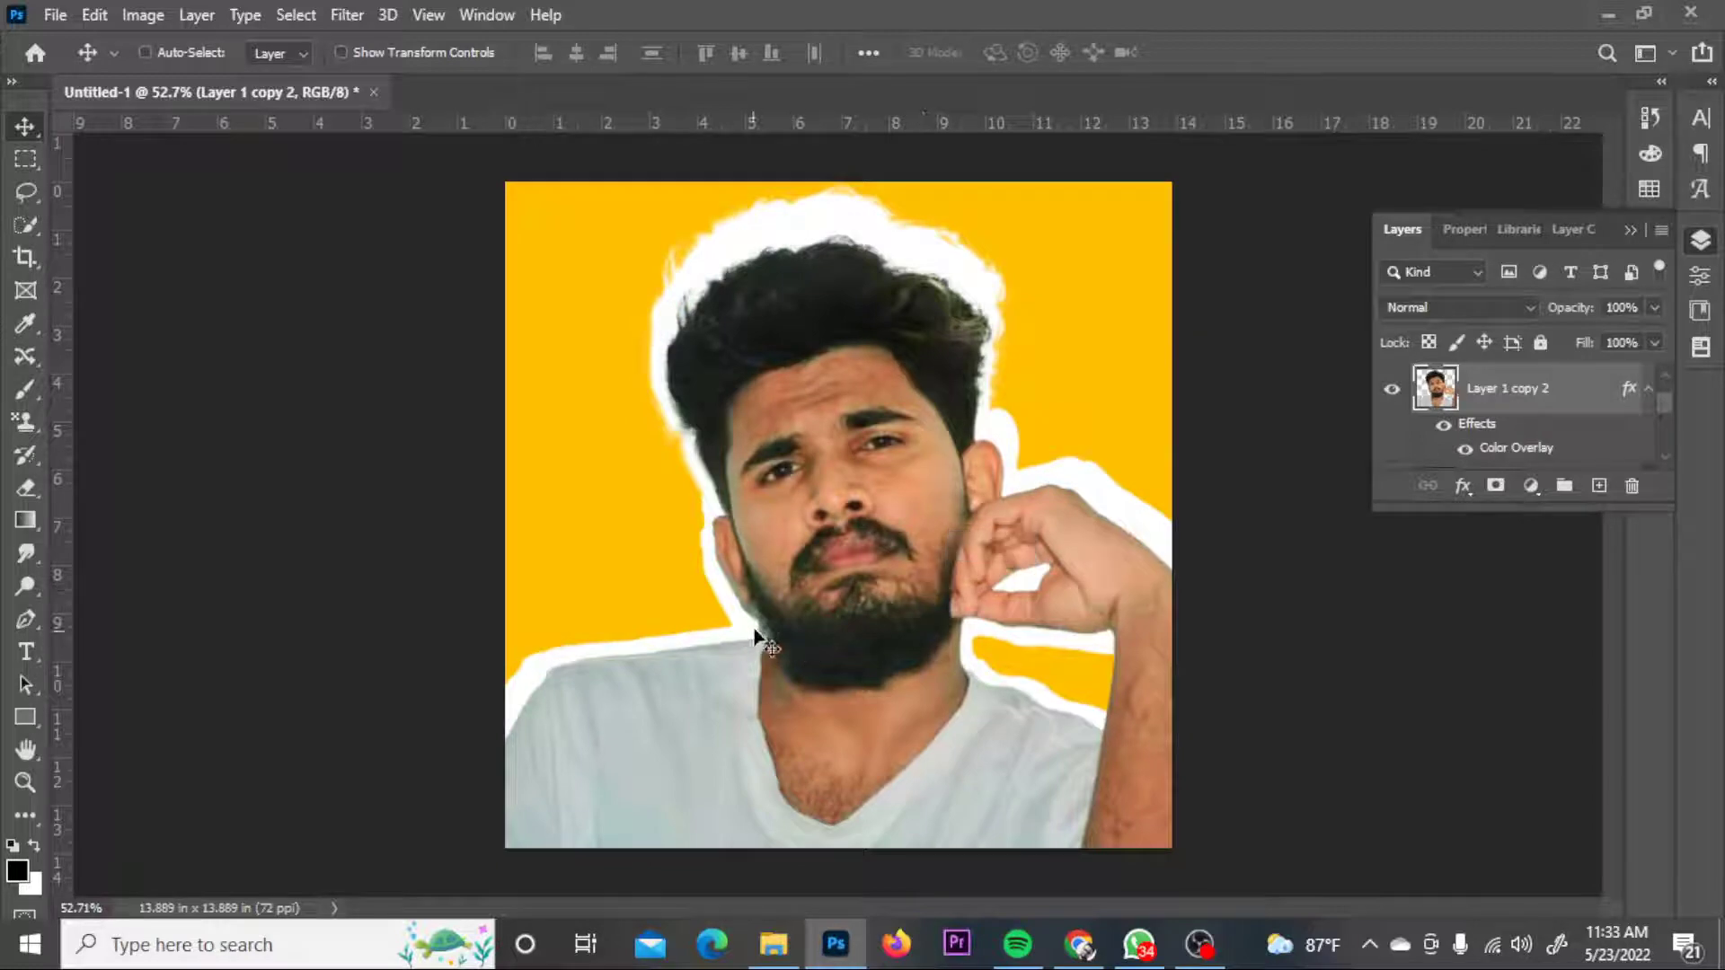
{"action": "left_click", "coordinate": [25, 486]}
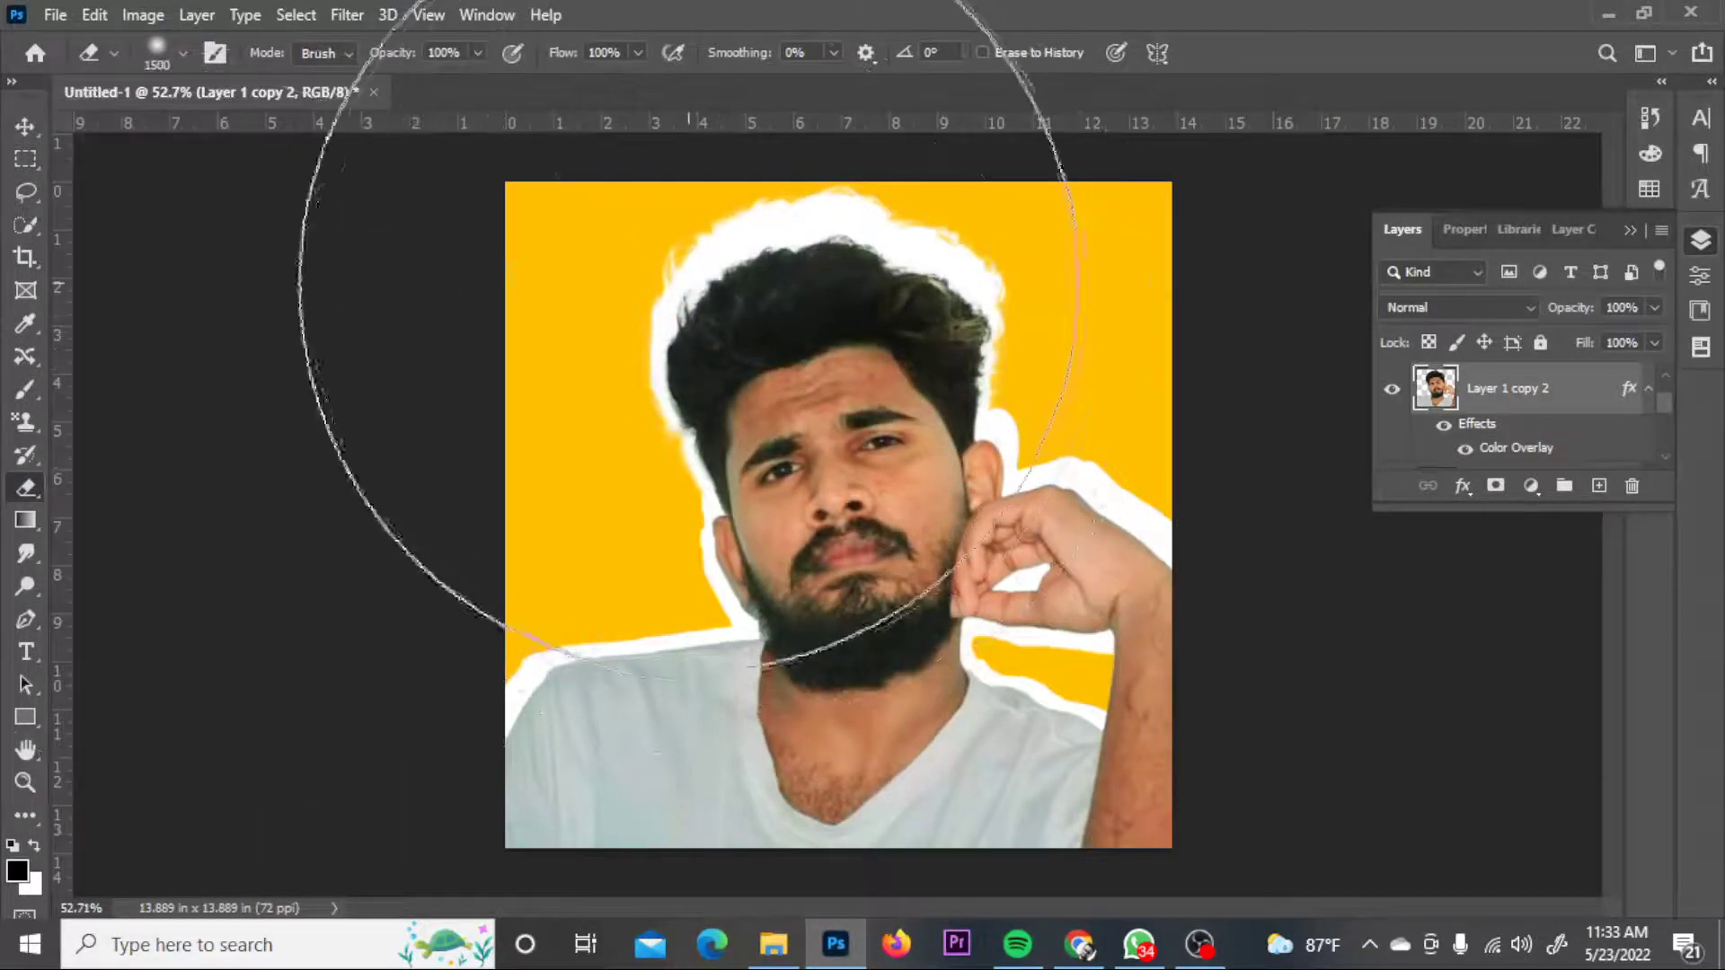
{"action": "key", "text": "bracketleft"}
{"action": "key", "text": "bracketleft"}
{"action": "key", "text": "bracketleft"}
{"action": "key", "text": "bracketleft"}
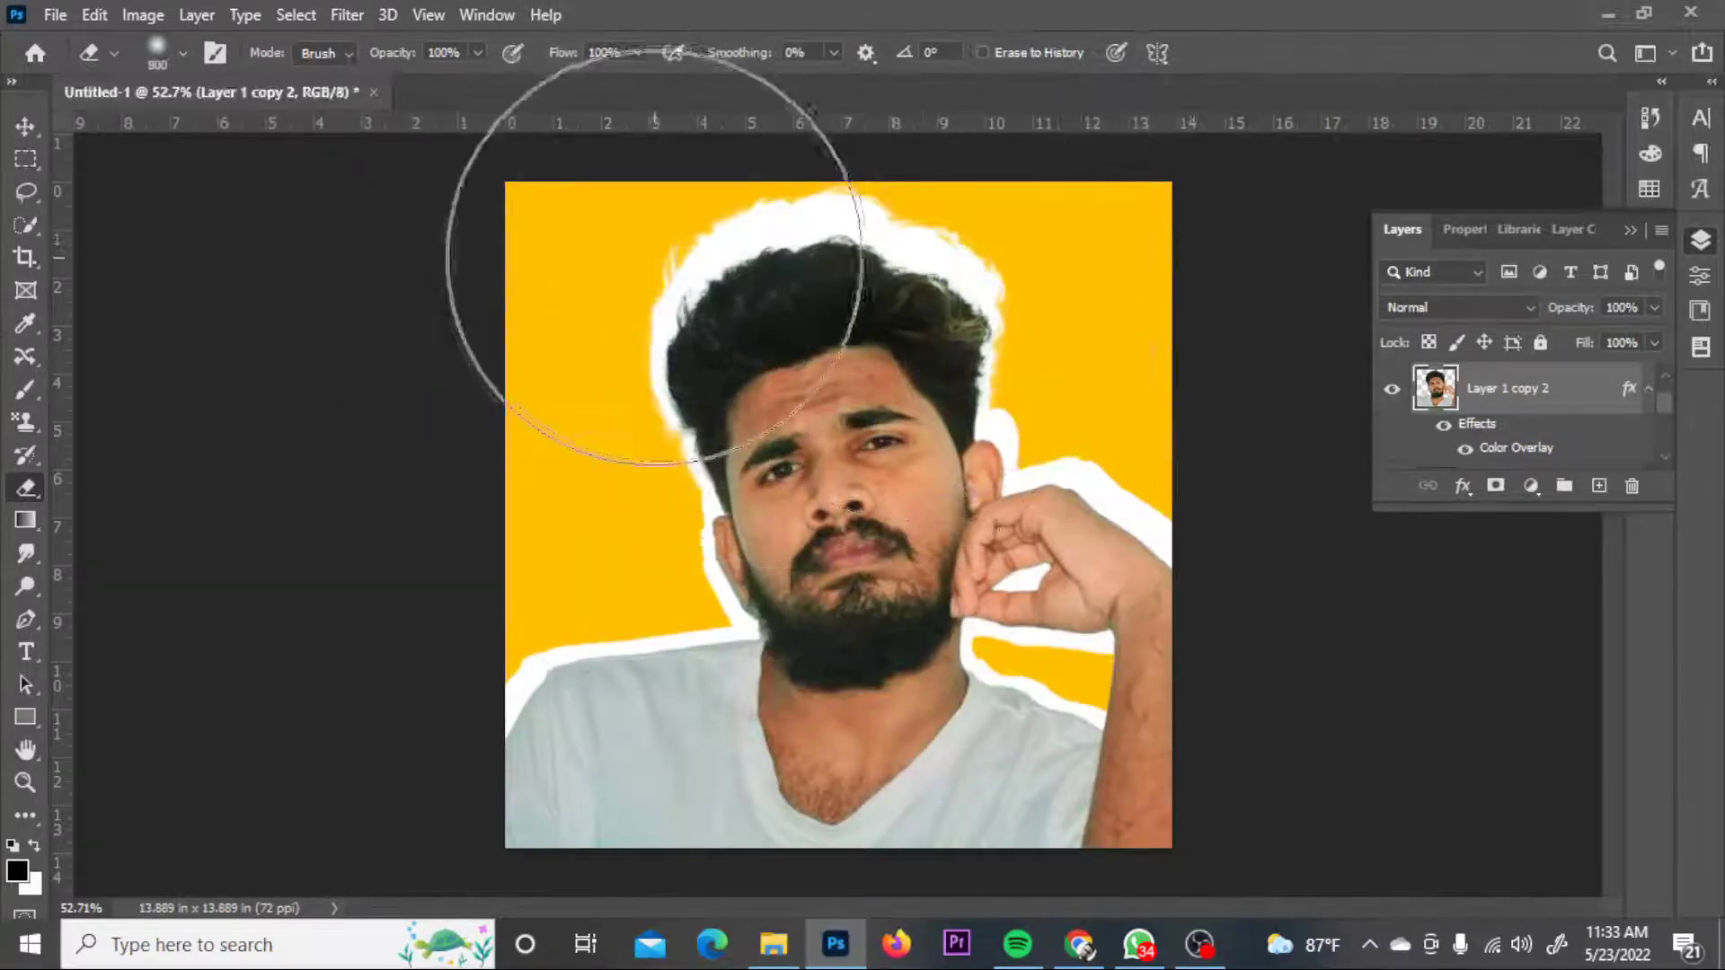
- Erase the excess white outline above the hair and near the ear and hand
{"action": "left_click_drag", "start_coordinate": [674, 231], "coordinate": [944, 58]}
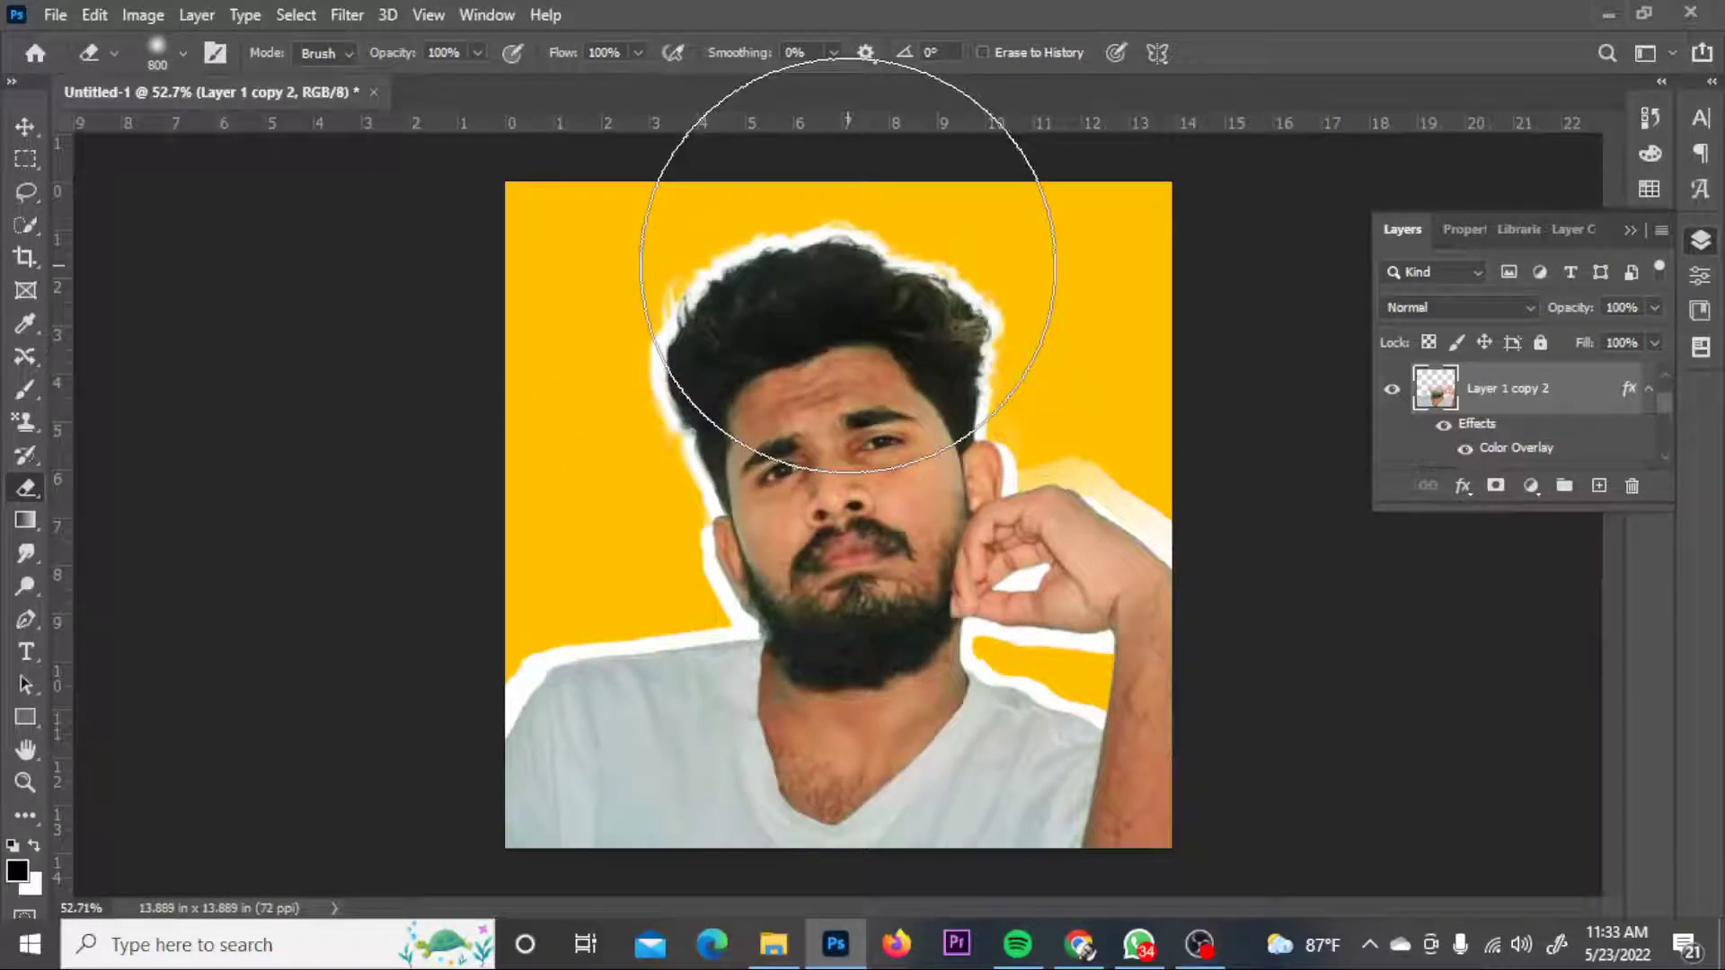
{"action": "key", "text": "v"}
{"action": "key", "text": "e"}
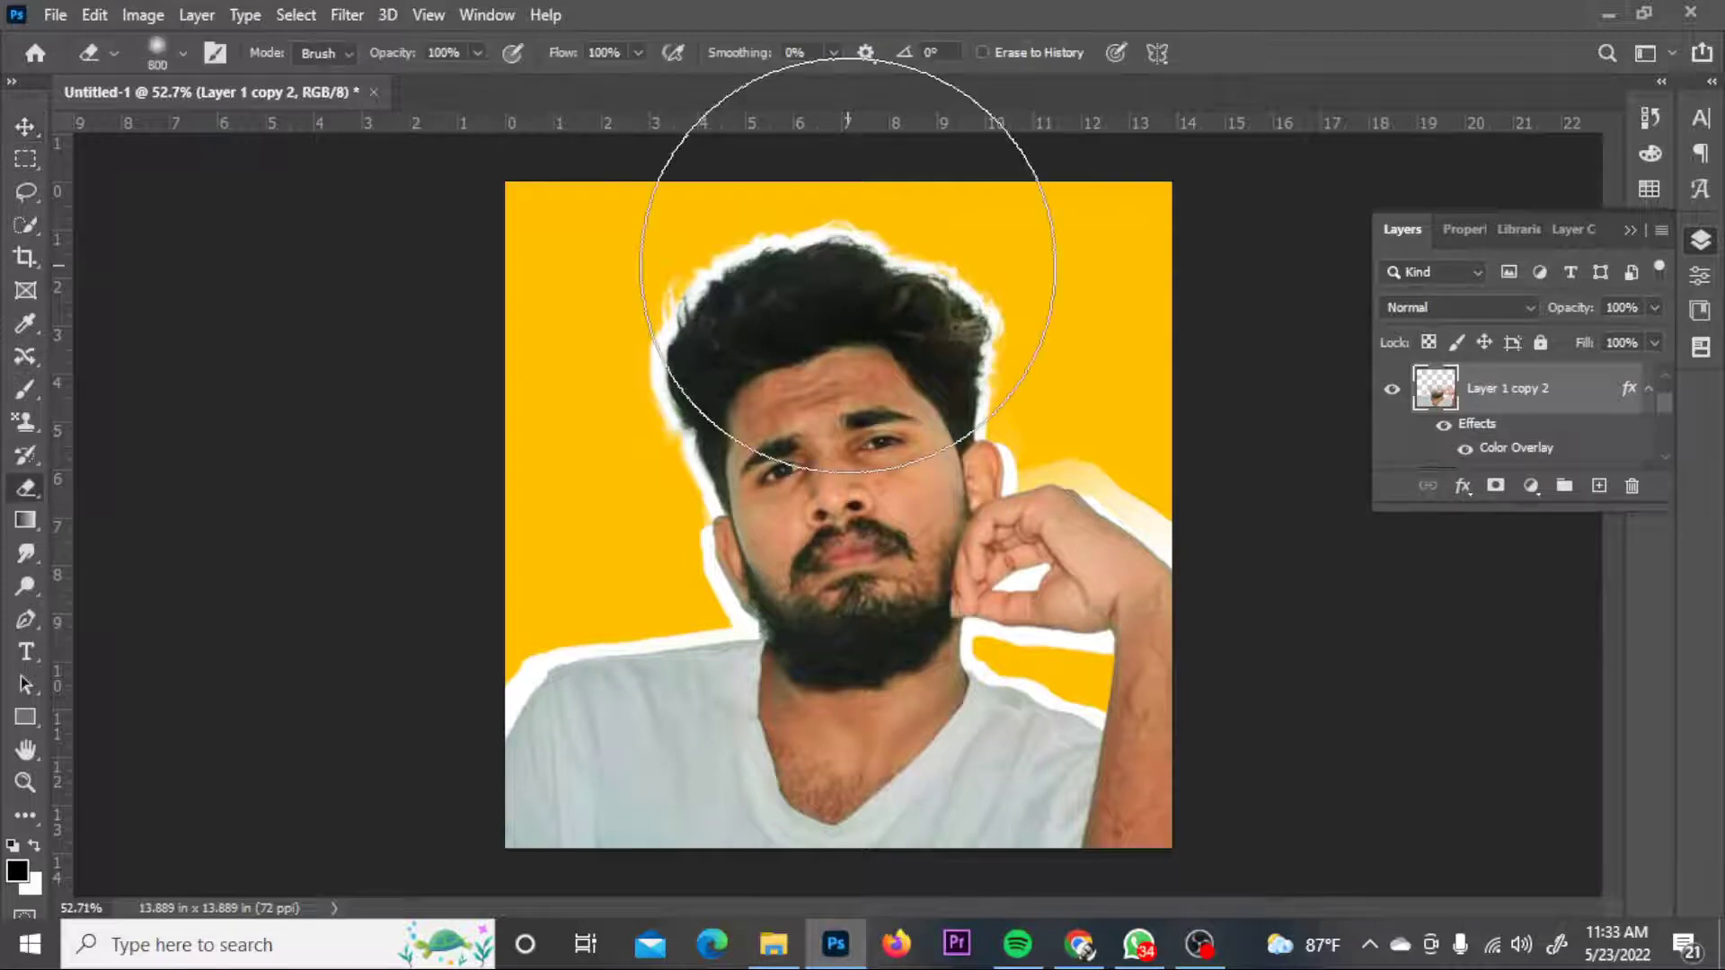
{"action": "left_click_drag", "start_coordinate": [1159, 346], "coordinate": [1132, 144]}
{"action": "key", "text": "v"}
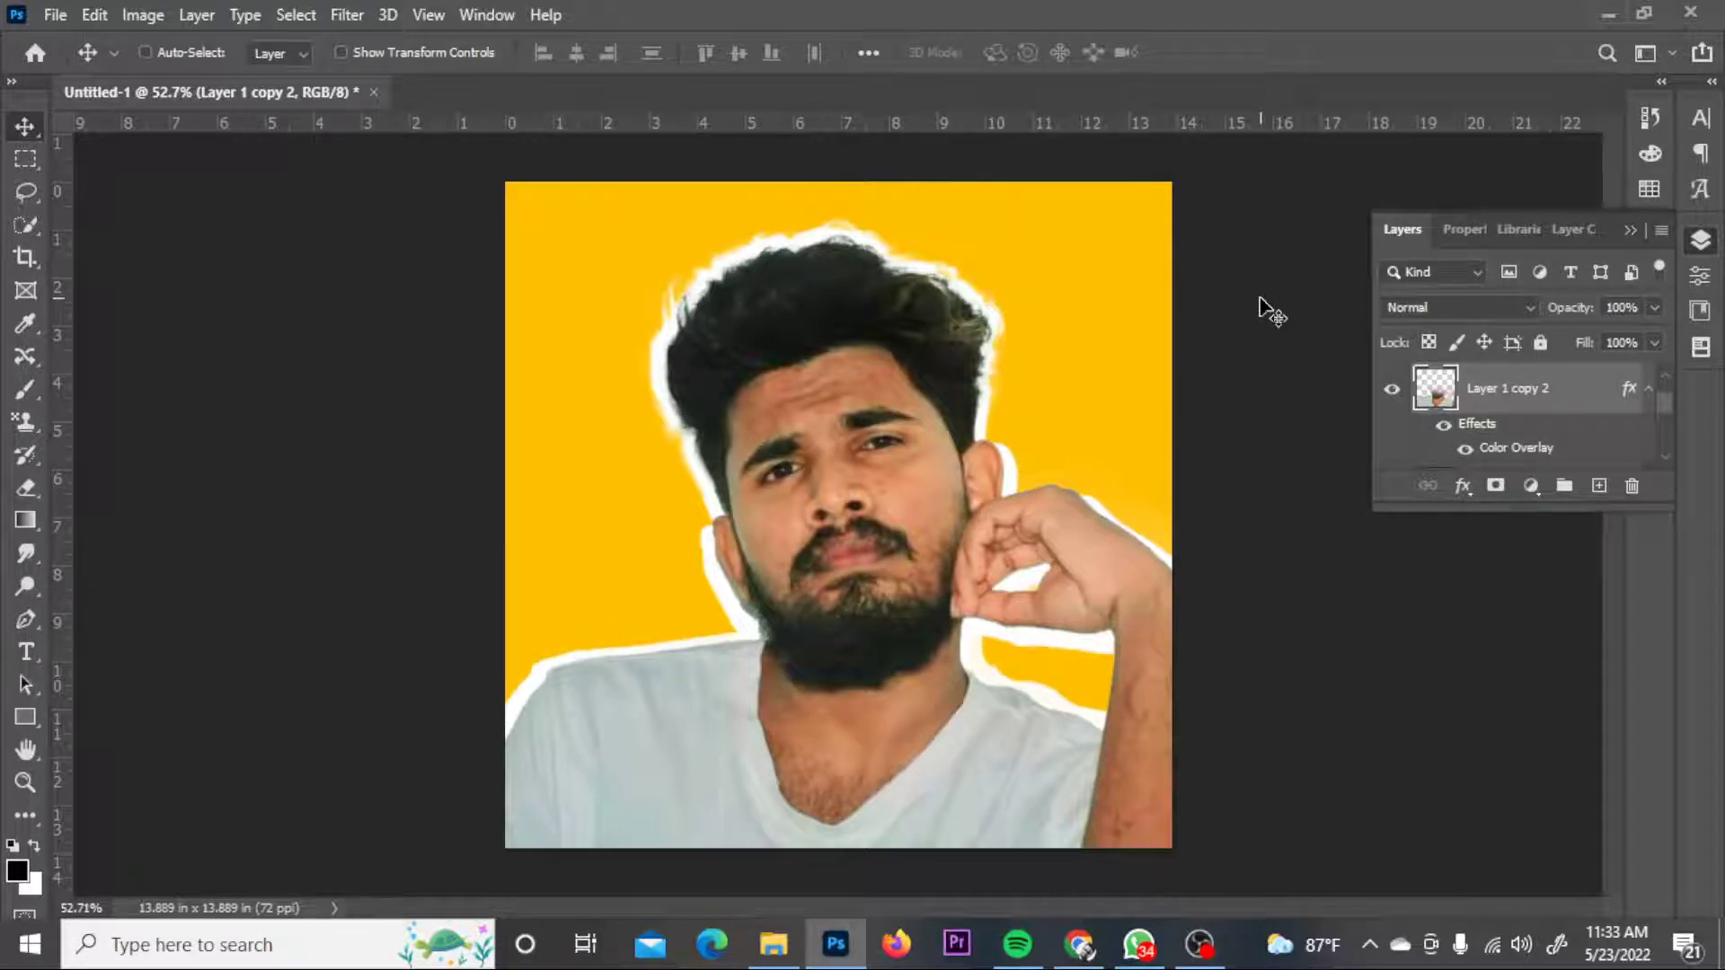
- Scale the main white outline layer, Layer 1 copy, down to about 98%
{"action": "scroll", "coordinate": [808, 404], "scroll_direction": "up", "scroll_amount": 2}
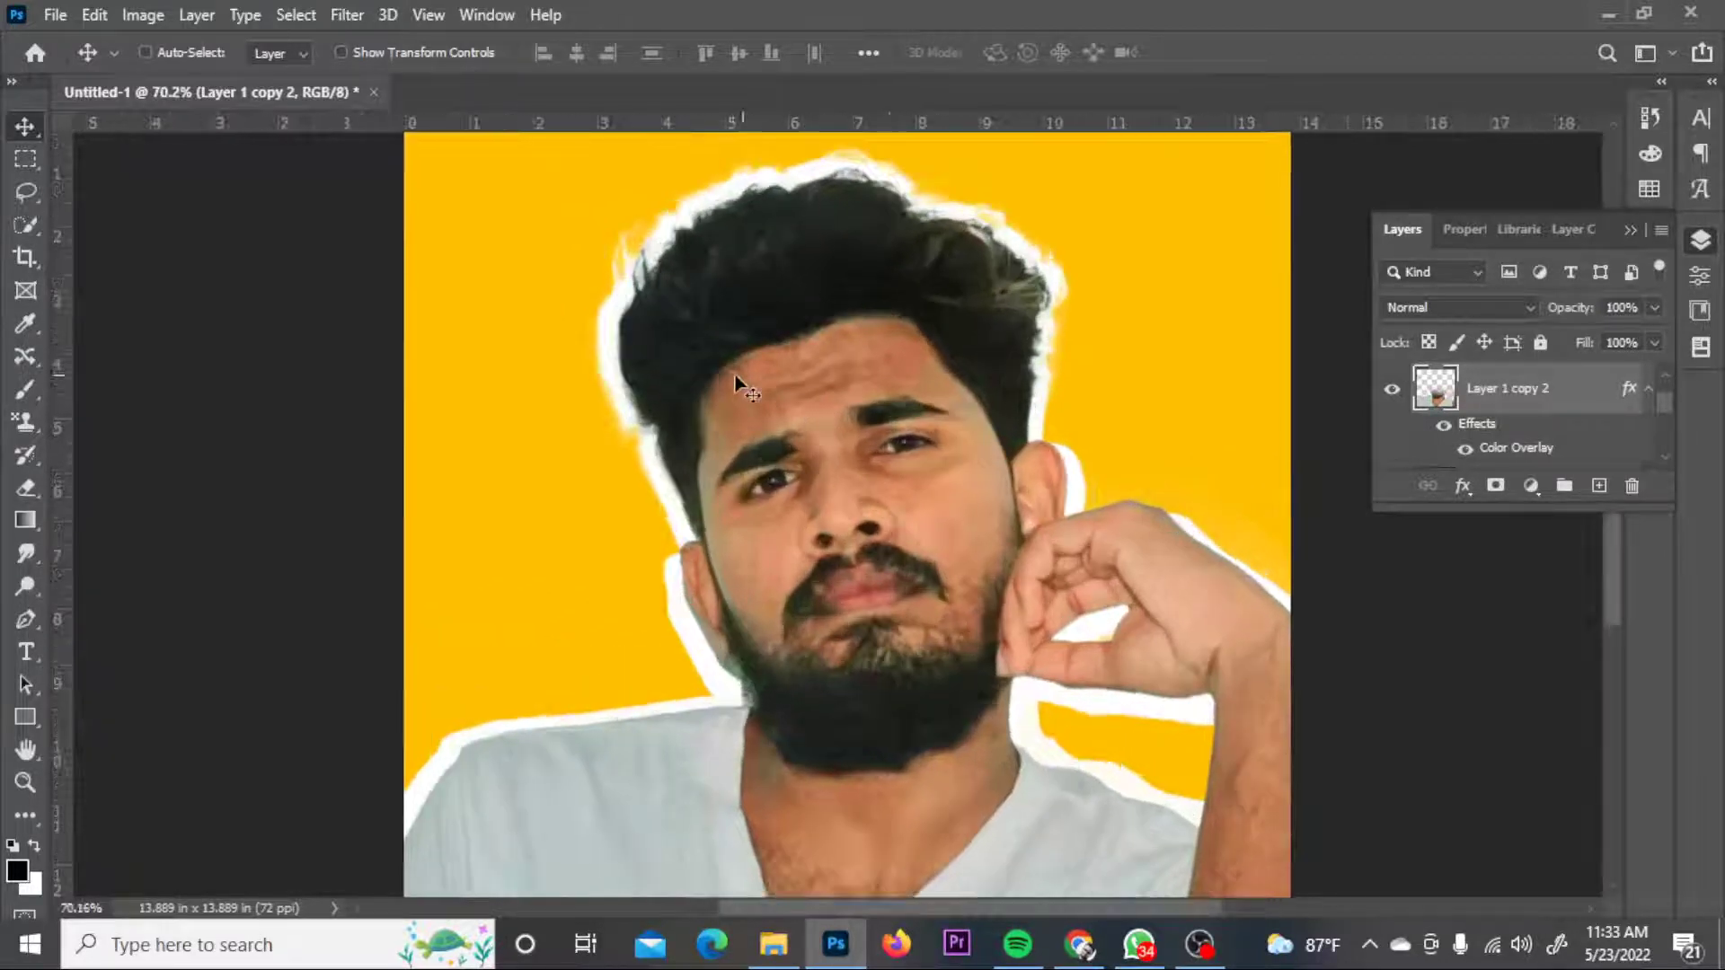
{"action": "left_click", "coordinate": [611, 333], "text": "ctrl"}
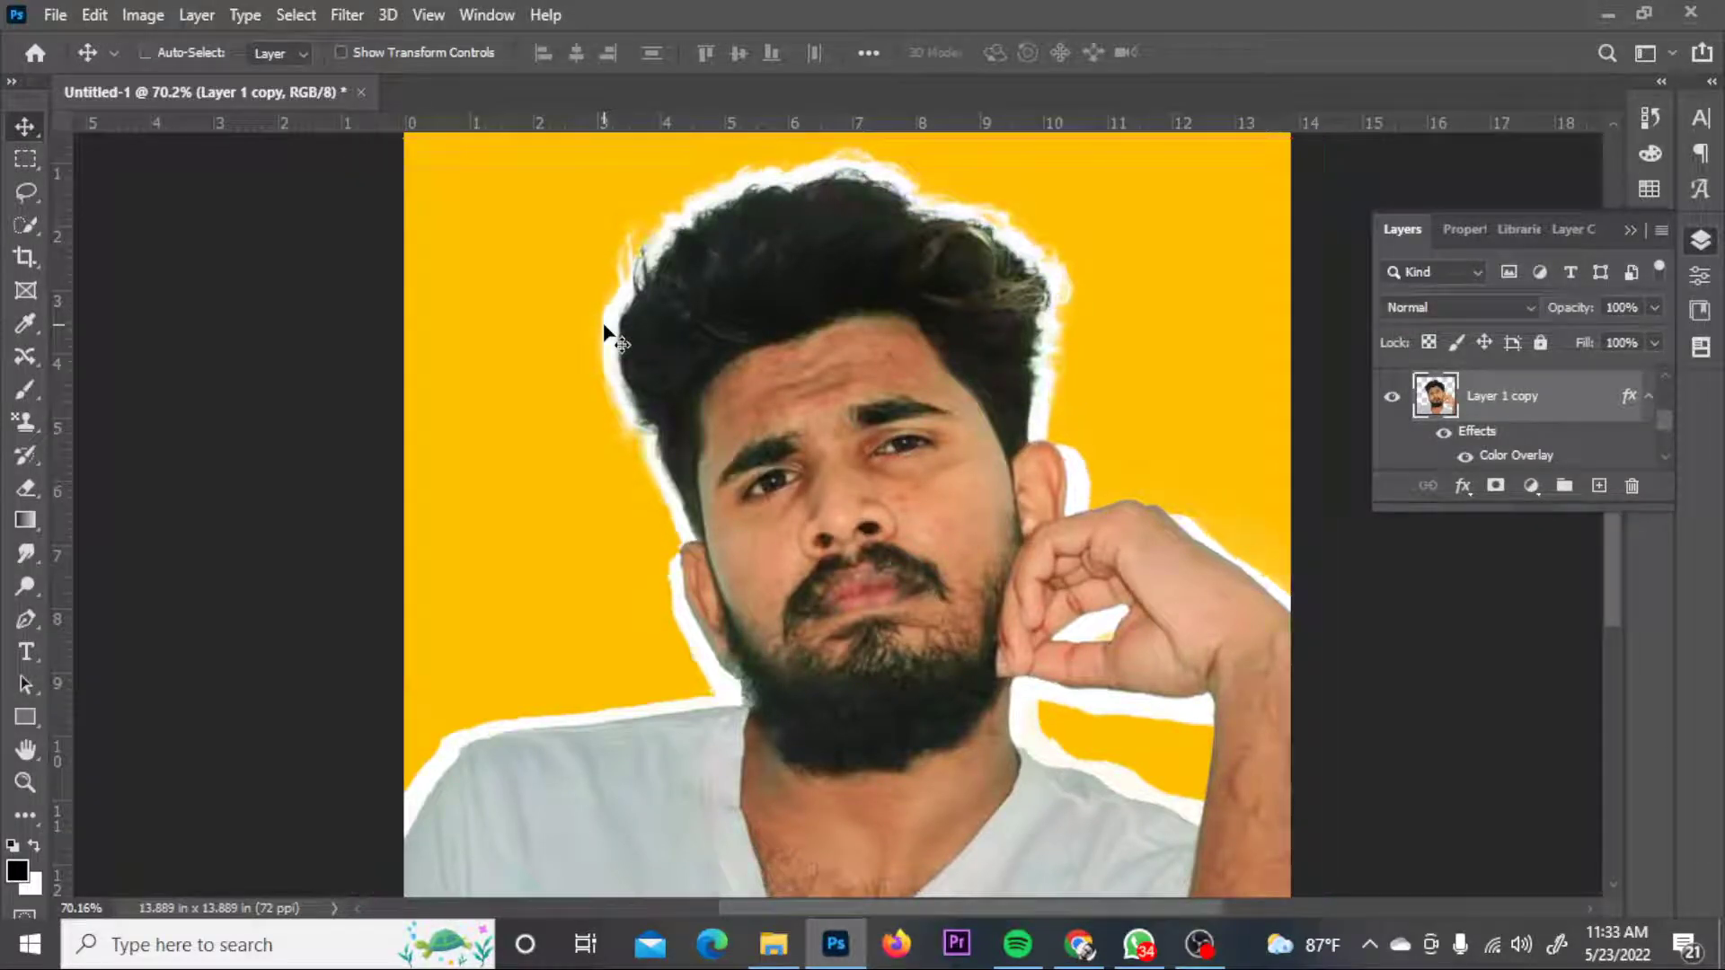
{"action": "key", "text": "ctrl+t"}
{"action": "scroll", "coordinate": [830, 175], "scroll_direction": "down", "scroll_amount": 3}
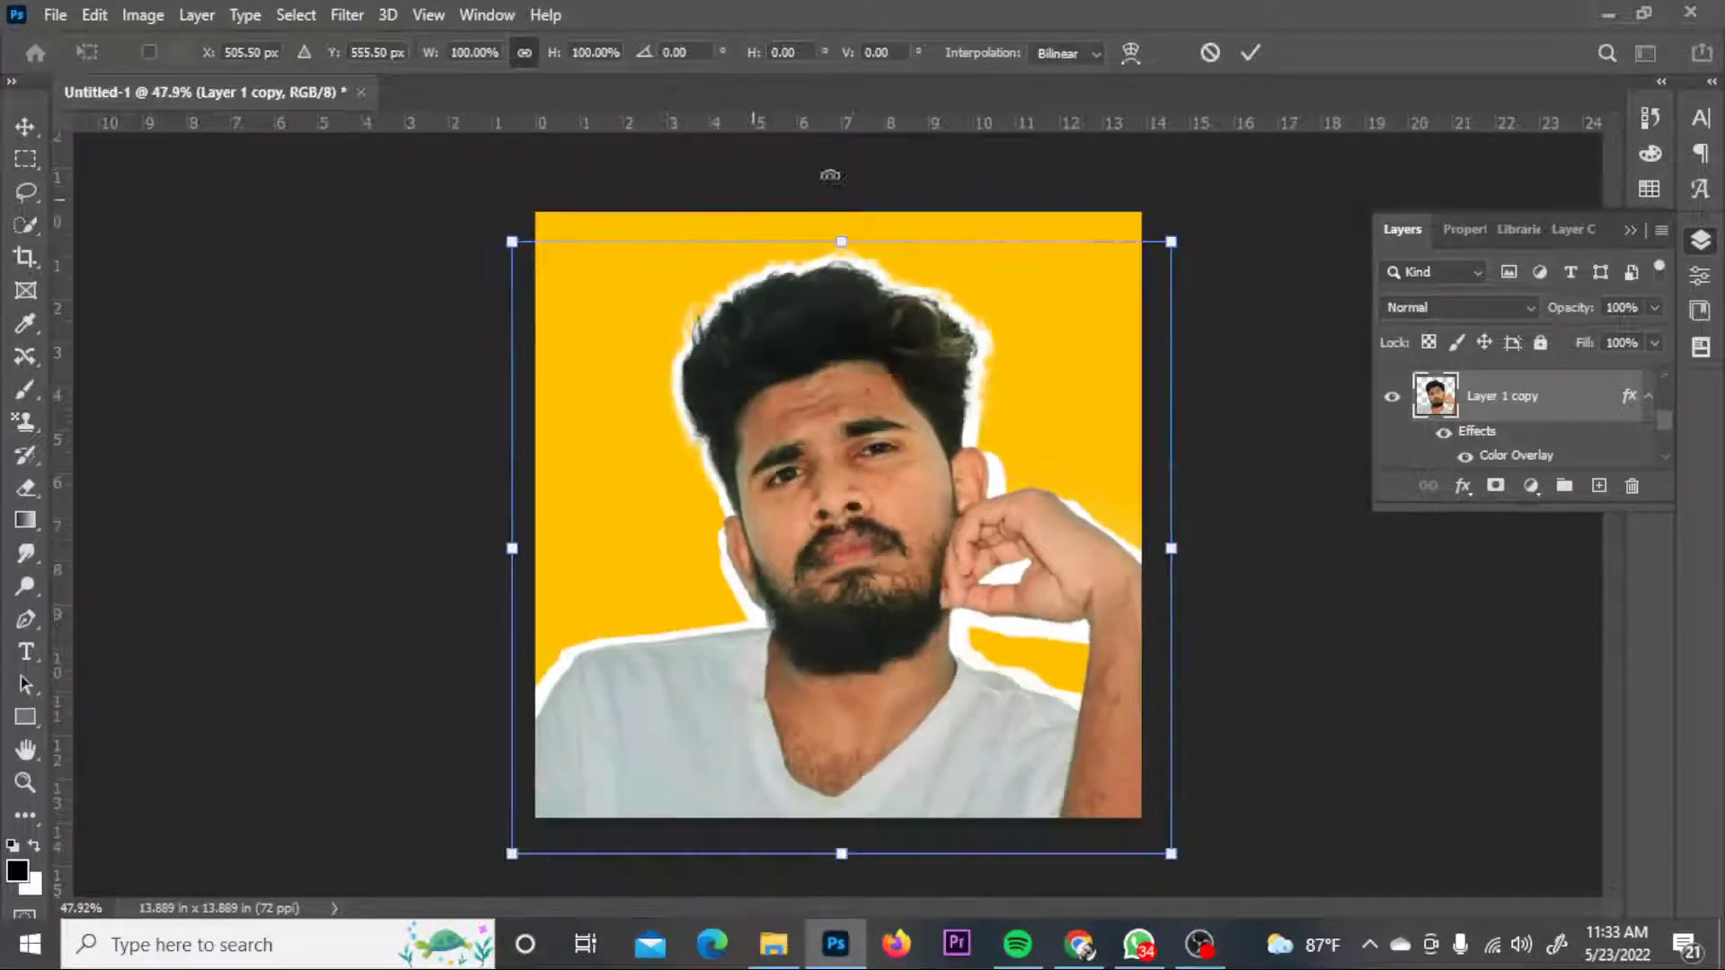
{"action": "left_click_drag", "start_coordinate": [1171, 242], "coordinate": [1164, 248]}
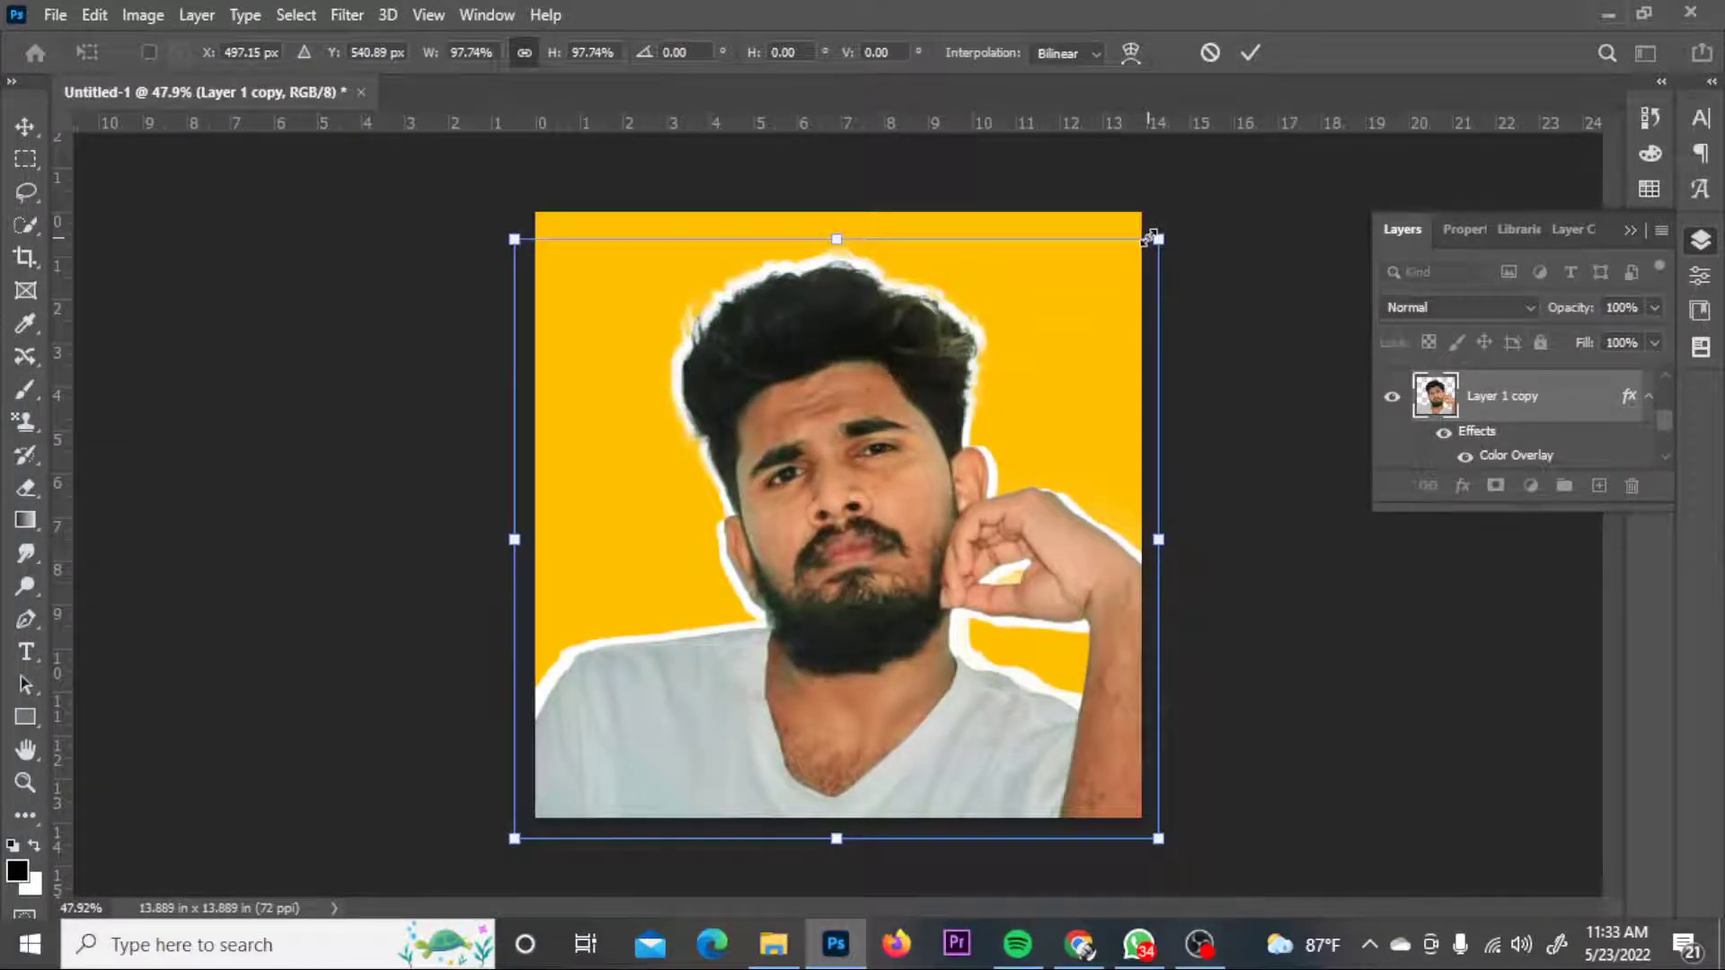
{"action": "key", "text": "Return"}
- Create Layer 1 copy 3 and shift the outline copies to thicken the white border
{"action": "key", "text": "ctrl+j"}
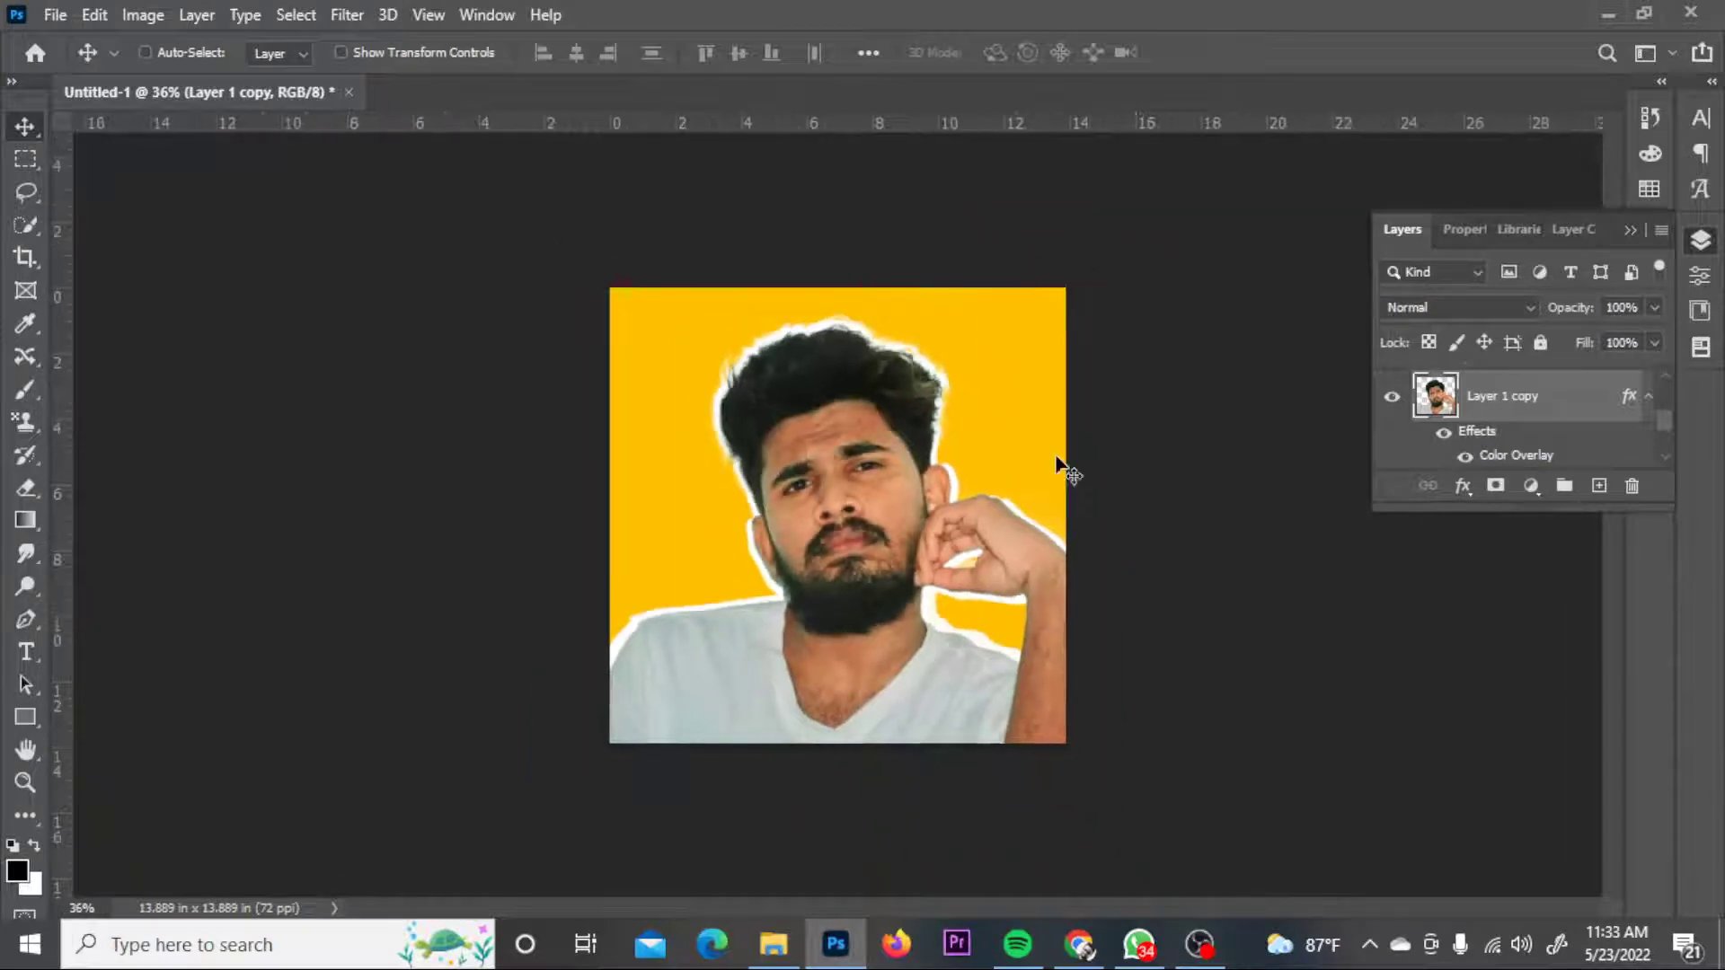
{"action": "scroll", "coordinate": [953, 485], "scroll_direction": "up", "scroll_amount": 3}
{"action": "left_click_drag", "start_coordinate": [960, 738], "coordinate": [955, 741]}
{"action": "scroll", "coordinate": [954, 739], "scroll_direction": "down", "scroll_amount": 2}
{"action": "scroll", "coordinate": [994, 585], "scroll_direction": "down", "scroll_amount": 1}
{"action": "scroll", "coordinate": [1155, 512], "scroll_direction": "up", "scroll_amount": 1}
{"action": "scroll", "coordinate": [1048, 500], "scroll_direction": "up", "scroll_amount": 2}
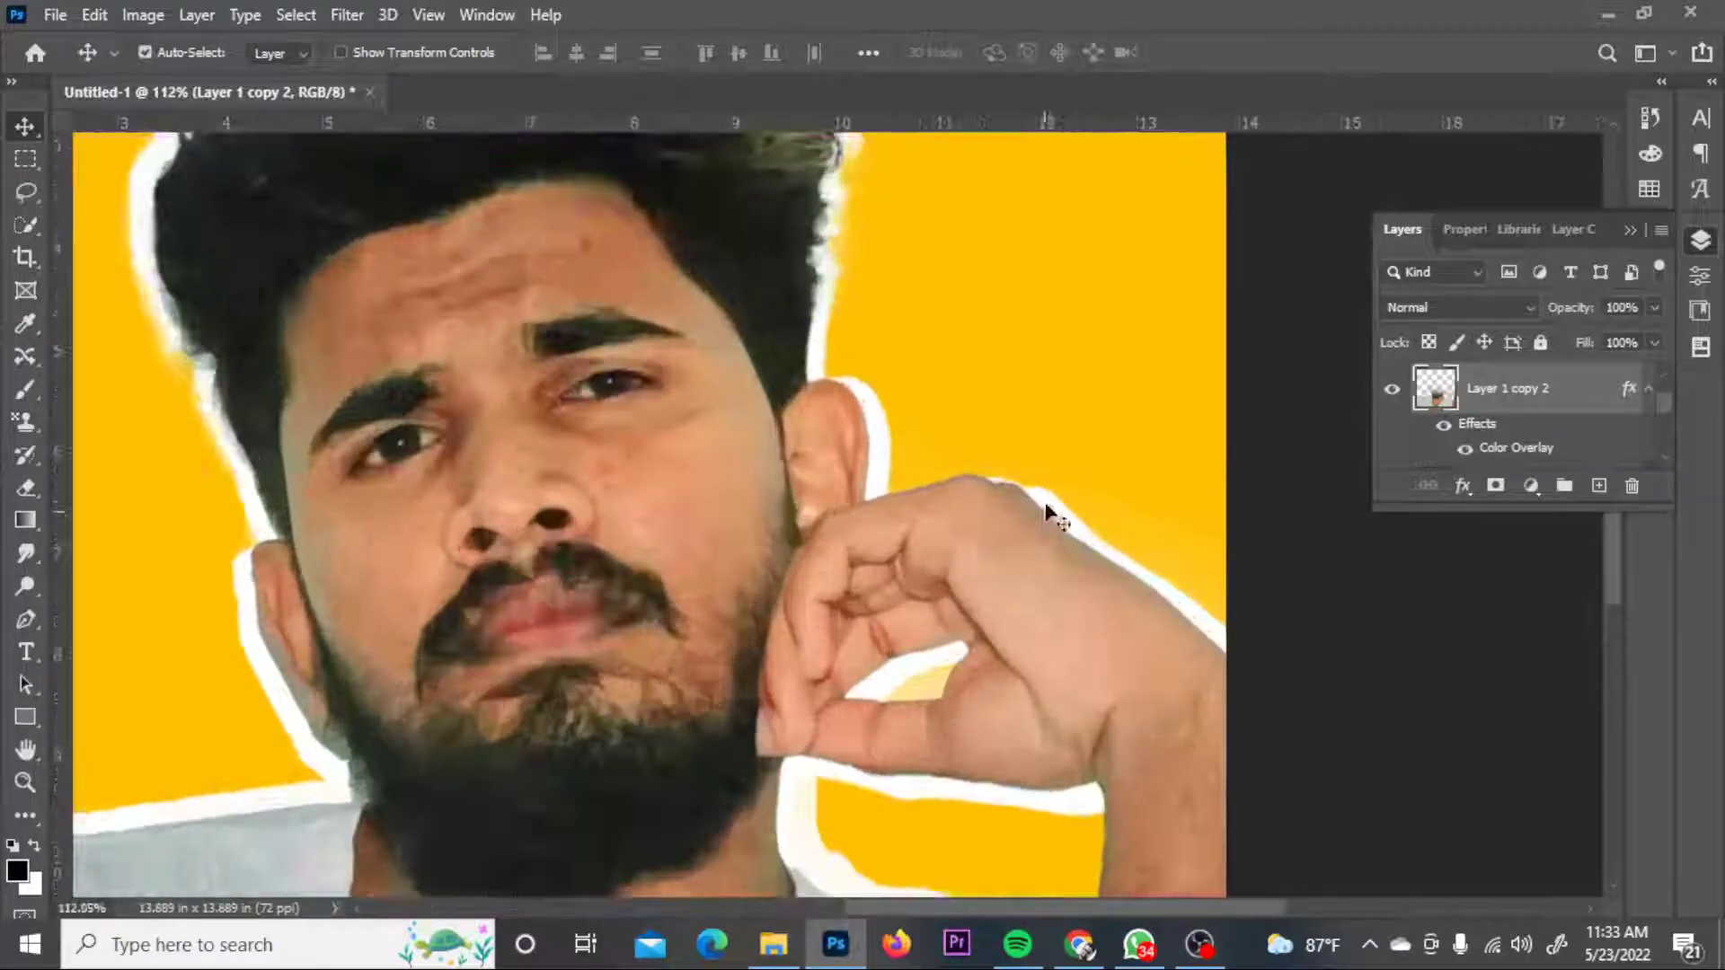
{"action": "left_click", "coordinate": [1063, 511], "text": "ctrl"}
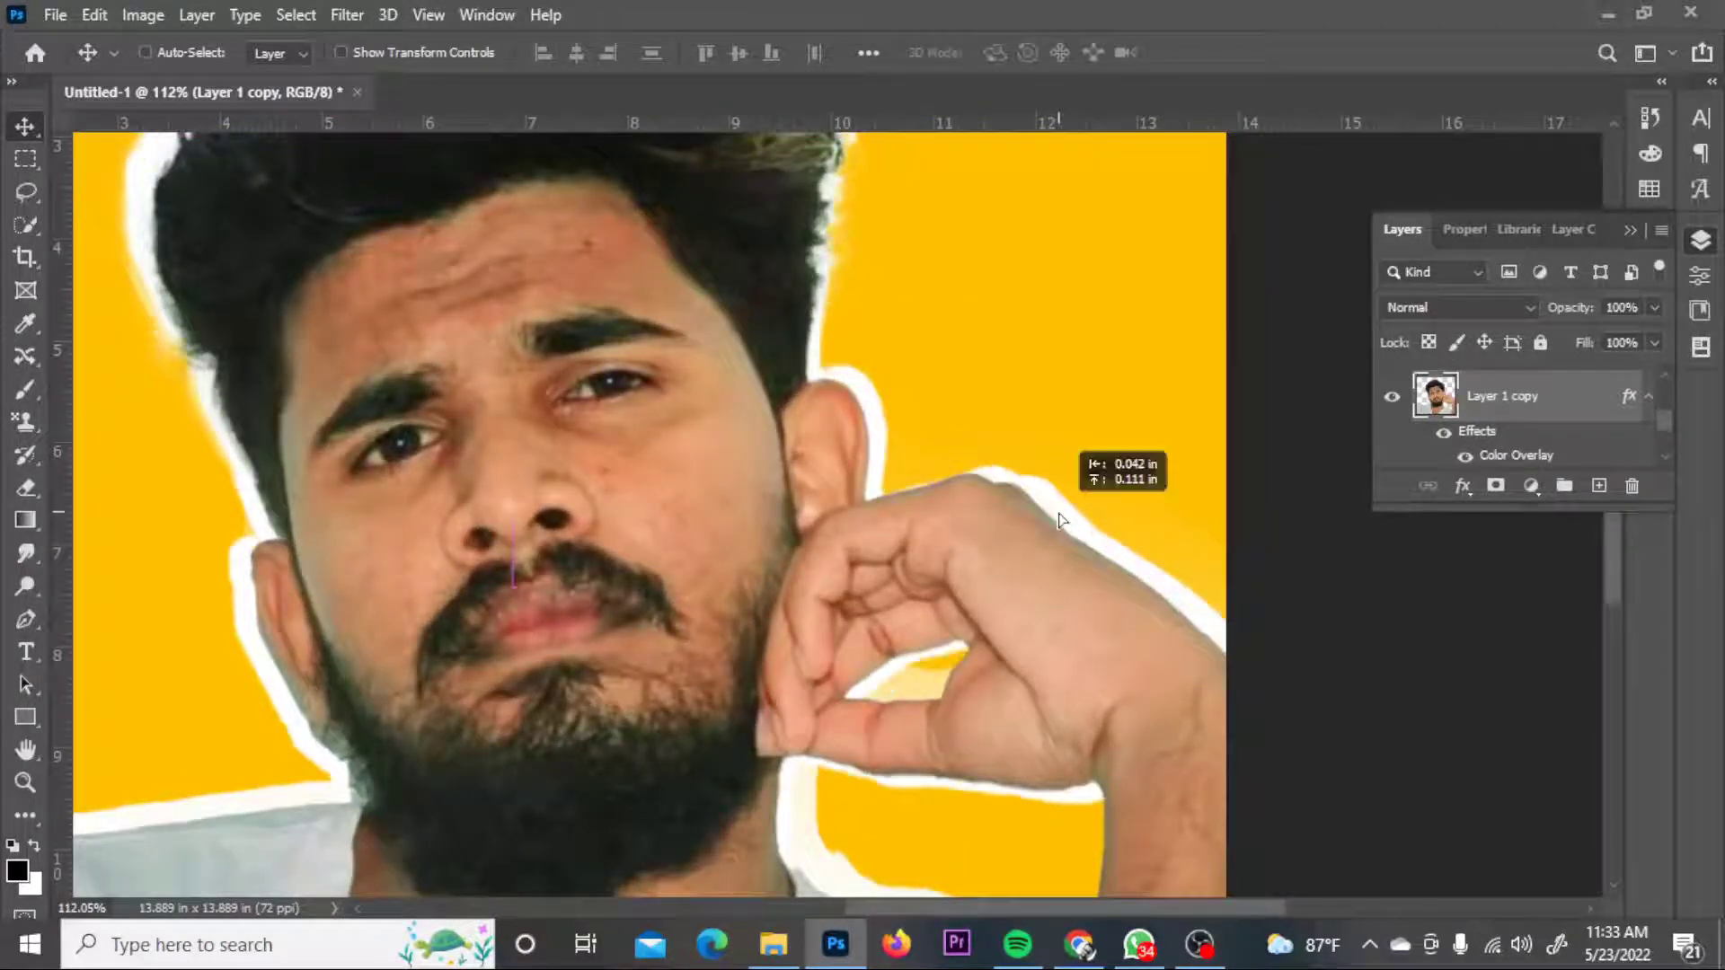
{"action": "left_click_drag", "start_coordinate": [1060, 521], "coordinate": [1060, 533]}
{"action": "scroll", "coordinate": [1058, 530], "scroll_direction": "down", "scroll_amount": 2}
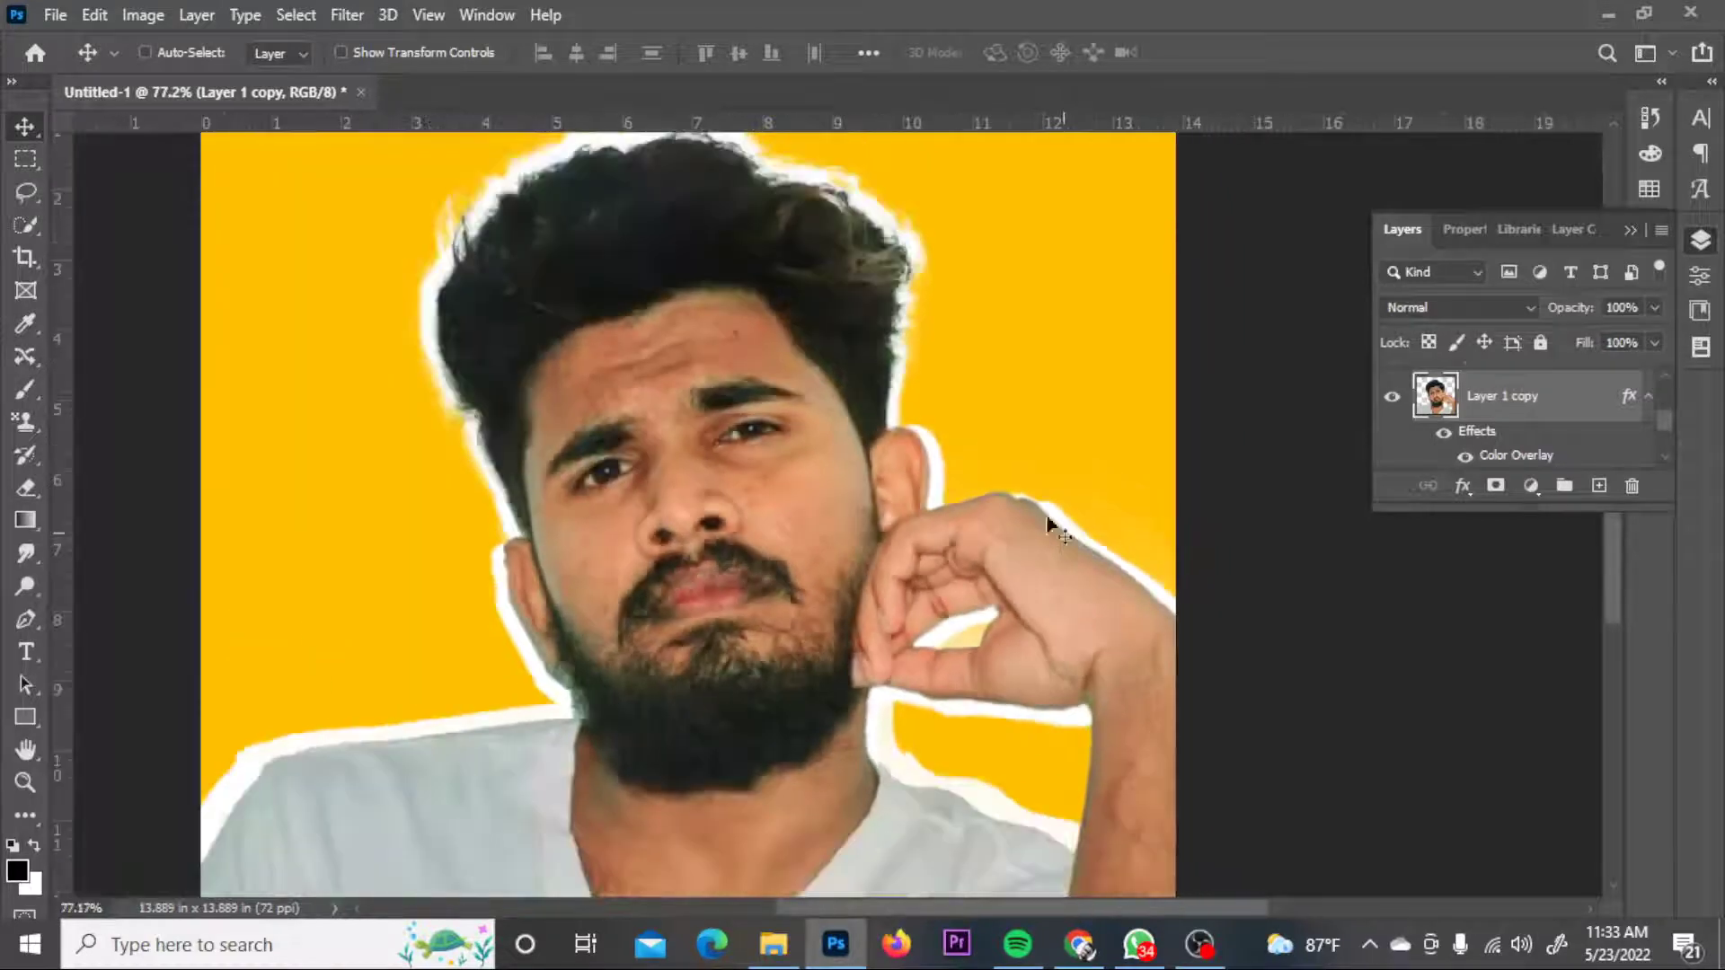
{"action": "left_click", "coordinate": [1002, 503], "text": "alt"}
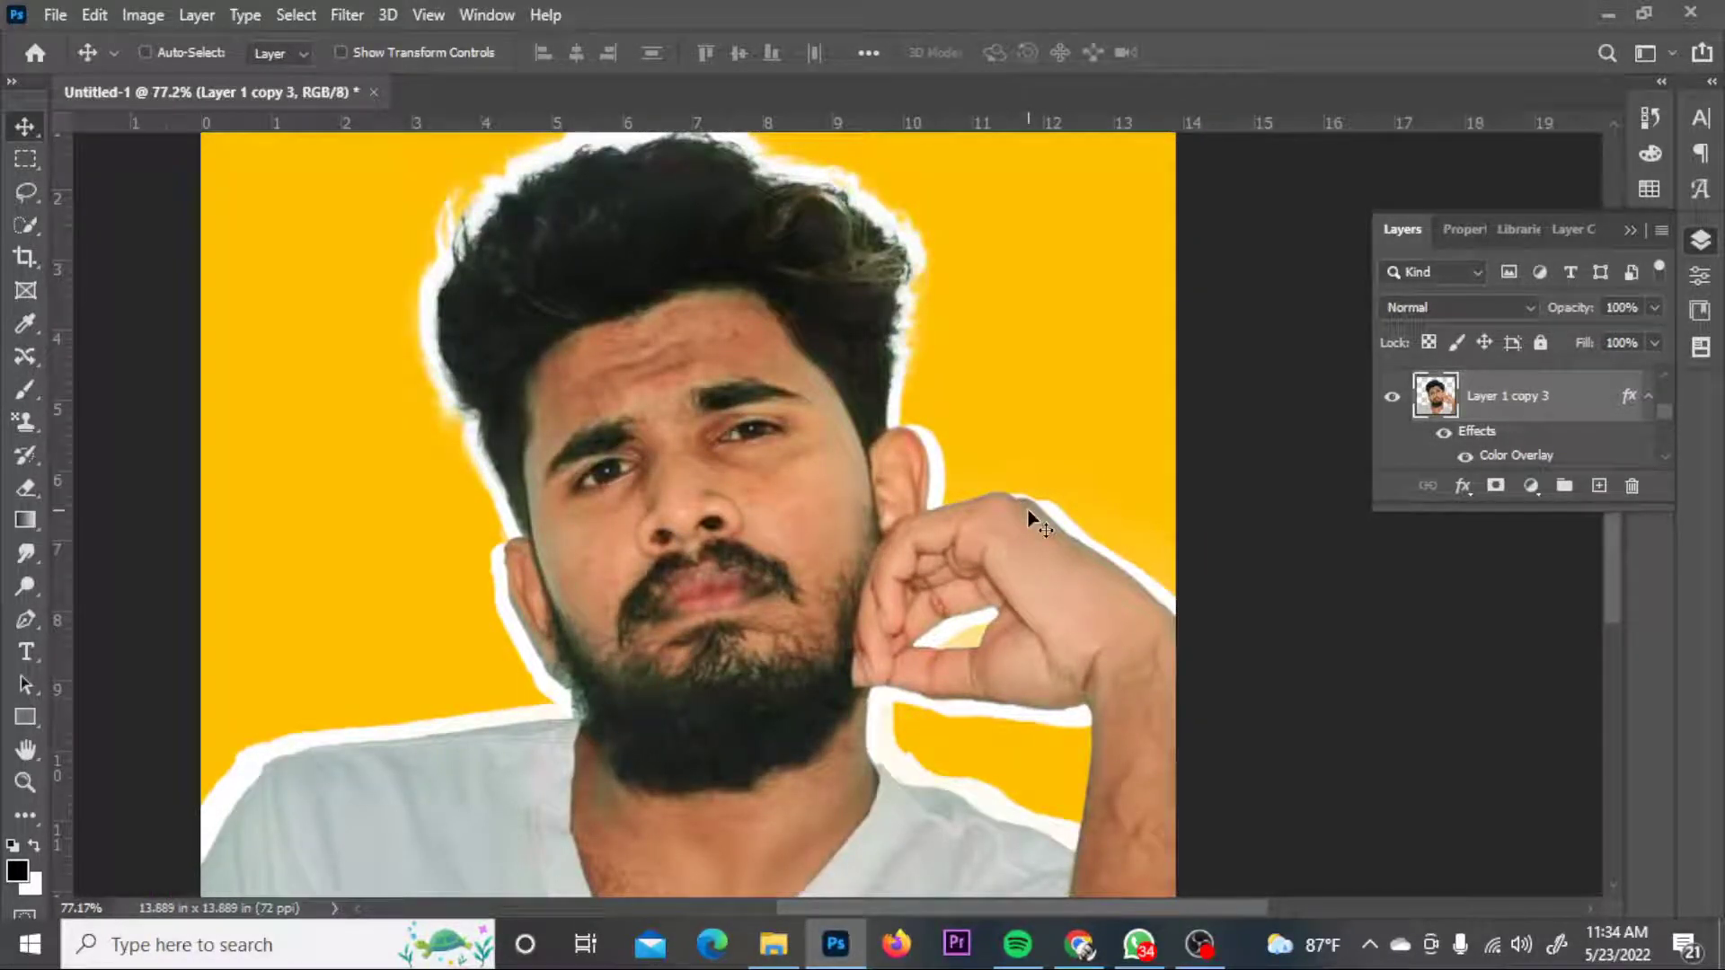
{"action": "left_click_drag", "start_coordinate": [1029, 514], "coordinate": [1008, 497]}
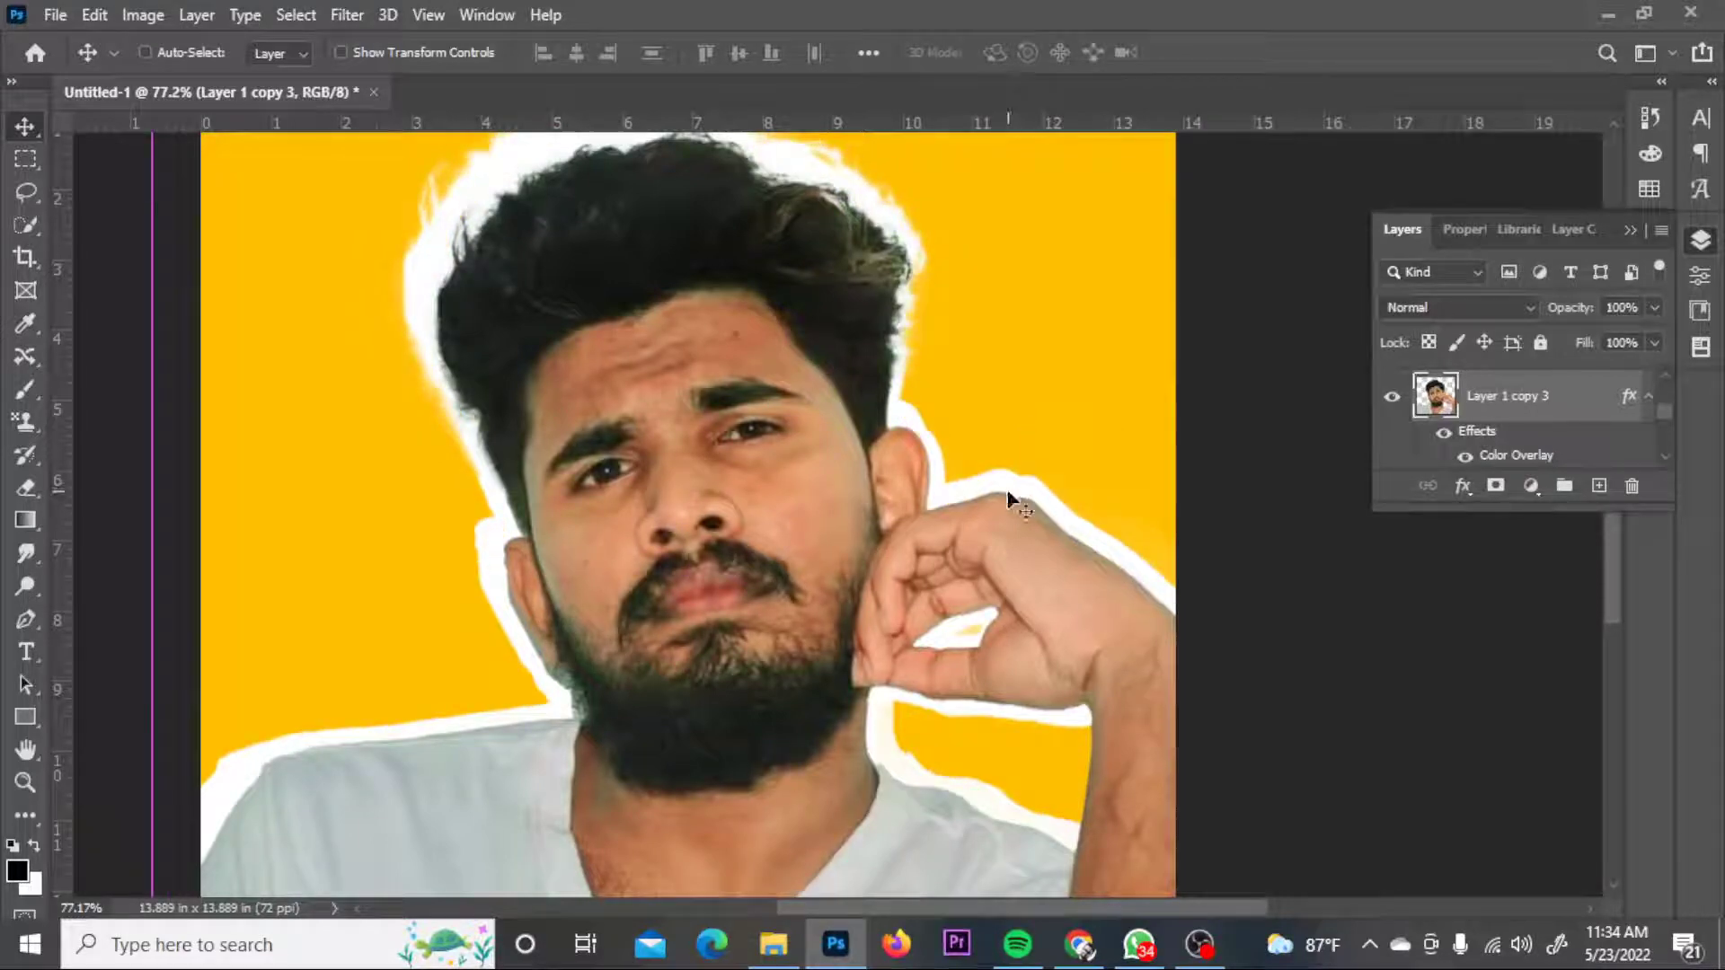
- Set the Eraser to a 250 px brush with raised hardness
{"action": "key", "text": "e"}
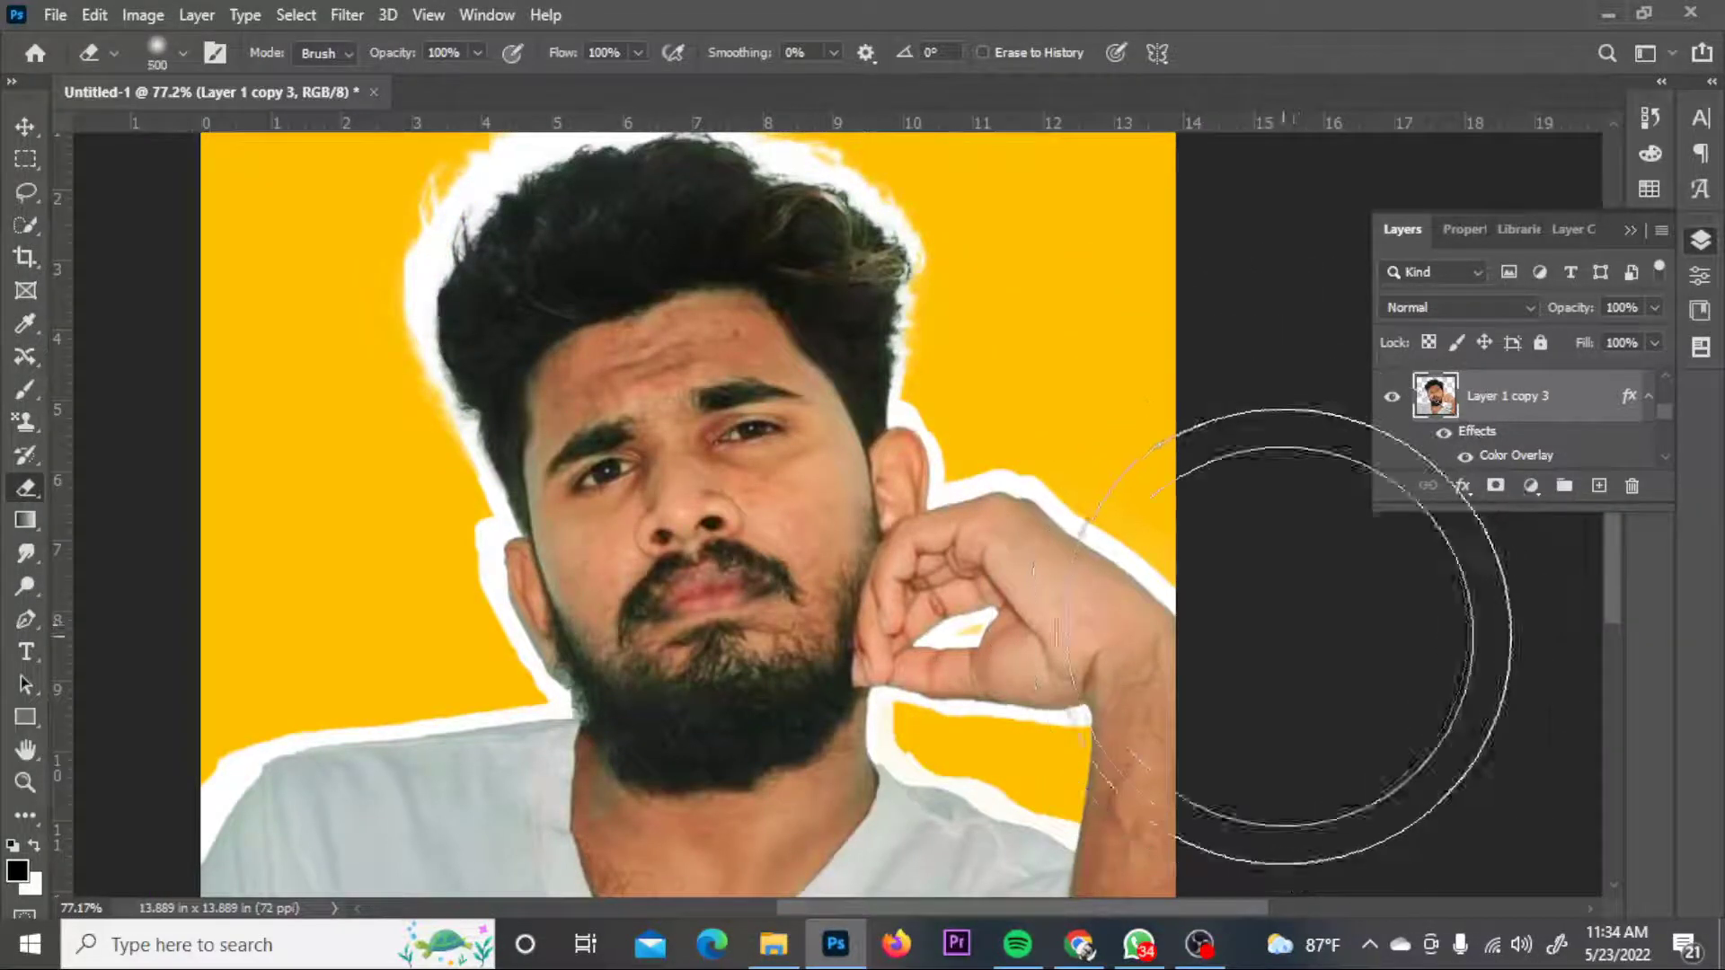
{"action": "key", "text": "bracketleft"}
{"action": "key", "text": "bracketleft"}
{"action": "key", "text": "bracketleft"}
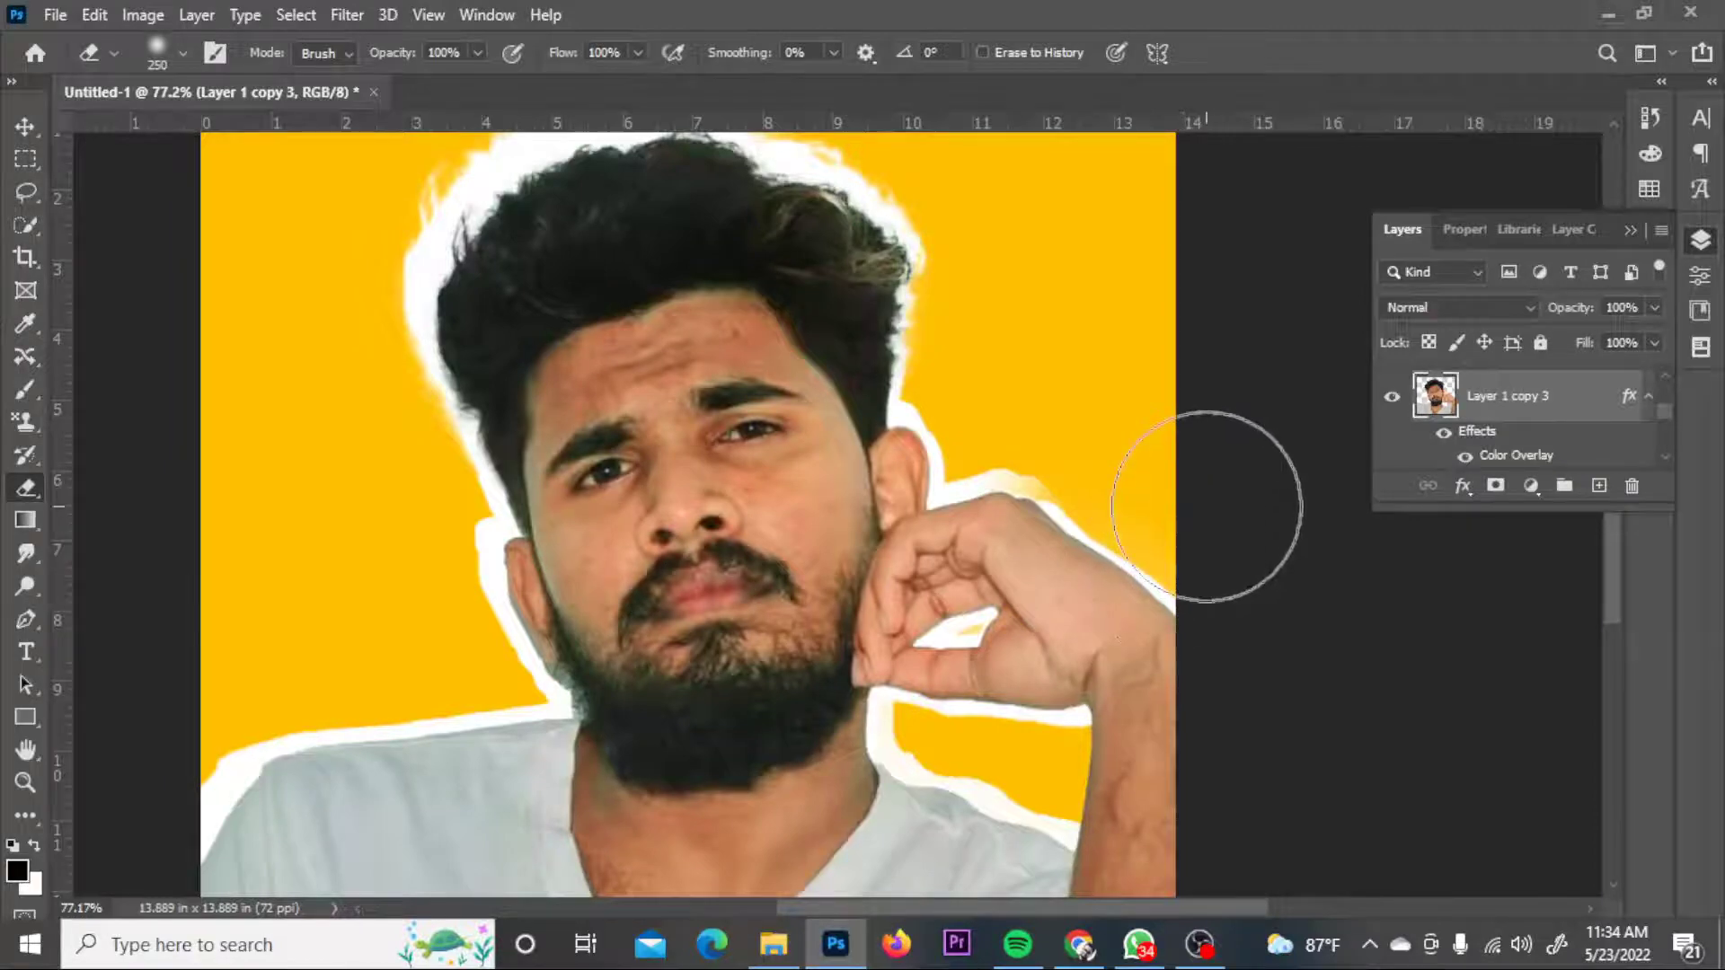
{"action": "left_click", "coordinate": [183, 52]}
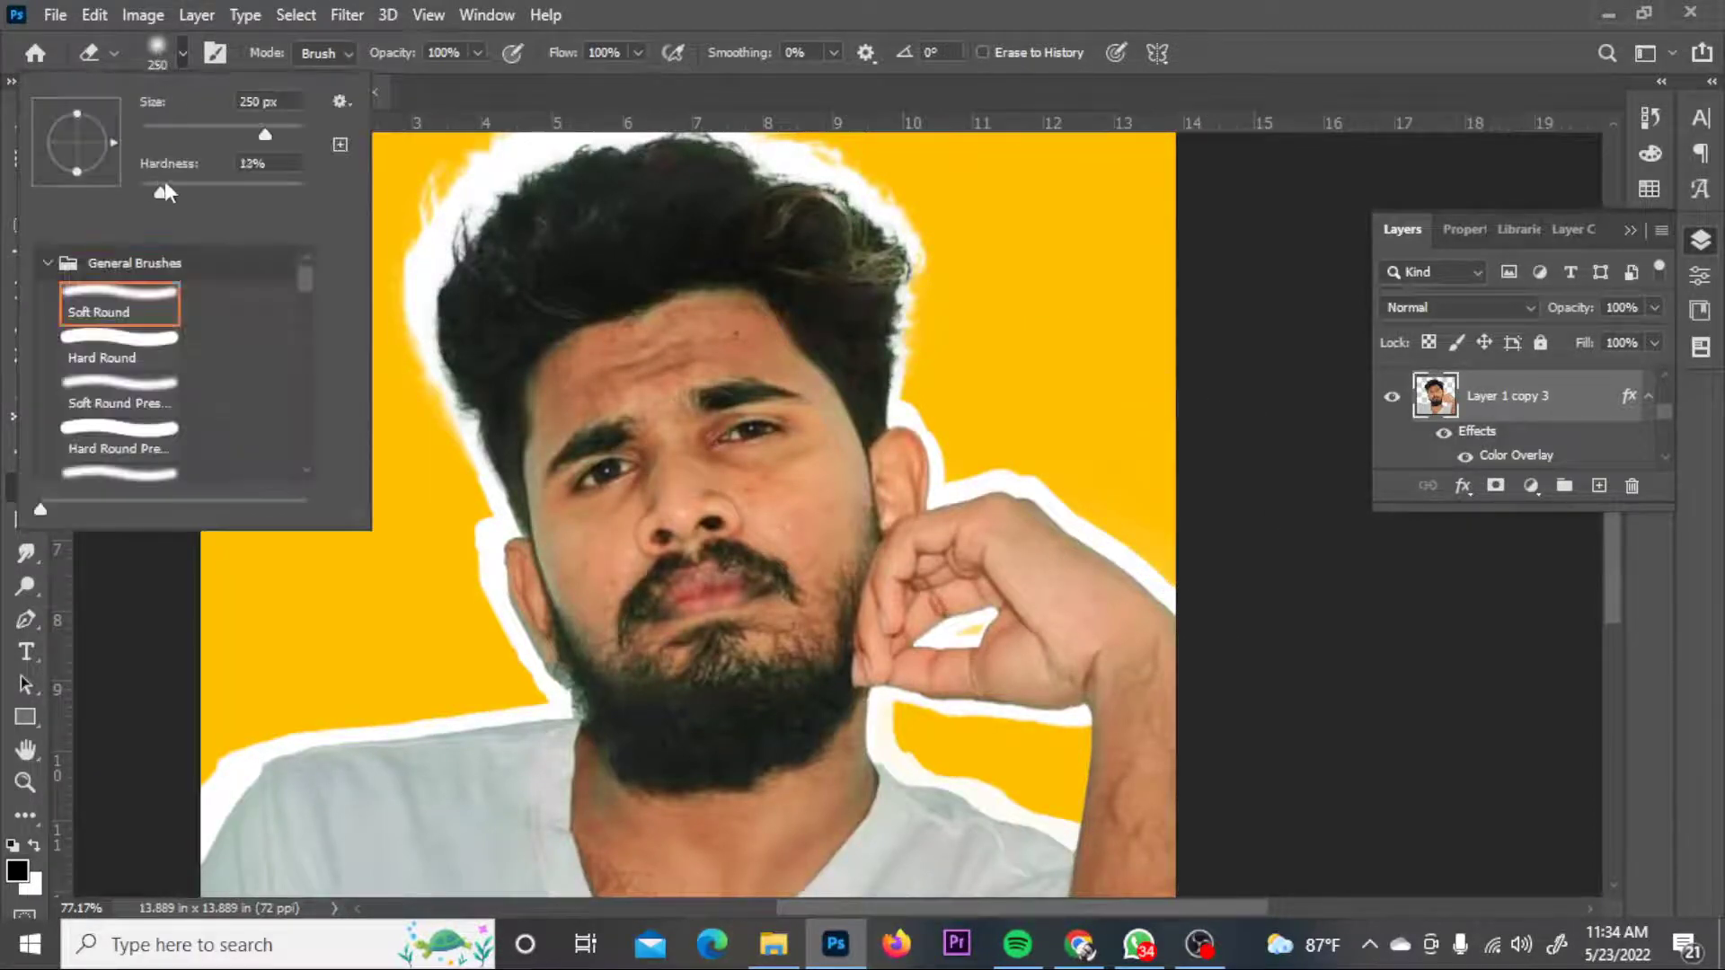
{"action": "left_click_drag", "start_coordinate": [164, 191], "coordinate": [306, 192]}
{"action": "left_click", "coordinate": [1240, 539]}
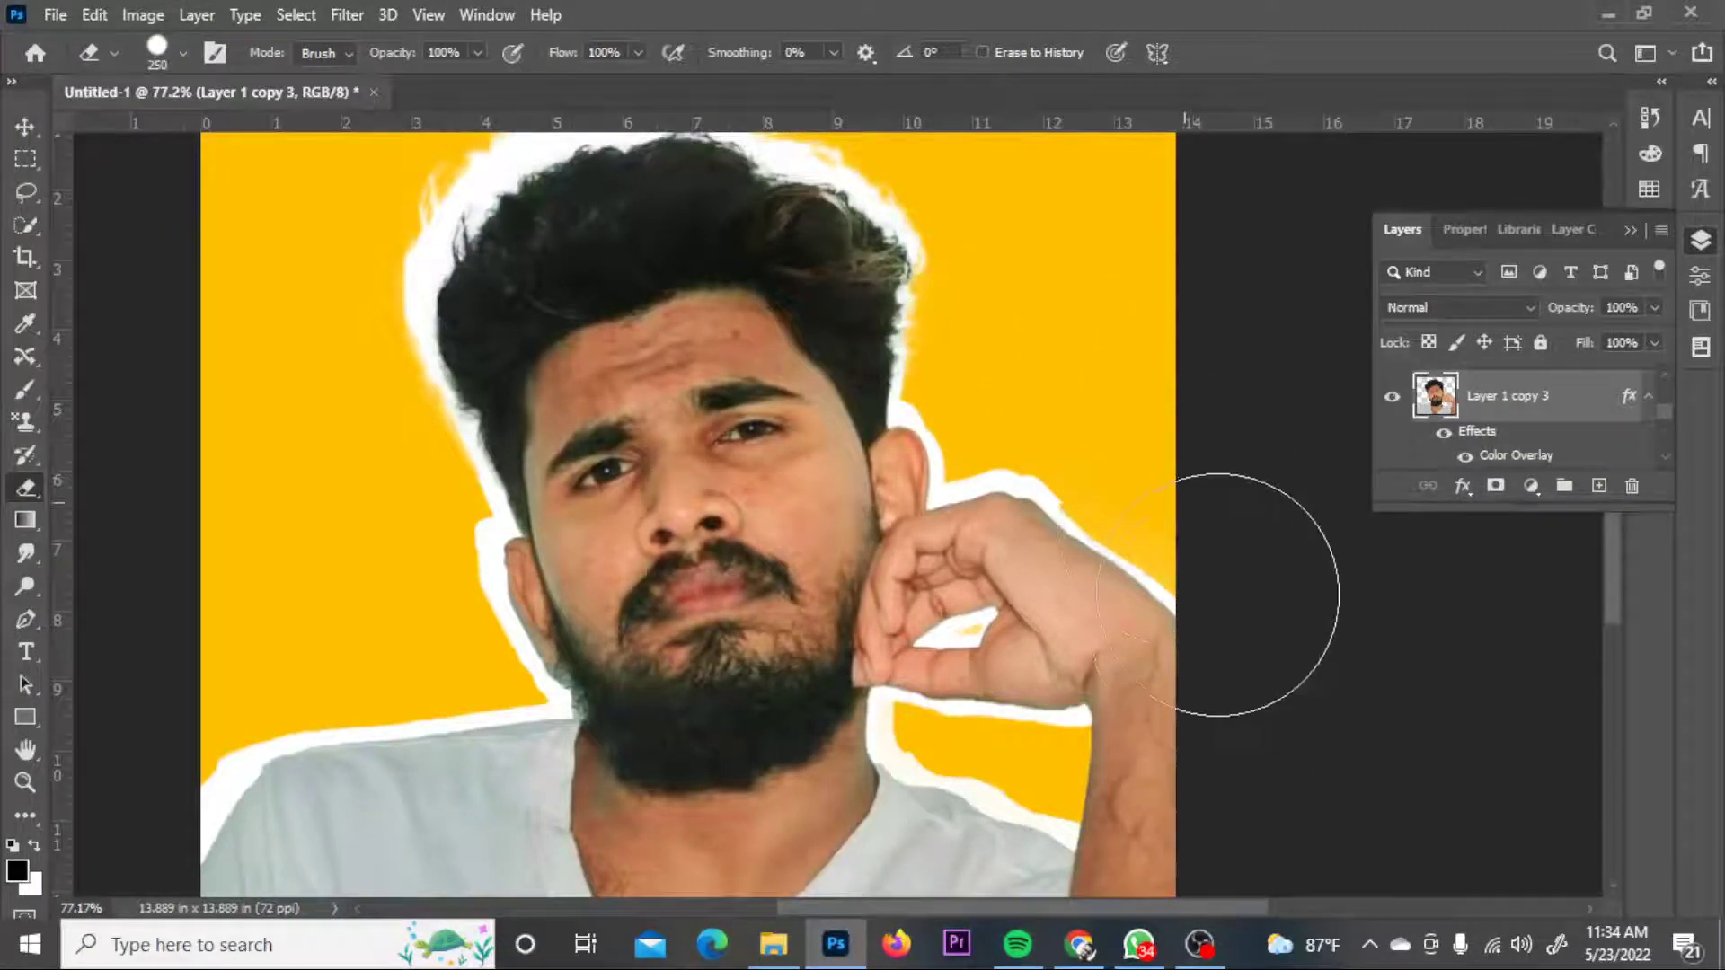
{"action": "scroll", "coordinate": [1020, 319], "scroll_direction": "up", "scroll_amount": 1}
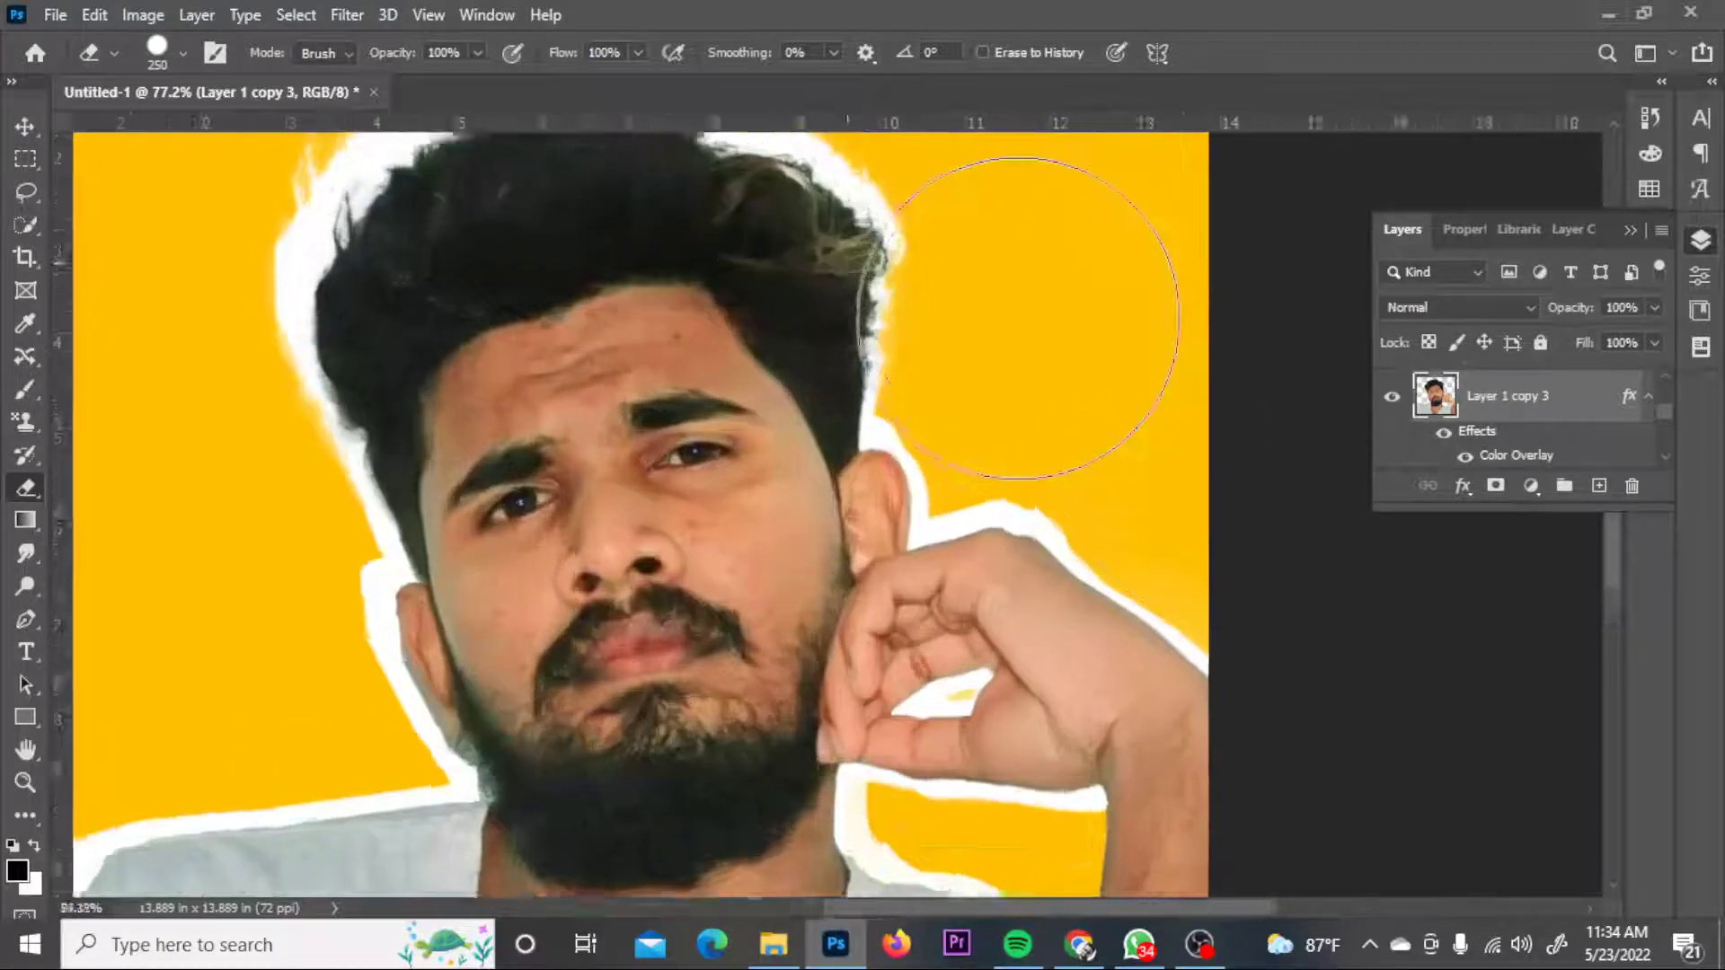
{"action": "scroll", "coordinate": [1020, 319], "scroll_direction": "down", "scroll_amount": 1}
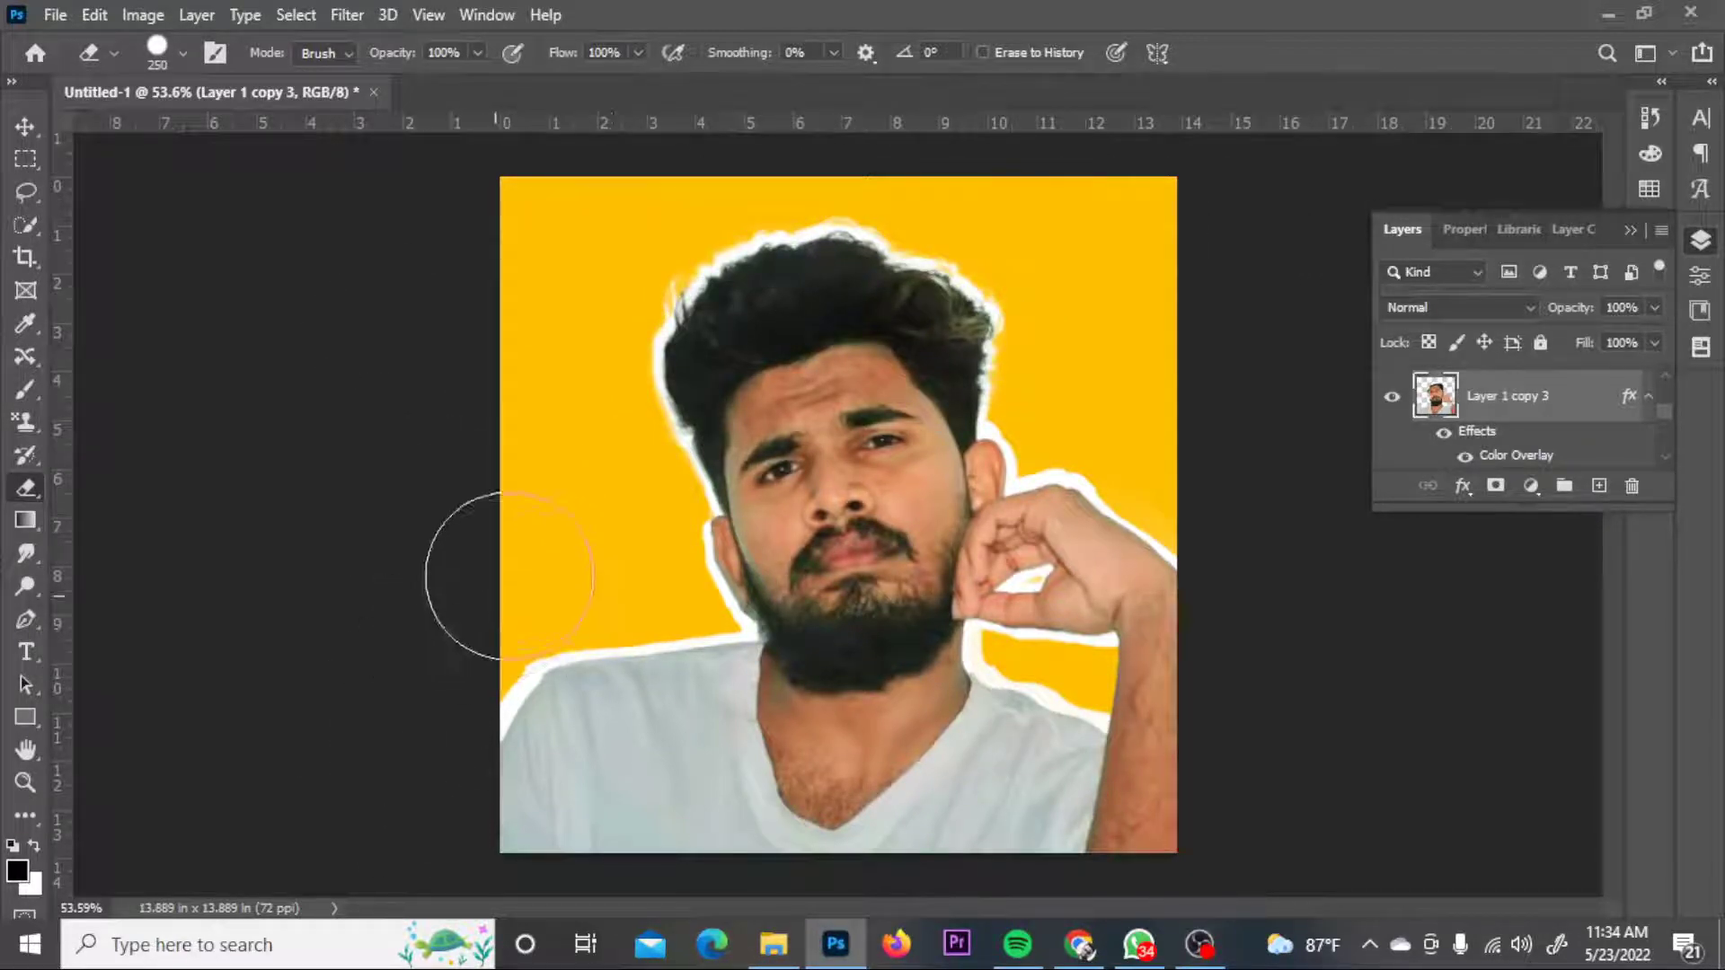
{"action": "key", "text": "v"}
{"action": "scroll", "coordinate": [501, 578], "scroll_direction": "up", "scroll_amount": 2}
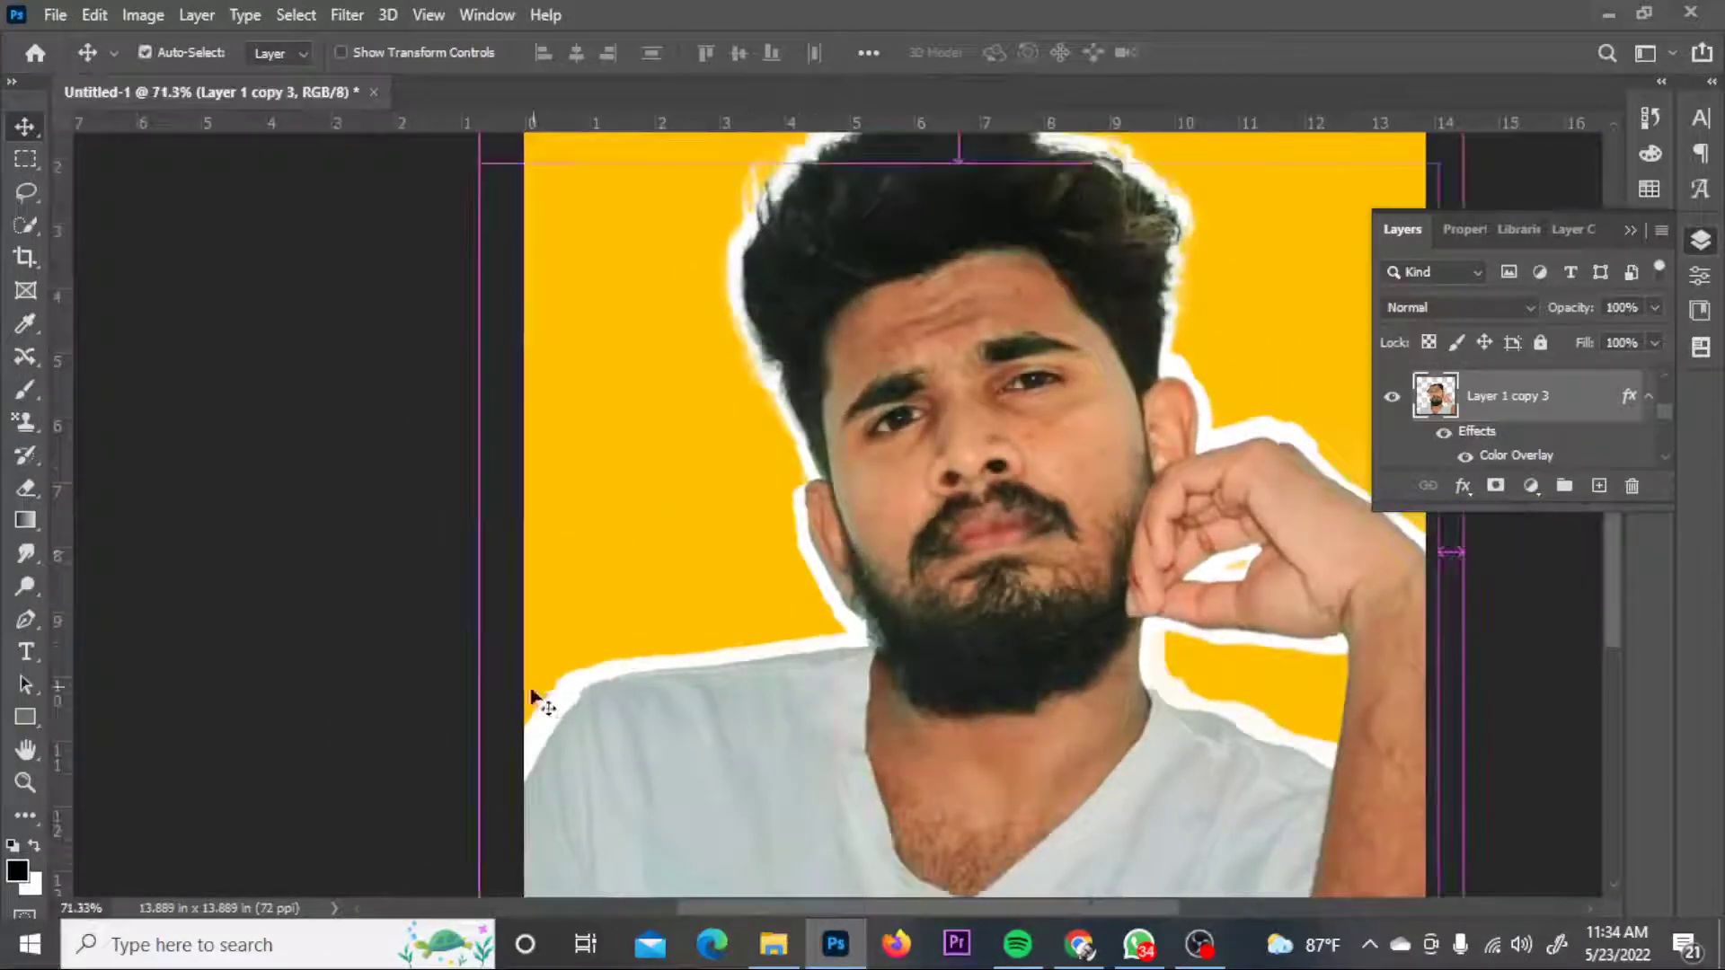
{"action": "left_click", "coordinate": [541, 737]}
{"action": "key", "text": "e"}
{"action": "scroll", "coordinate": [455, 758], "scroll_direction": "up", "scroll_amount": 4}
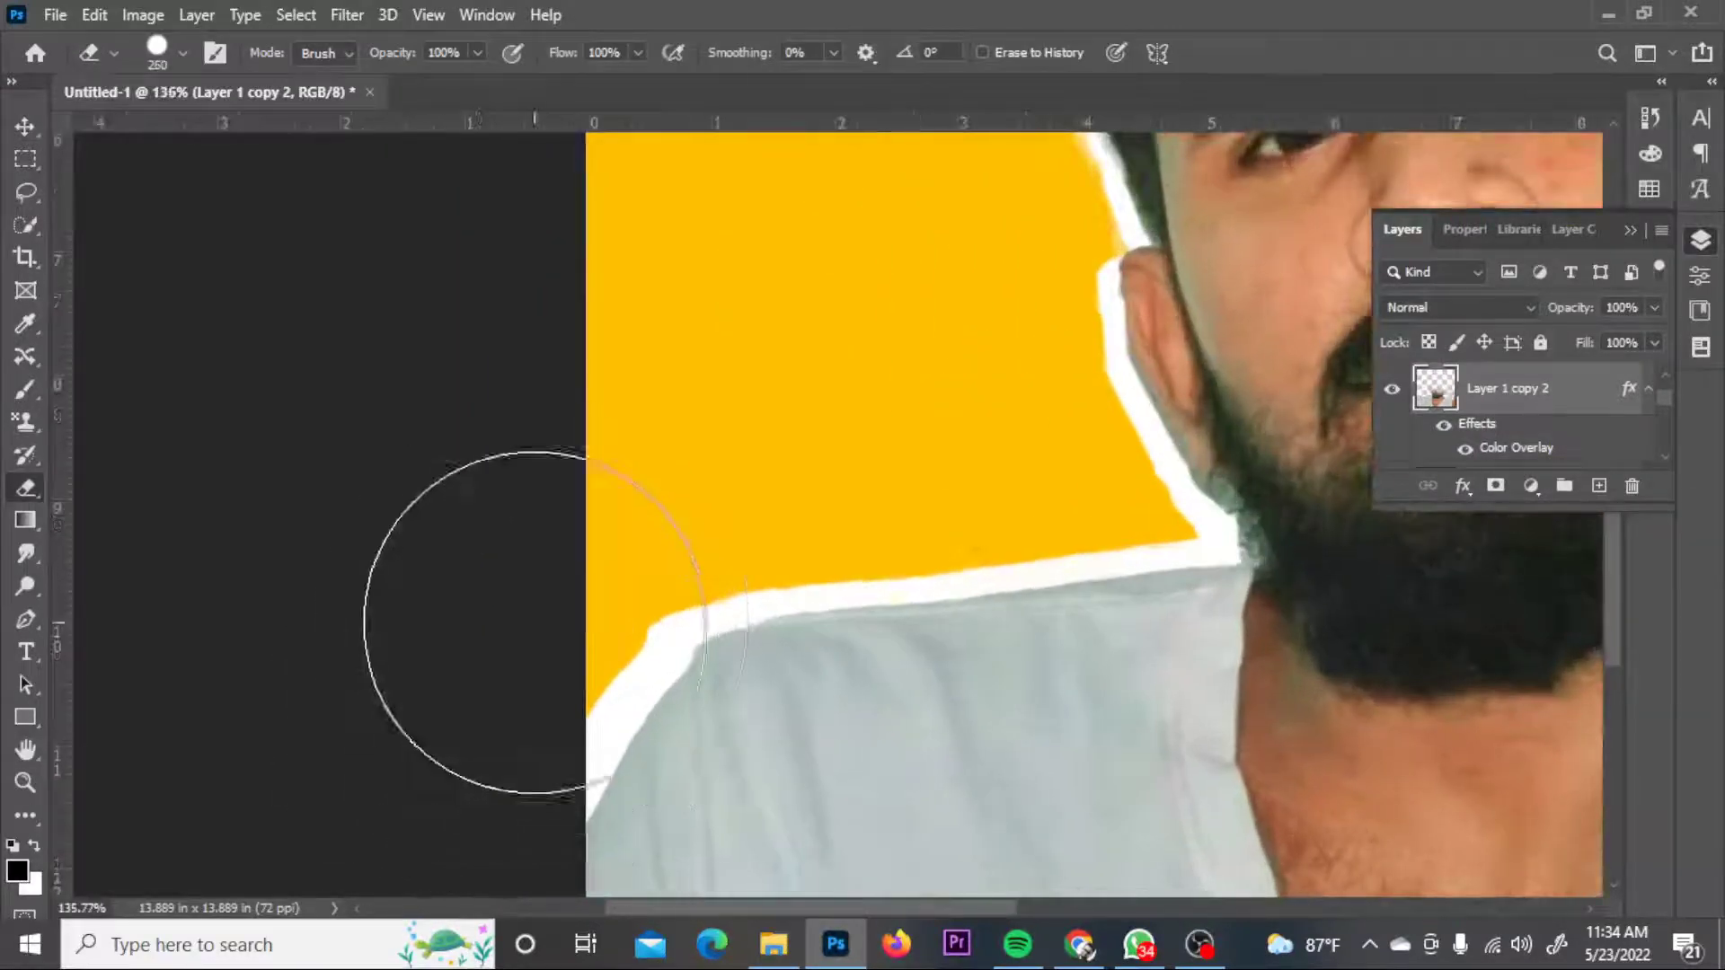
{"action": "key", "text": "bracketleft"}
{"action": "key", "text": "bracketleft"}
{"action": "key", "text": "bracketleft"}
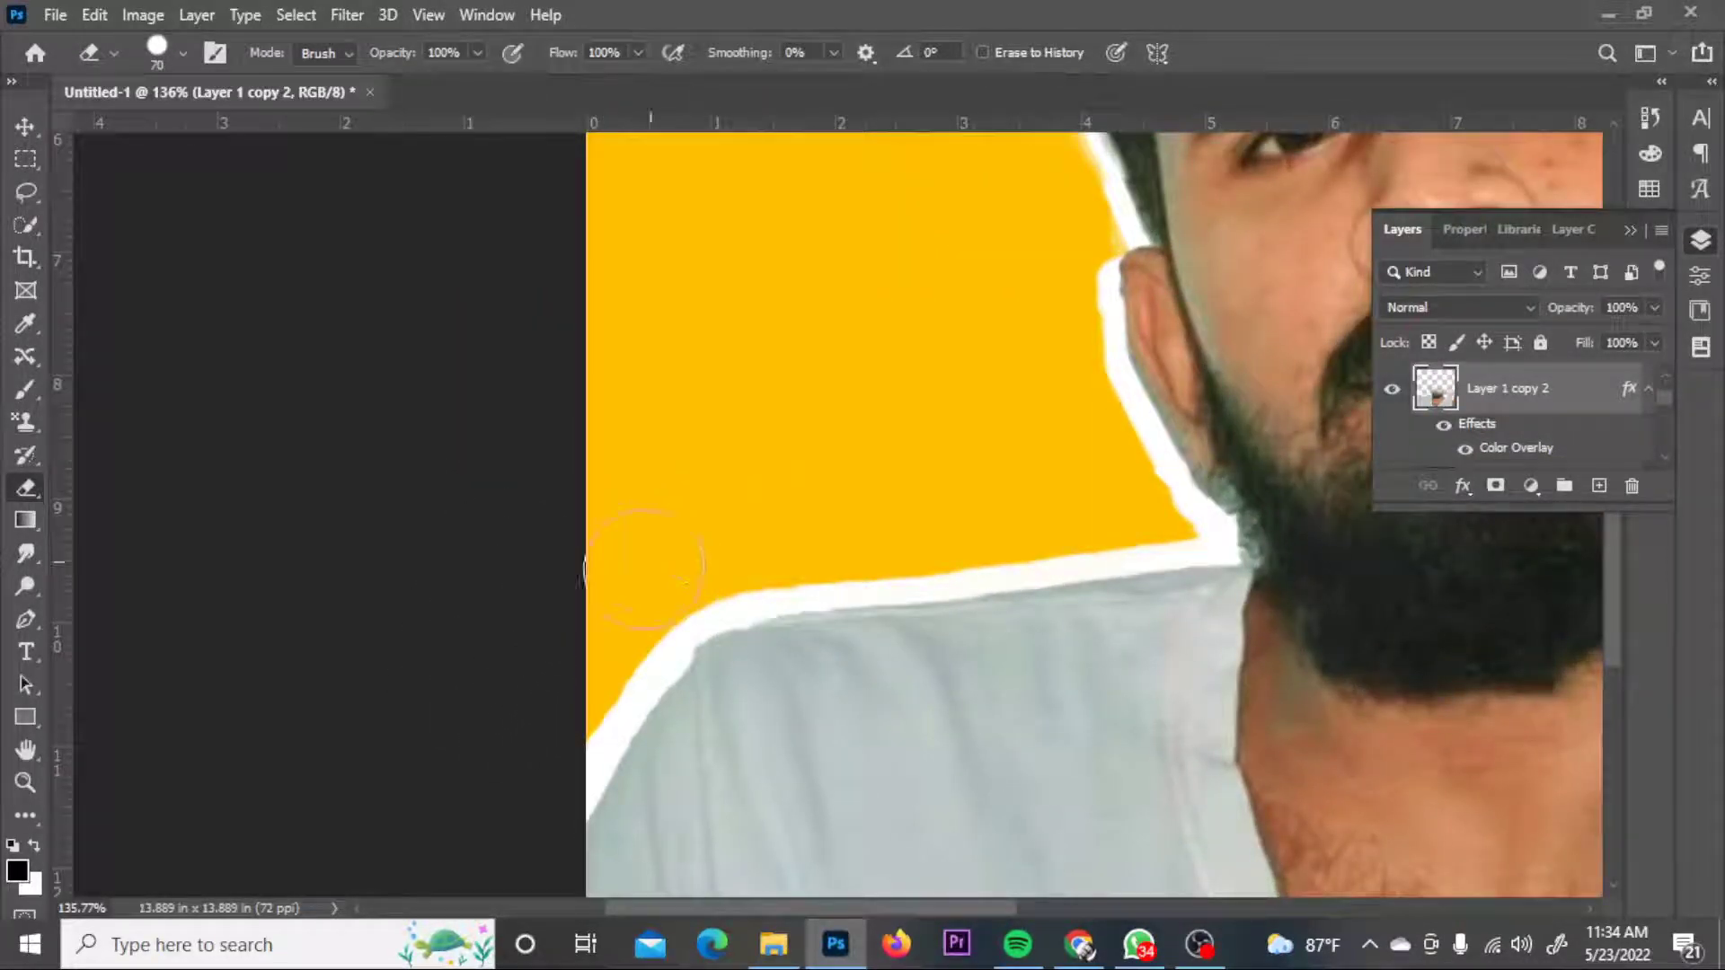
{"action": "left_click_drag", "start_coordinate": [580, 683], "coordinate": [769, 589]}
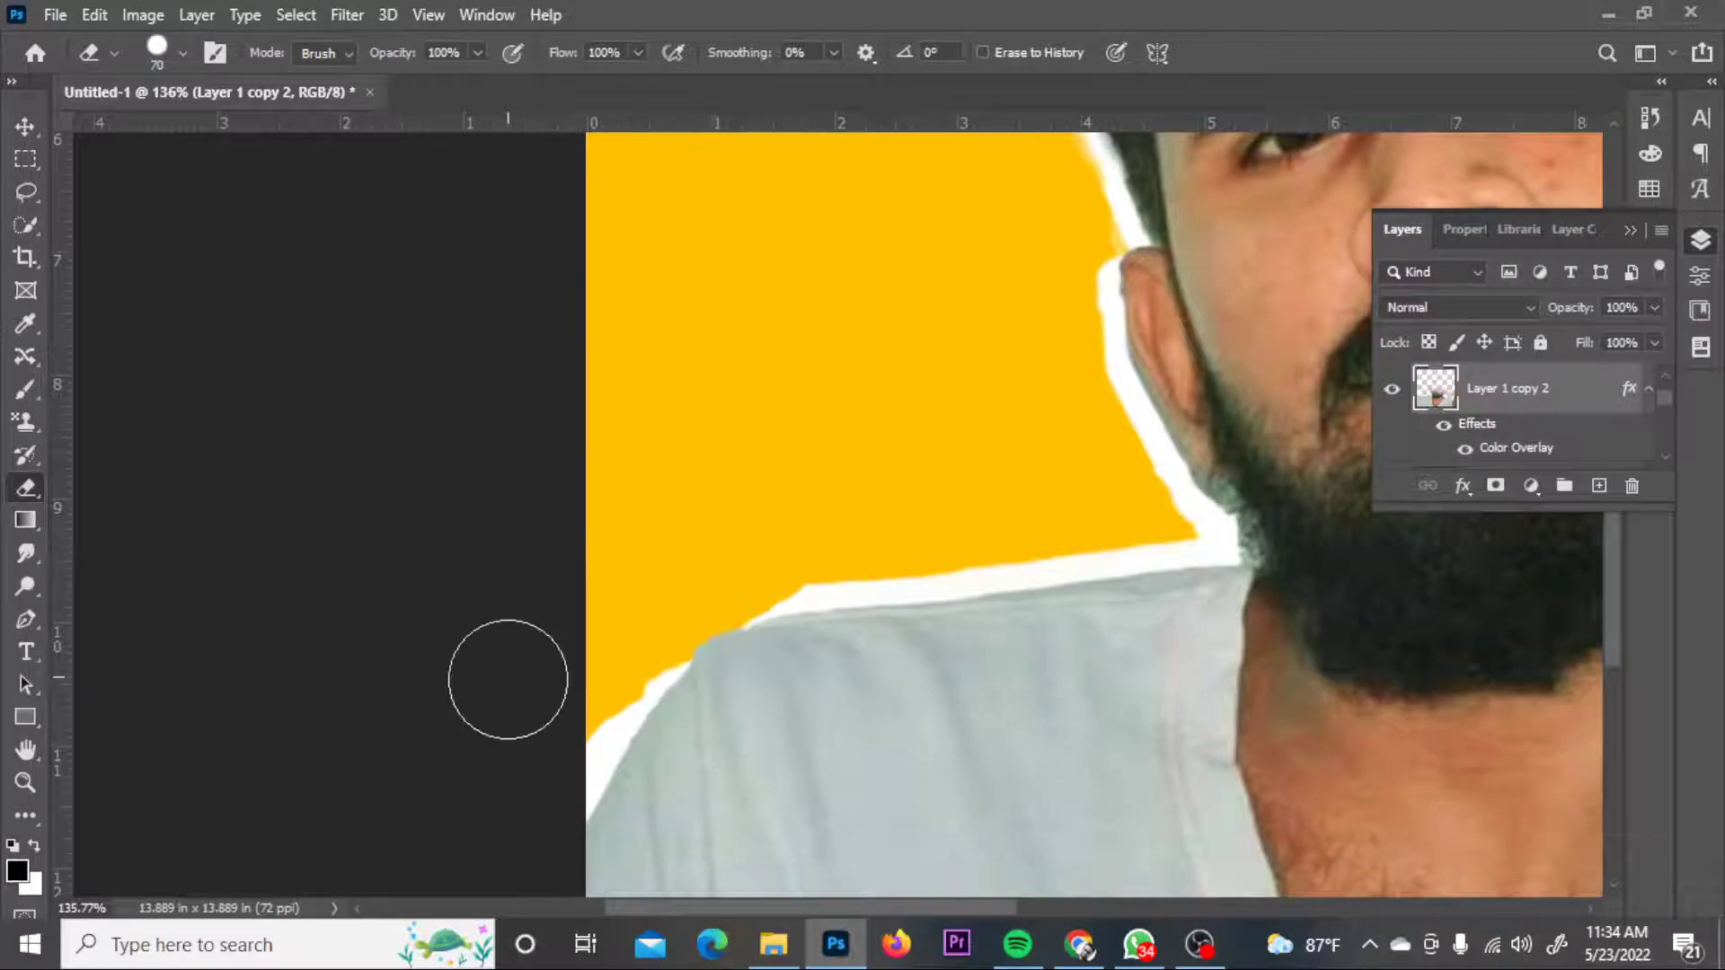
{"action": "key", "text": "ctrl+z"}
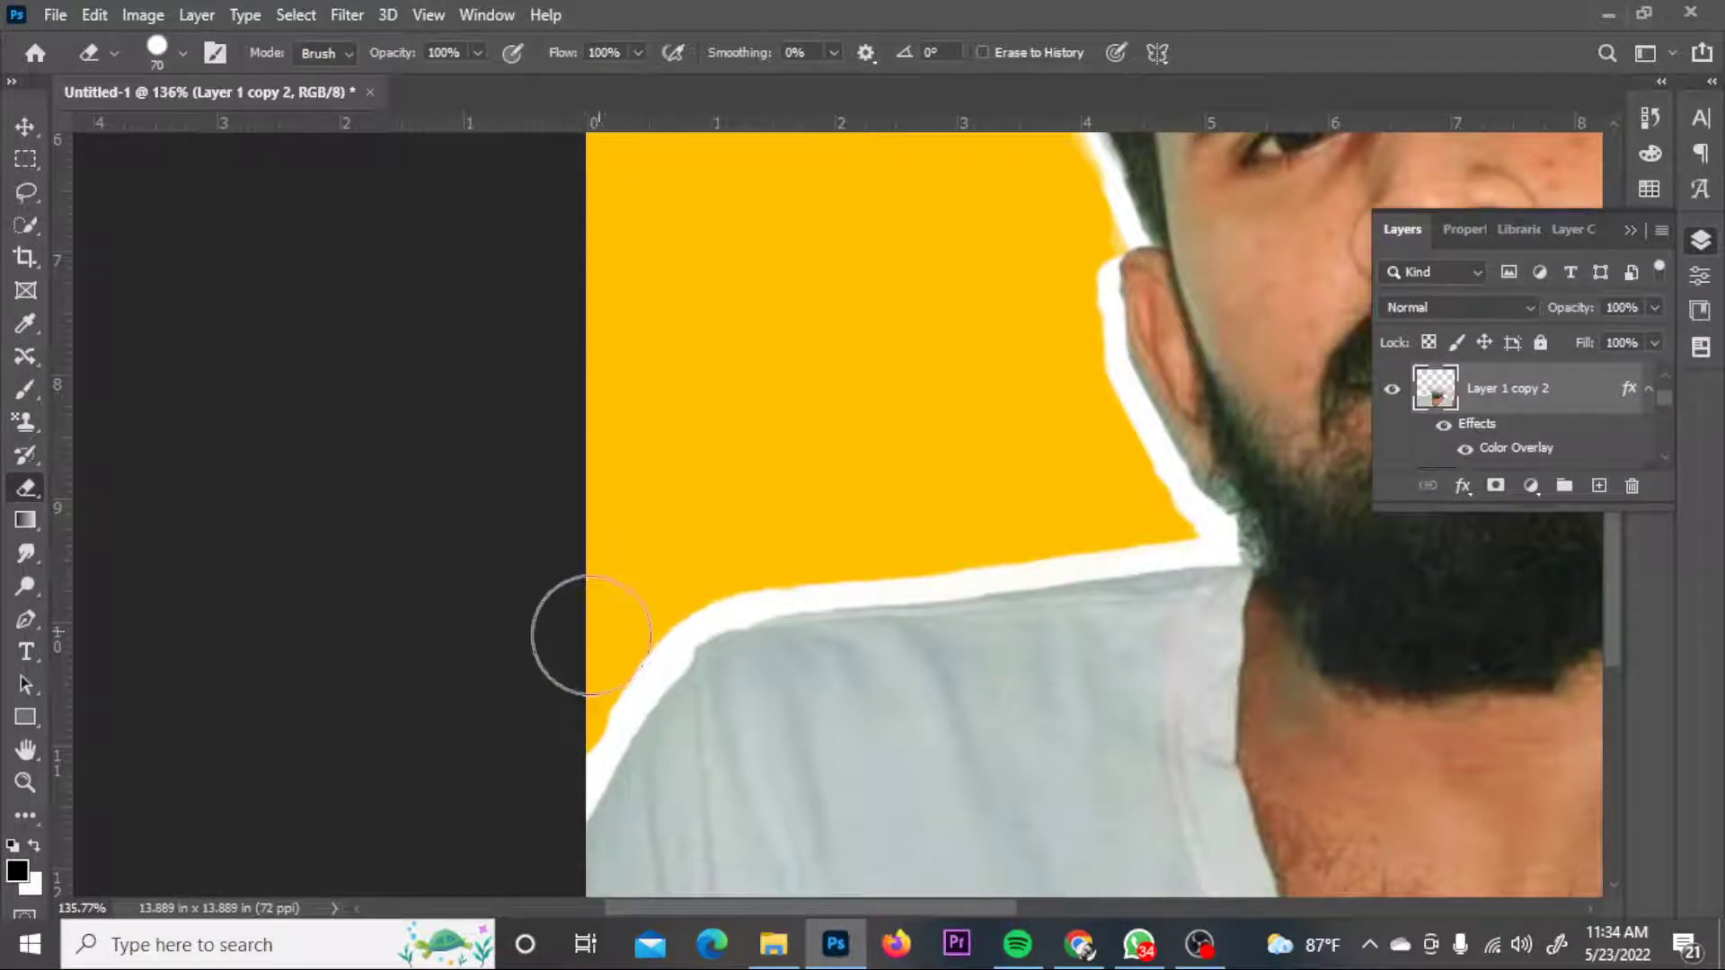
{"action": "scroll", "coordinate": [597, 558], "scroll_direction": "down", "scroll_amount": 5}
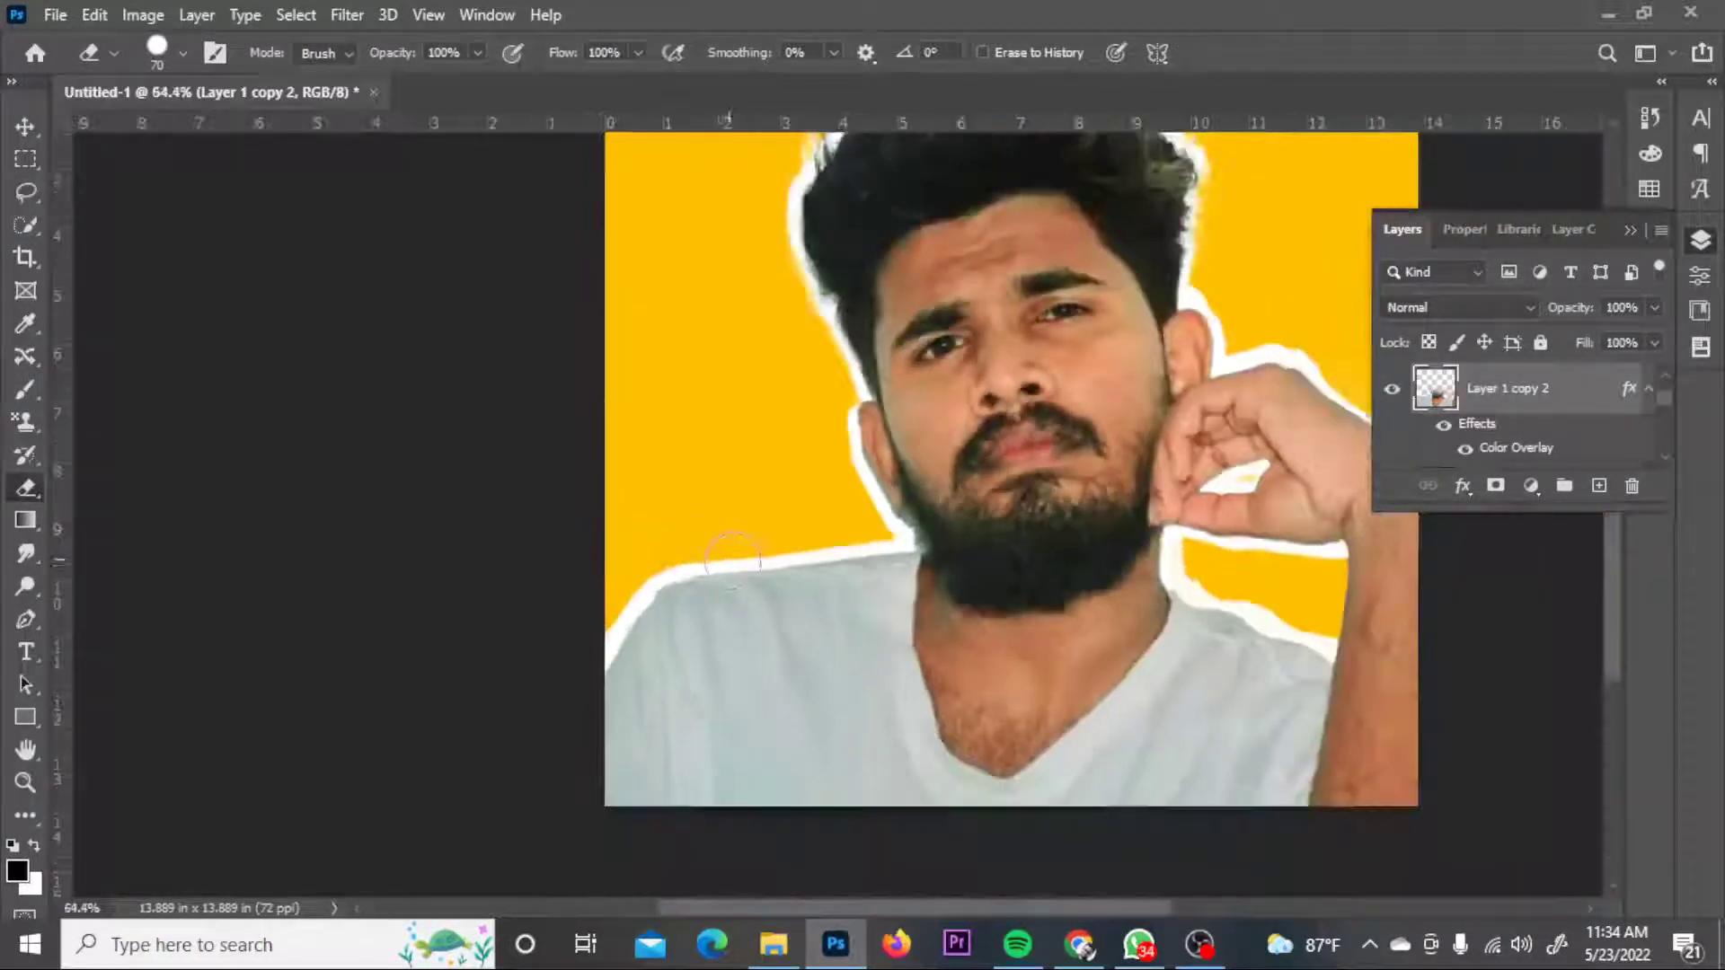
- Shrink the eraser to 10 px and erase the finger-gap white on Layer 1 copy 2
{"action": "scroll", "coordinate": [1168, 557], "scroll_direction": "up", "scroll_amount": 5}
{"action": "key", "text": "v"}
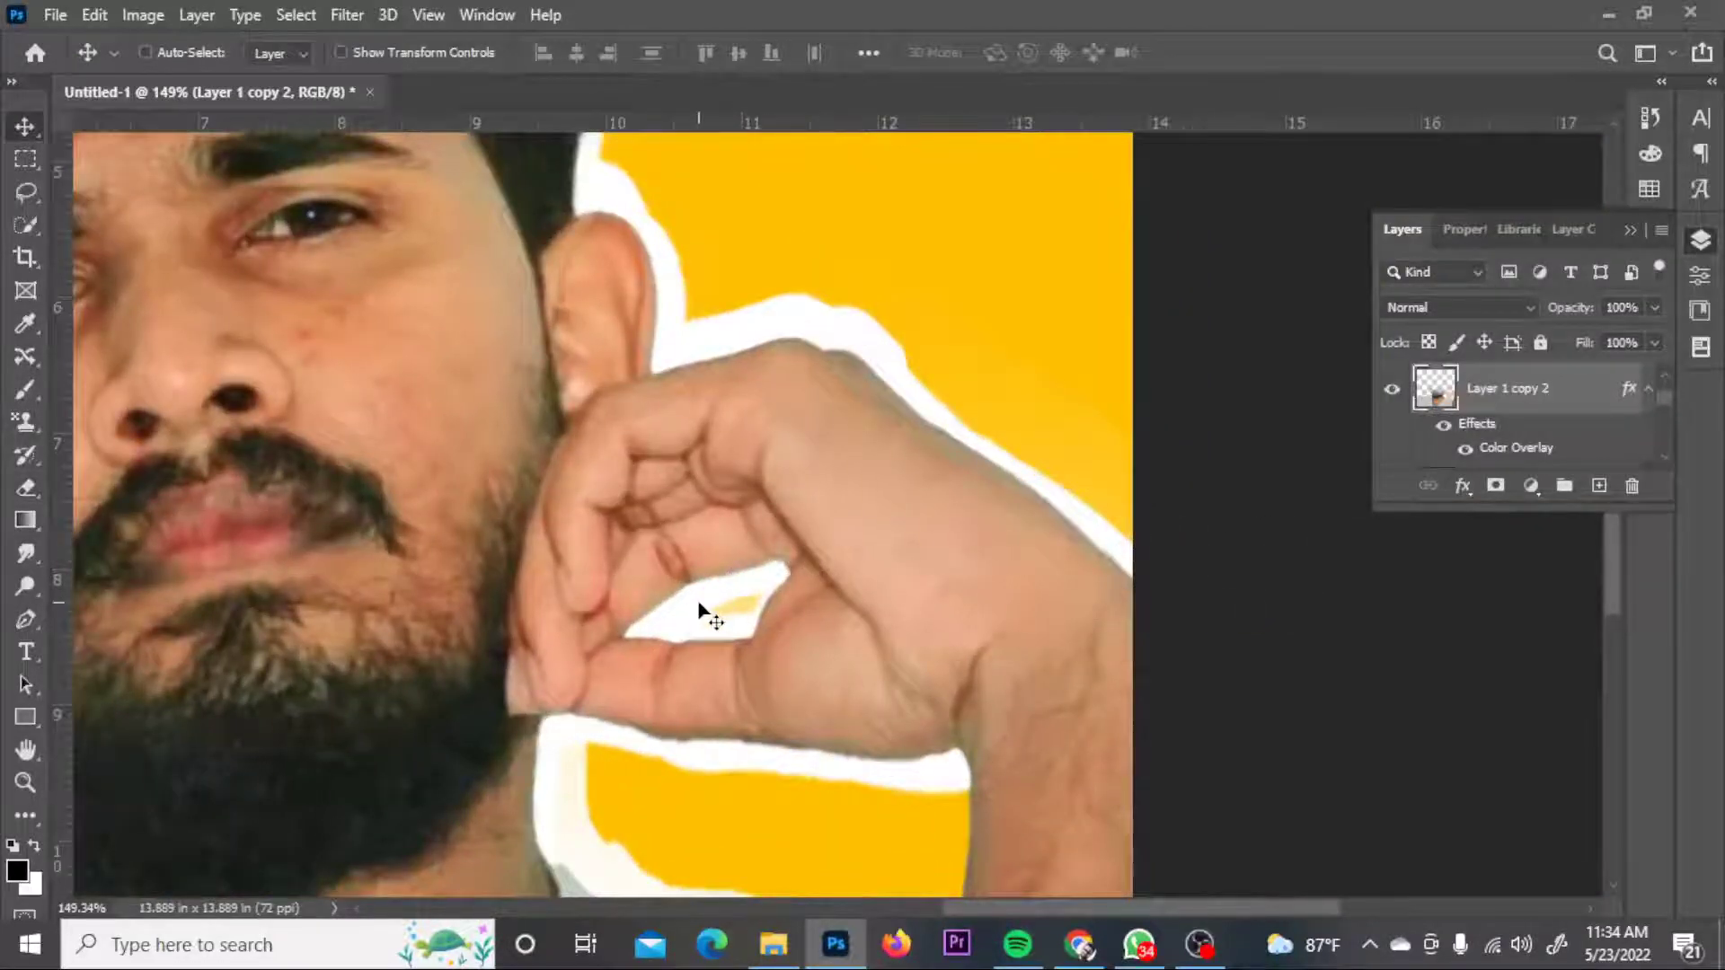
{"action": "key", "text": "e"}
{"action": "key", "text": "v"}
{"action": "key", "text": "e"}
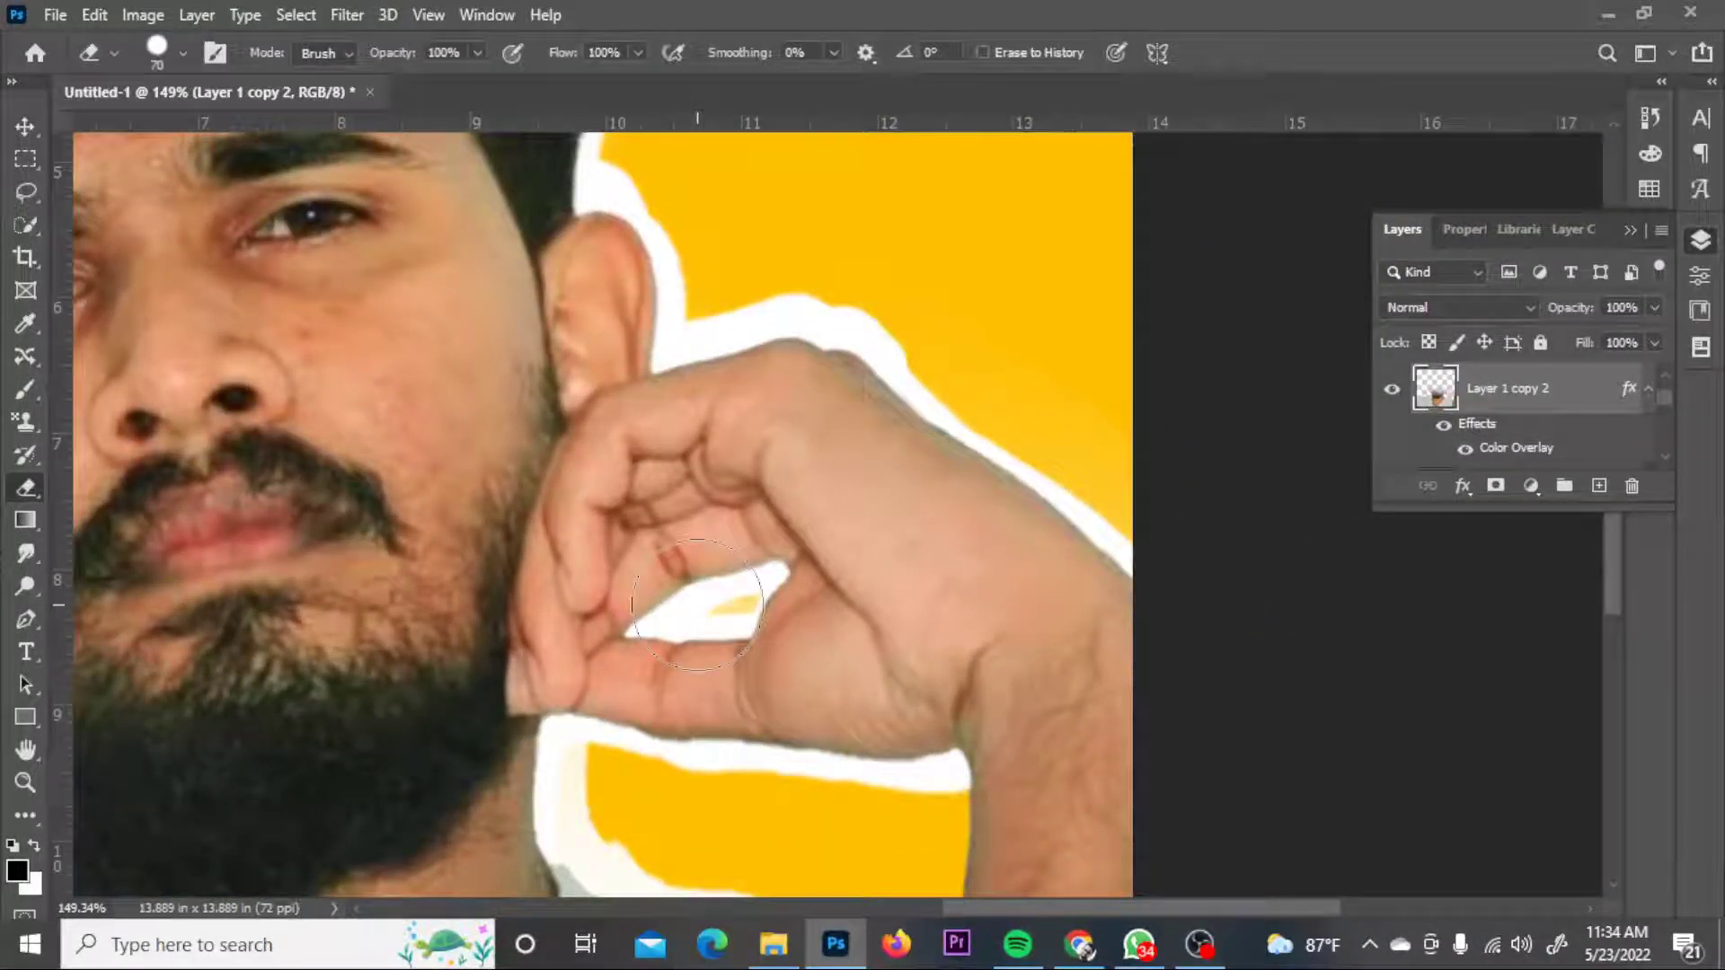
{"action": "key", "text": "bracketleft"}
{"action": "key", "text": "bracketleft"}
{"action": "scroll", "coordinate": [696, 600], "scroll_direction": "up", "scroll_amount": 3}
{"action": "key", "text": "bracketleft"}
{"action": "key", "text": "bracketleft"}
{"action": "key", "text": "bracketleft"}
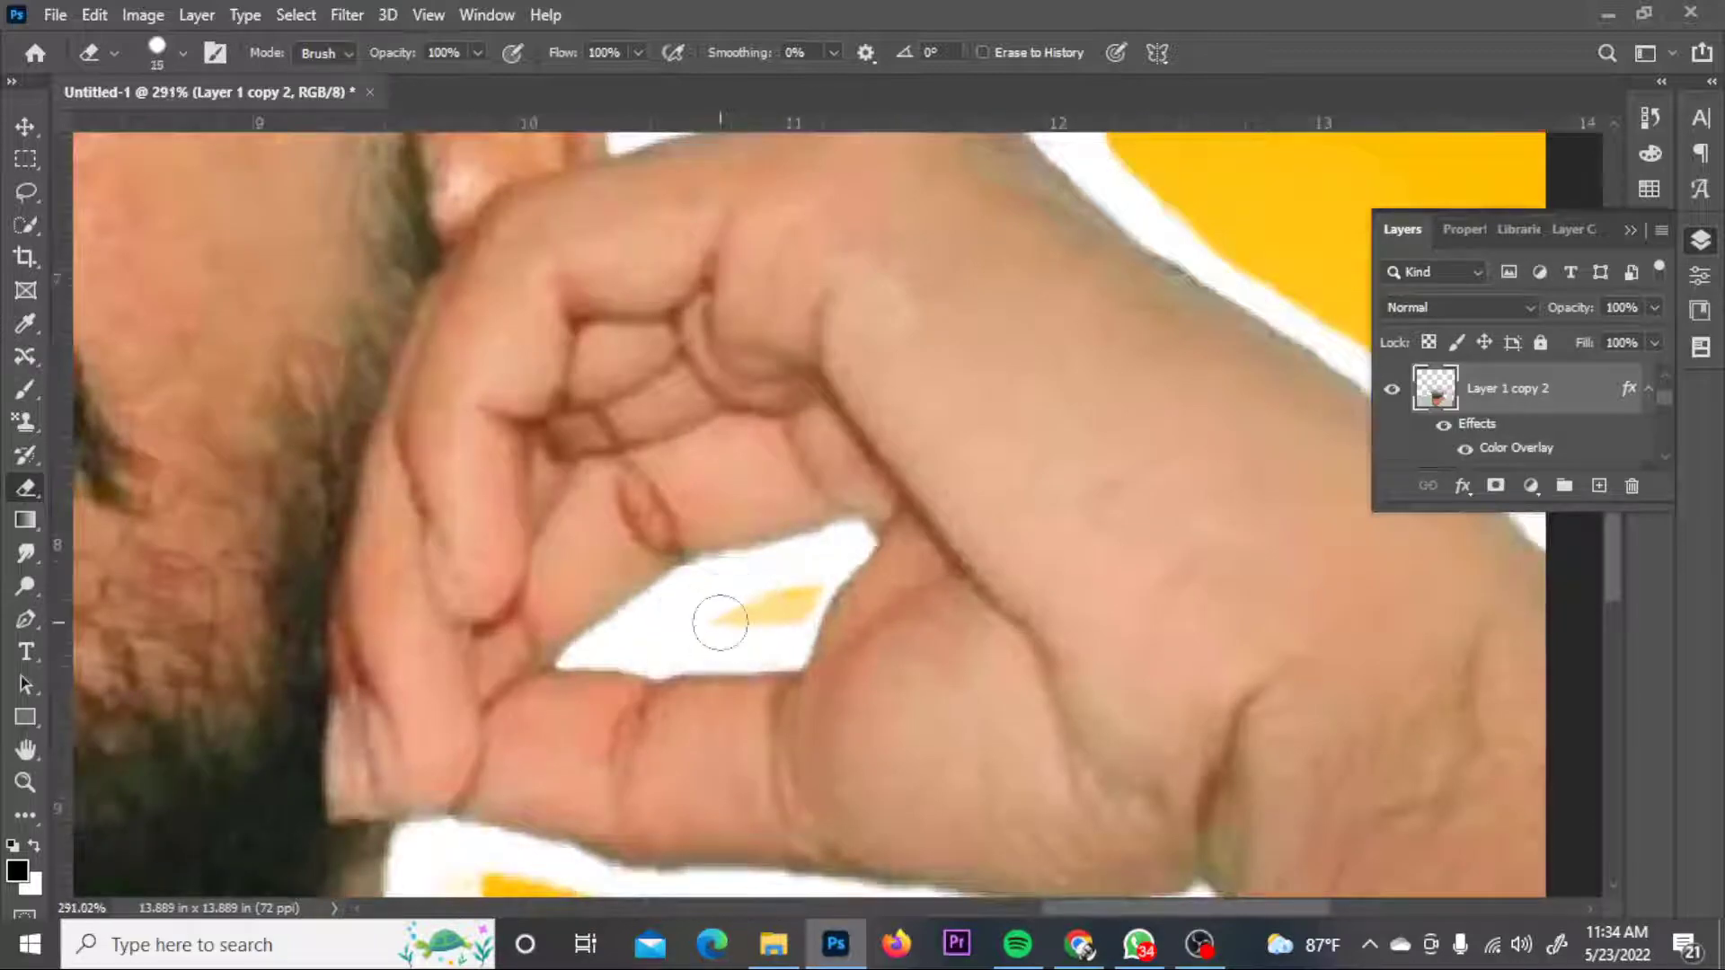
{"action": "key", "text": "bracketleft"}
{"action": "left_click_drag", "start_coordinate": [777, 593], "coordinate": [745, 587]}
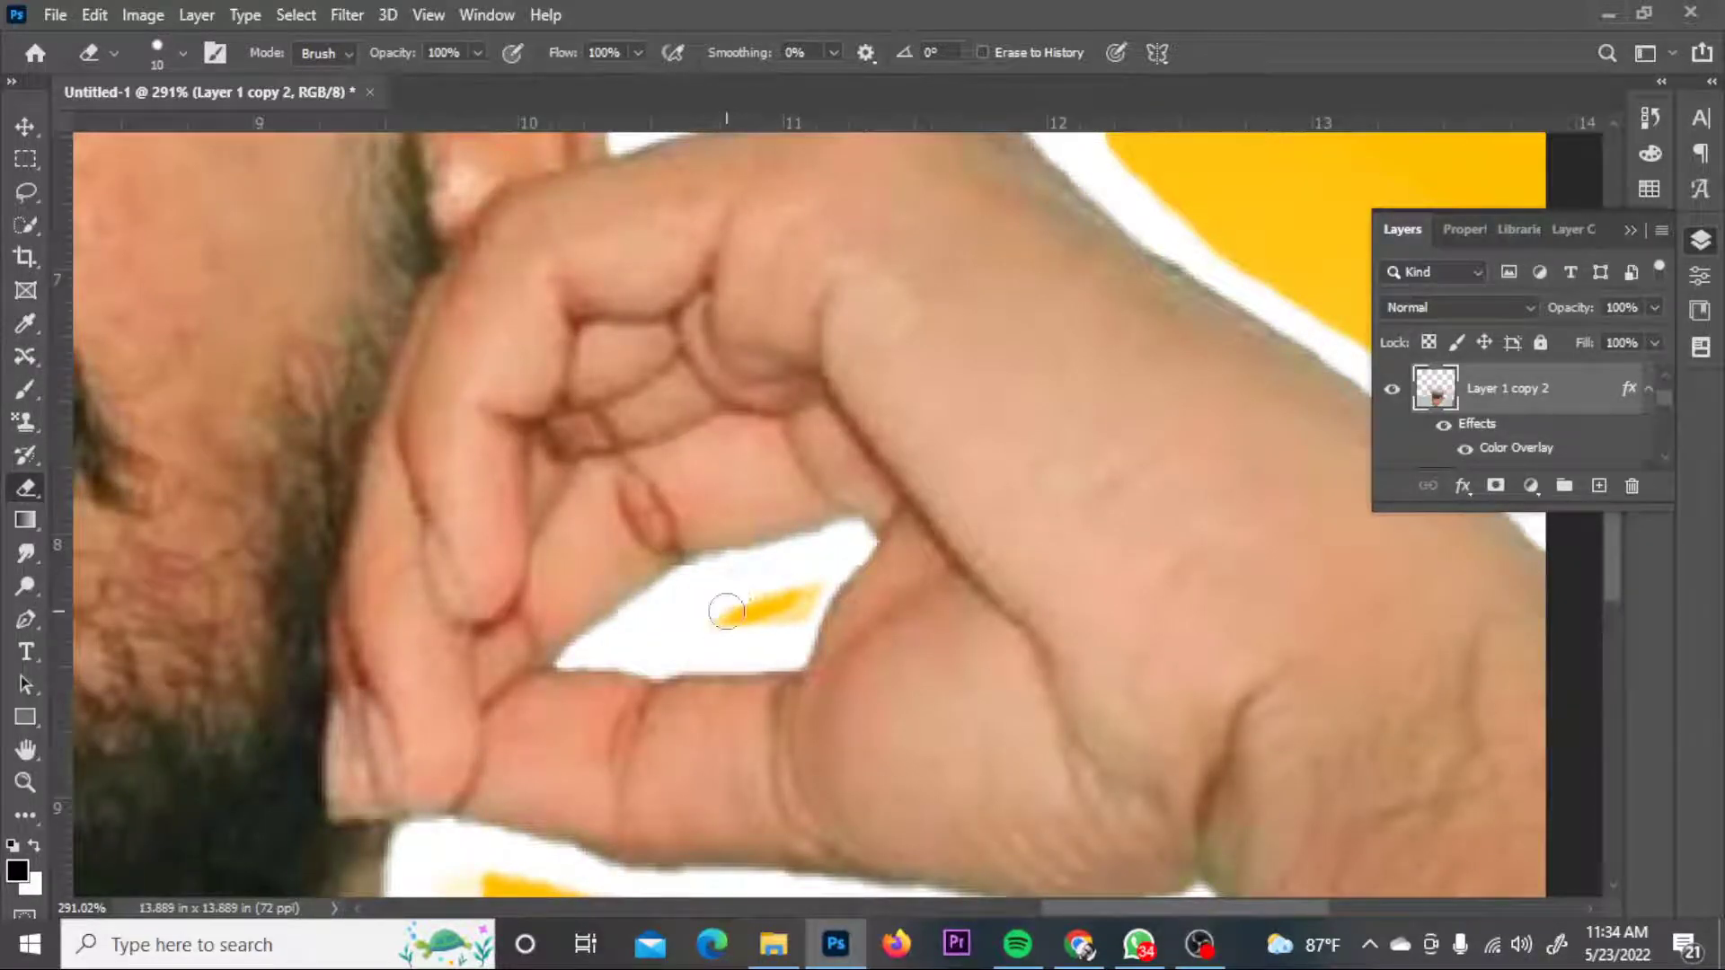
{"action": "key", "text": "v"}
{"action": "key", "text": "r"}
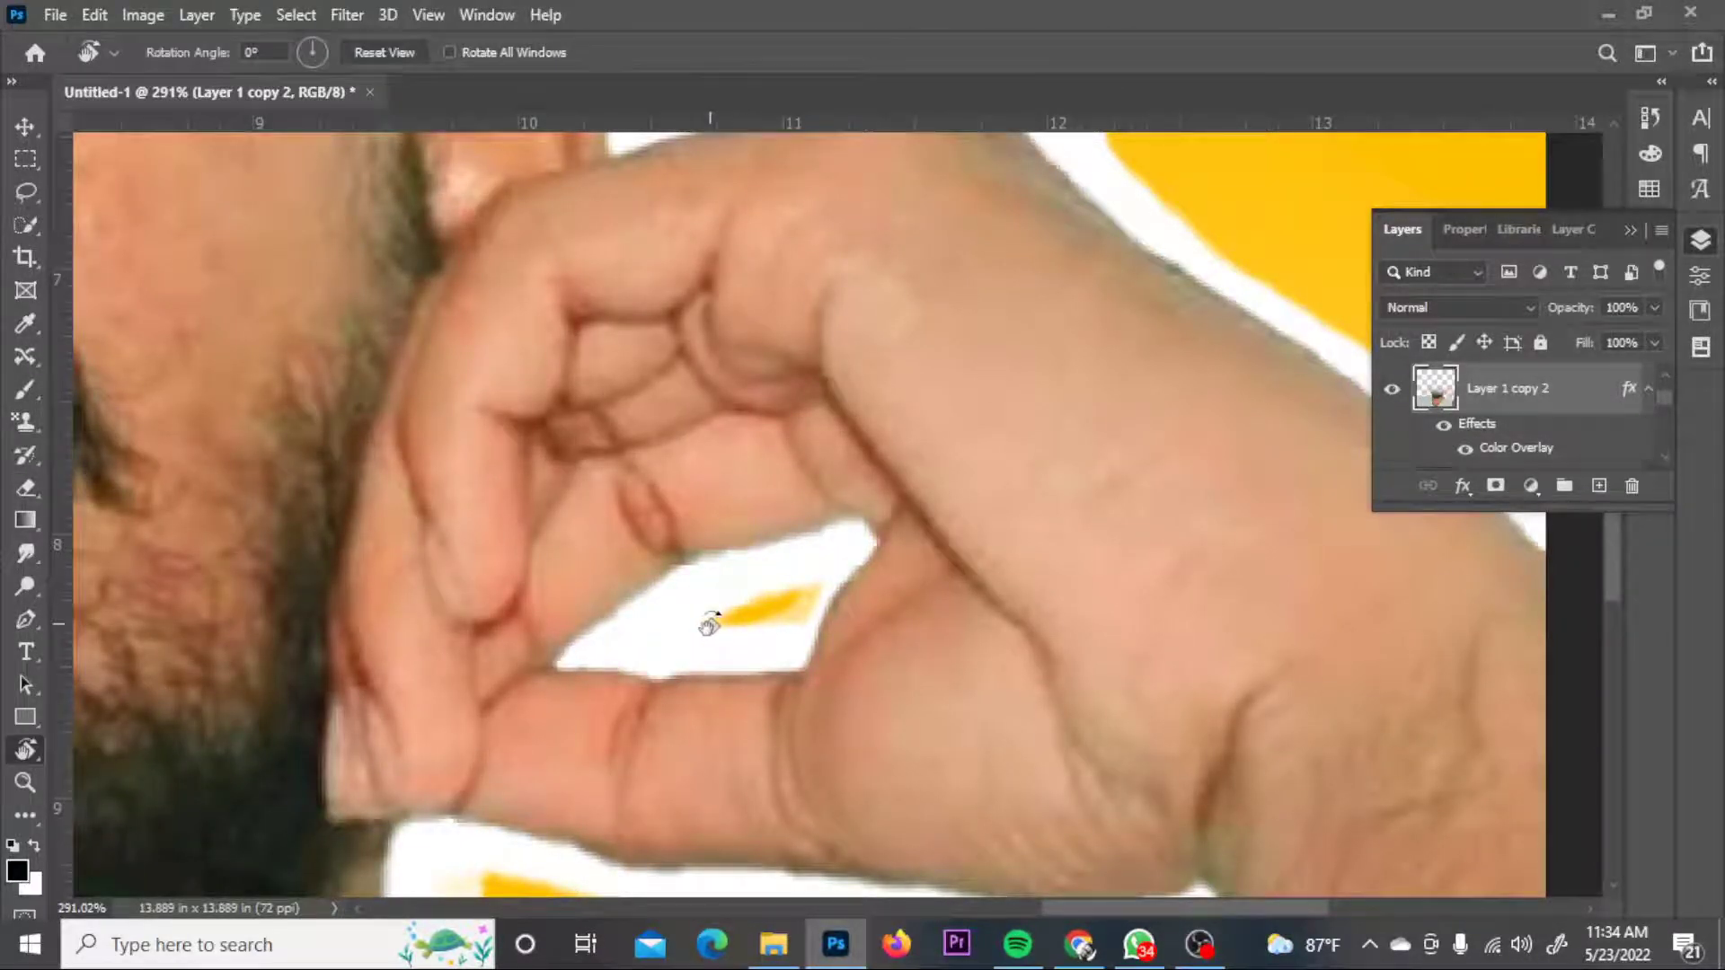
{"action": "key", "text": "e"}
{"action": "left_click_drag", "start_coordinate": [724, 620], "coordinate": [828, 591]}
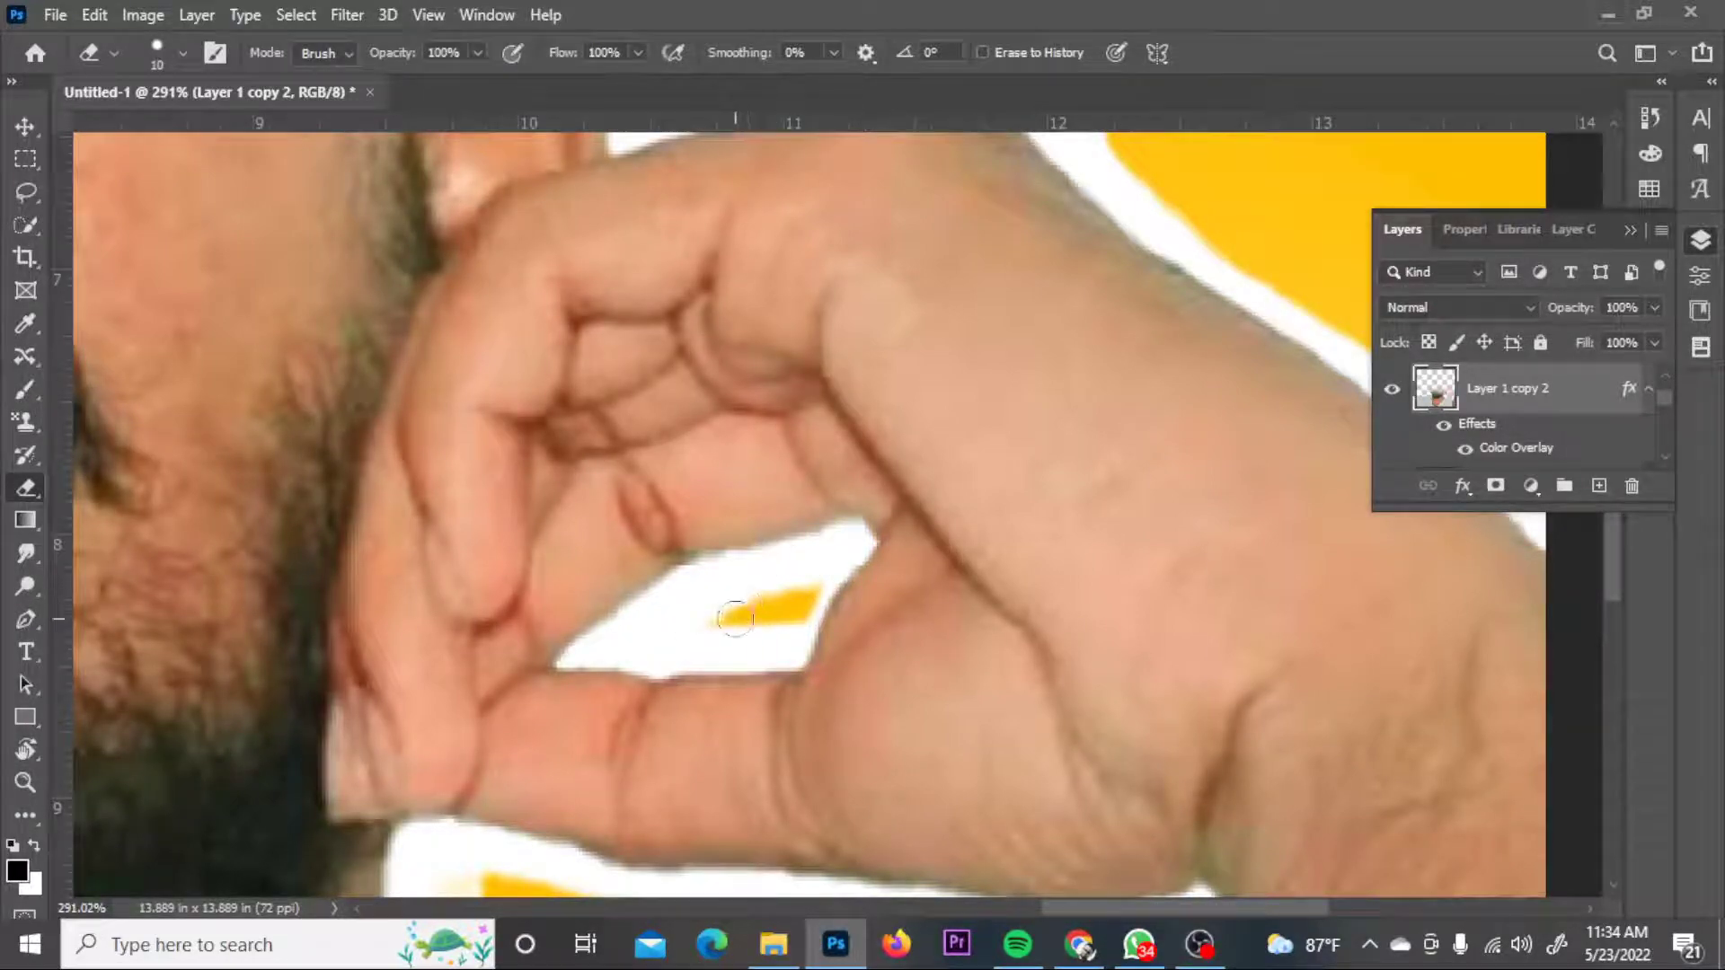
{"action": "key", "text": "v"}
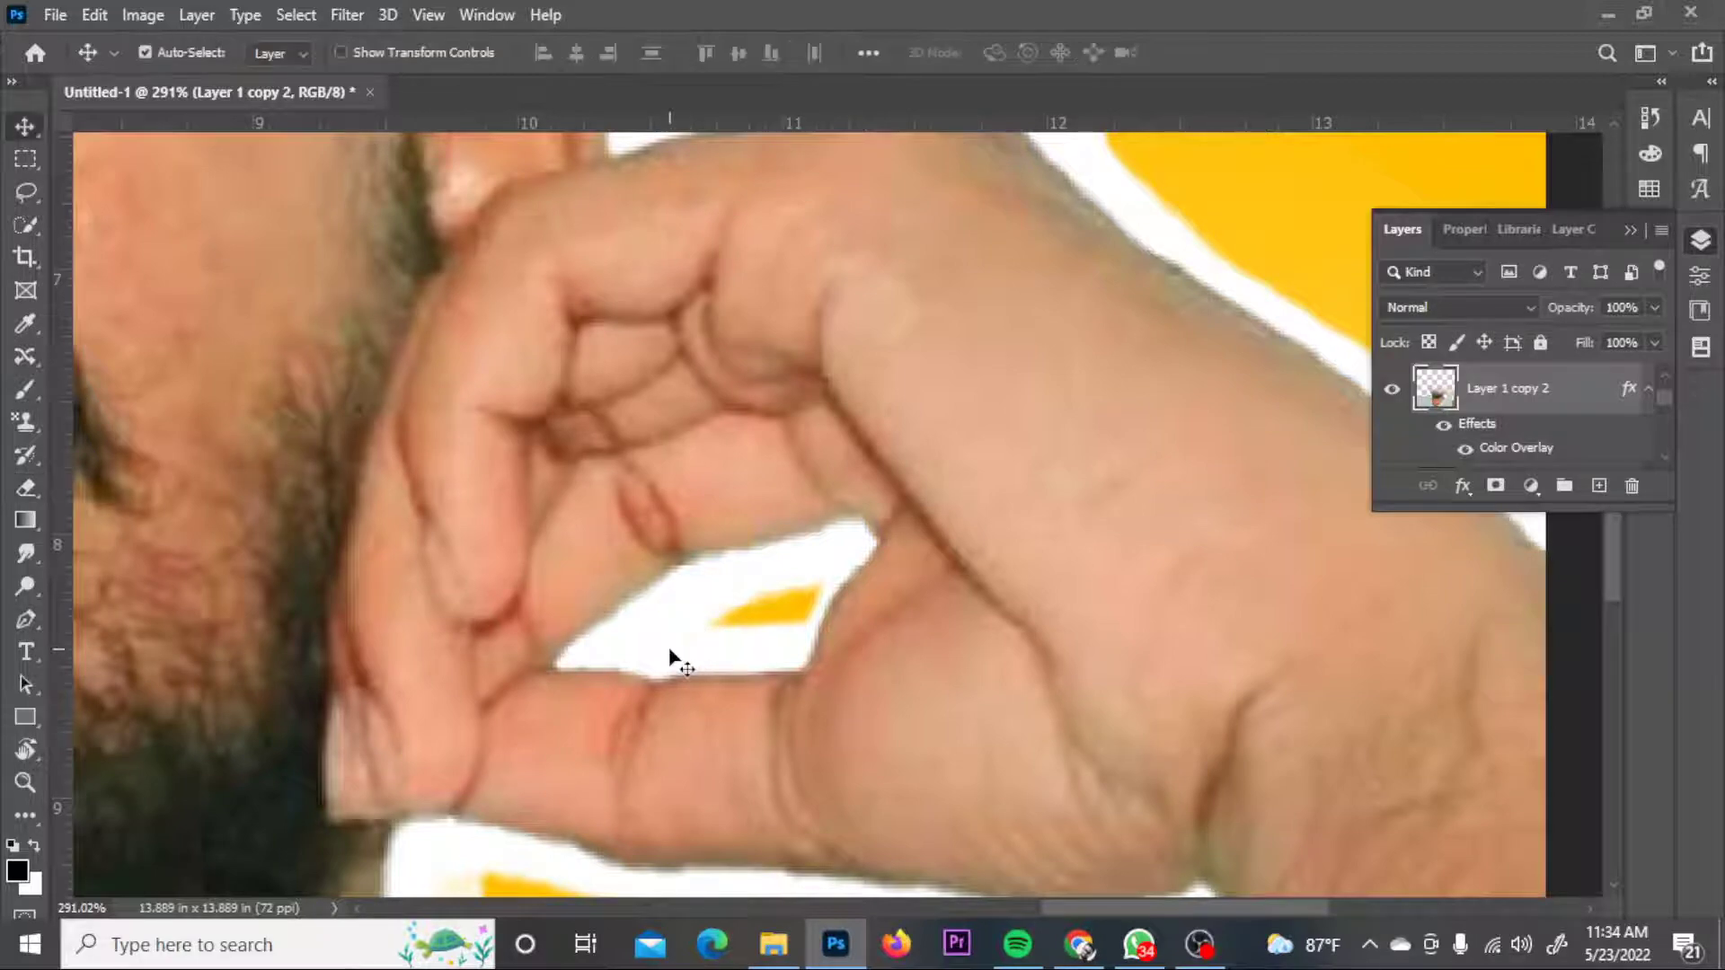
- Erase the finger-gap white on Layer 1 copy, widening the yellow opening
{"action": "left_click", "coordinate": [670, 638]}
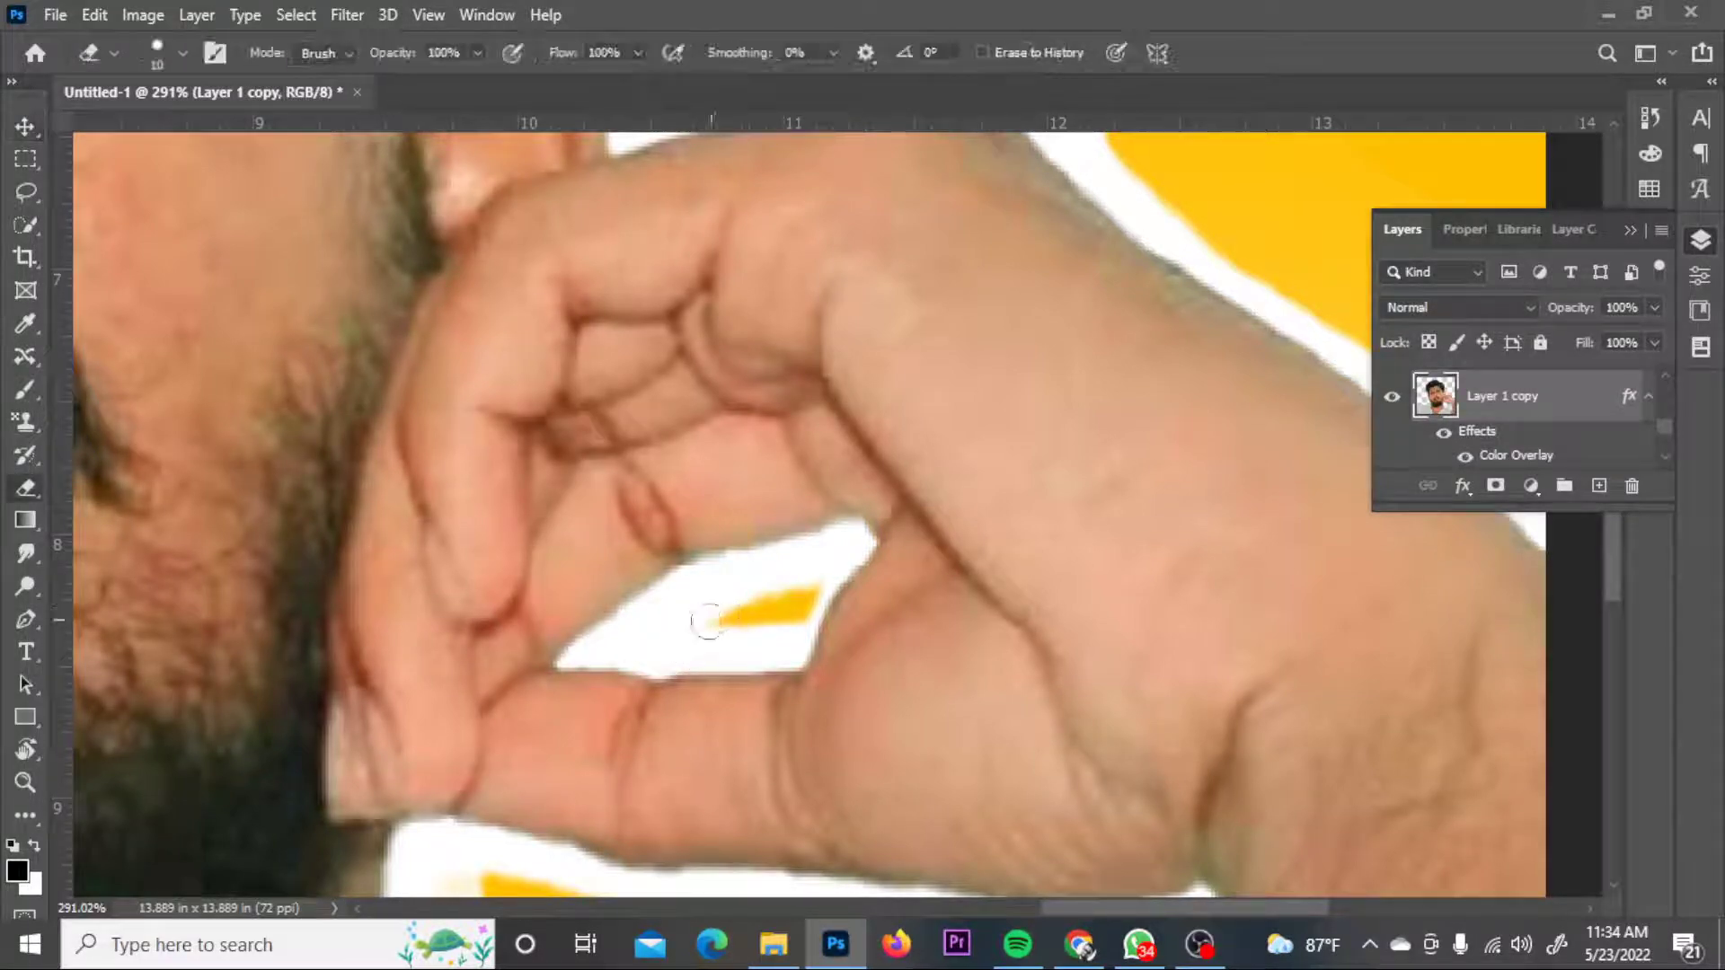
{"action": "key", "text": "e"}
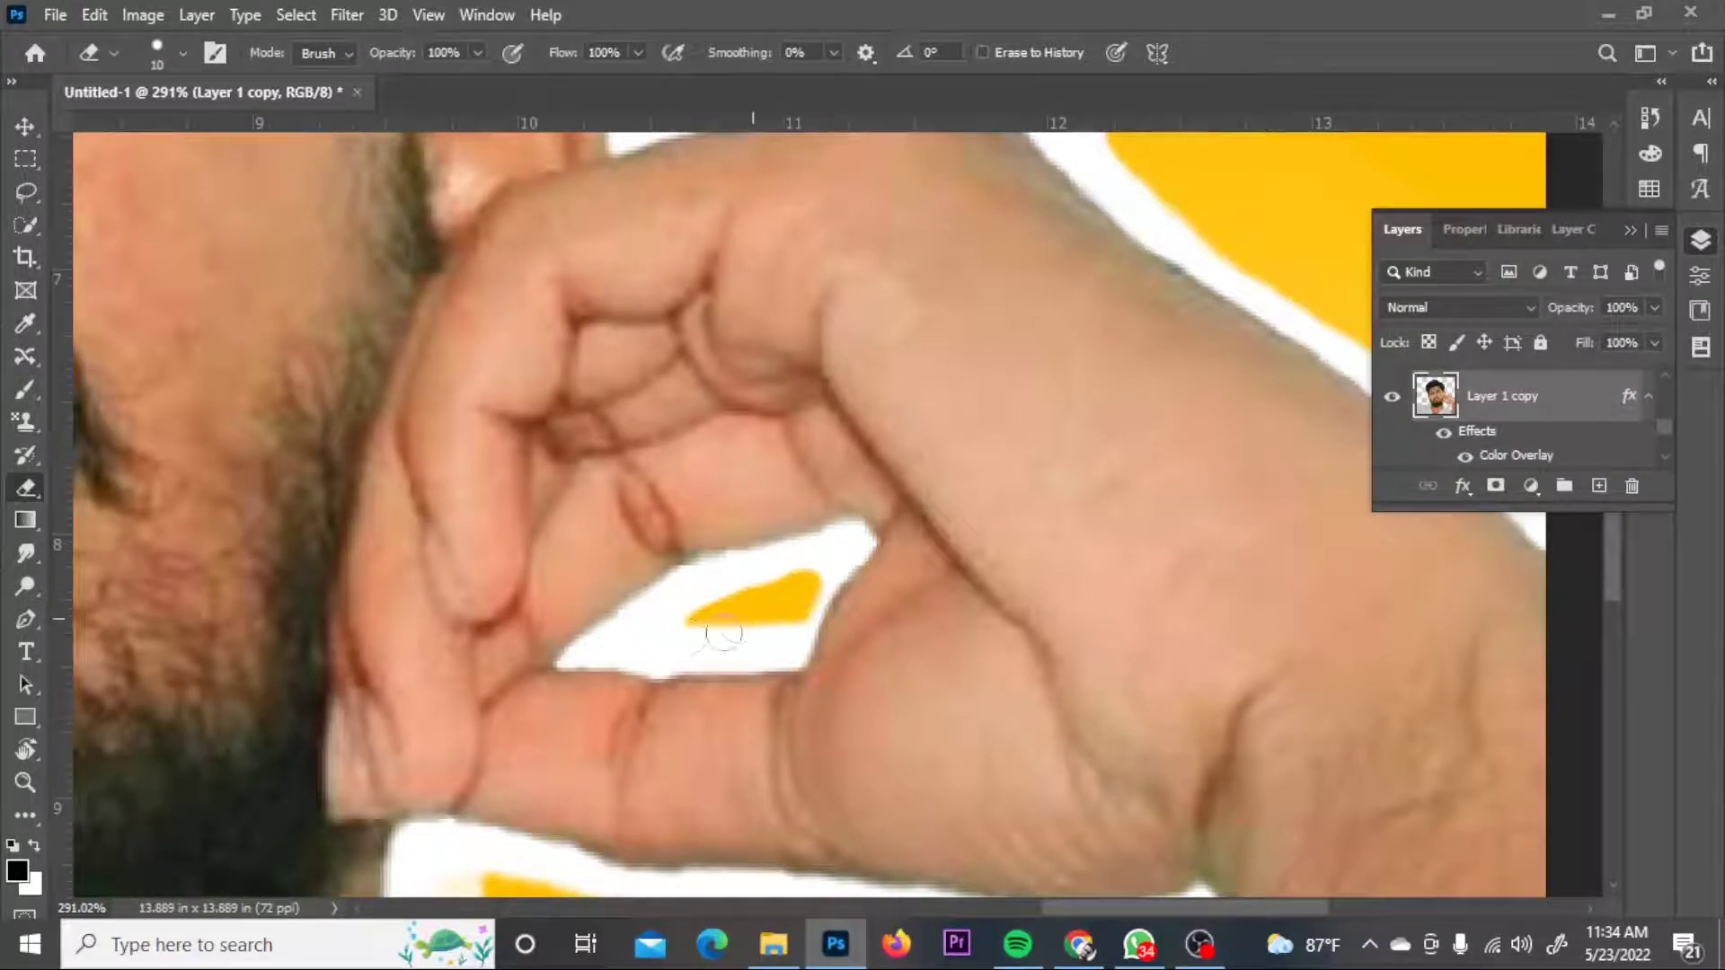
{"action": "mouse_move", "coordinate": [708, 611]}
{"action": "left_mouse_down"}
{"action": "mouse_move", "coordinate": [782, 569]}
{"action": "mouse_move", "coordinate": [684, 625]}
{"action": "left_mouse_up"}
{"action": "left_click_drag", "start_coordinate": [780, 594], "coordinate": [706, 620]}
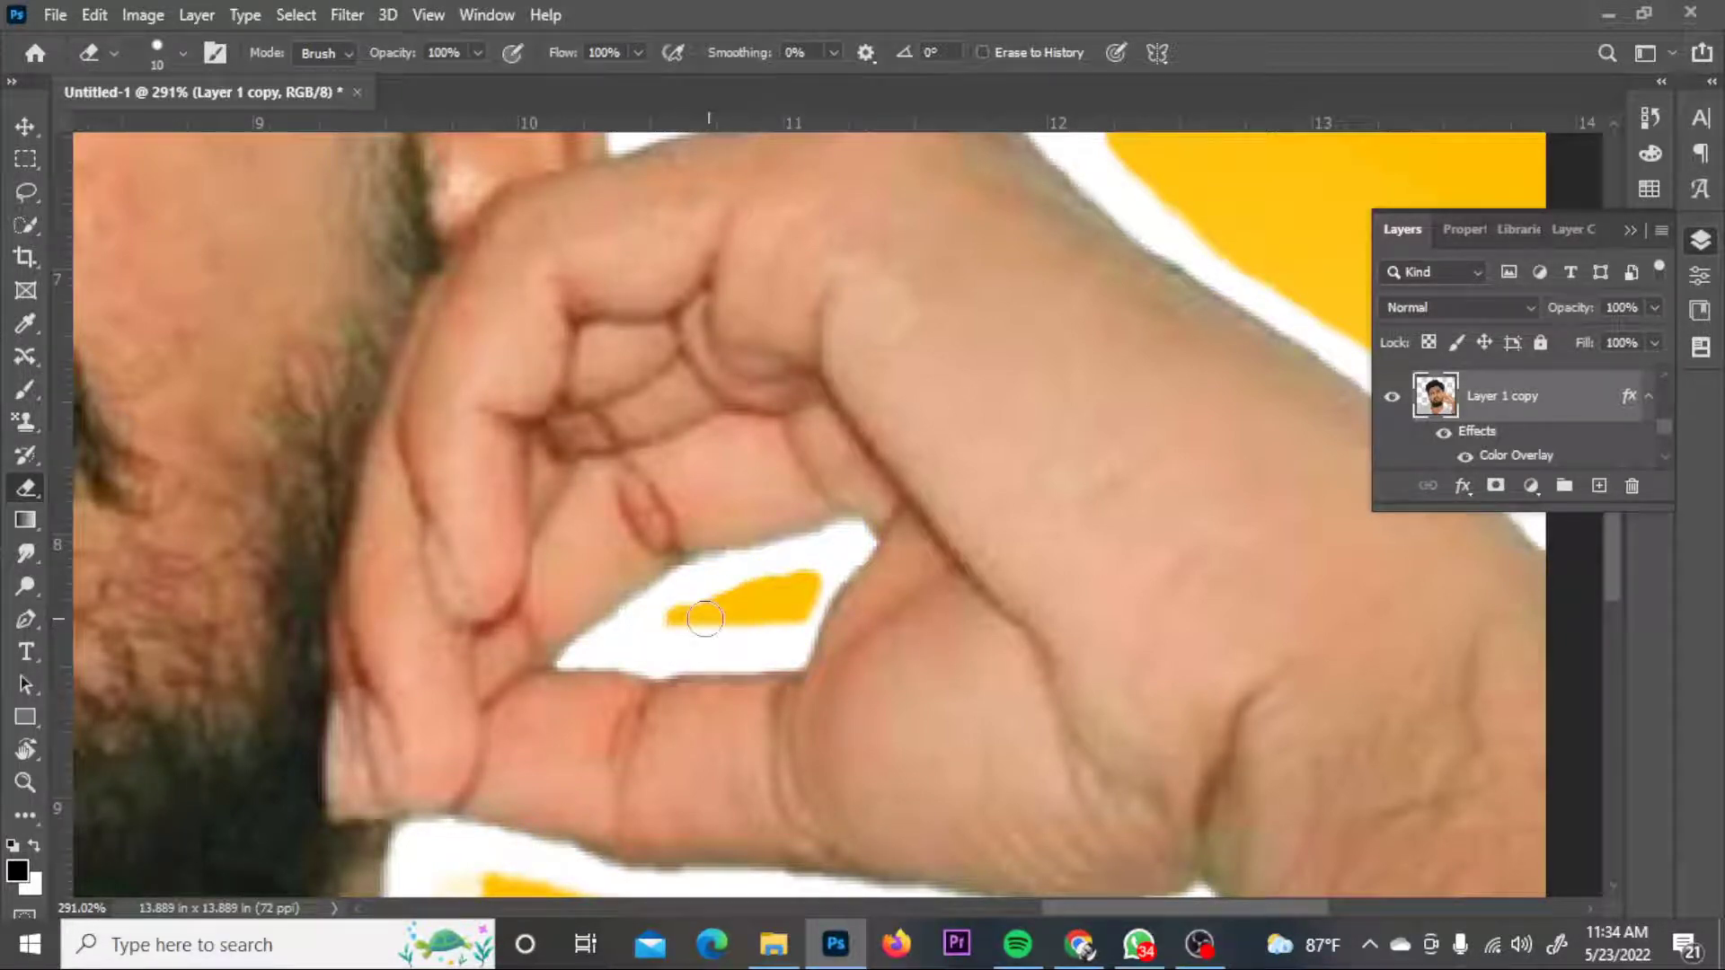
{"action": "scroll", "coordinate": [717, 618], "scroll_direction": "down", "scroll_amount": 3}
{"action": "scroll", "coordinate": [717, 619], "scroll_direction": "down", "scroll_amount": 3}
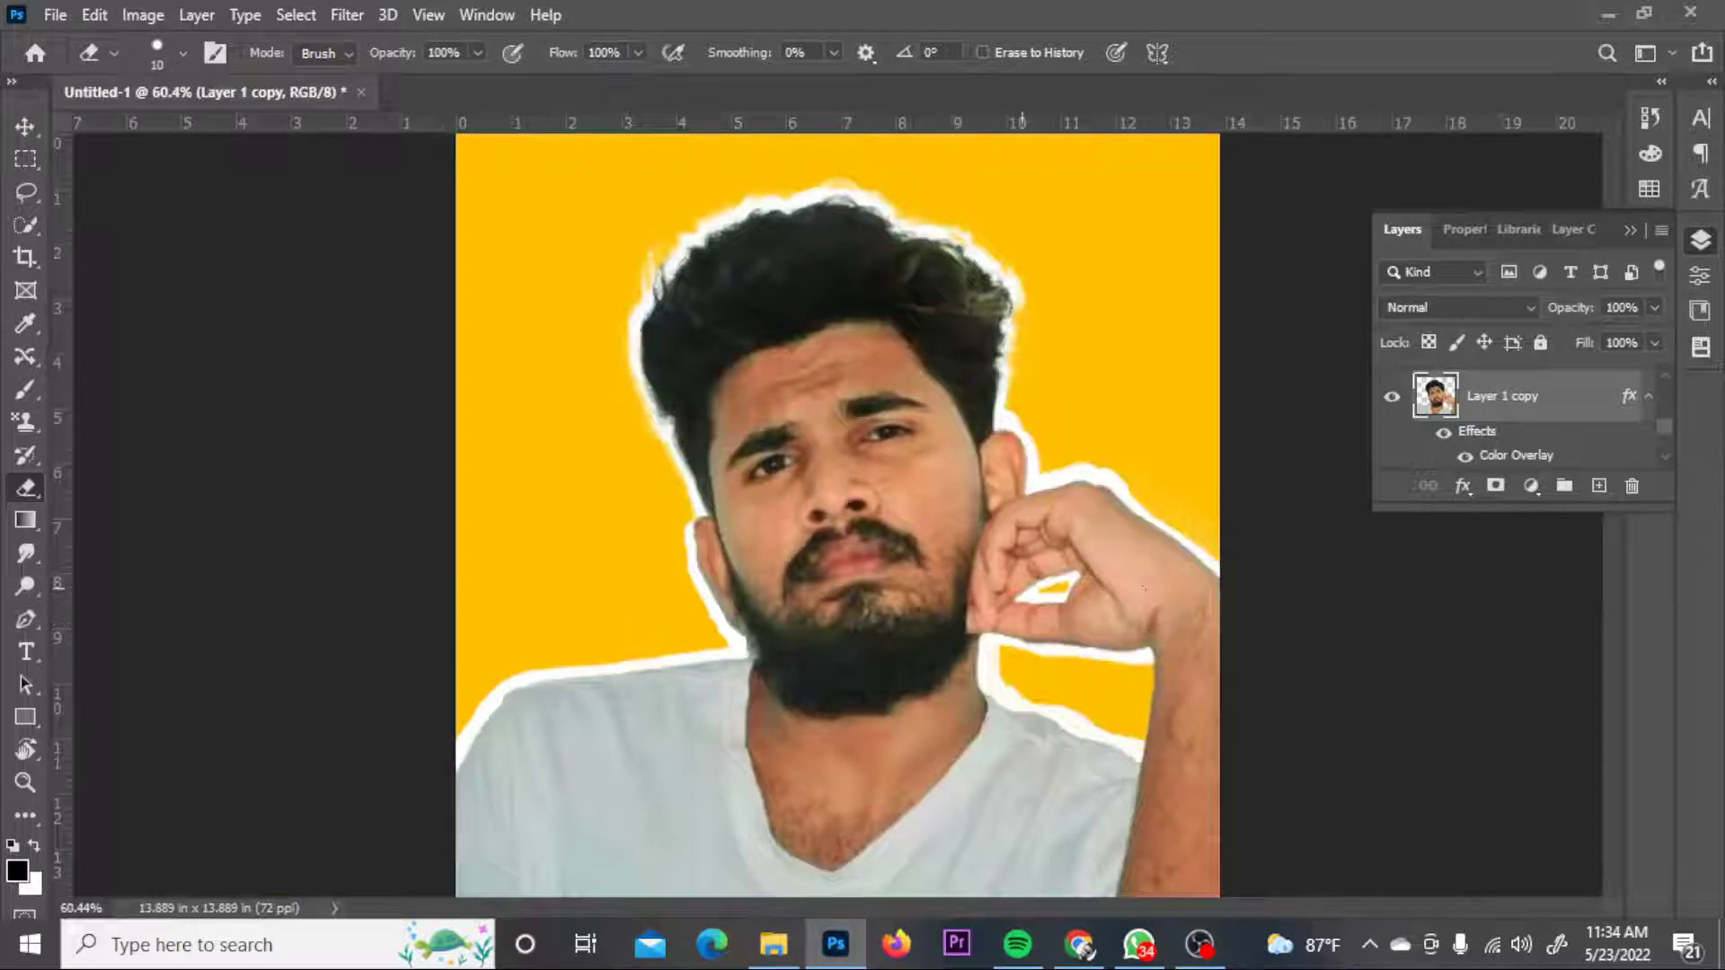
{"action": "scroll", "coordinate": [960, 610], "scroll_direction": "up", "scroll_amount": 4}
{"action": "scroll", "coordinate": [959, 609], "scroll_direction": "up", "scroll_amount": 2}
- Erase and tidy the finger-gap white on Layer 1 copy 3
{"action": "key", "text": "ctrl+j"}
{"action": "key", "text": "ctrl+j"}
{"action": "scroll", "coordinate": [899, 598], "scroll_direction": "up", "scroll_amount": 2}
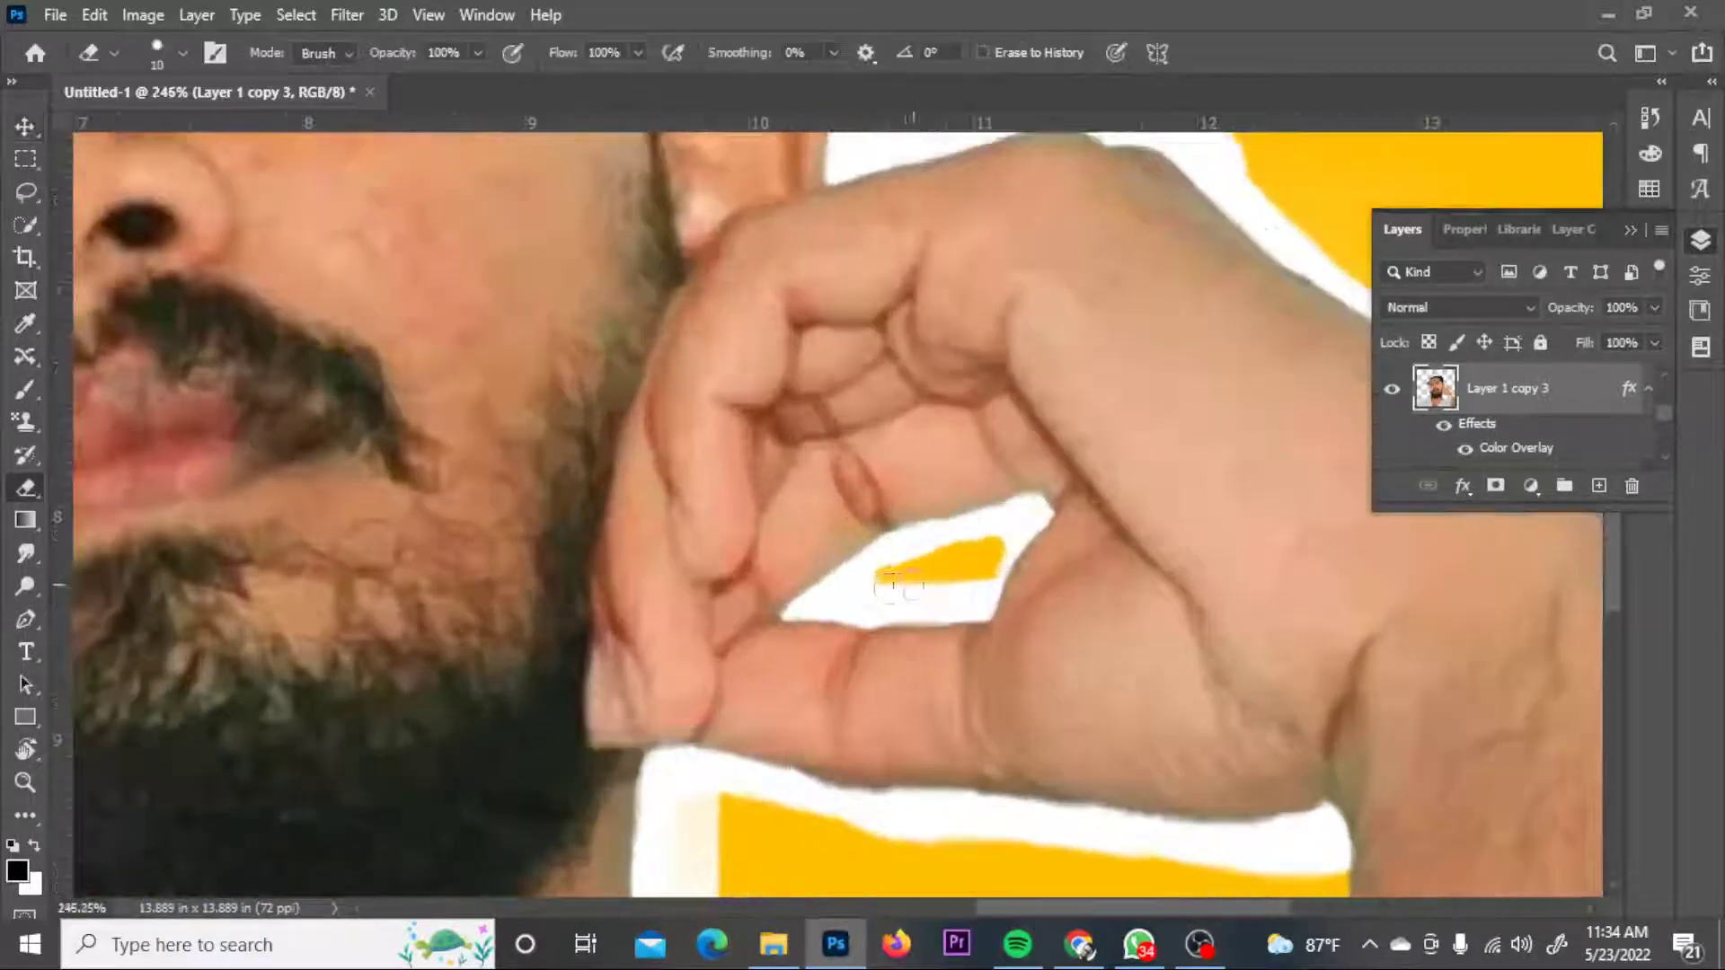
{"action": "scroll", "coordinate": [872, 587], "scroll_direction": "up", "scroll_amount": 2}
{"action": "left_click_drag", "start_coordinate": [871, 587], "coordinate": [1036, 560]}
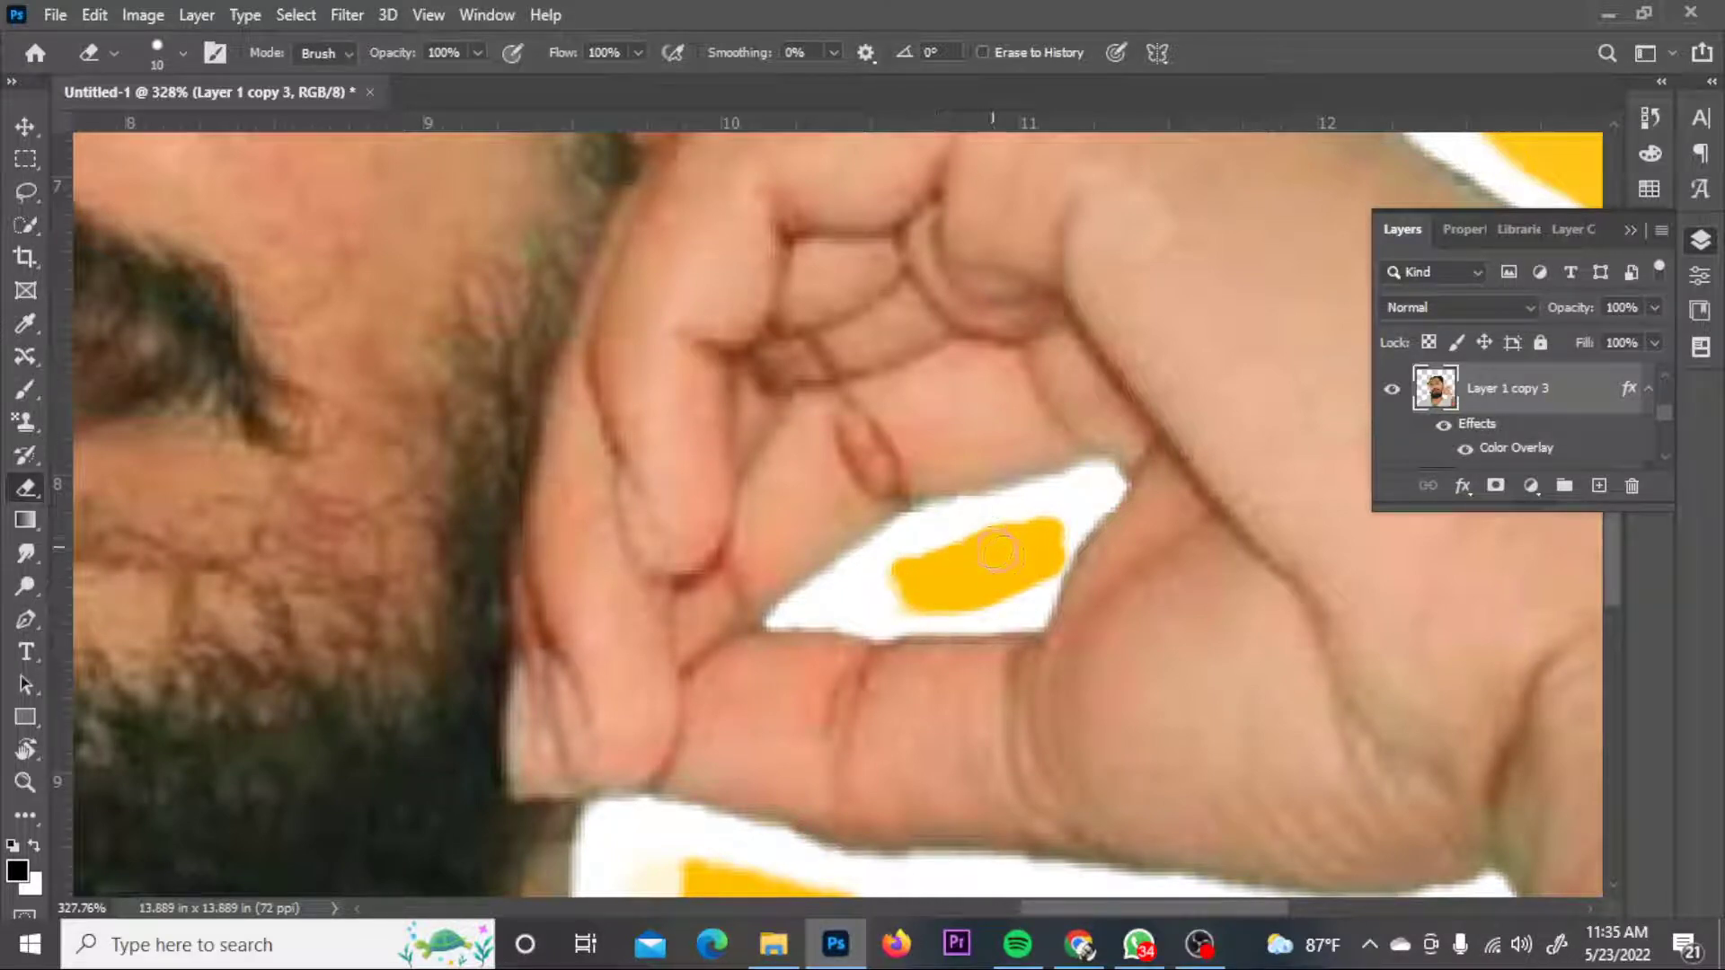
{"action": "mouse_move", "coordinate": [1027, 556]}
{"action": "left_mouse_down"}
{"action": "mouse_move", "coordinate": [964, 605]}
{"action": "mouse_move", "coordinate": [974, 577]}
{"action": "left_mouse_up"}
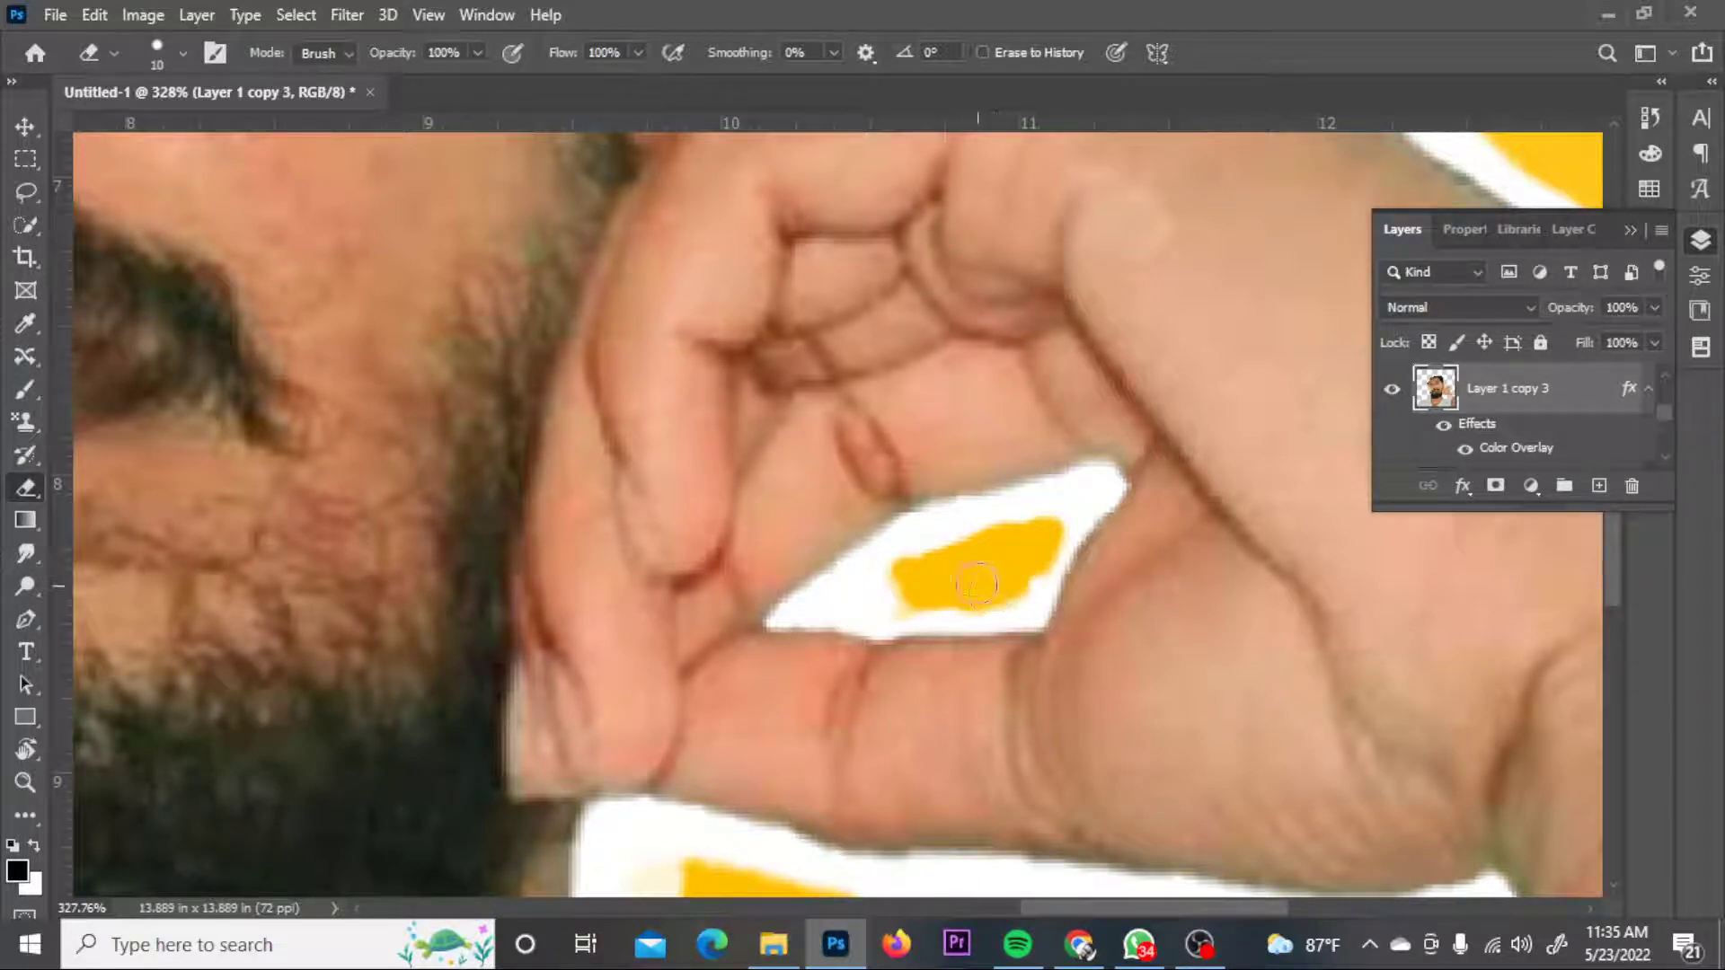
{"action": "left_click_drag", "start_coordinate": [978, 548], "coordinate": [966, 539]}
{"action": "scroll", "coordinate": [978, 548], "scroll_direction": "down", "scroll_amount": 10}
{"action": "key", "text": "v"}
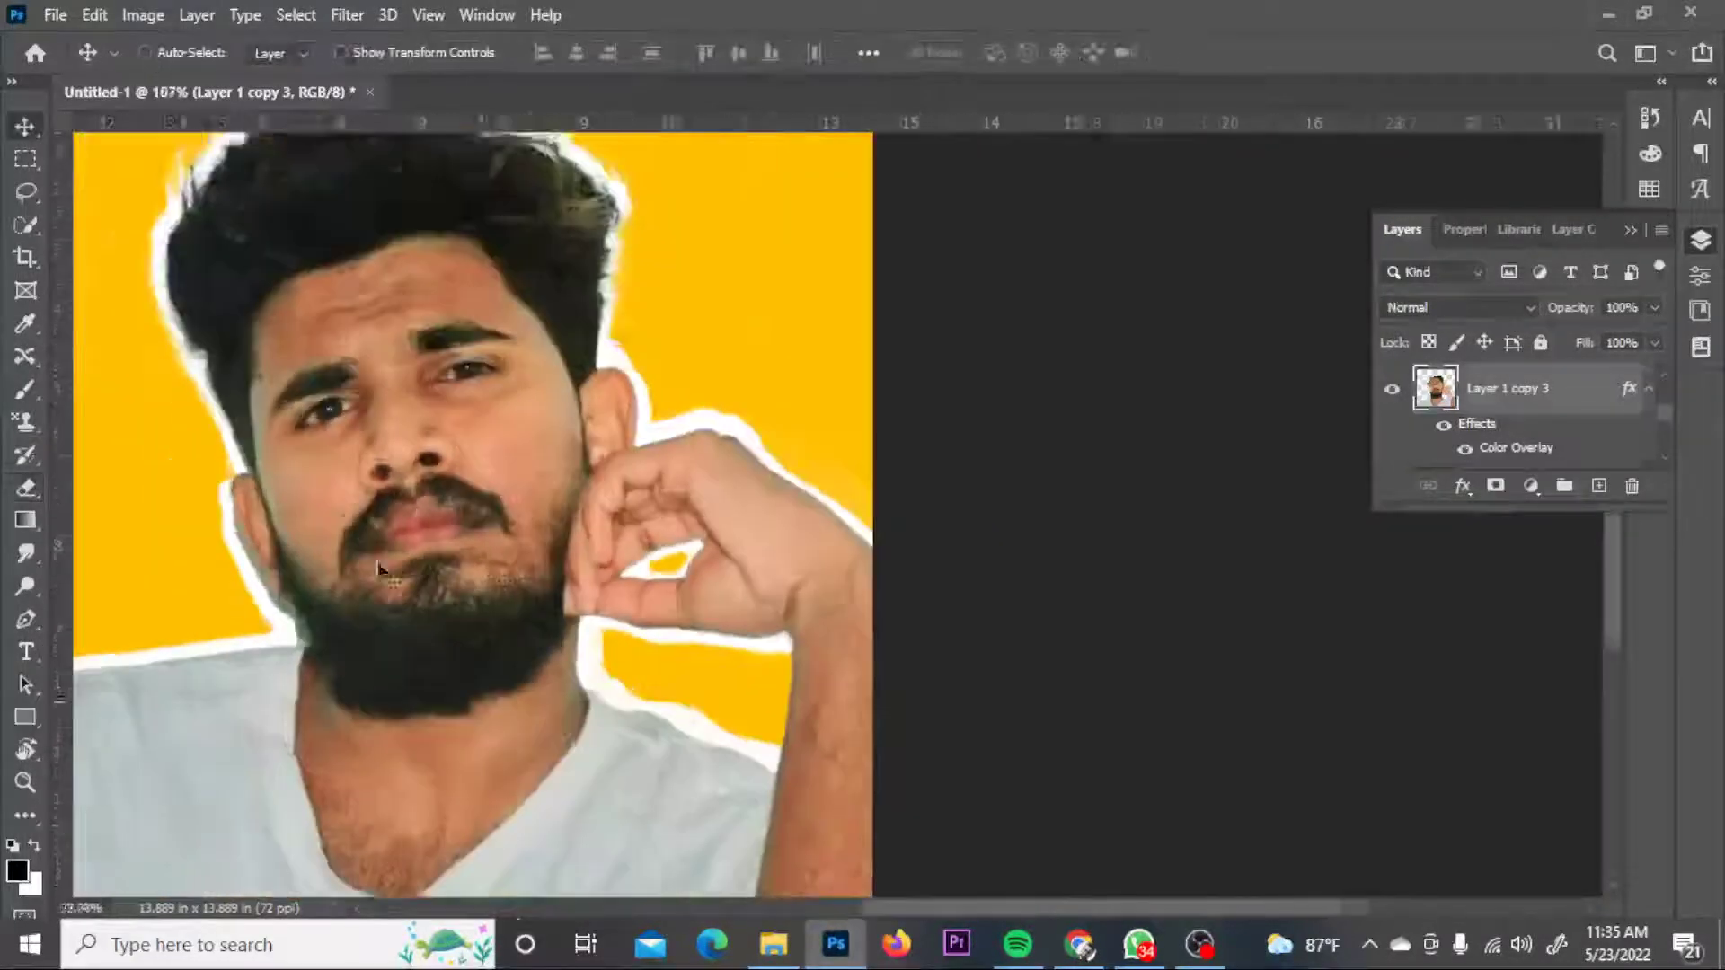
{"action": "scroll", "coordinate": [1117, 316], "scroll_direction": "up", "scroll_amount": 2}
{"action": "scroll", "coordinate": [1128, 281], "scroll_direction": "up", "scroll_amount": 2}
{"action": "scroll", "coordinate": [696, 300], "scroll_direction": "down", "scroll_amount": 4}
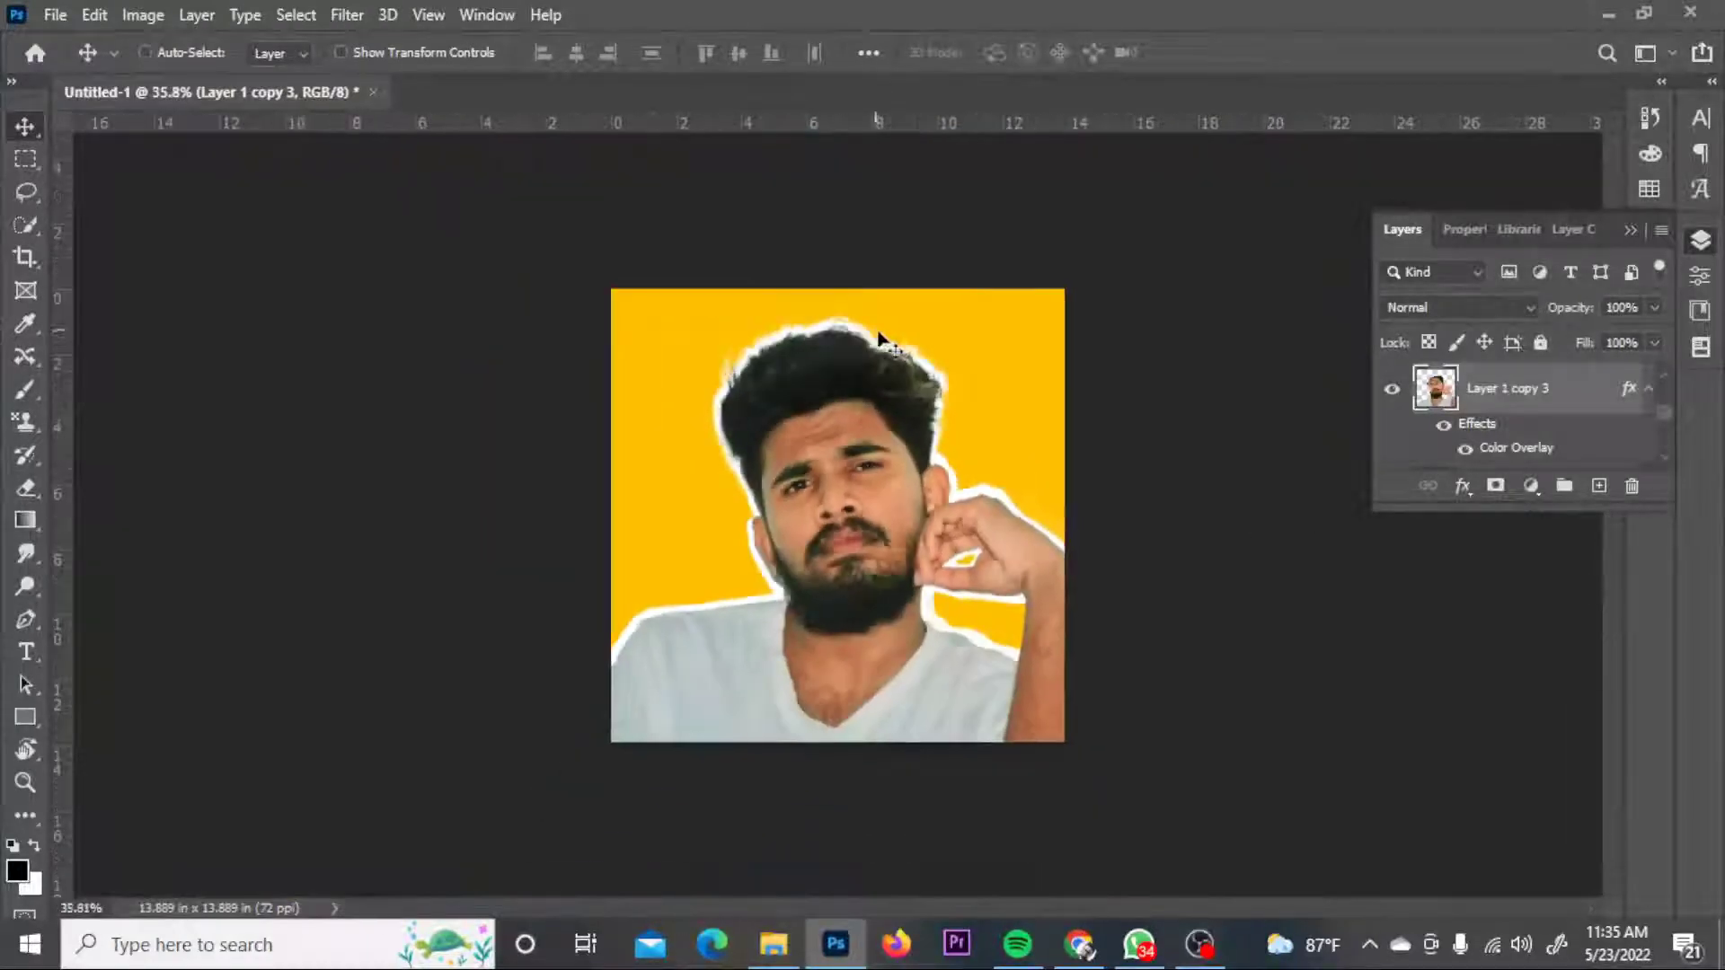
{"action": "scroll", "coordinate": [878, 339], "scroll_direction": "up", "scroll_amount": 3}
{"action": "scroll", "coordinate": [1013, 449], "scroll_direction": "down", "scroll_amount": 2}
{"action": "scroll", "coordinate": [934, 647], "scroll_direction": "up", "scroll_amount": 4}
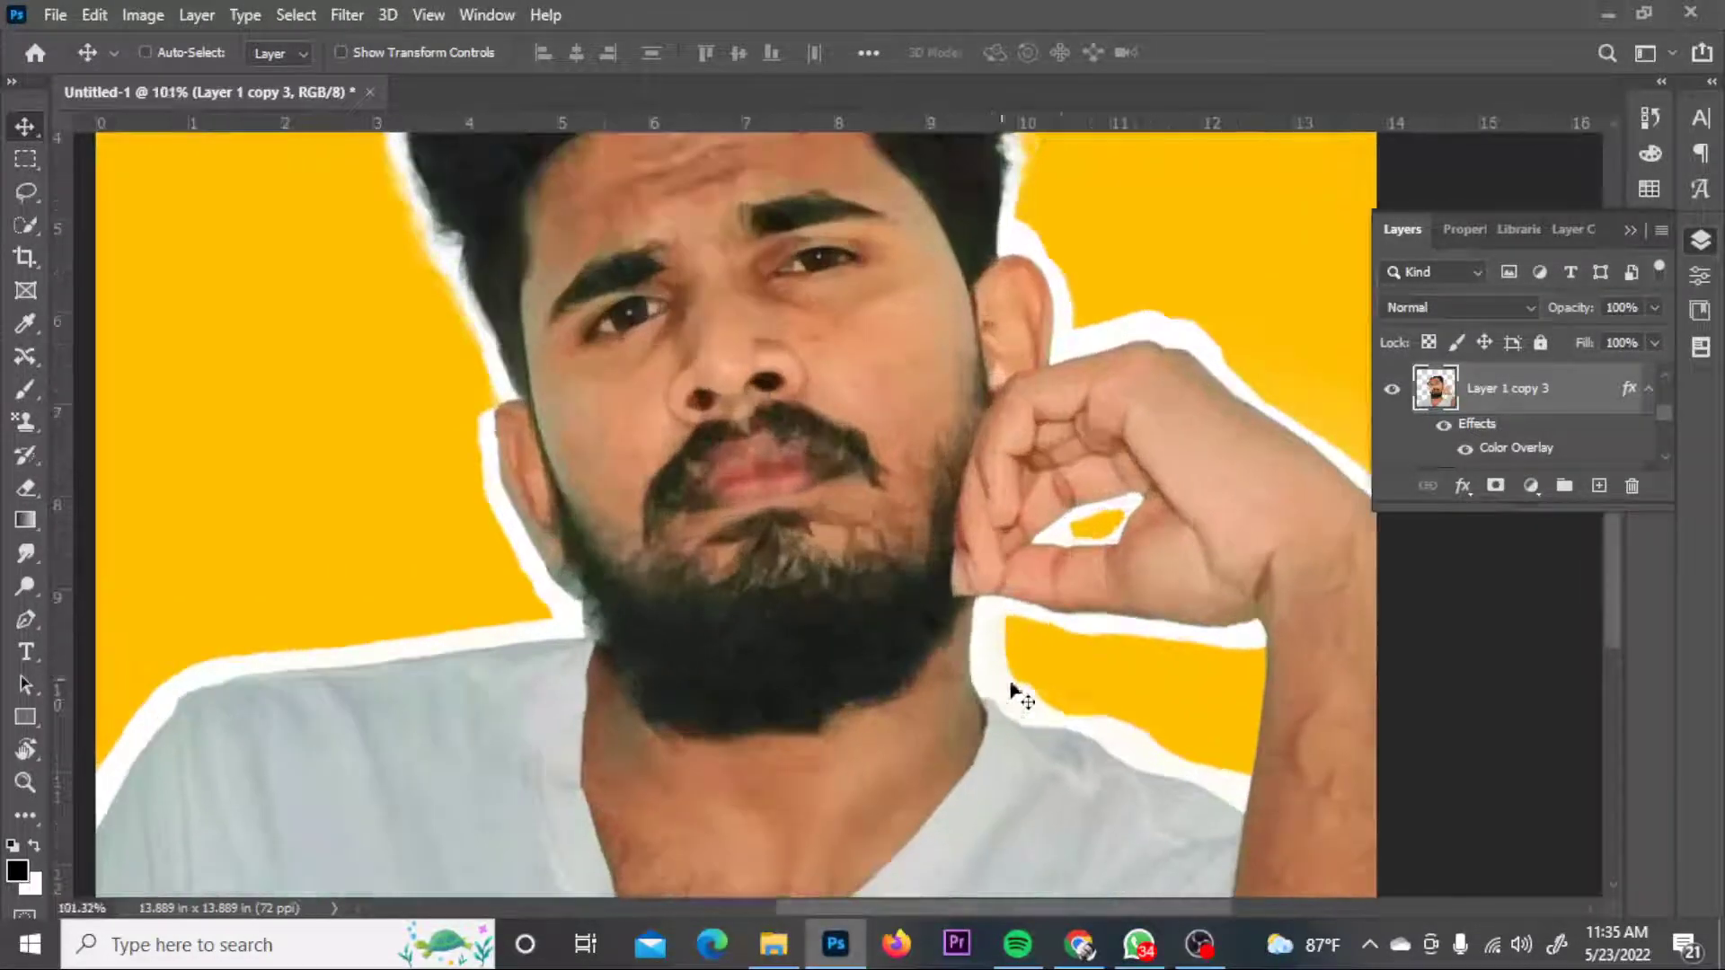
- Trim the white band along the yellow patch's lower edge on Layer 1 copy 2
{"action": "left_click", "coordinate": [1156, 739]}
{"action": "key", "text": "e"}
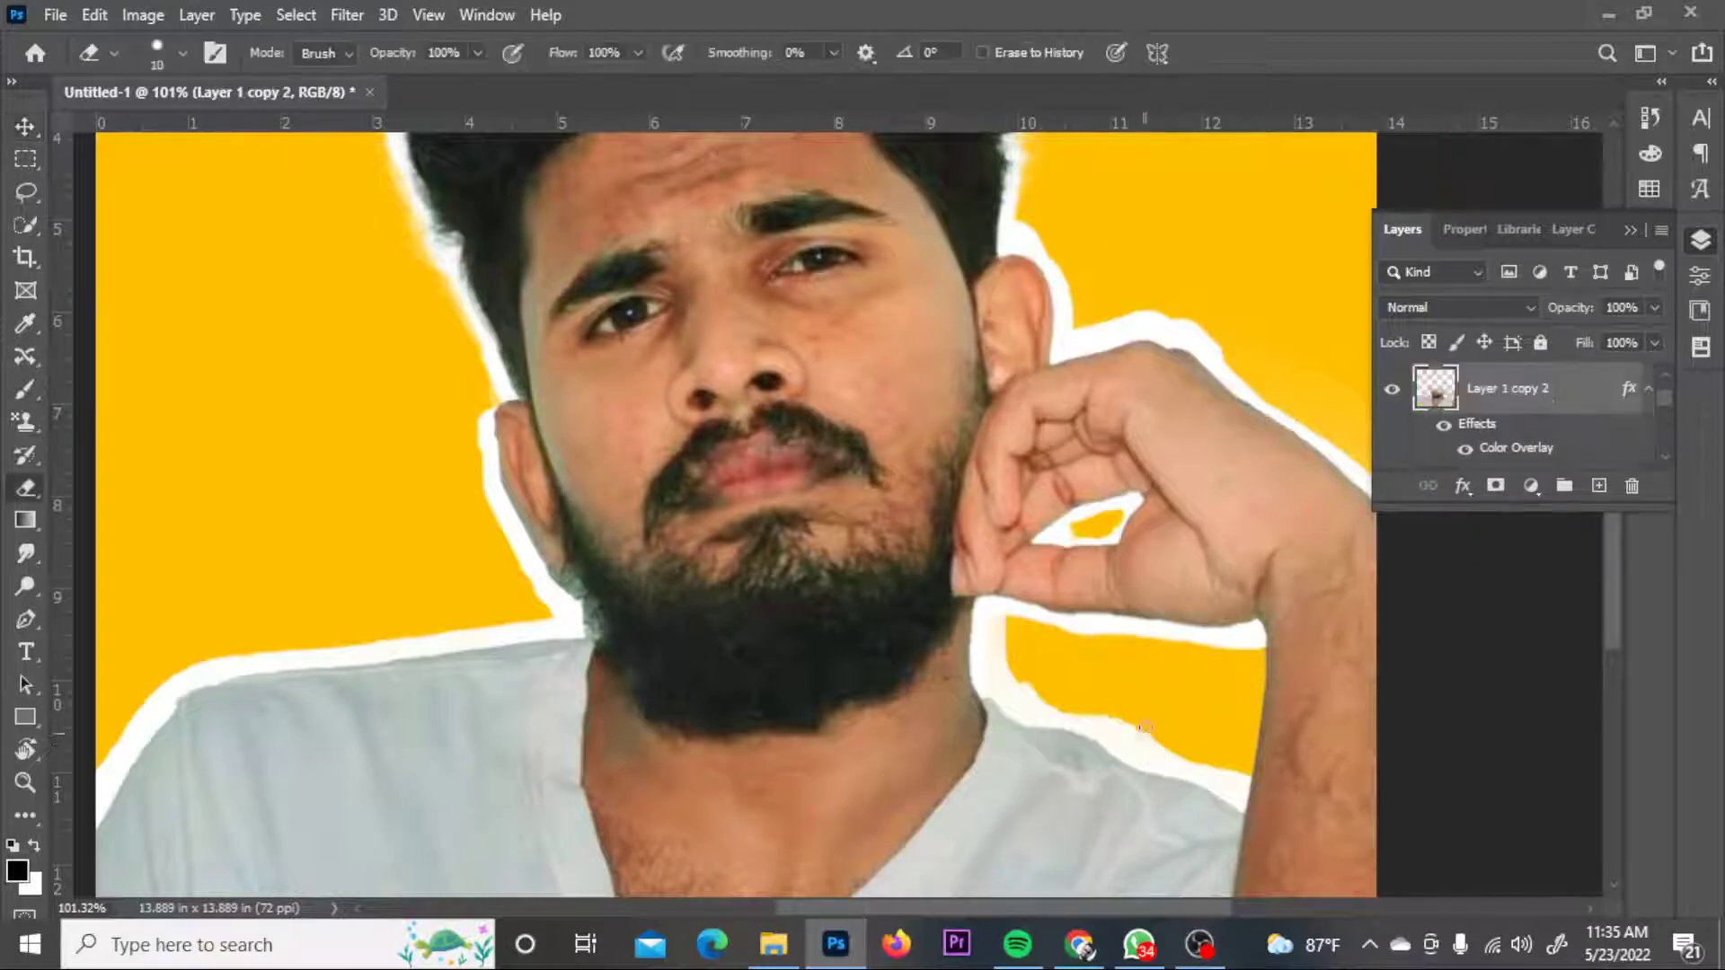
{"action": "scroll", "coordinate": [1004, 633], "scroll_direction": "up", "scroll_amount": 3}
{"action": "scroll", "coordinate": [1004, 633], "scroll_direction": "up", "scroll_amount": 2}
{"action": "mouse_move", "coordinate": [881, 654]}
{"action": "left_mouse_down"}
{"action": "mouse_move", "coordinate": [1044, 731]}
{"action": "mouse_move", "coordinate": [922, 651]}
{"action": "left_mouse_up"}
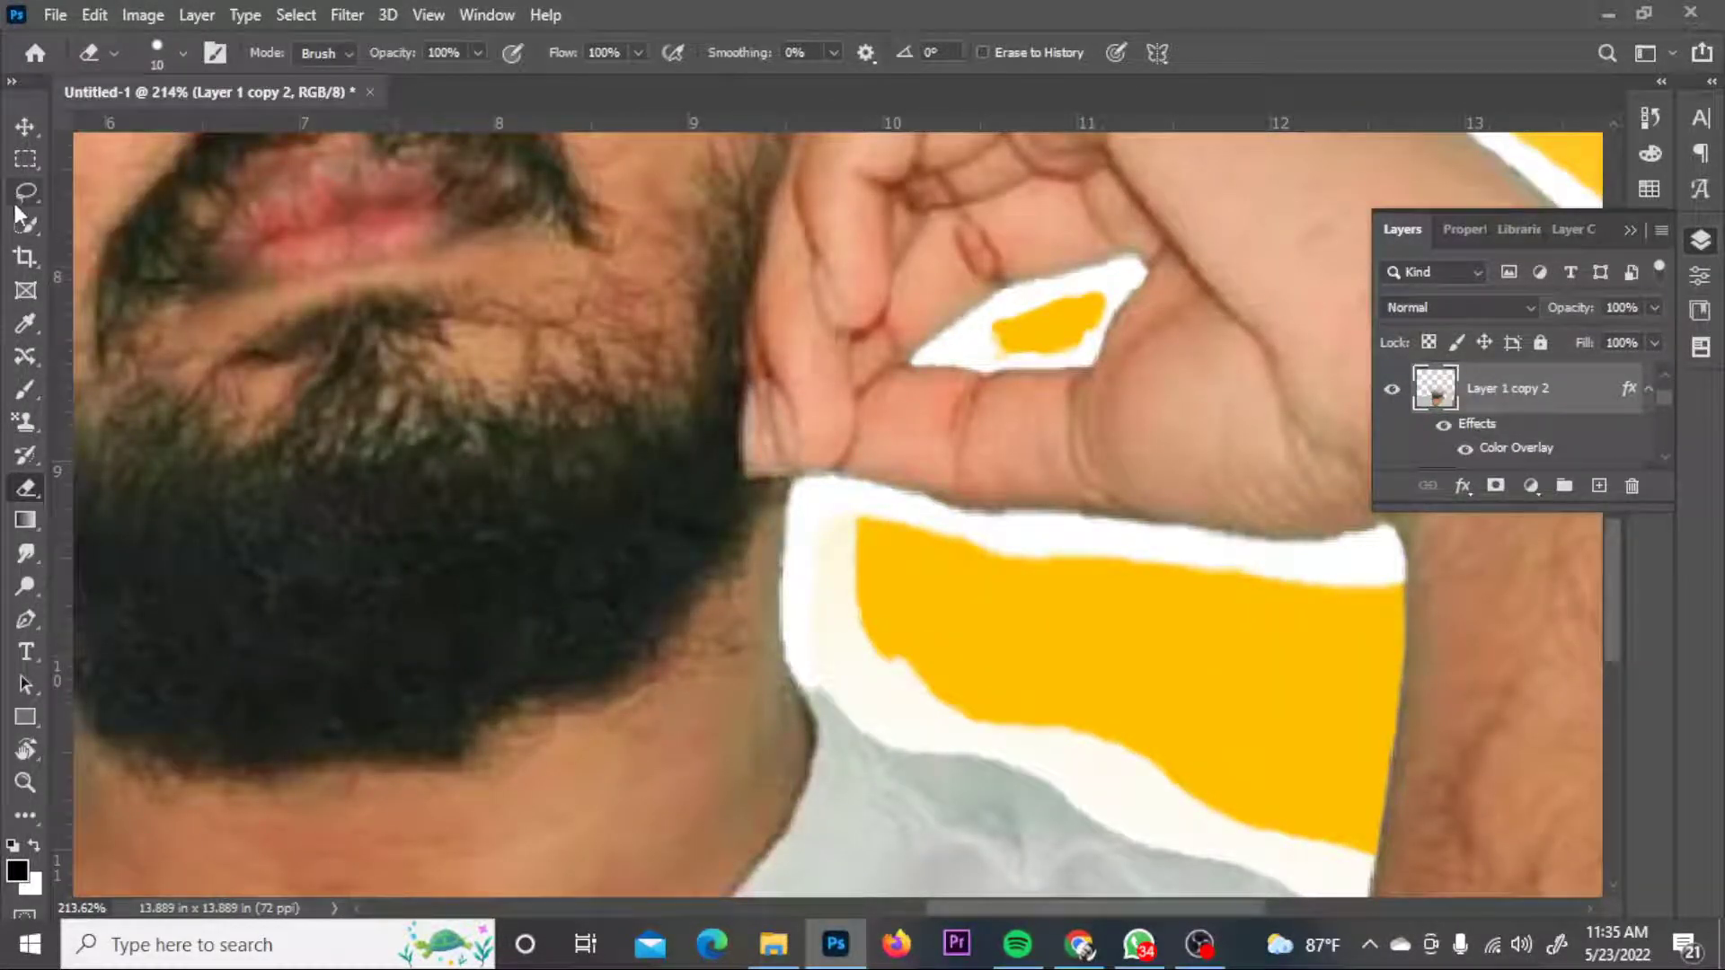
- Try Quick Selection and Magnetic Lasso on the yellow edge, then cancel
{"action": "left_click", "coordinate": [27, 226]}
{"action": "left_click_drag", "start_coordinate": [892, 652], "coordinate": [1025, 726]}
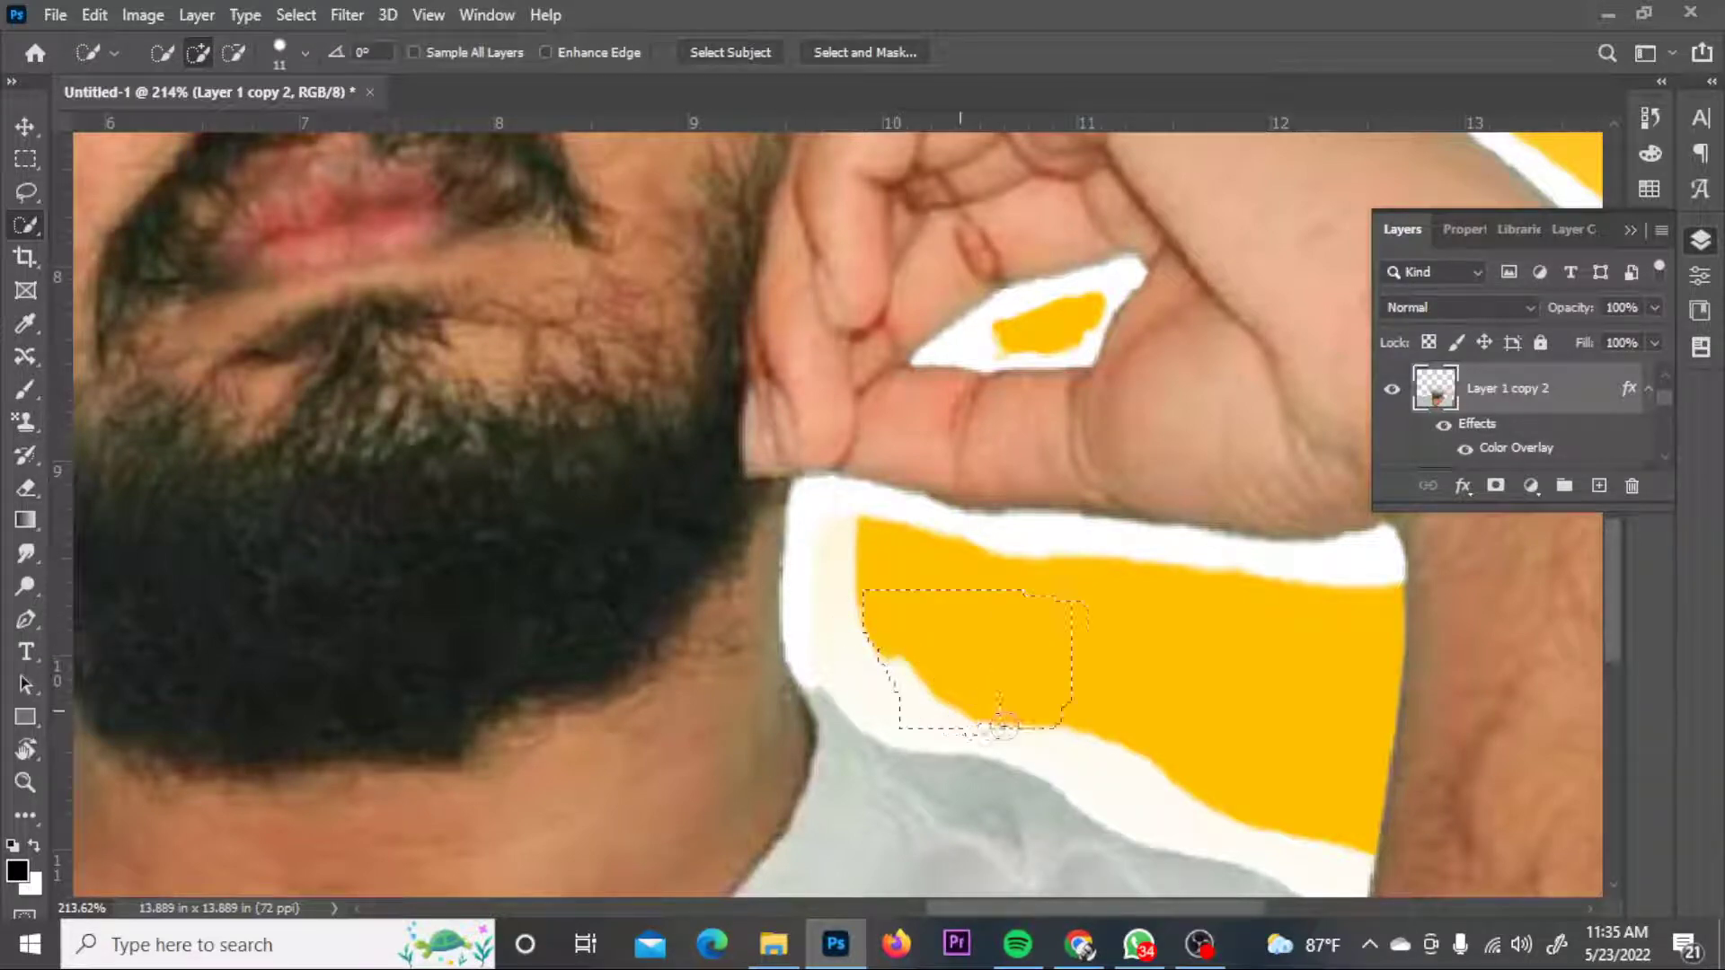
{"action": "right_click", "coordinate": [27, 224]}
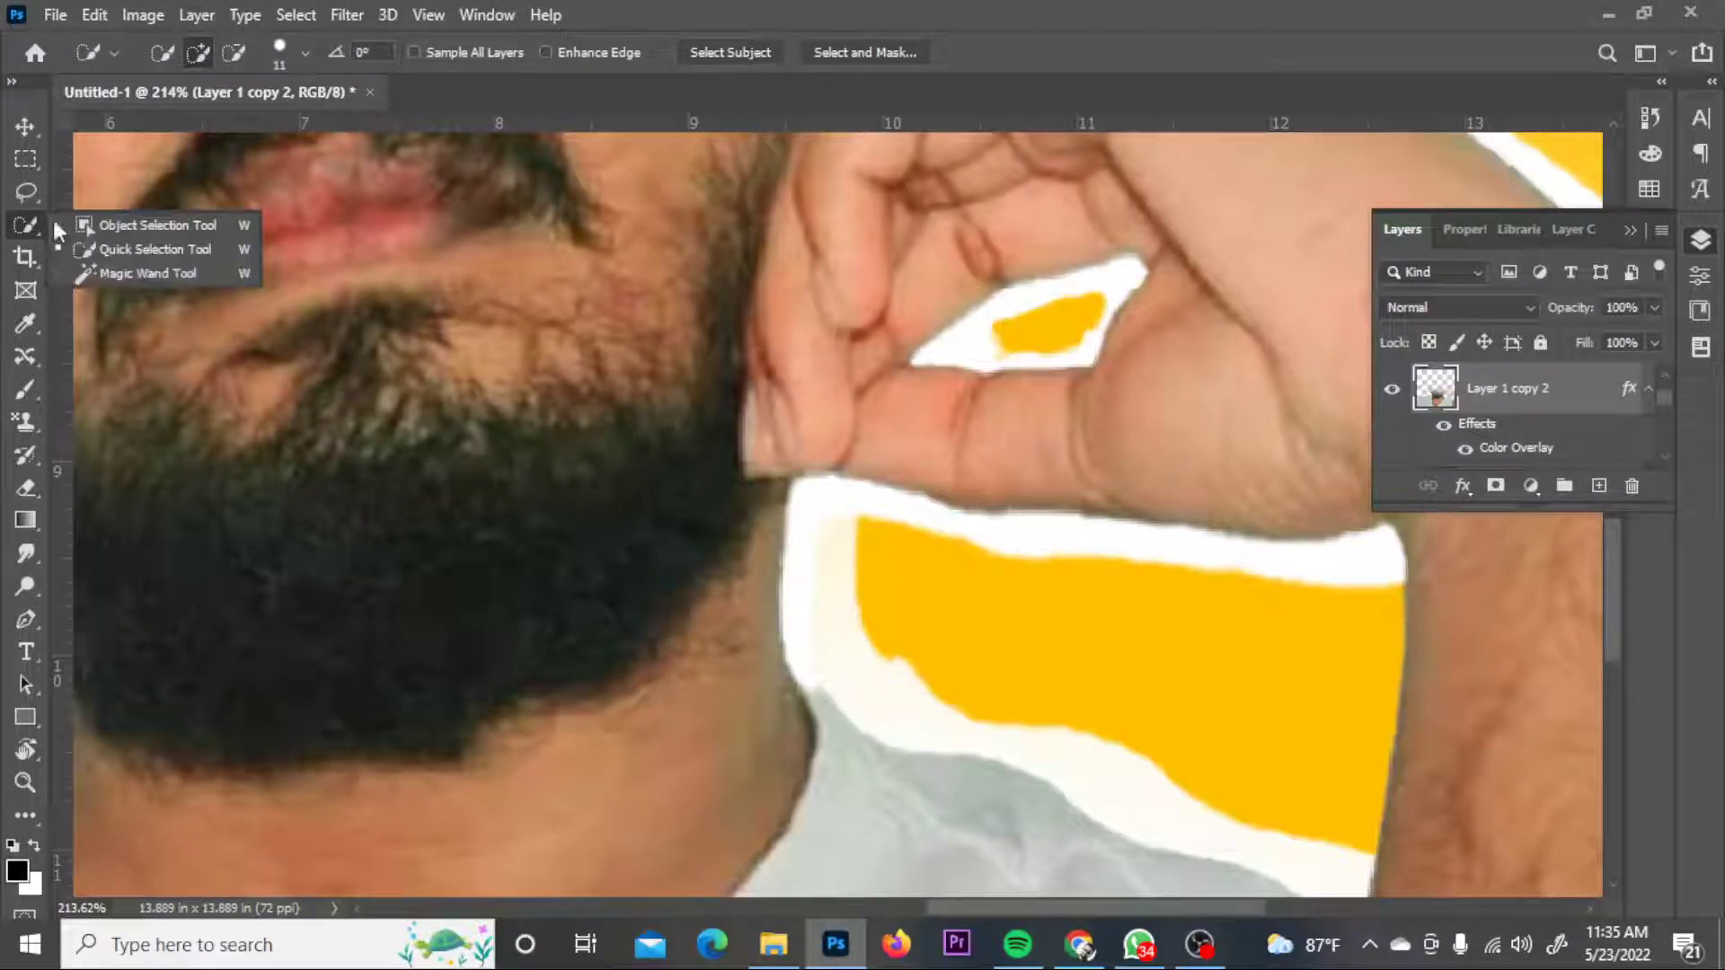
{"action": "left_click", "coordinate": [27, 193]}
{"action": "right_click", "coordinate": [27, 192]}
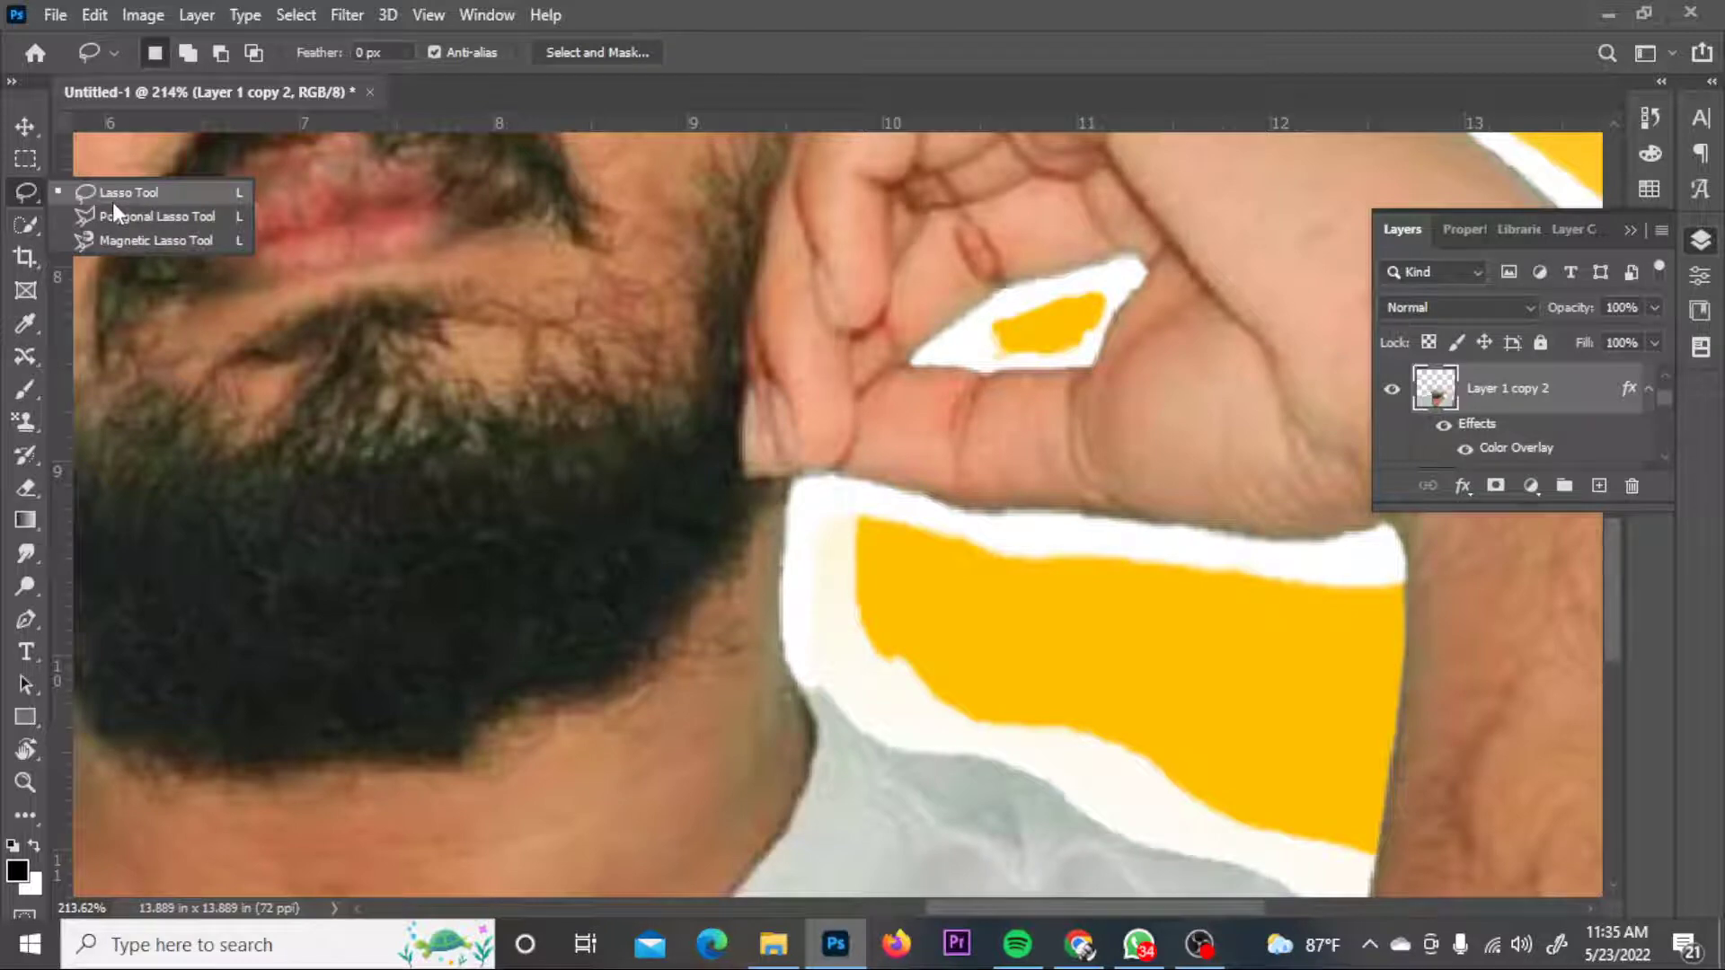
{"action": "left_click", "coordinate": [108, 239]}
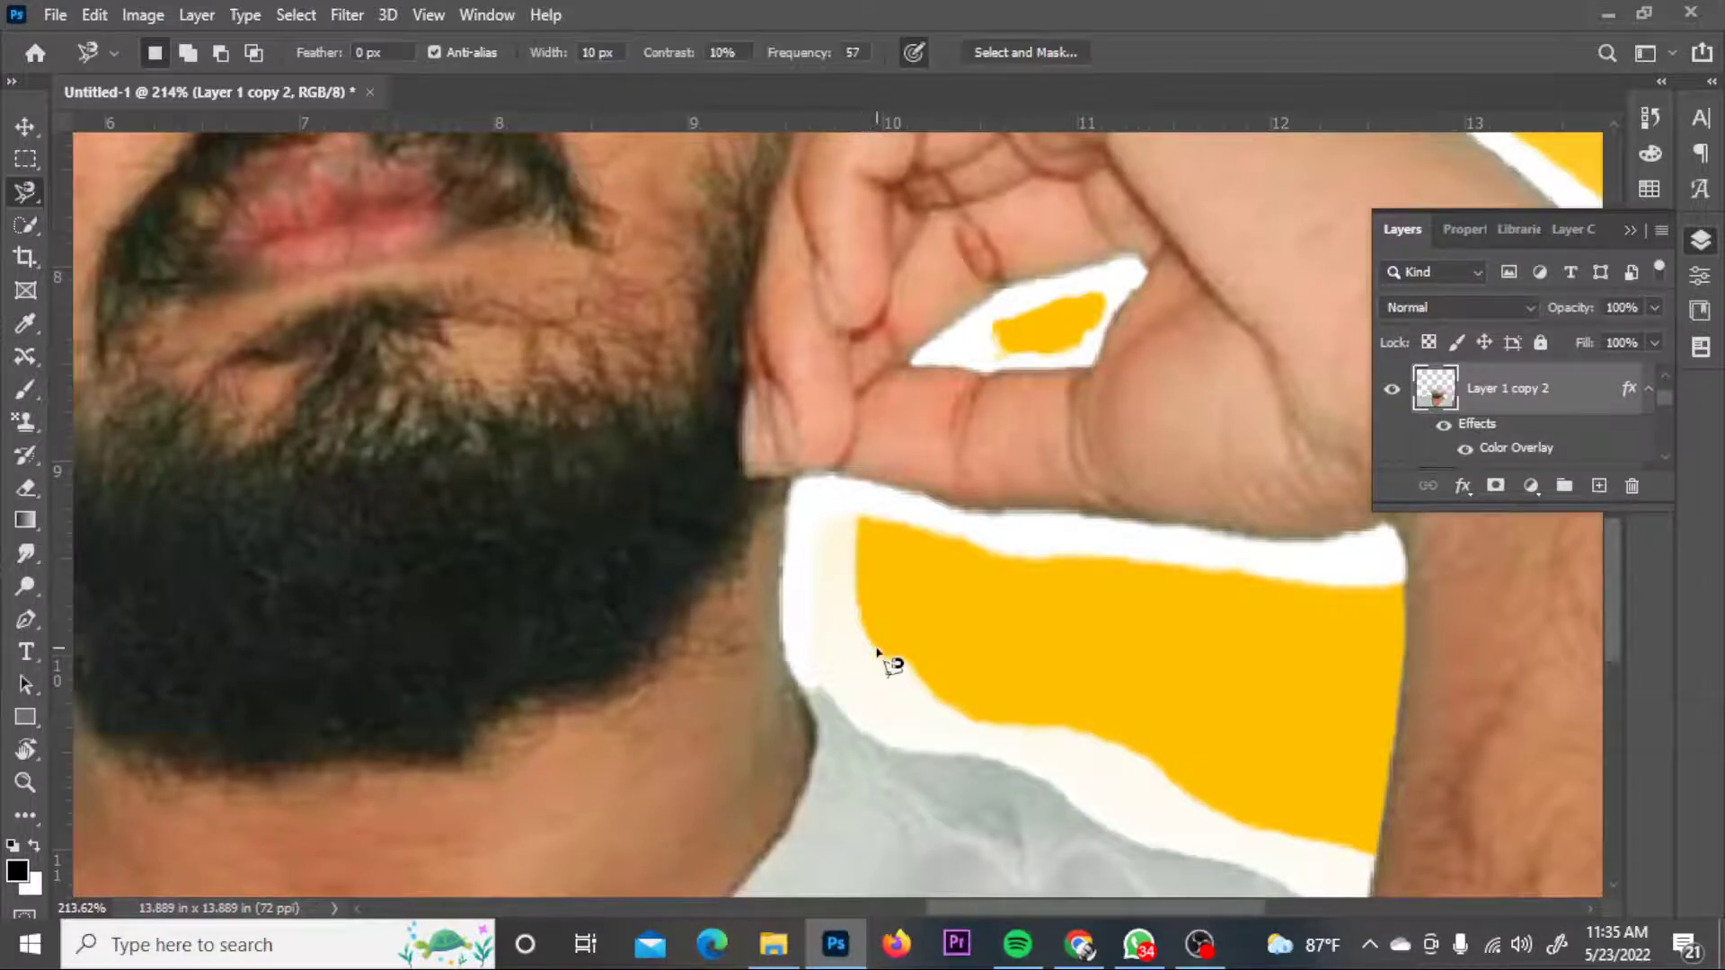
{"action": "left_click", "coordinate": [877, 647]}
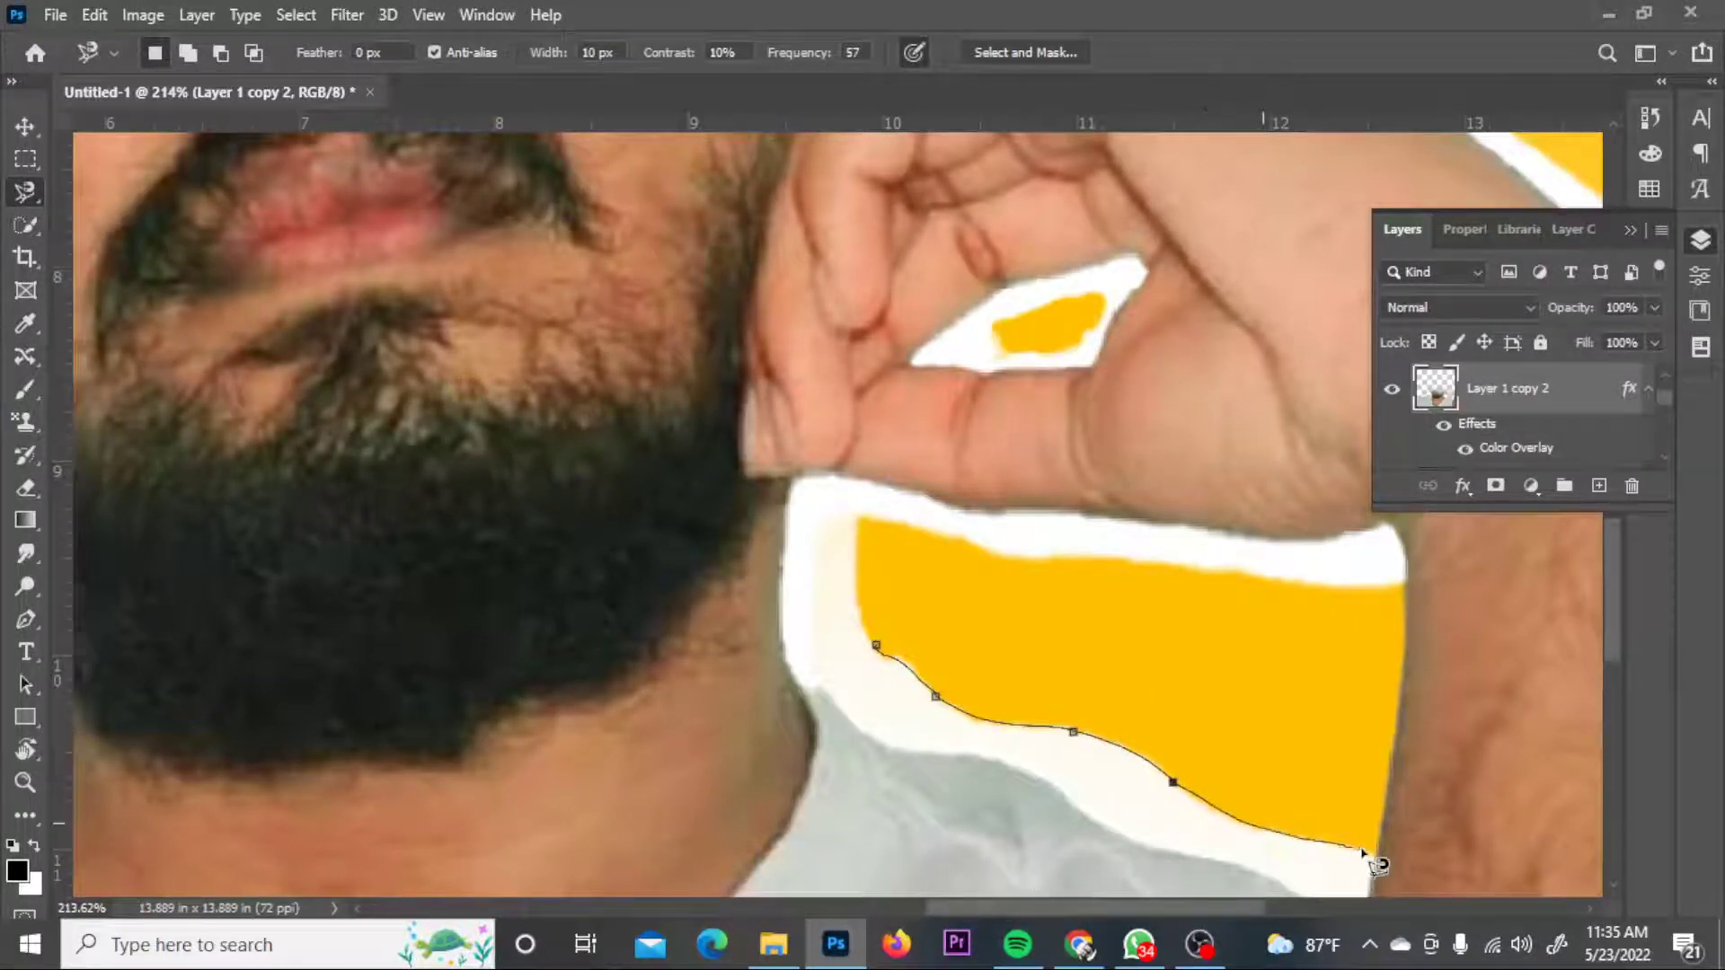
{"action": "key", "text": "Escape"}
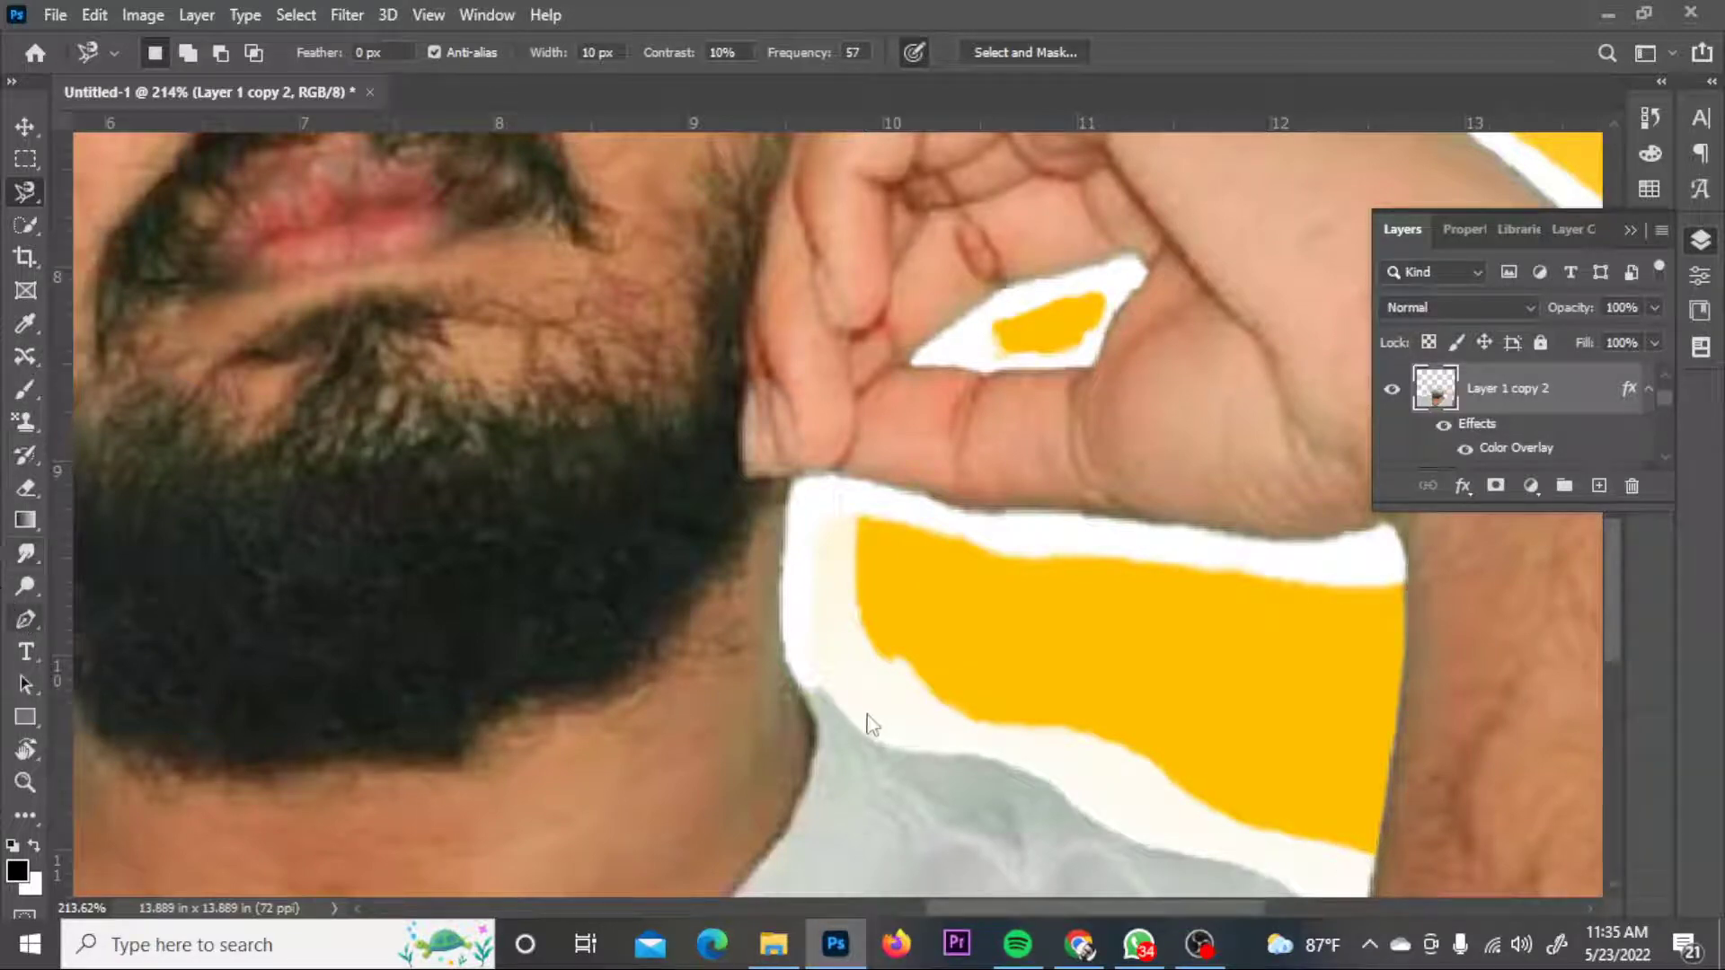
- Draw a closed yellow-filled Pen shape along the yellow patch's lower edge
{"action": "key", "text": "p"}
{"action": "left_click", "coordinate": [876, 656]}
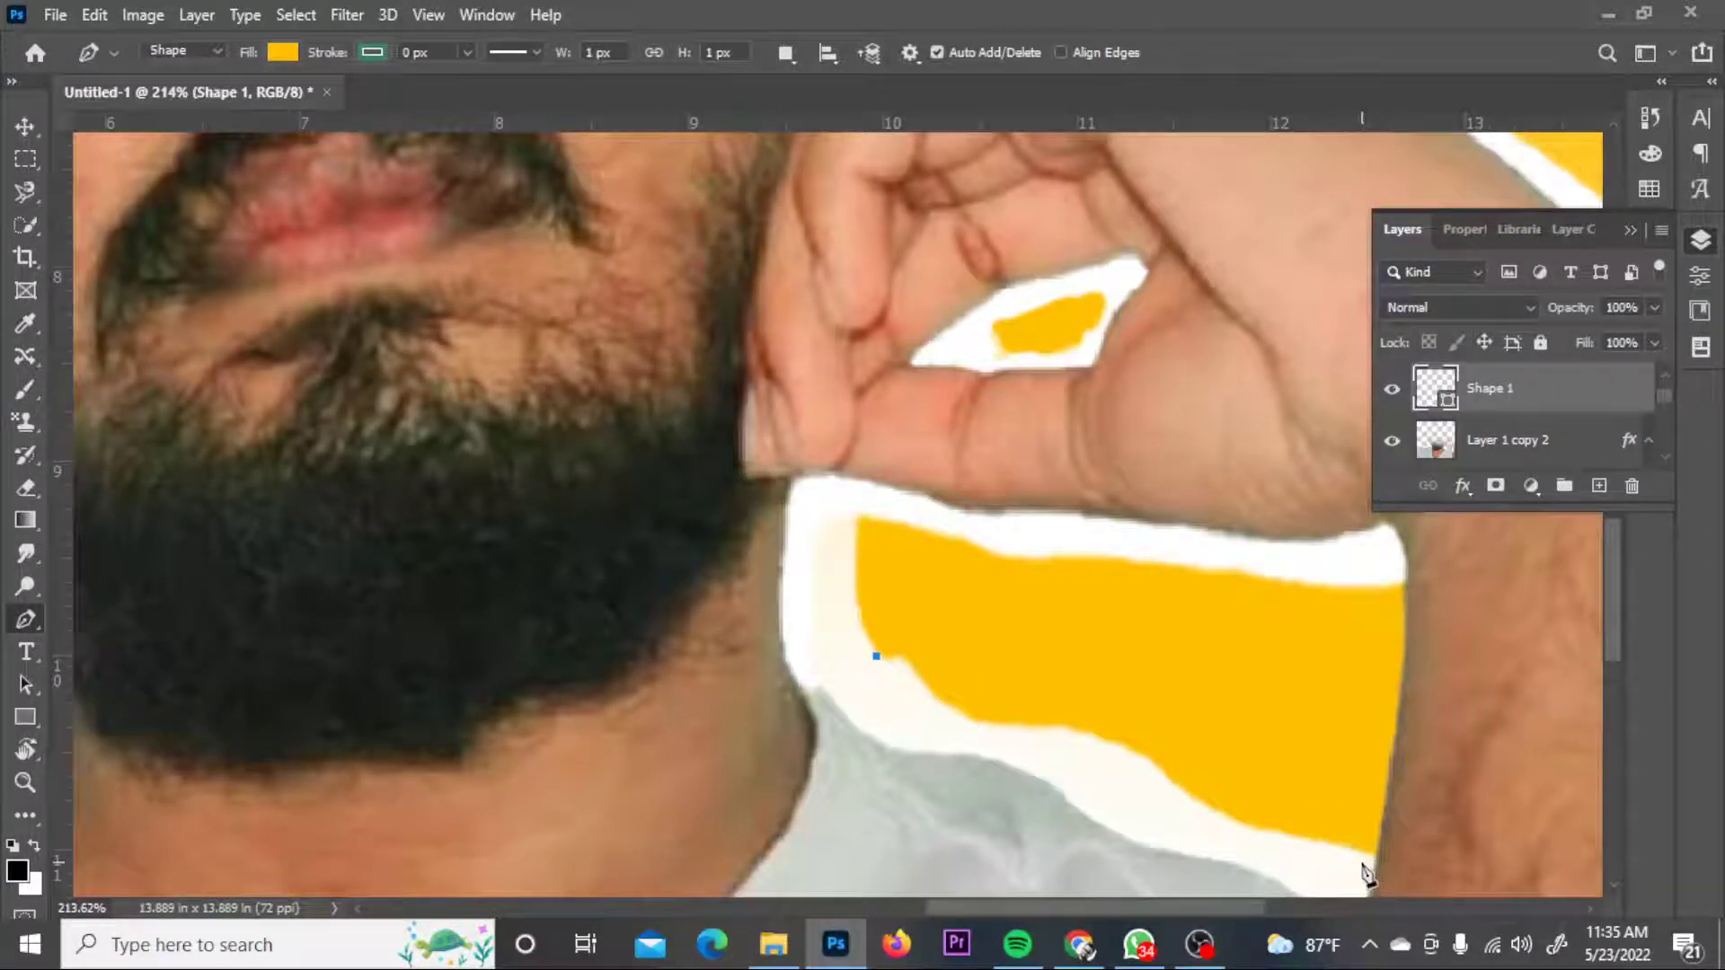
{"action": "mouse_move", "coordinate": [1367, 855]}
{"action": "left_mouse_down"}
{"action": "mouse_move", "coordinate": [1504, 898]}
{"action": "mouse_move", "coordinate": [1285, 817]}
{"action": "left_mouse_up"}
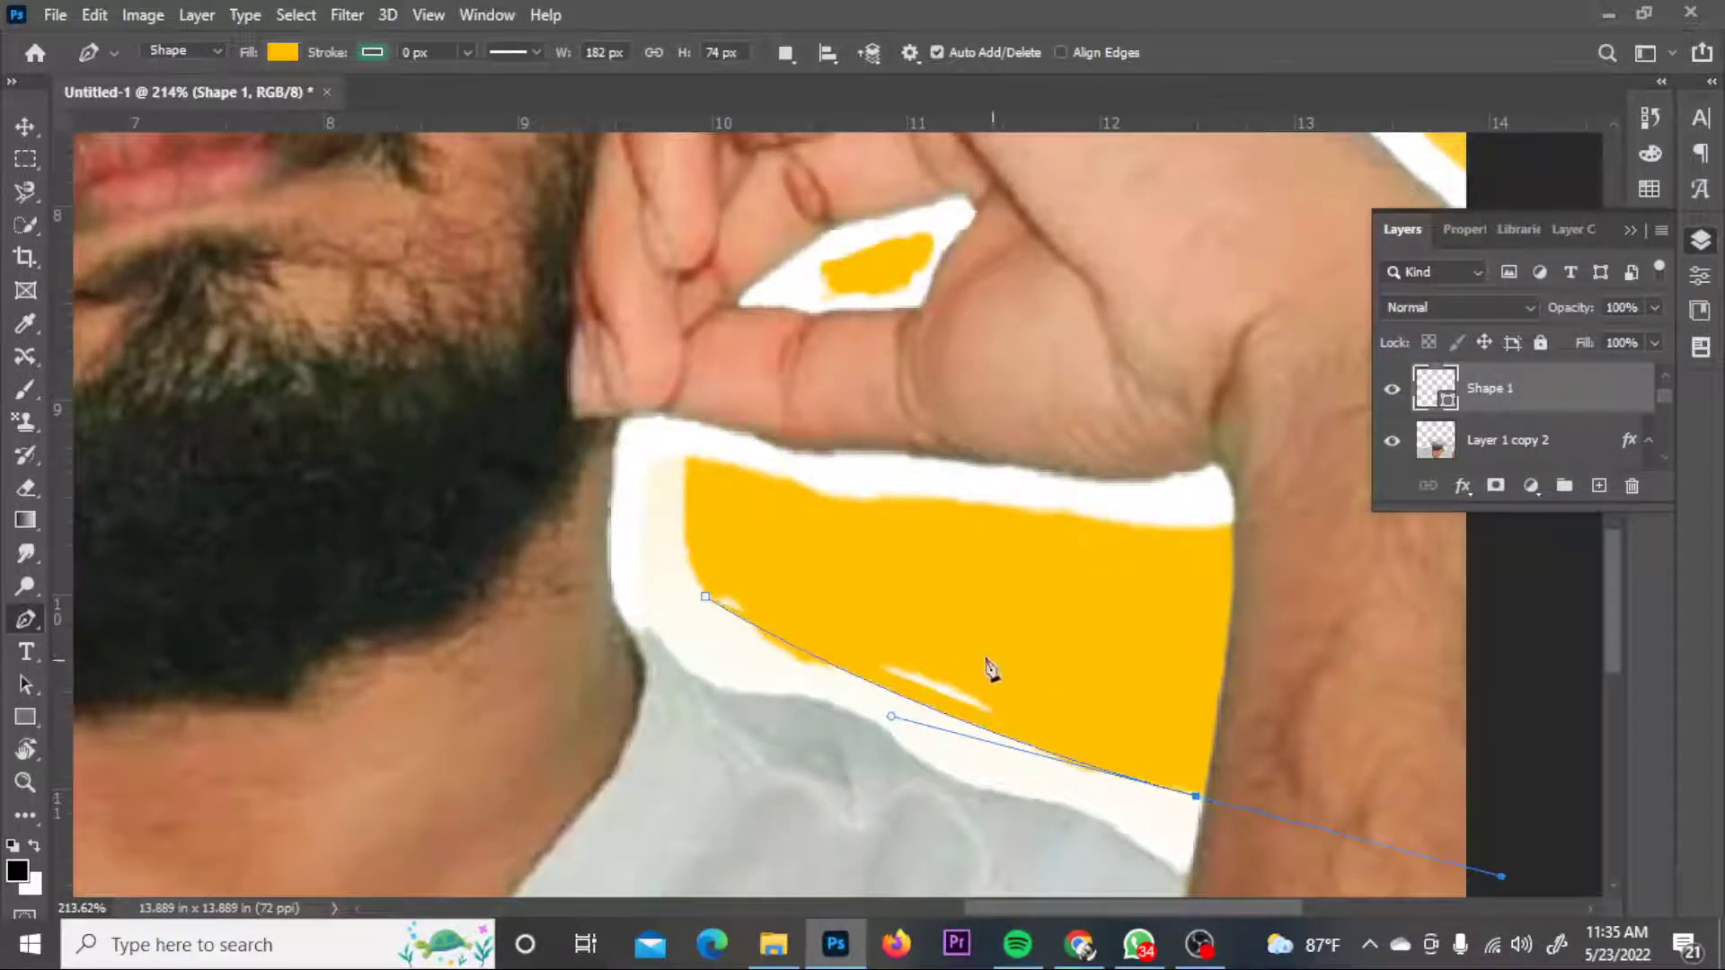
{"action": "left_click", "coordinate": [705, 597]}
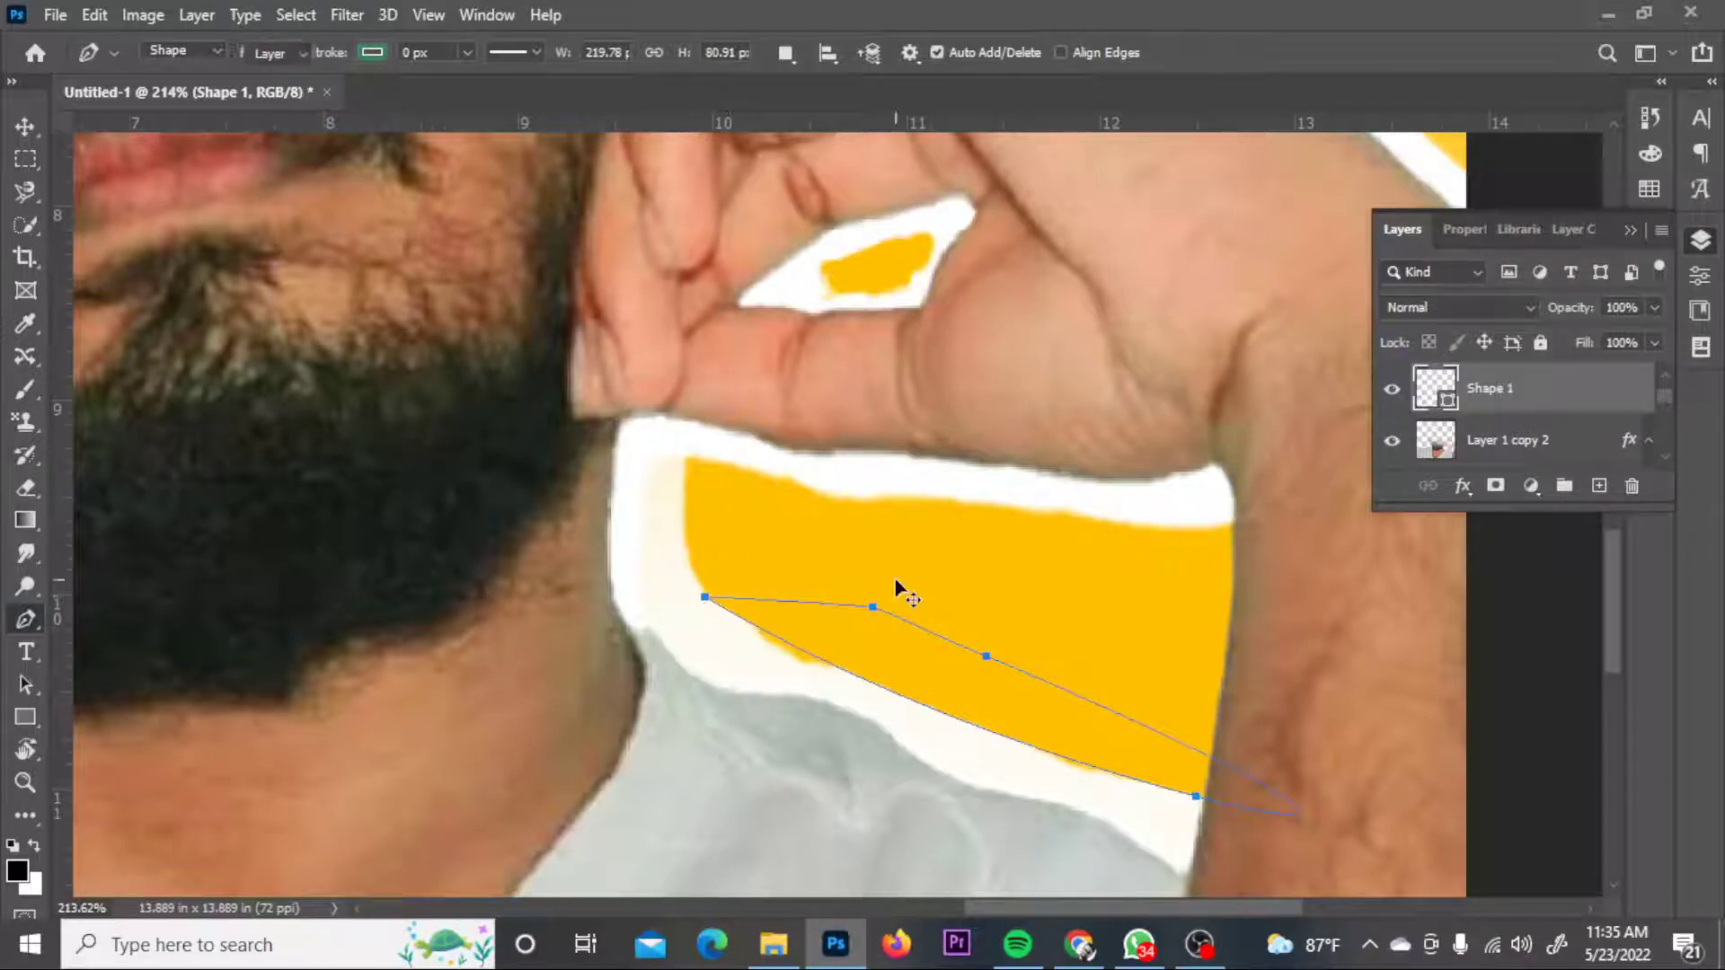
- Check the layers under the new shape, dismiss the path menu, and hide the path outline
{"action": "key", "text": "v"}
{"action": "key", "text": "ctrl"}
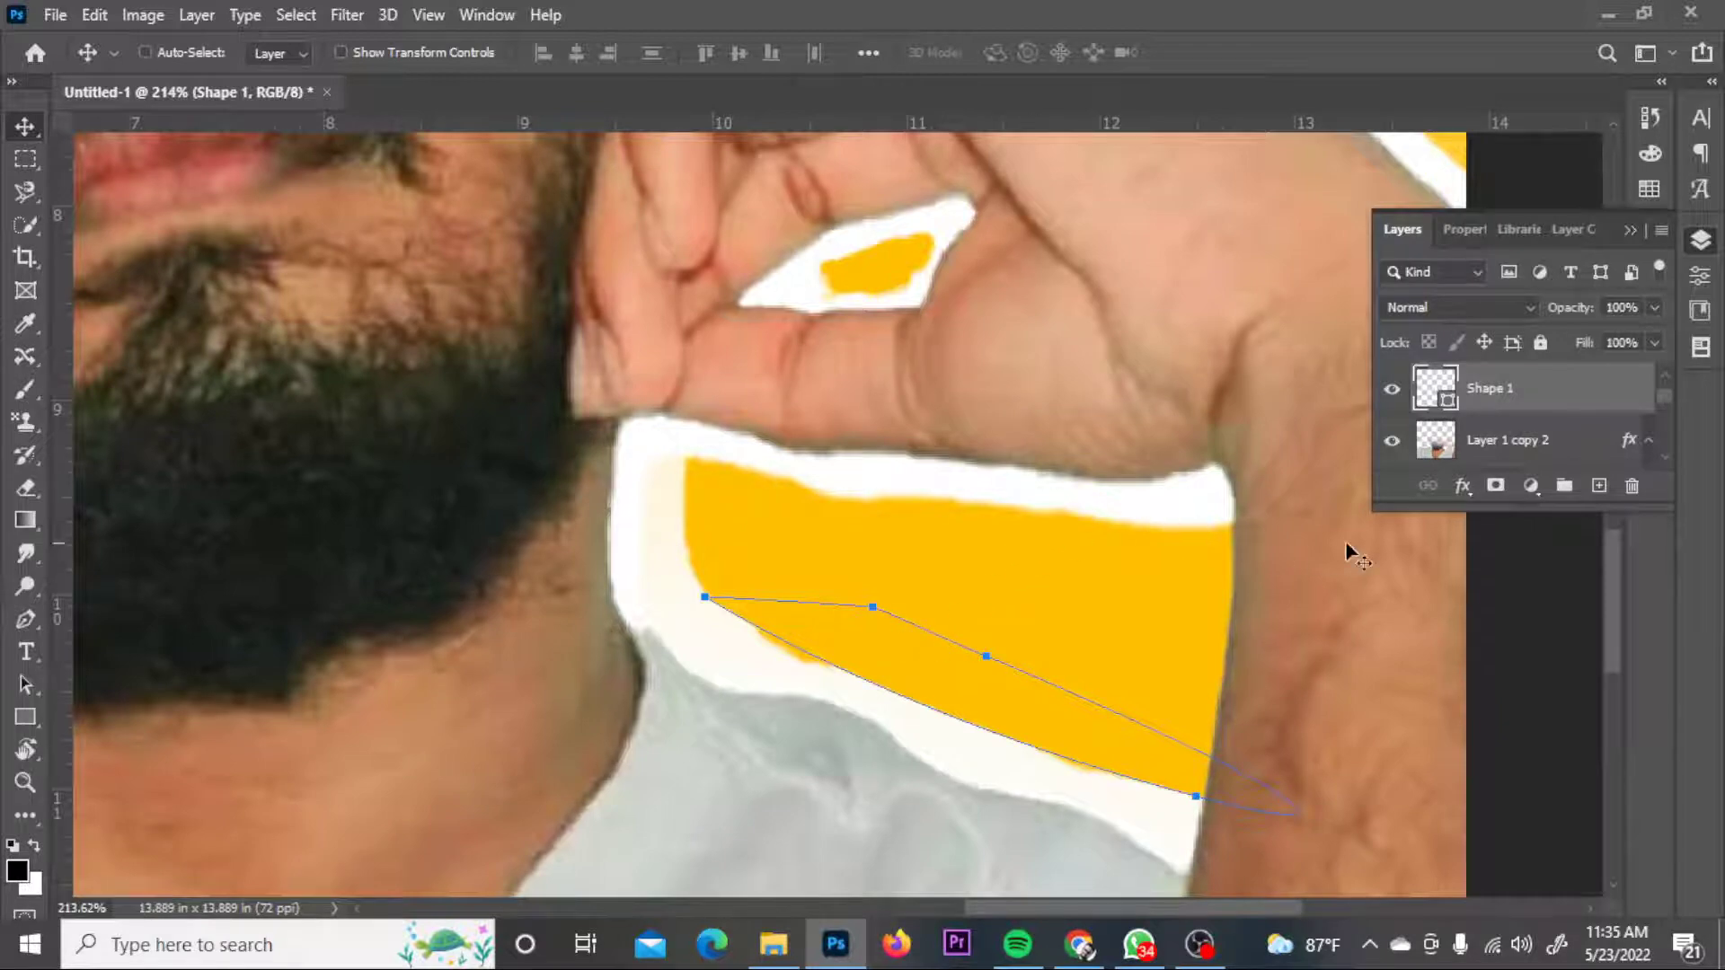
{"action": "right_click", "coordinate": [910, 667]}
{"action": "left_click", "coordinate": [820, 629]}
{"action": "key", "text": "p"}
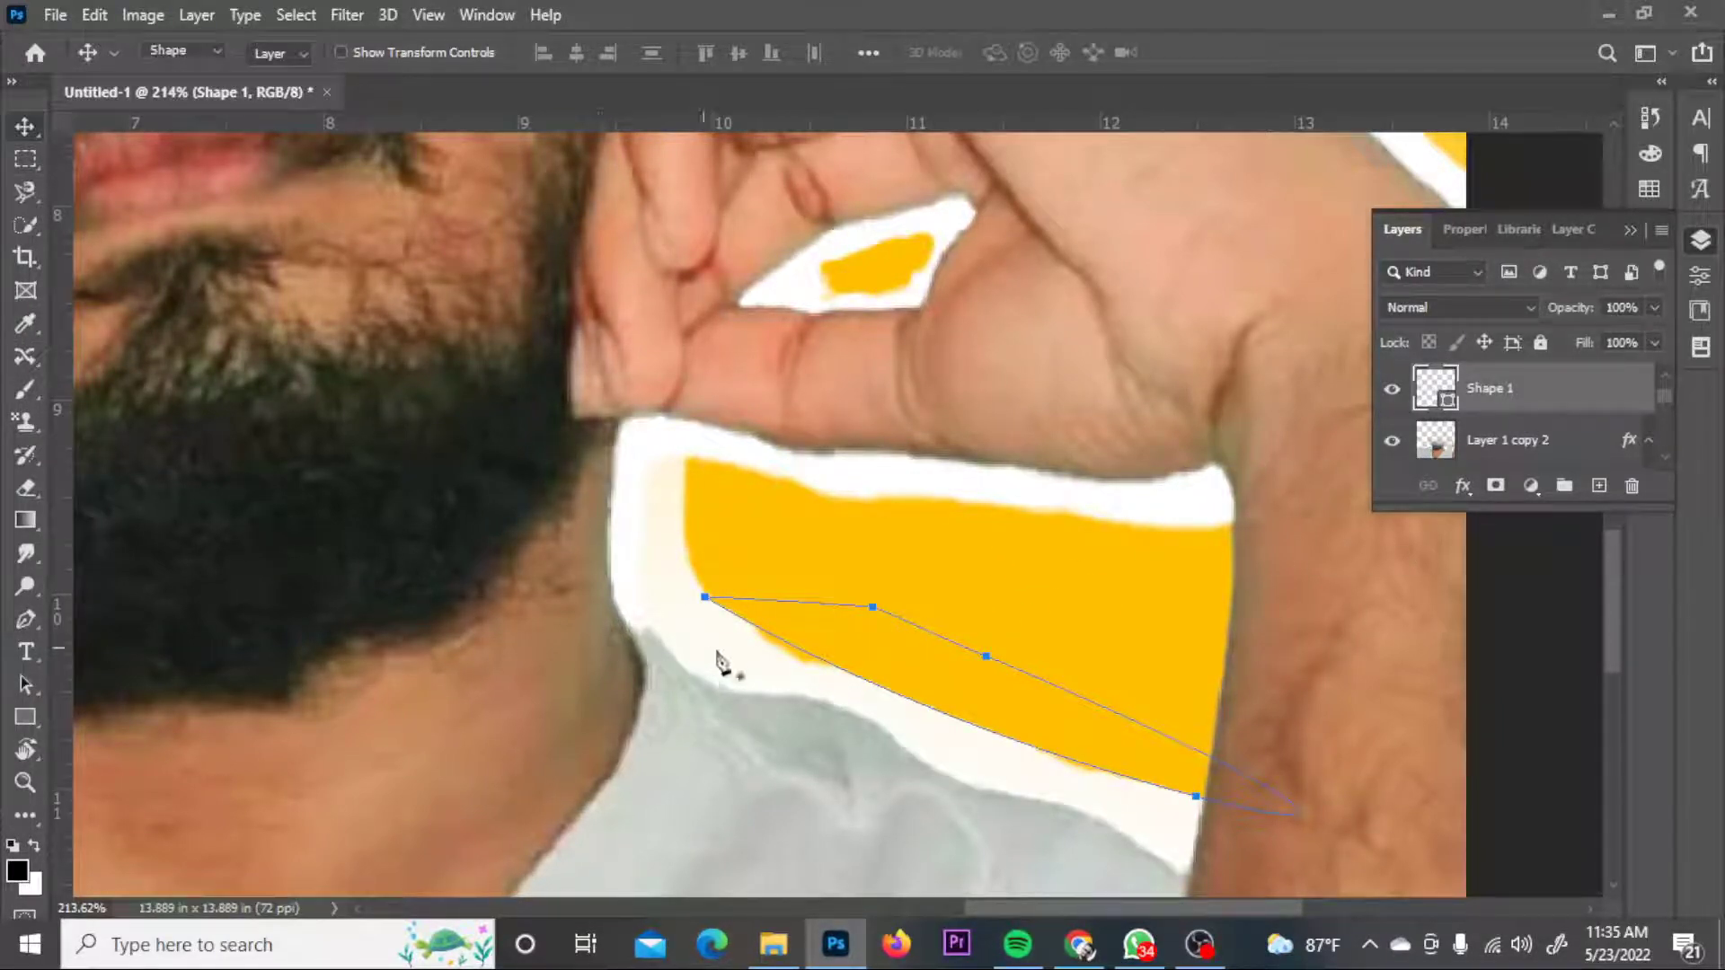
{"action": "right_click", "coordinate": [940, 649]}
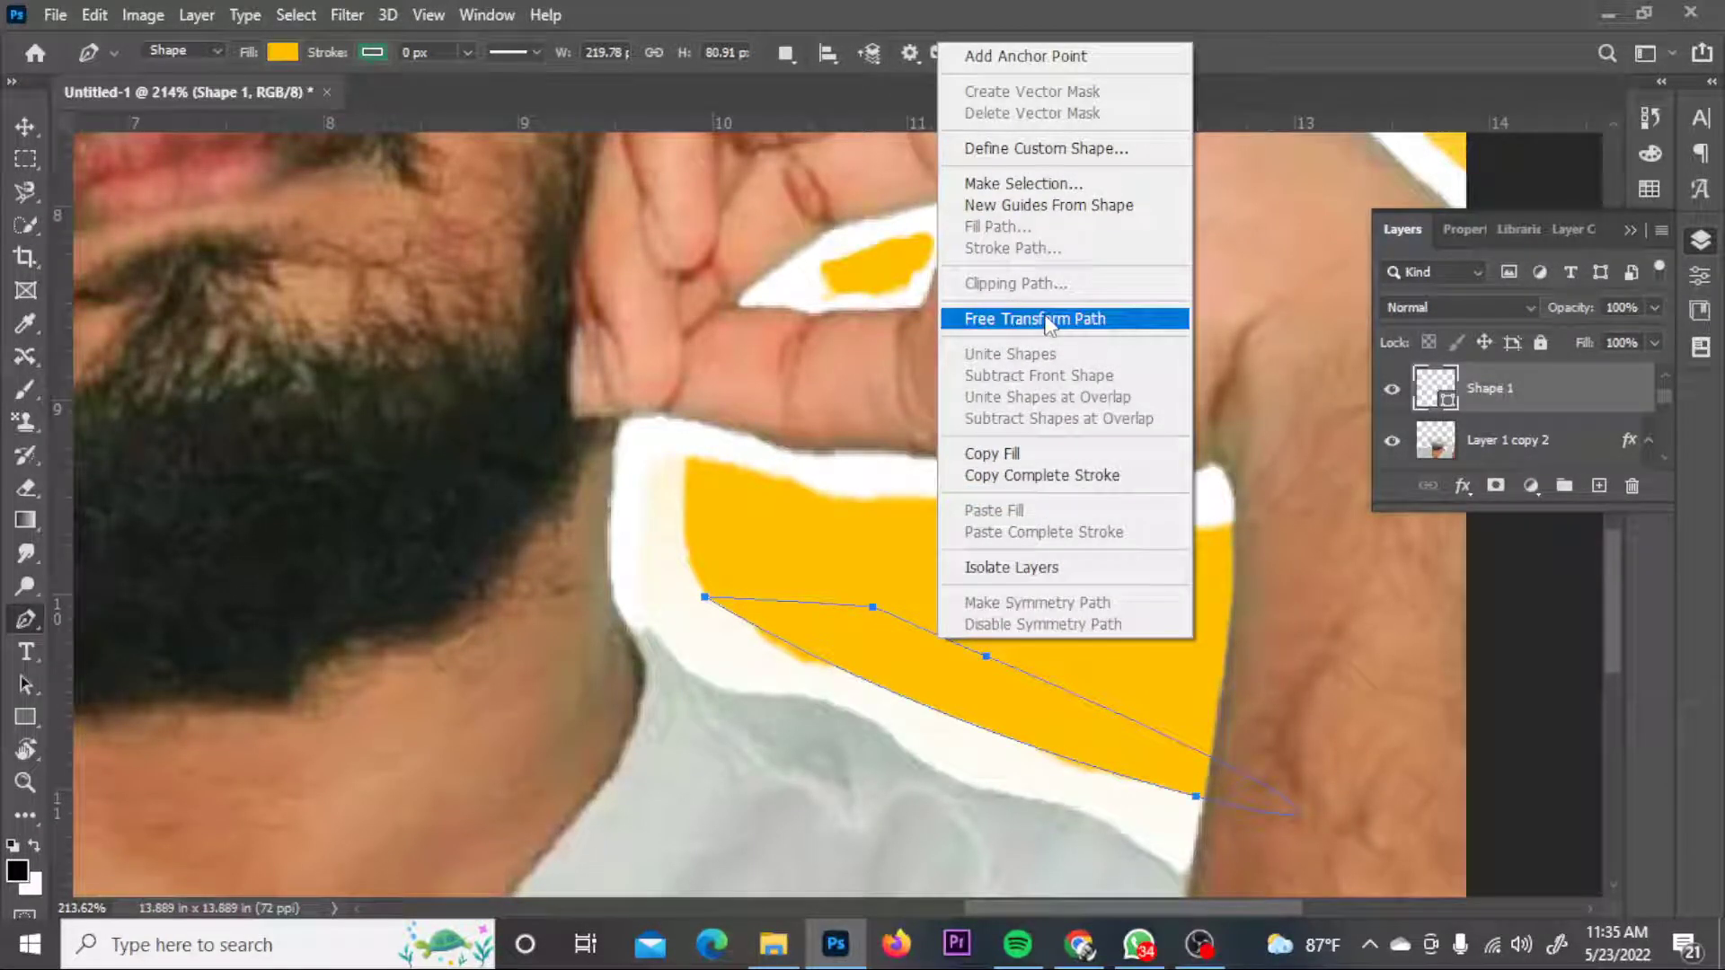
{"action": "key", "text": "Escape"}
{"action": "key", "text": "Return"}
- Undo back to the state with only Layer 1 copy
{"action": "scroll", "coordinate": [917, 543], "scroll_direction": "down", "scroll_amount": 2}
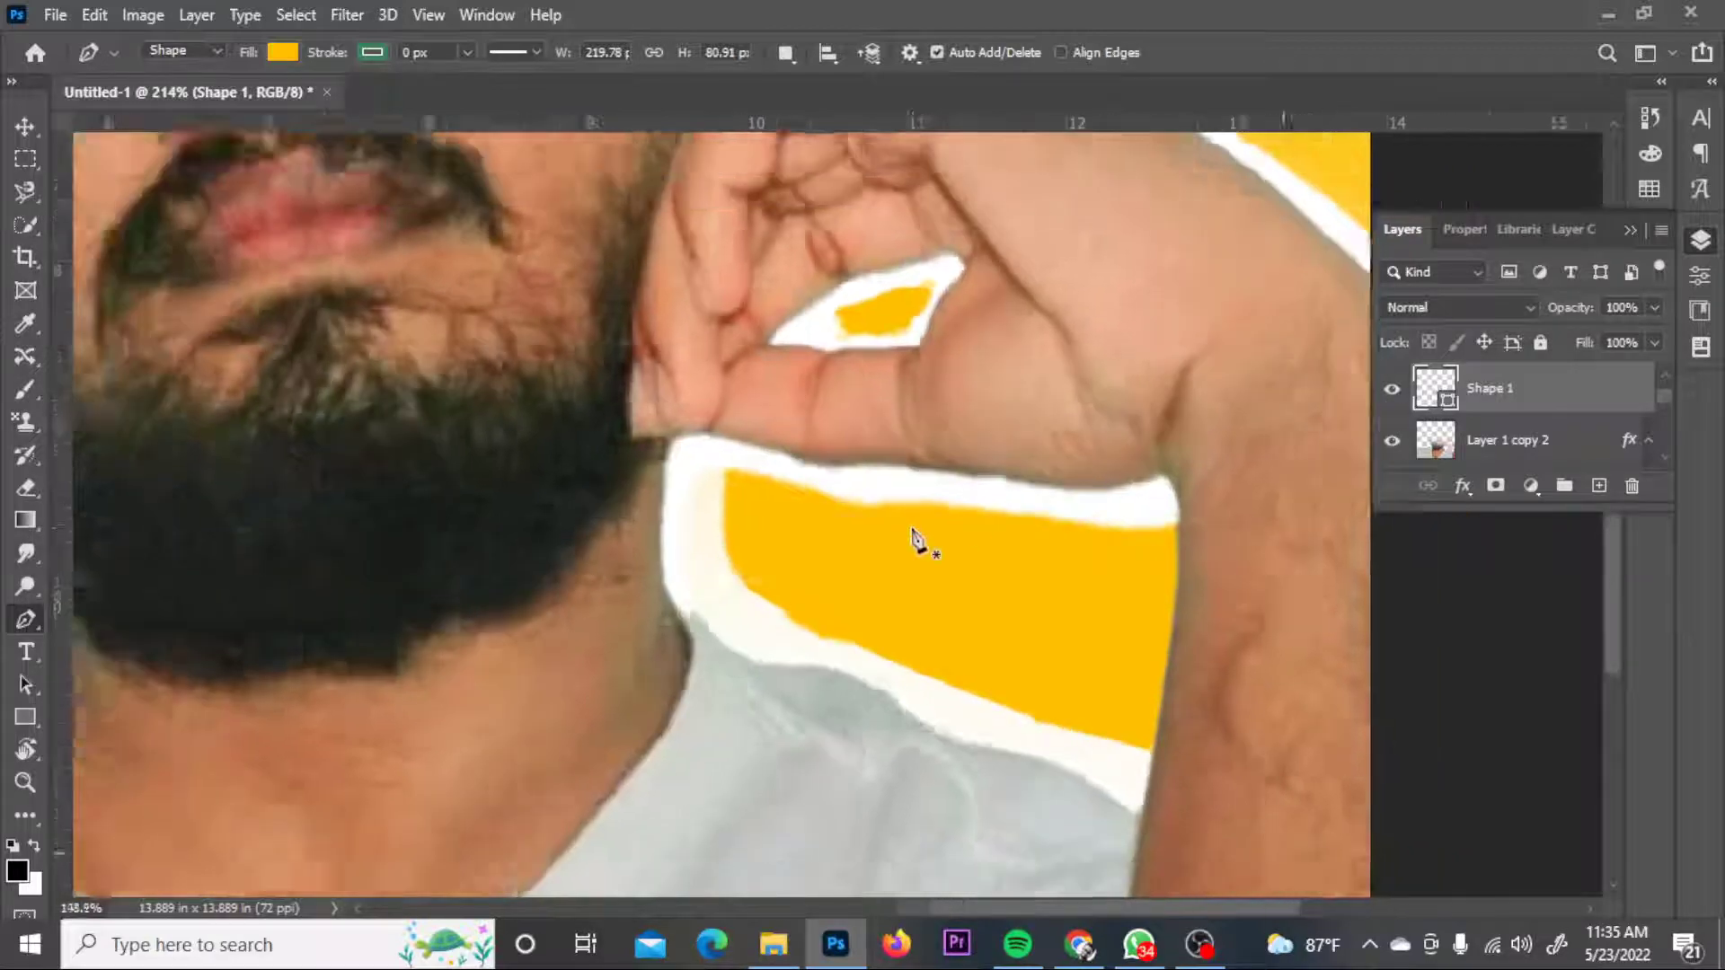
{"action": "scroll", "coordinate": [912, 565], "scroll_direction": "down", "scroll_amount": 2}
{"action": "key", "text": "v"}
{"action": "scroll", "coordinate": [899, 584], "scroll_direction": "up", "scroll_amount": 2}
{"action": "scroll", "coordinate": [773, 611], "scroll_direction": "down", "scroll_amount": 3}
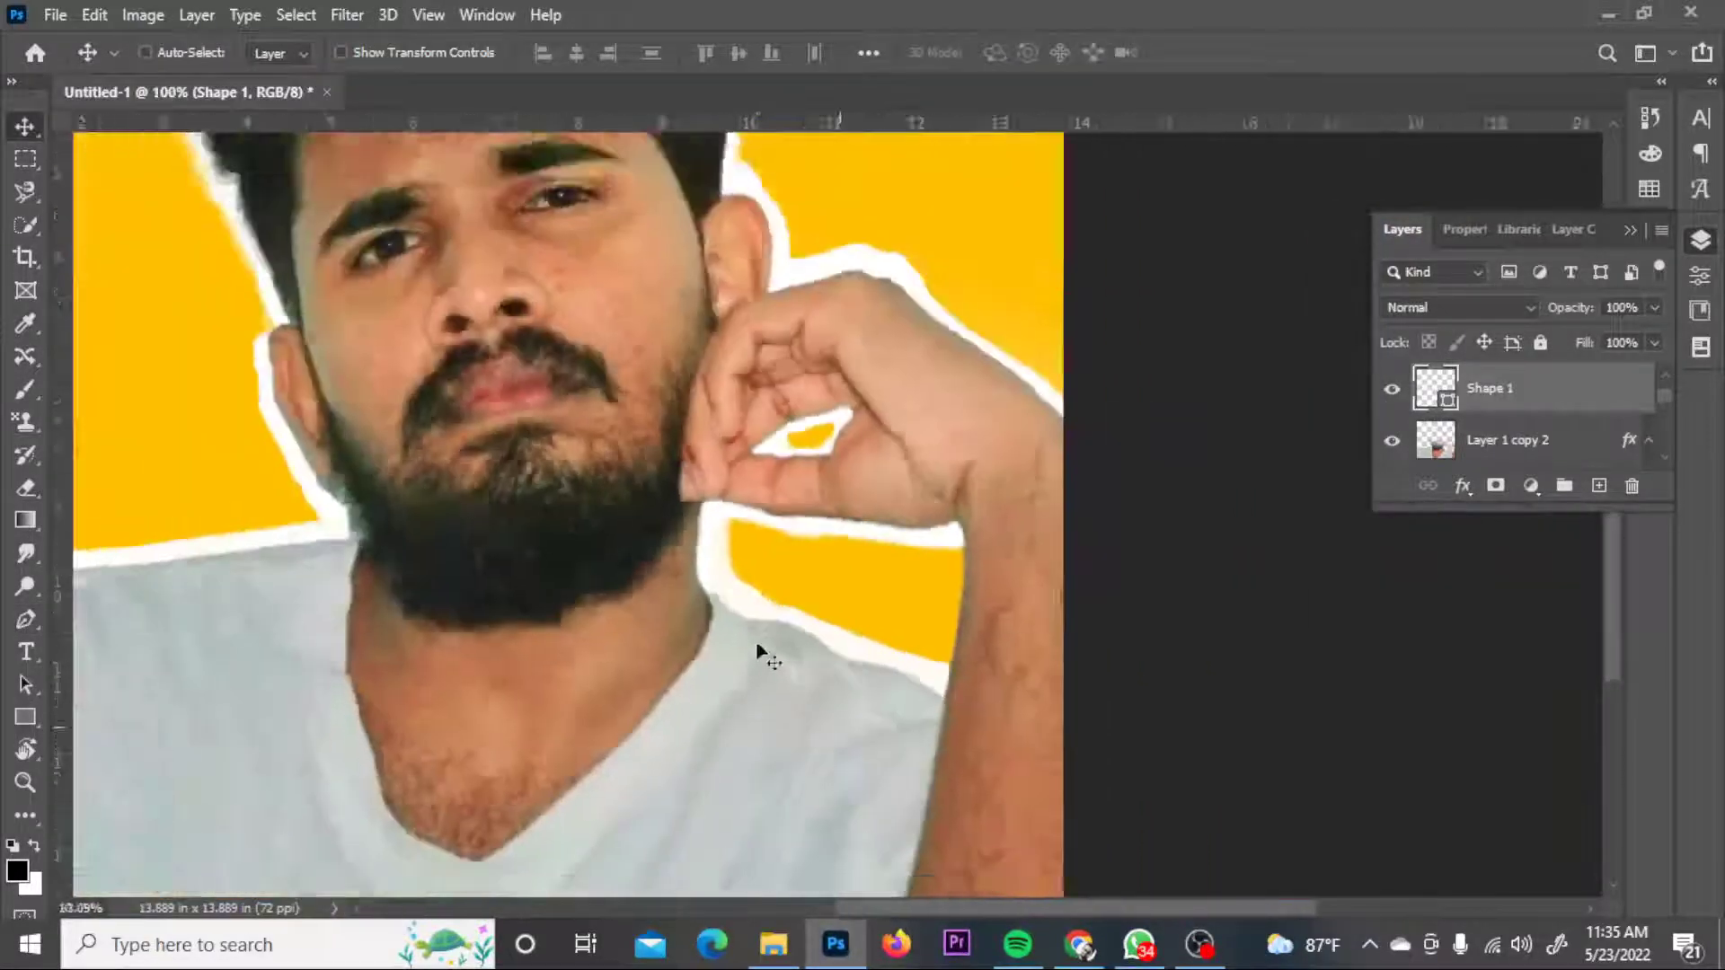
{"action": "scroll", "coordinate": [808, 584], "scroll_direction": "down", "scroll_amount": 3}
{"action": "scroll", "coordinate": [937, 251], "scroll_direction": "up", "scroll_amount": 1}
{"action": "scroll", "coordinate": [953, 243], "scroll_direction": "up", "scroll_amount": 2}
{"action": "scroll", "coordinate": [988, 225], "scroll_direction": "up", "scroll_amount": 2}
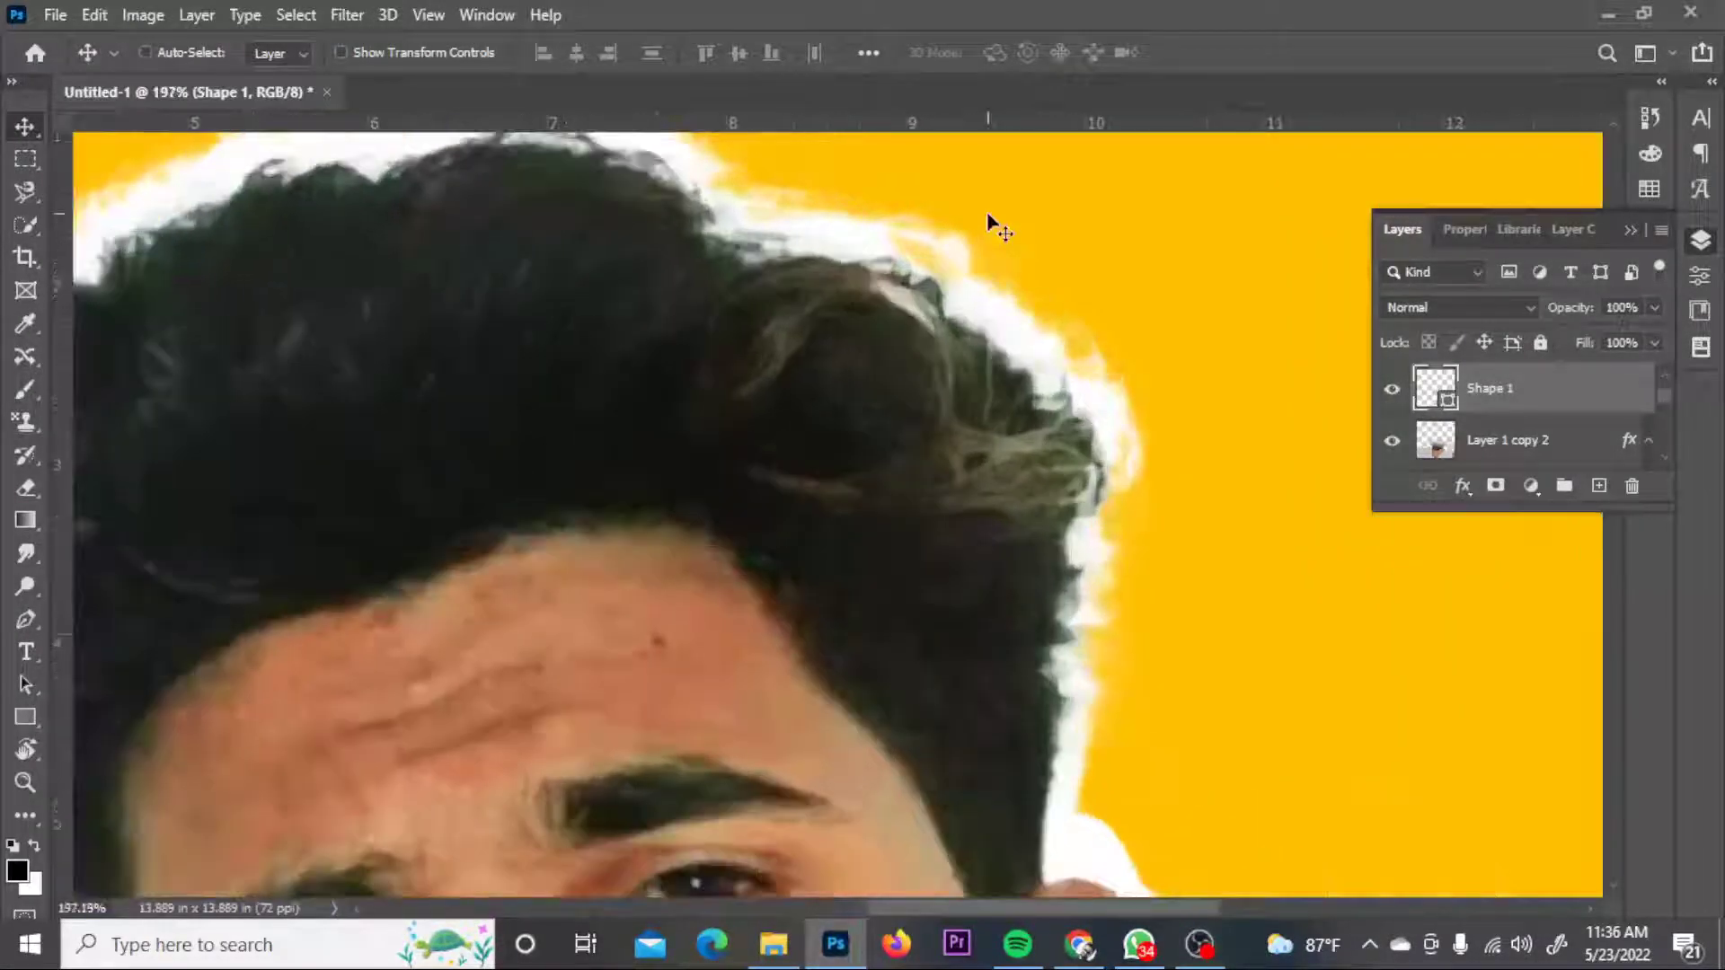
{"action": "key", "text": "e"}
{"action": "key", "text": "v"}
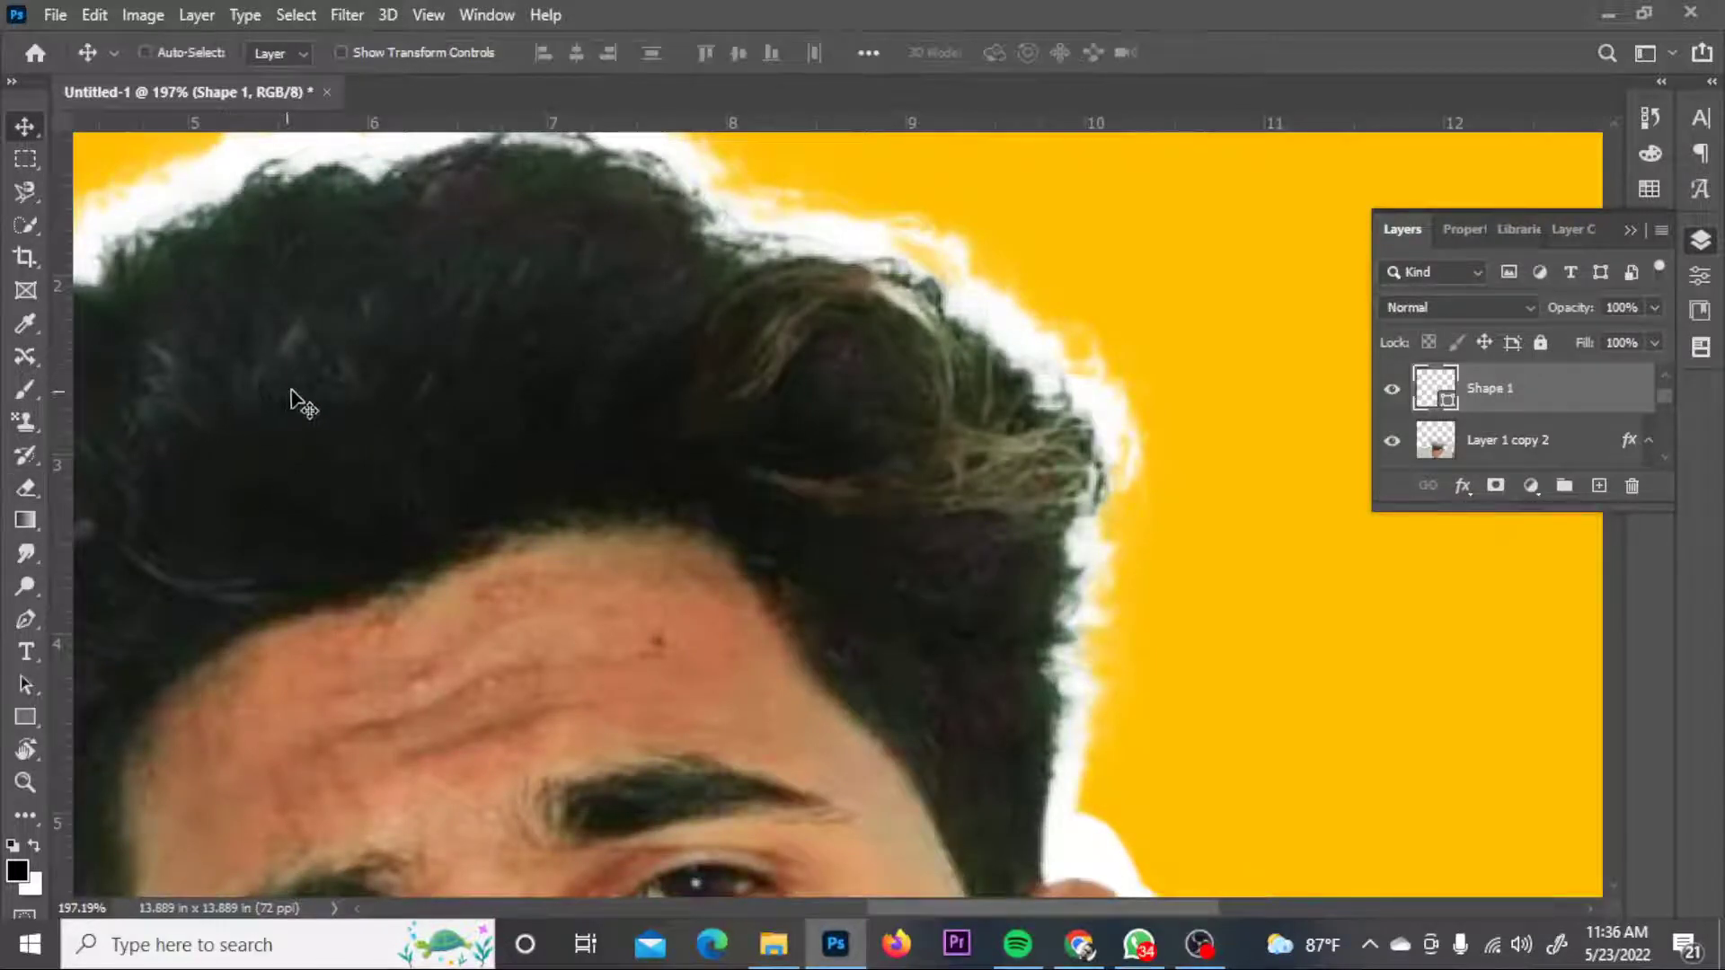
{"action": "key", "text": "ctrl+z"}
{"action": "key", "text": "e"}
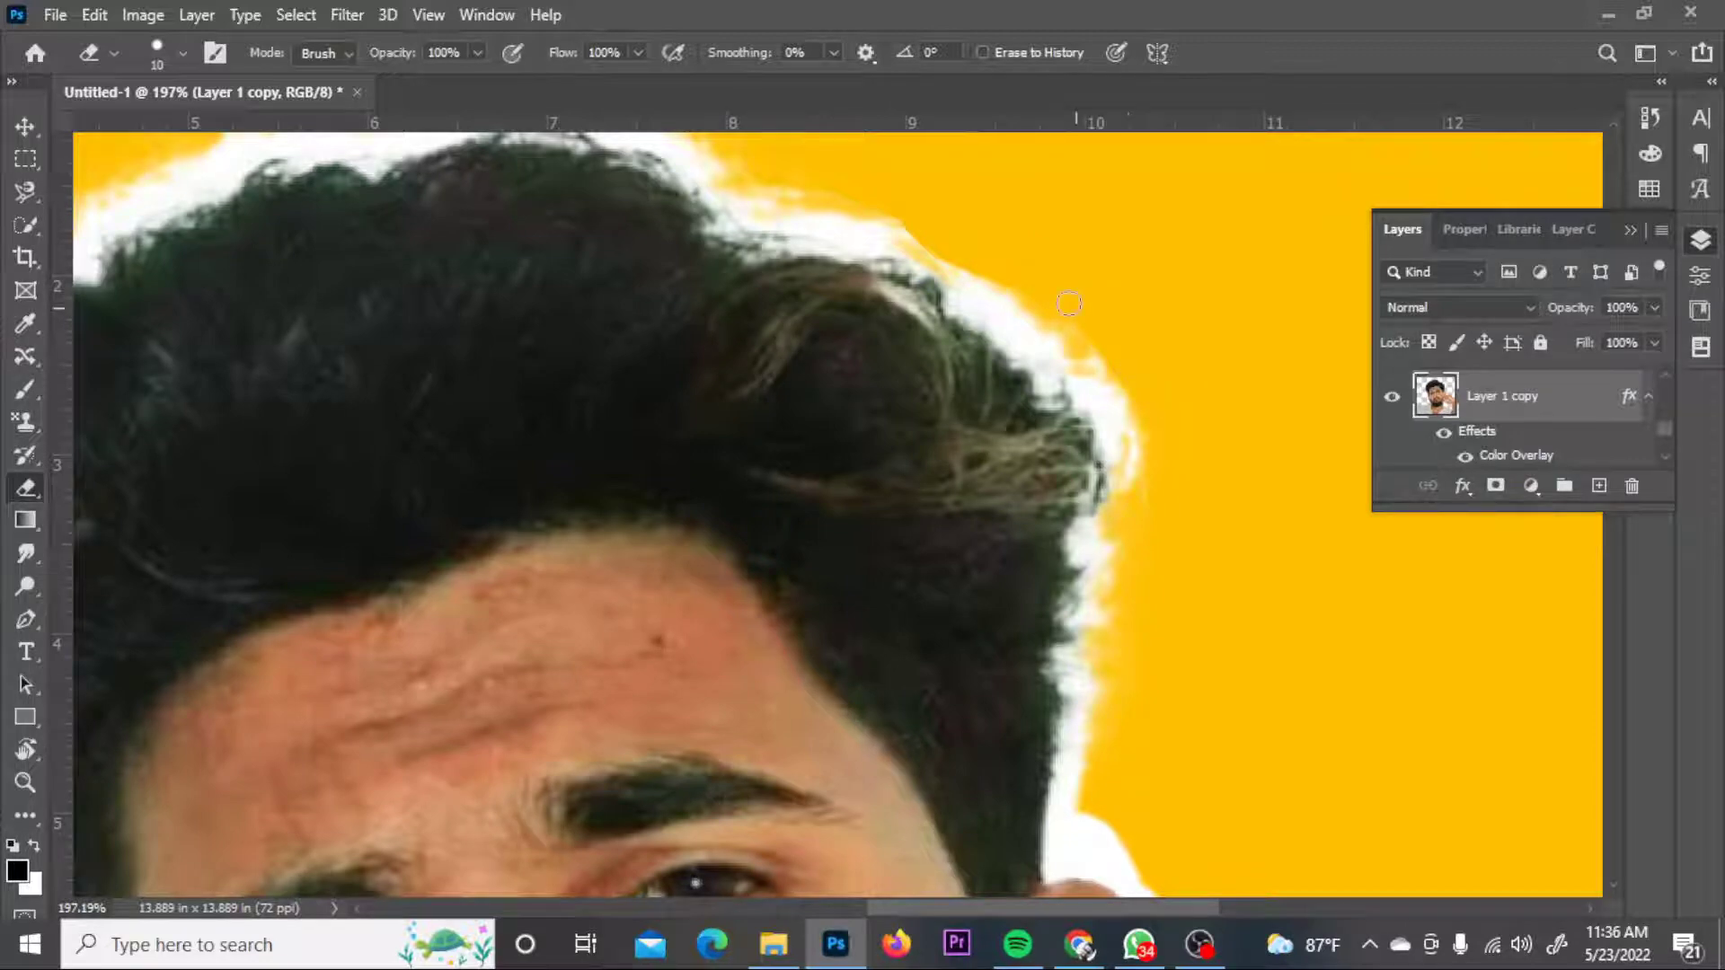
- Erase the stray white halo along the right edge of the hair
{"action": "left_click_drag", "start_coordinate": [1070, 303], "coordinate": [1176, 513]}
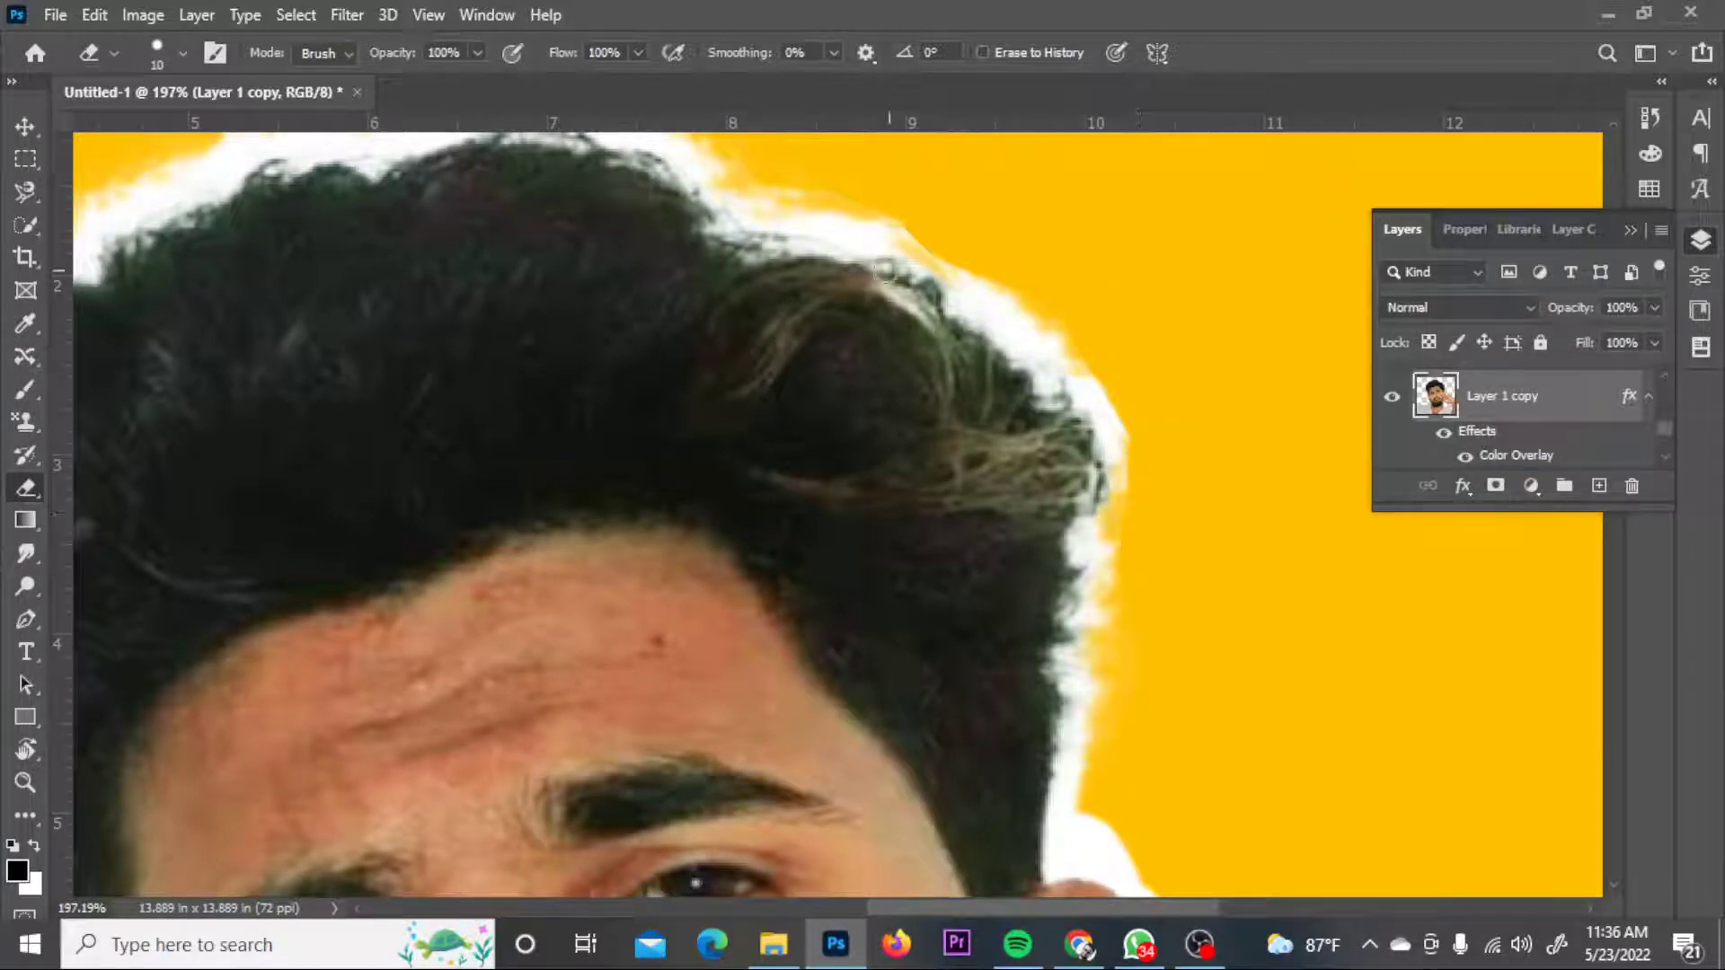
{"action": "scroll", "coordinate": [890, 269], "scroll_direction": "down", "scroll_amount": 2, "text": "alt"}
{"action": "scroll", "coordinate": [808, 372], "scroll_direction": "down", "scroll_amount": 2, "text": "alt"}
{"action": "key", "text": "v"}
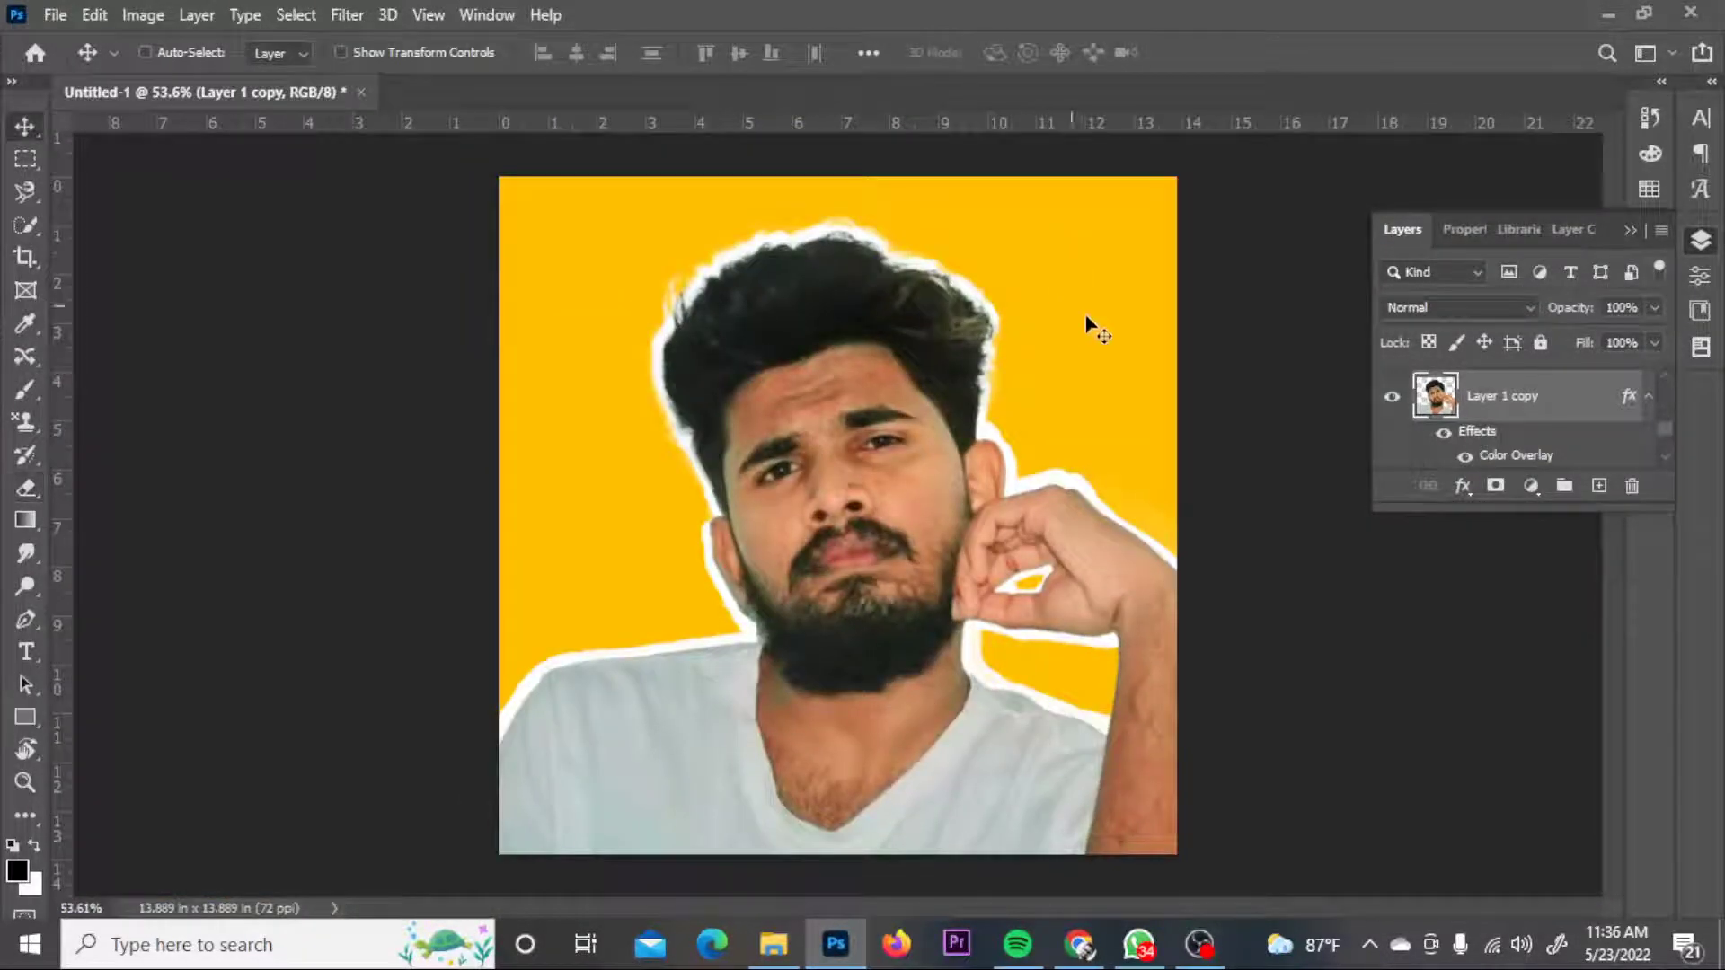
{"action": "scroll", "coordinate": [1251, 423], "scroll_direction": "up", "scroll_amount": 1}
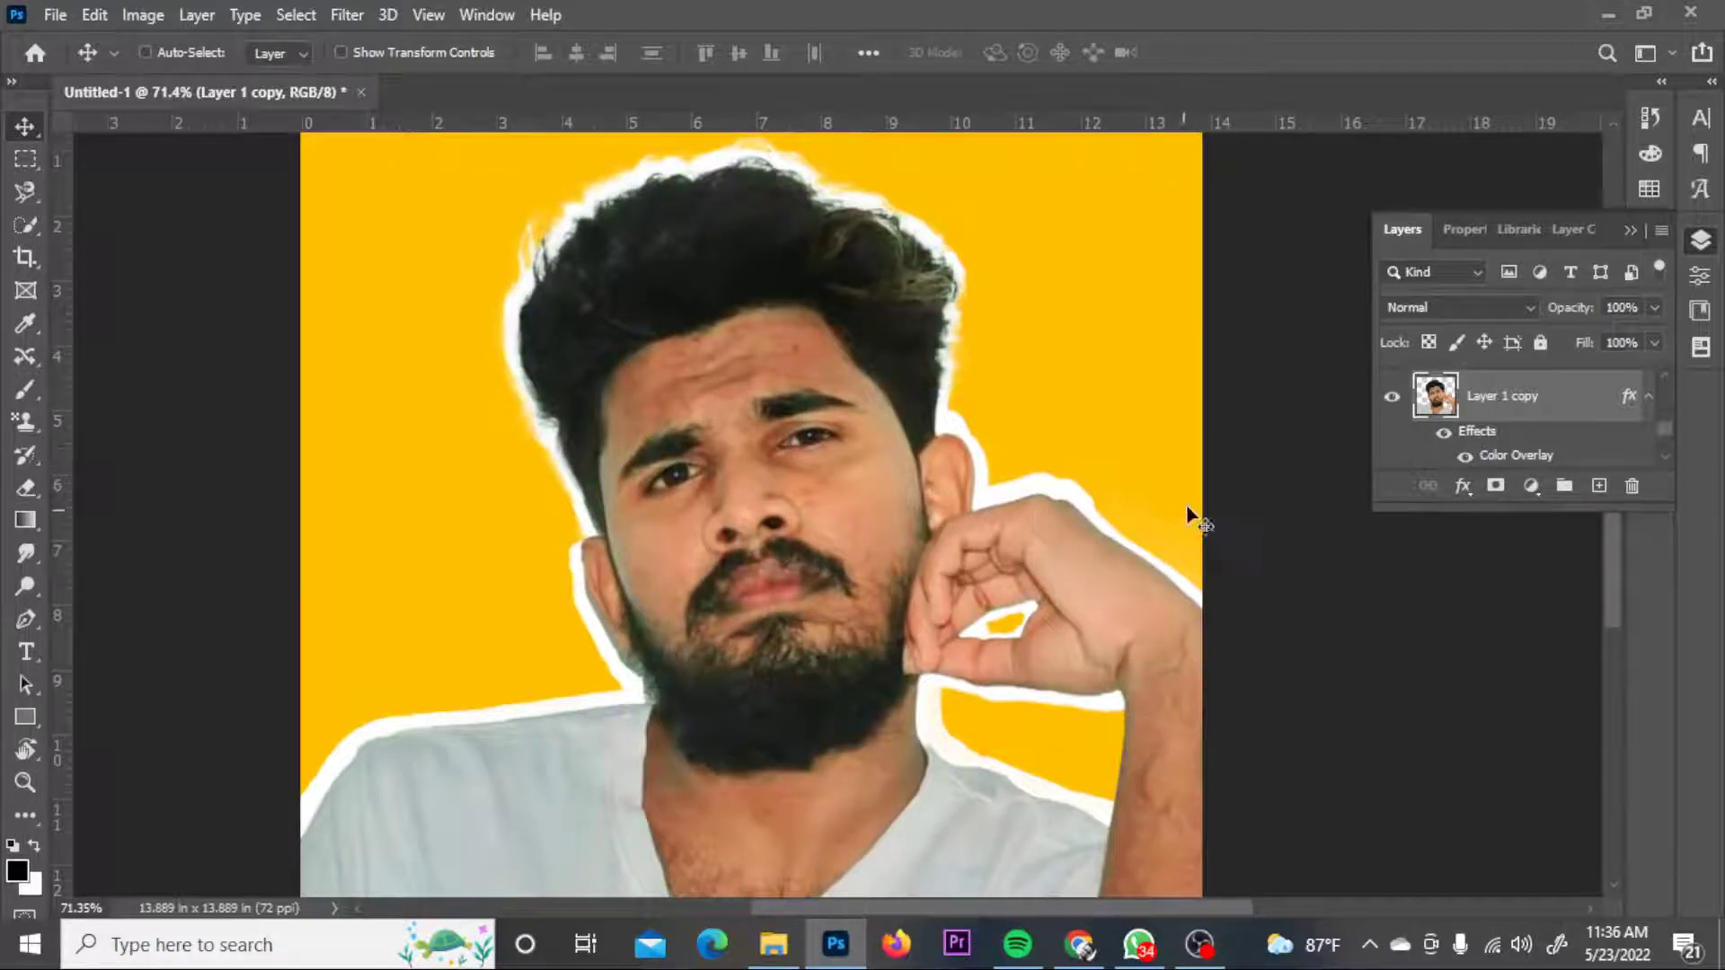
{"action": "scroll", "coordinate": [1088, 530], "scroll_direction": "down", "scroll_amount": 1, "text": "alt"}
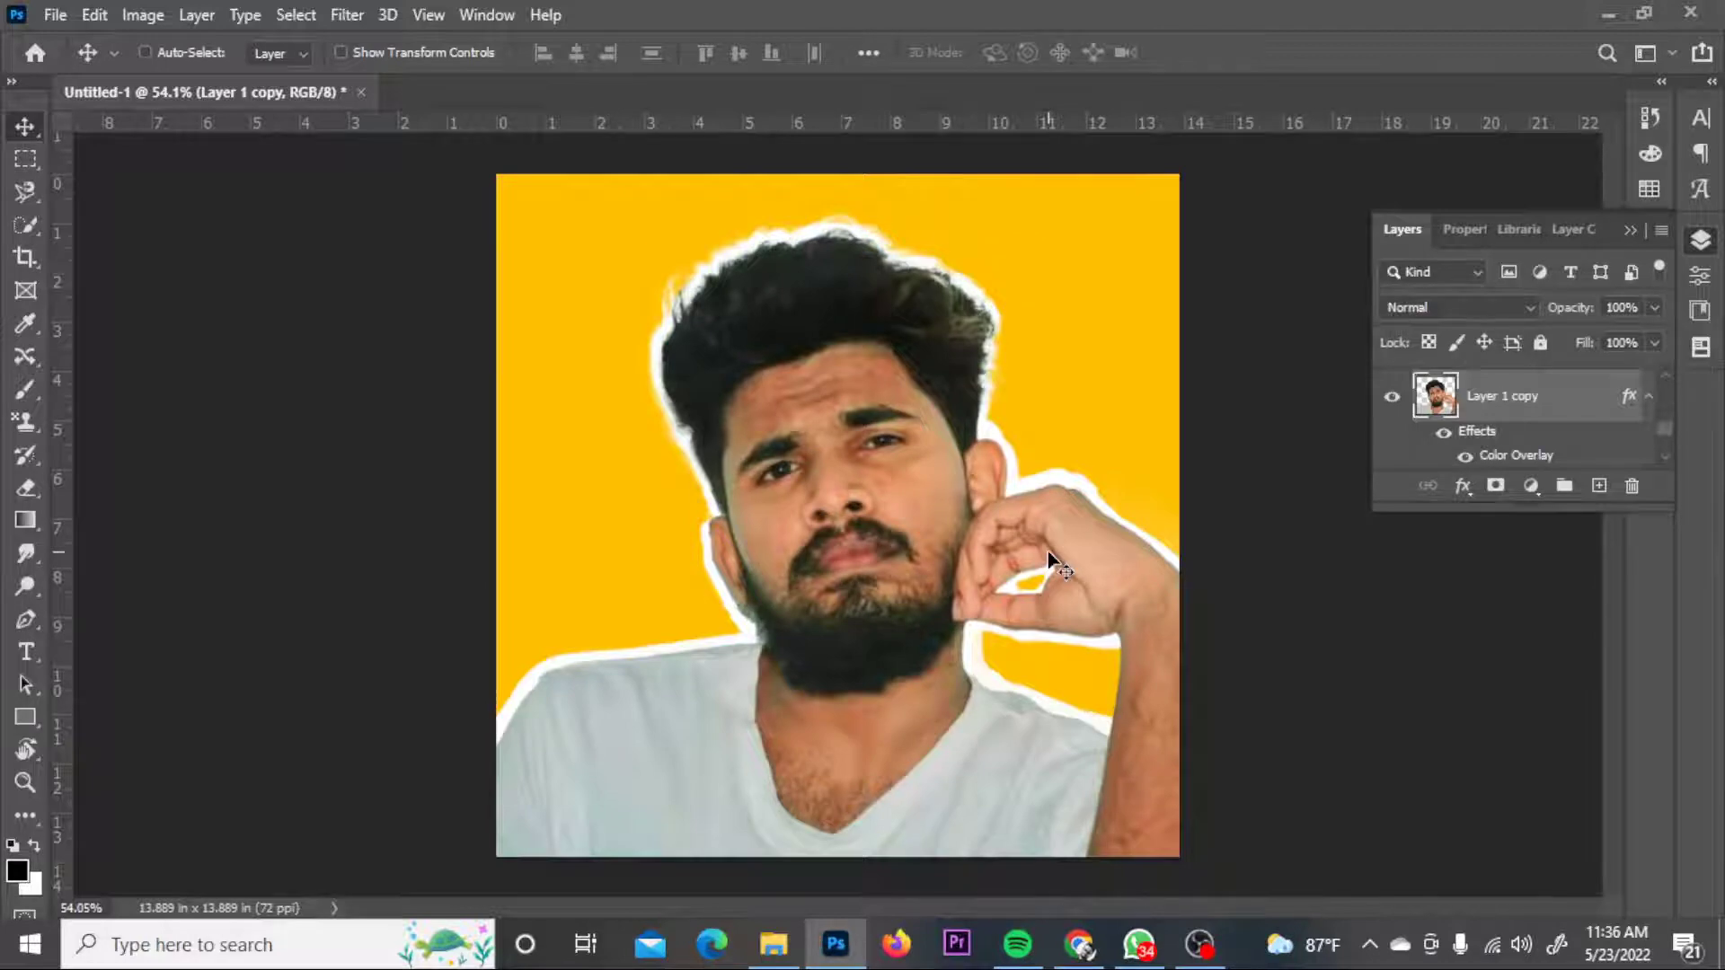
{"action": "key", "text": "ctrl"}
{"action": "key", "text": "ctrl+alt+shift+s"}
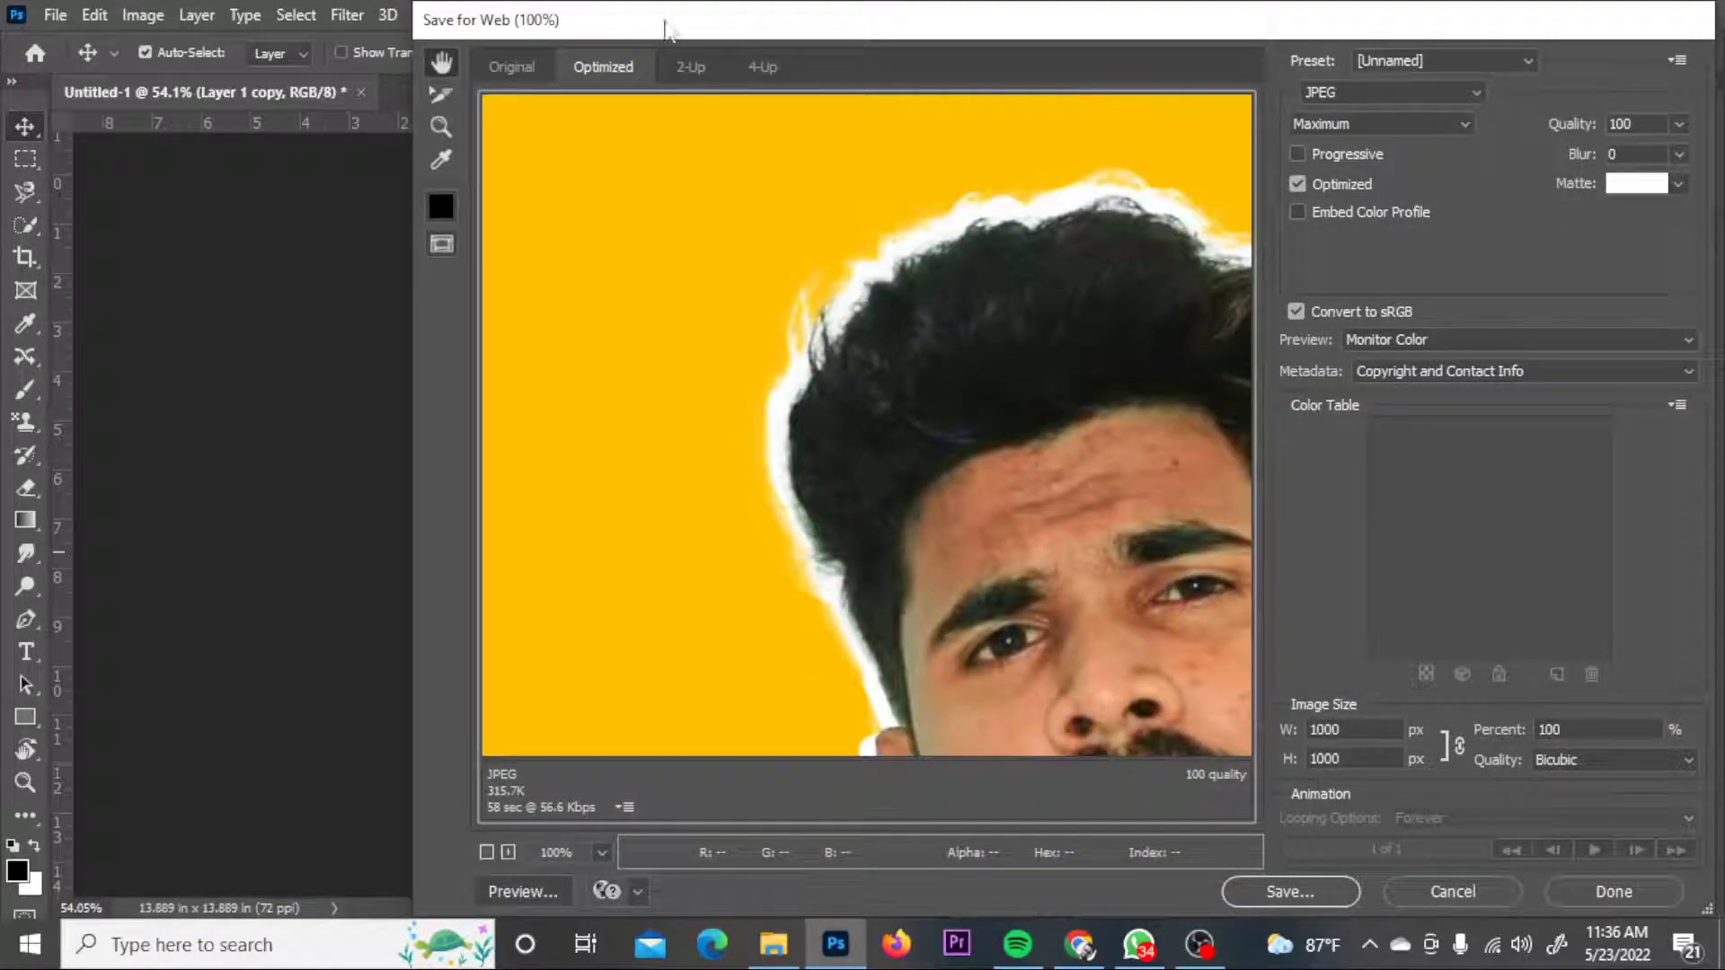
- Save a maximum-quality JPEG named 'Path' to the Downloads folder
{"action": "left_click_drag", "start_coordinate": [574, 21], "coordinate": [446, 11]}
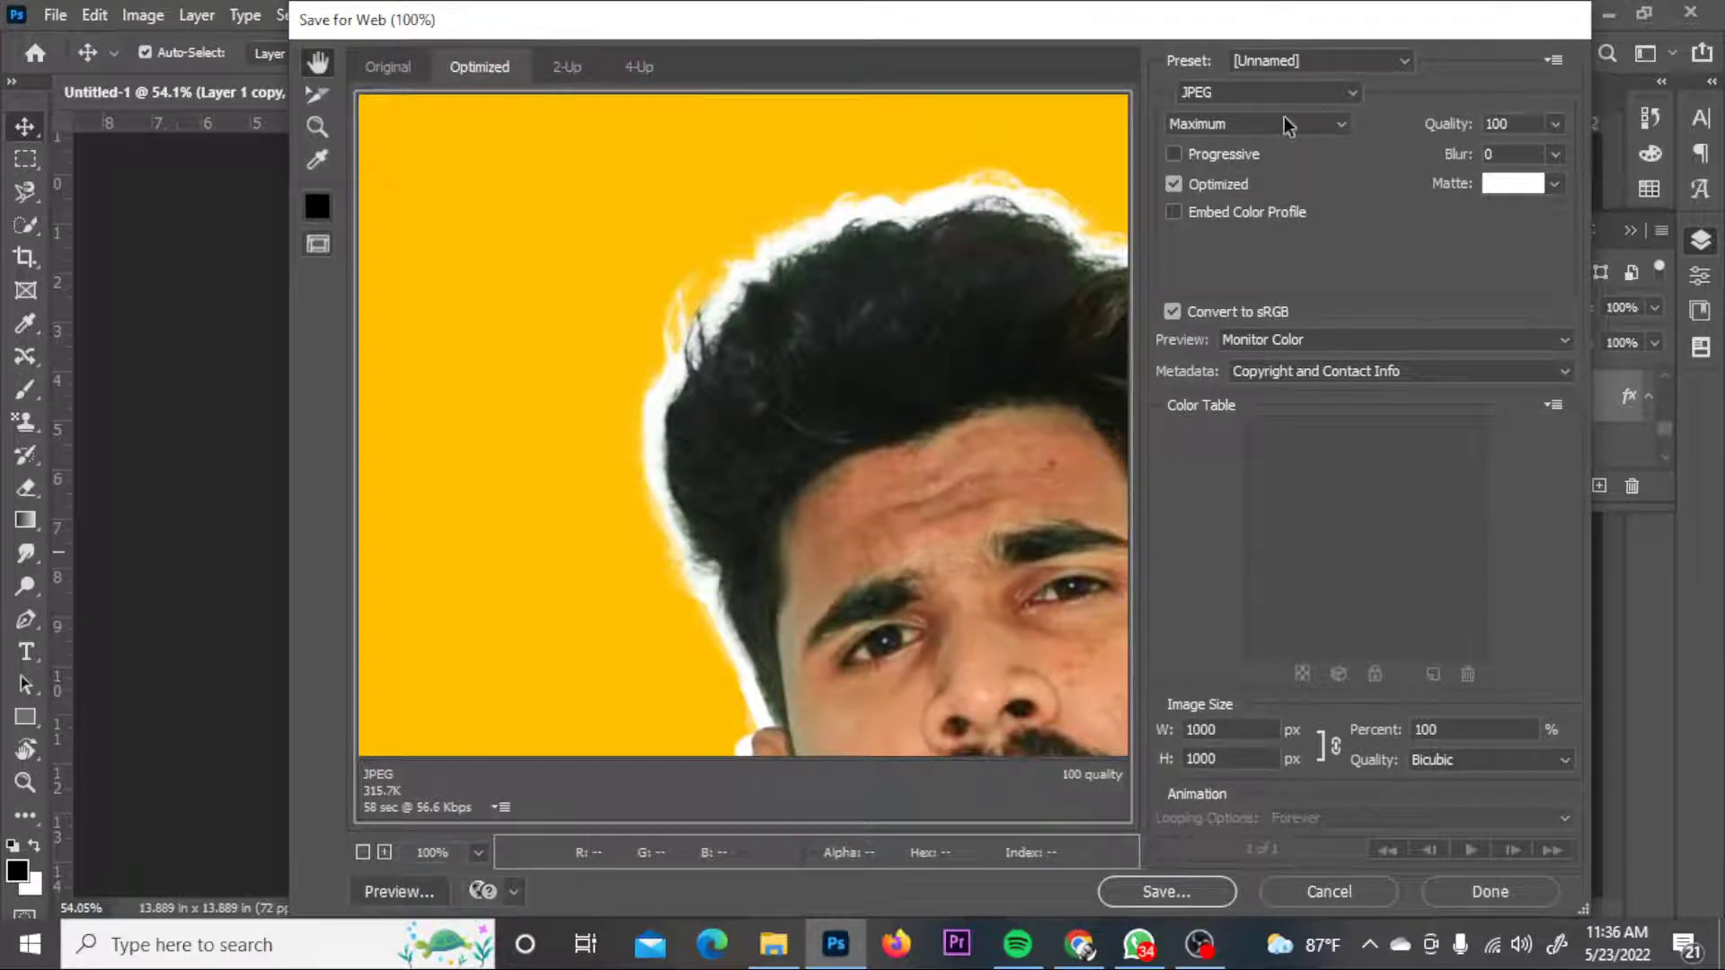
{"action": "left_click", "coordinate": [1258, 92]}
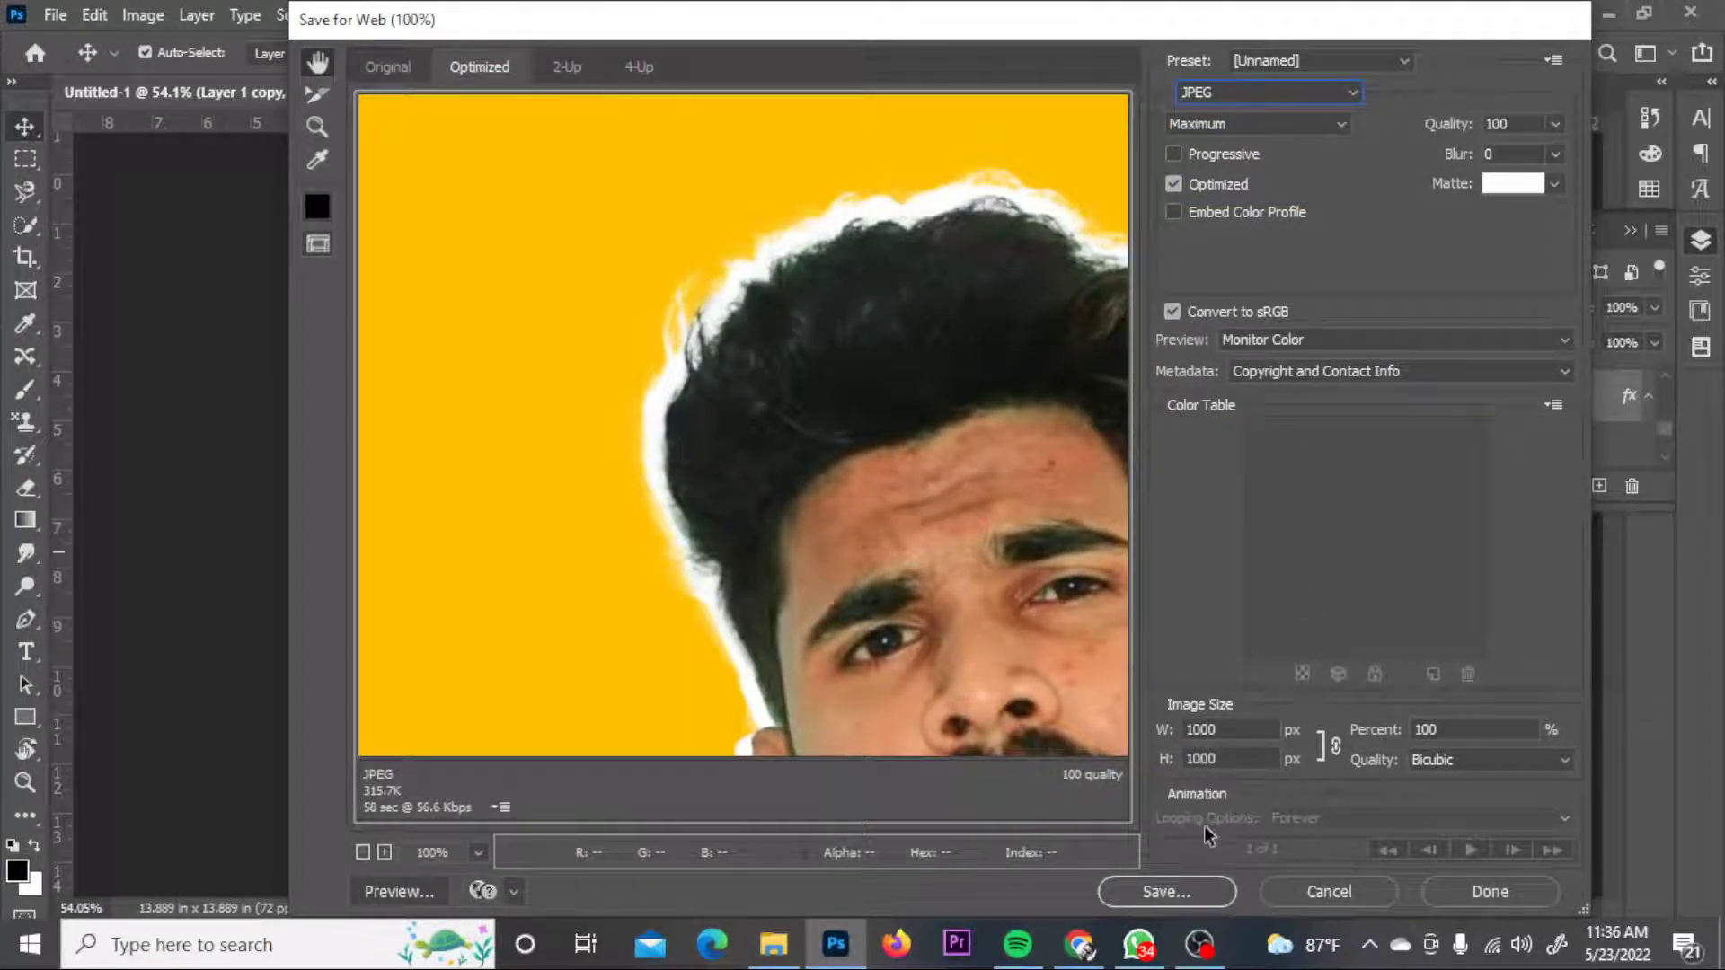
{"action": "left_click", "coordinate": [1162, 892]}
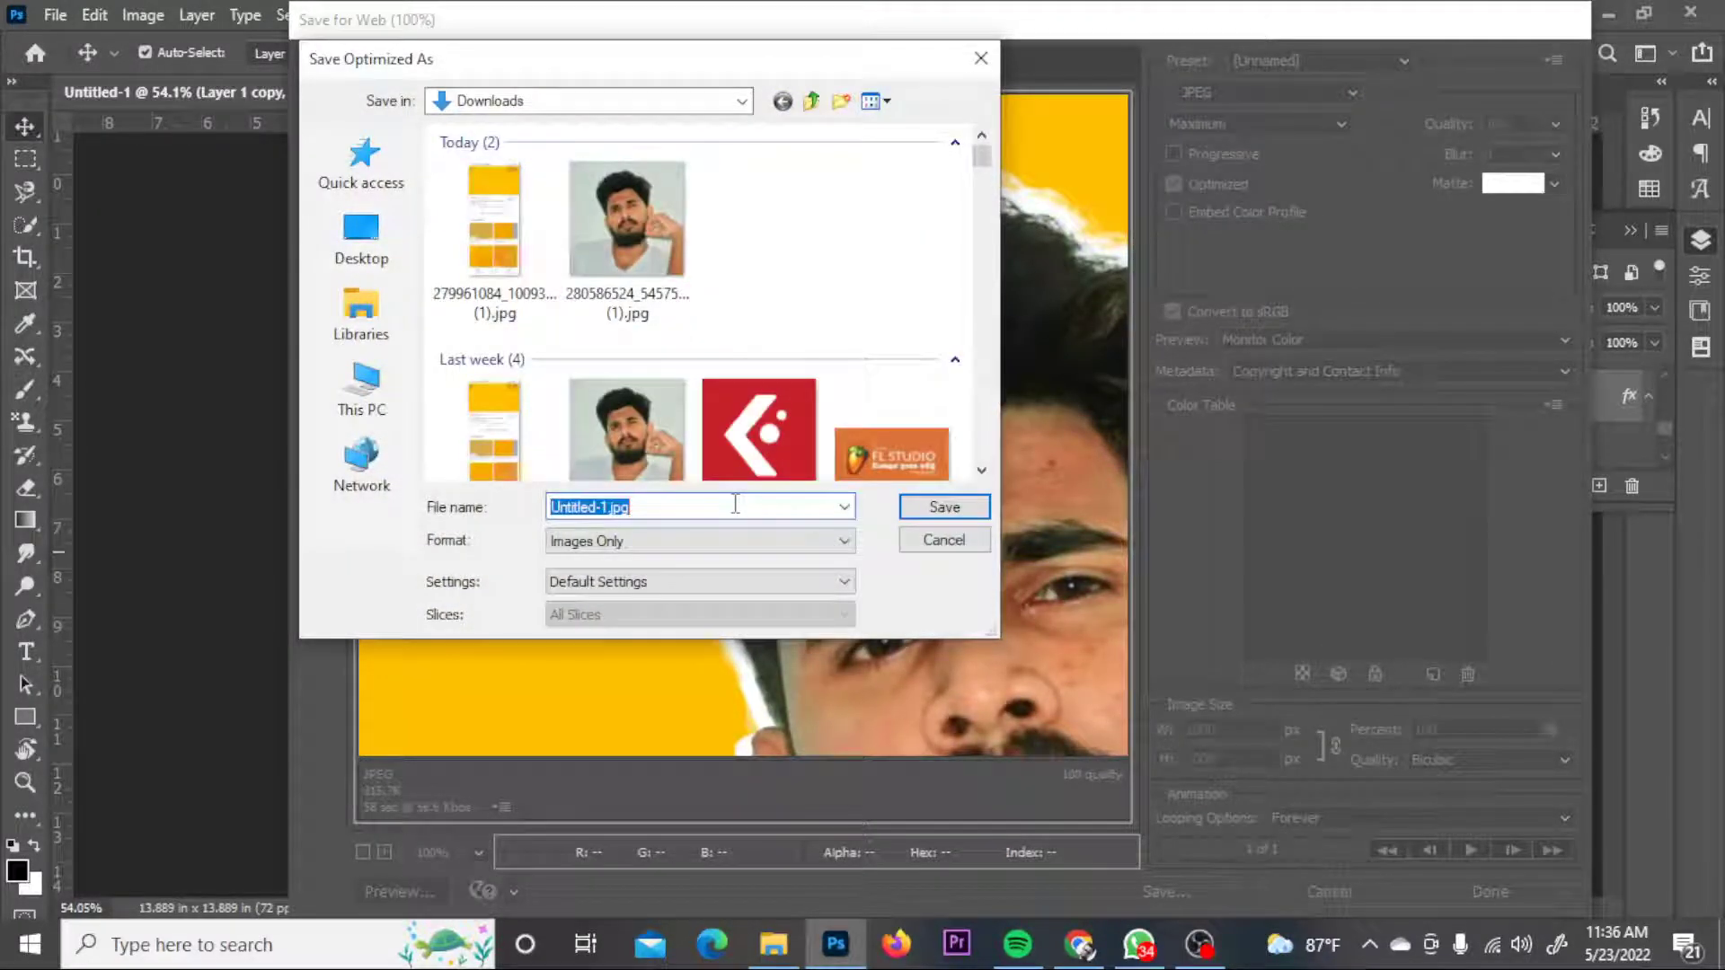
{"action": "type", "text": "Pa"}
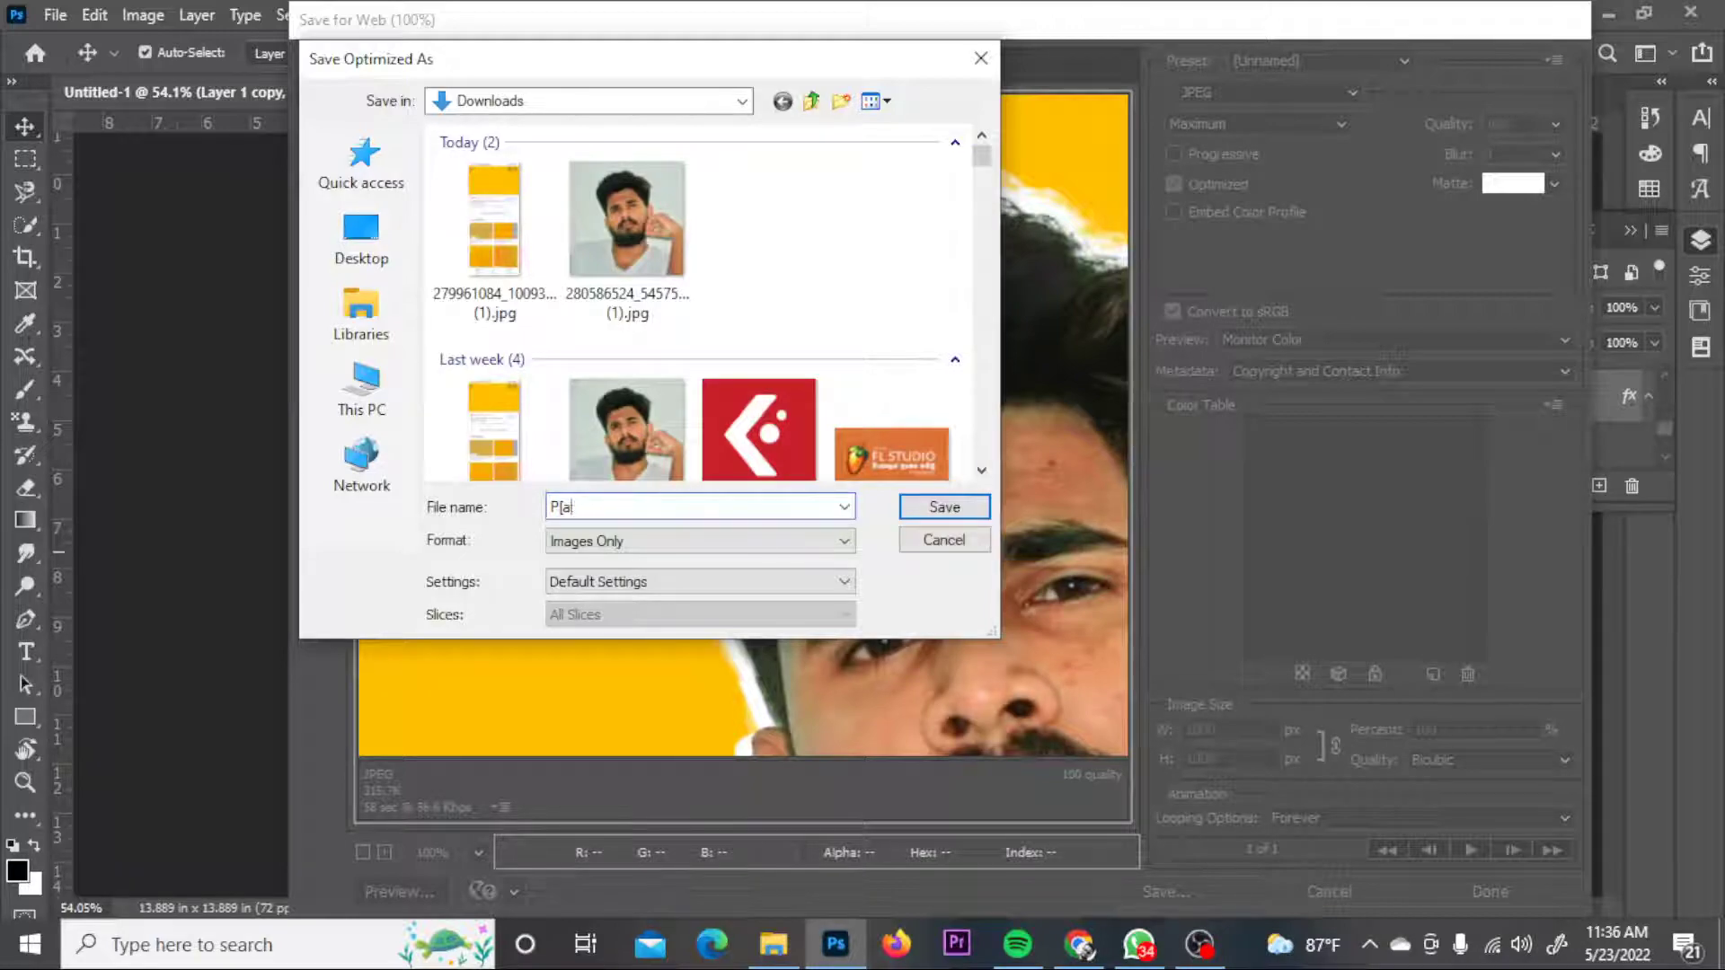
{"action": "type", "text": "thum"}
{"action": "key", "text": "Return"}
- Zoom the view to show the whole white-outlined portrait on its golden-yellow background
{"action": "scroll", "coordinate": [1104, 490], "scroll_direction": "up", "scroll_amount": 2}
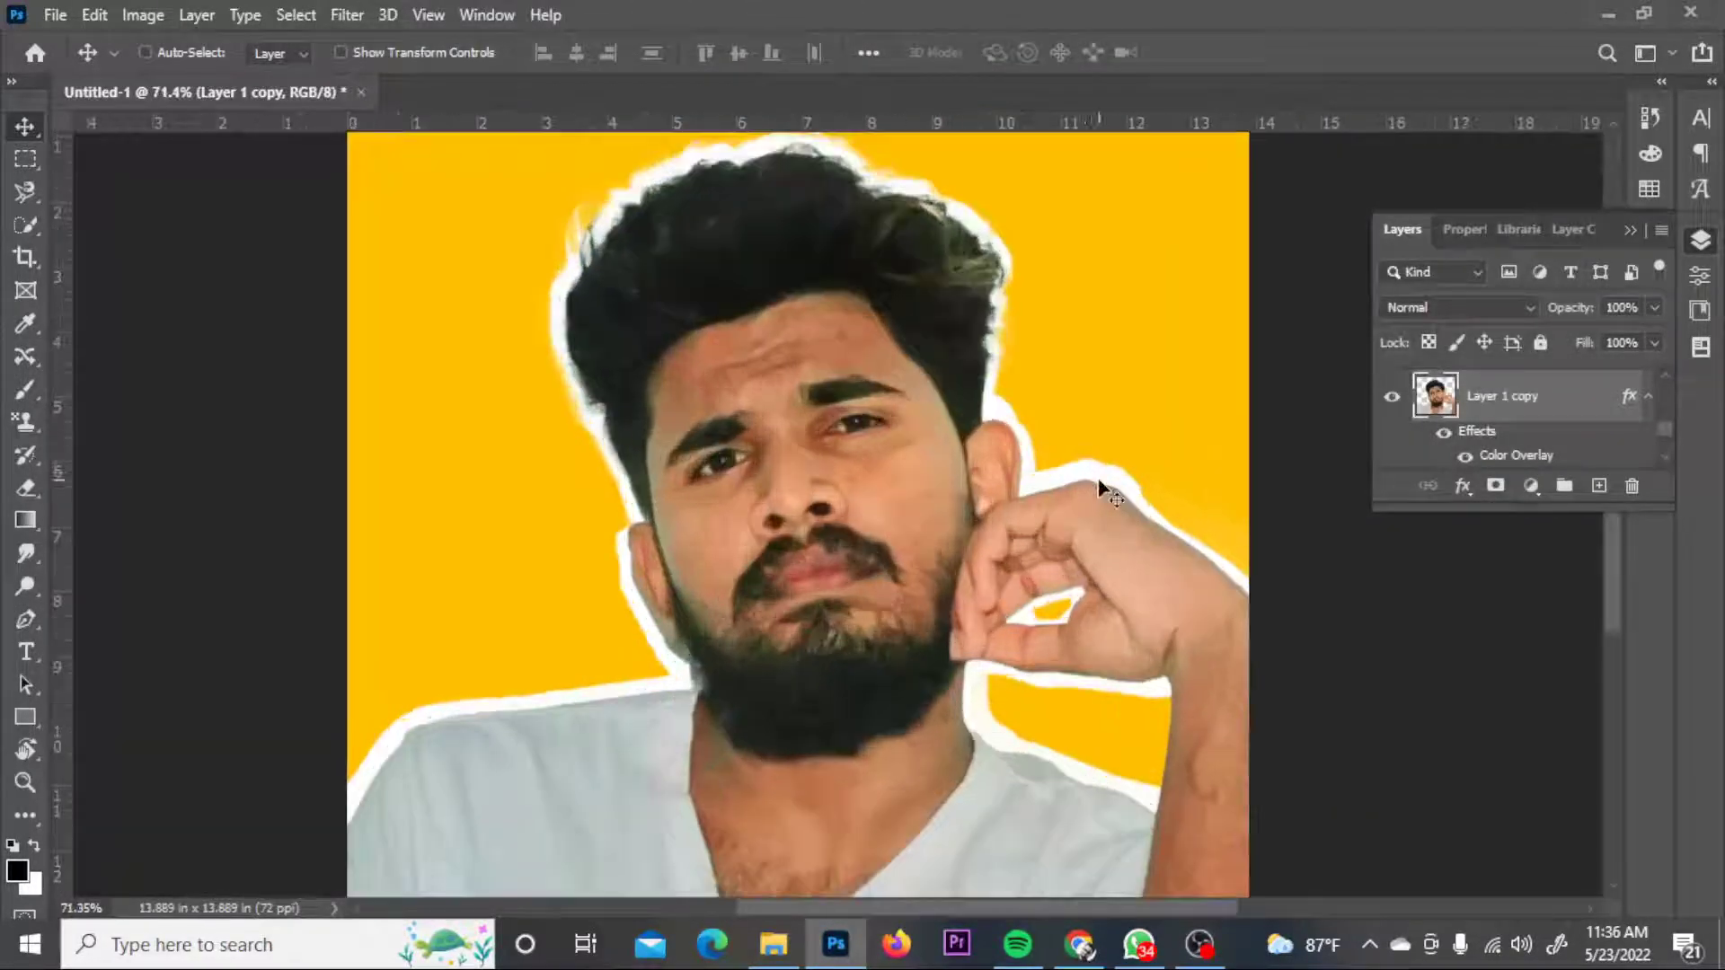
{"action": "scroll", "coordinate": [1104, 490], "scroll_direction": "up", "scroll_amount": 1}
{"action": "scroll", "coordinate": [1110, 489], "scroll_direction": "down", "scroll_amount": 2}
{"action": "scroll", "coordinate": [954, 373], "scroll_direction": "down", "scroll_amount": 2}
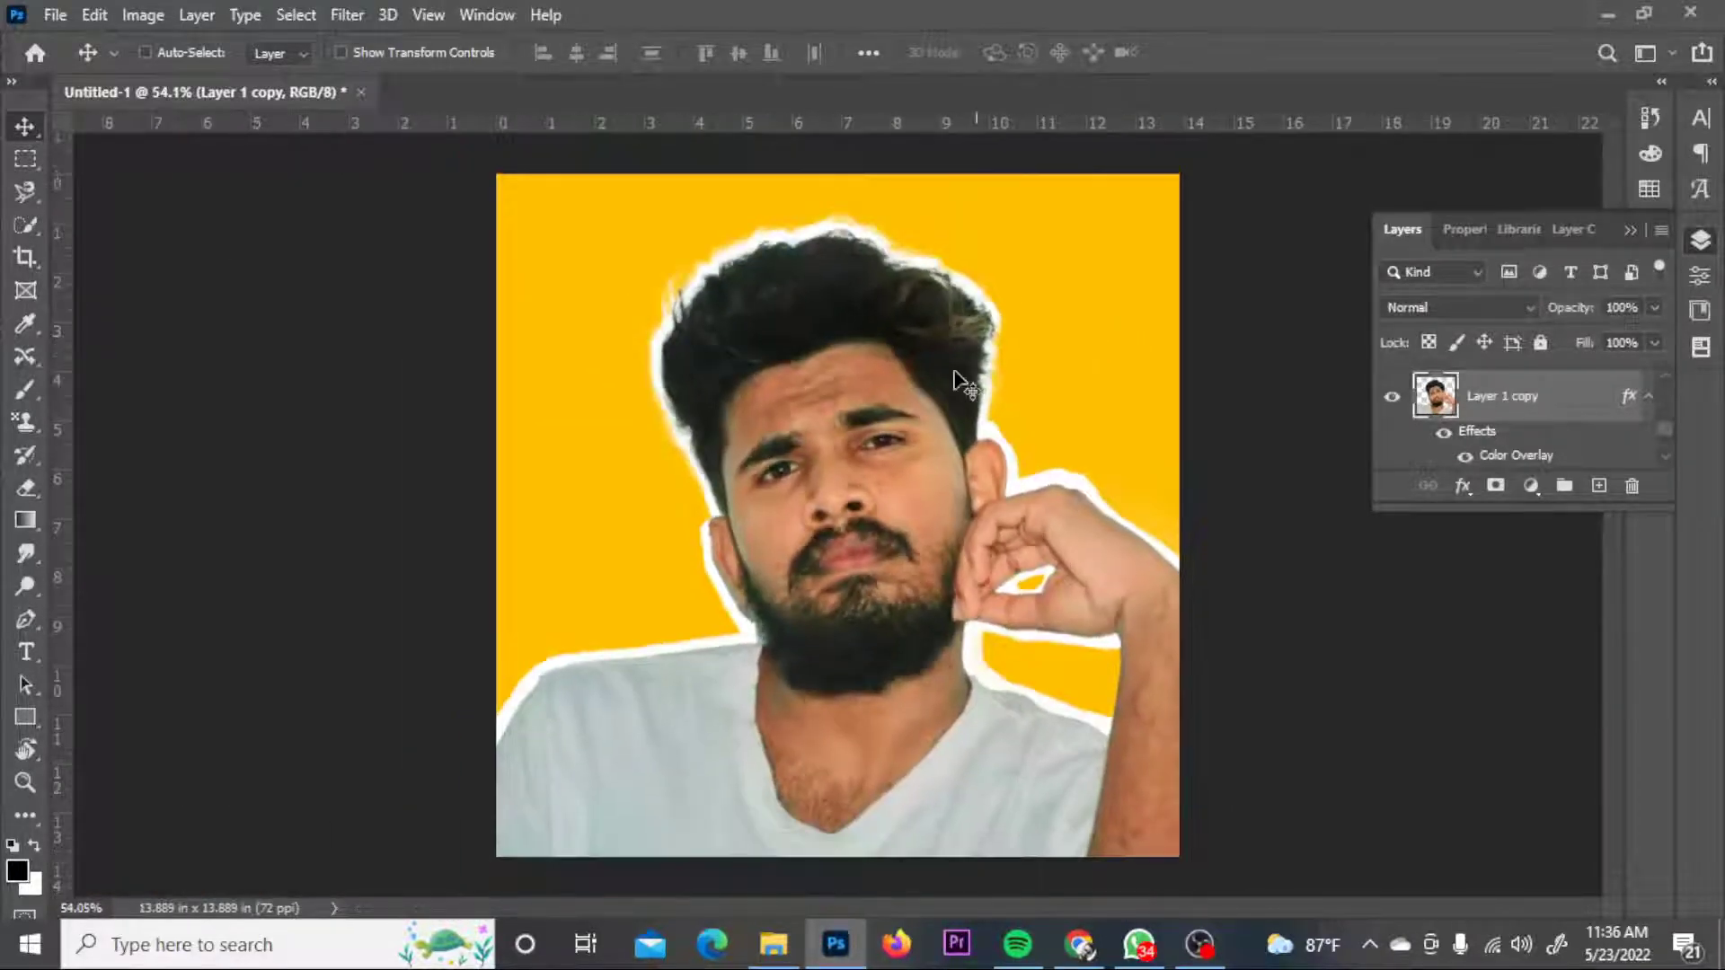